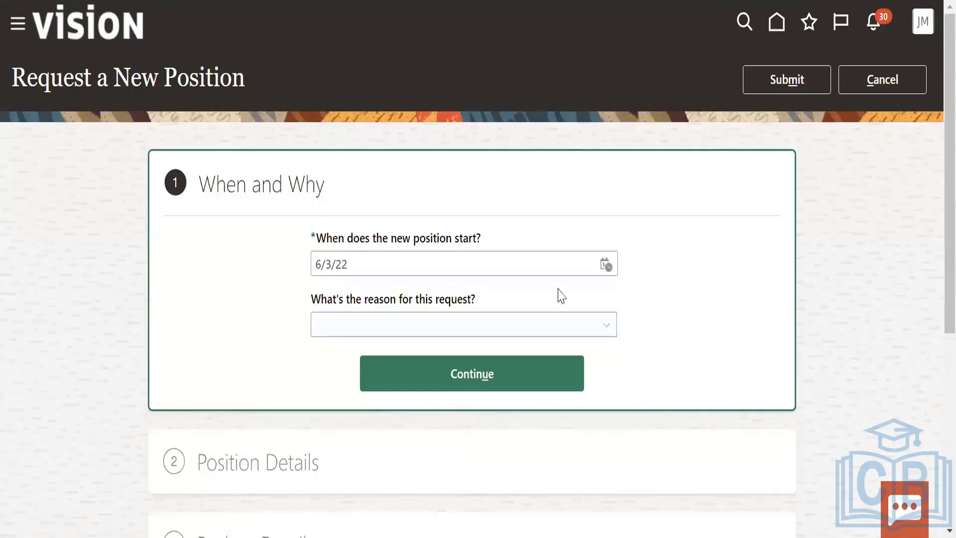
# Set the new position's start date to 6/1/22 and the request reason to Reorganization, and continue to the position details
pyautogui.click(606, 268)
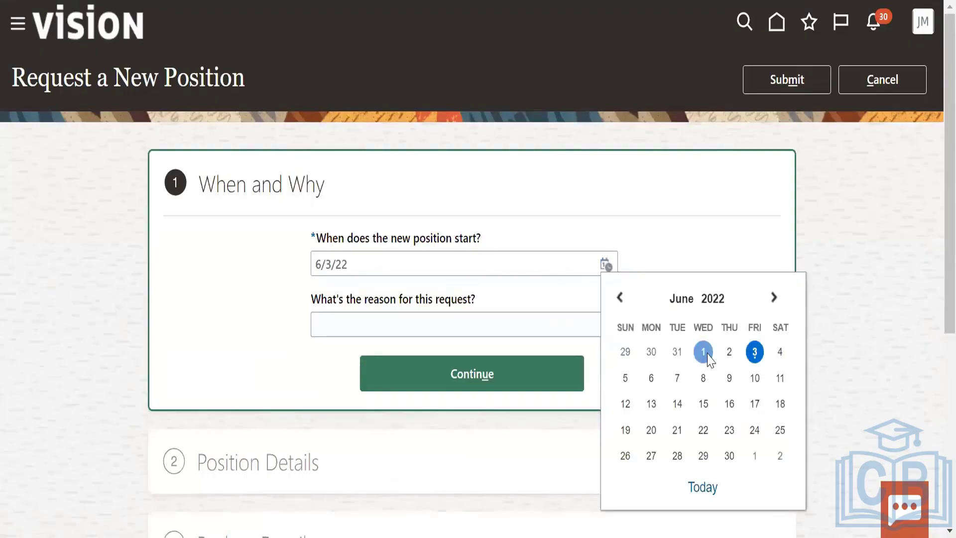
pyautogui.click(703, 350)
pyautogui.click(543, 326)
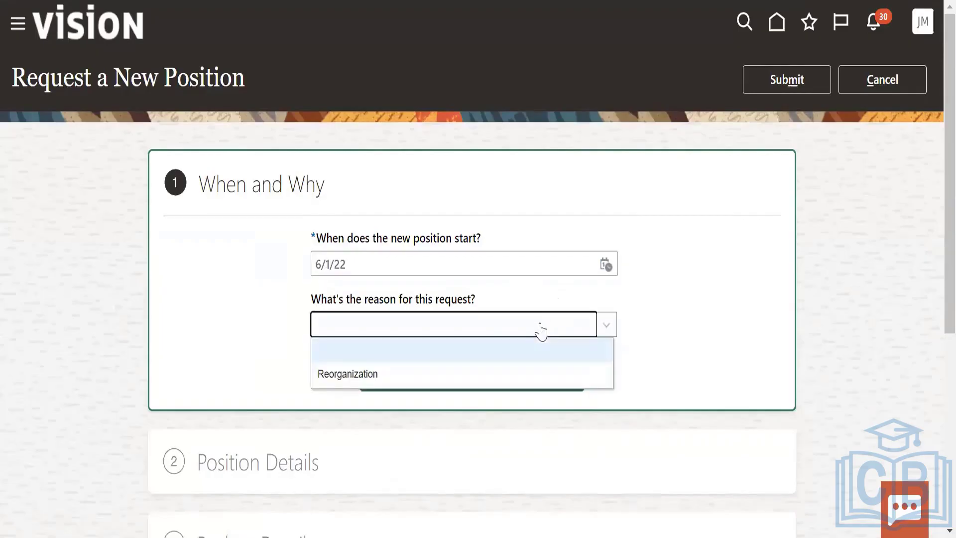
pyautogui.click(358, 378)
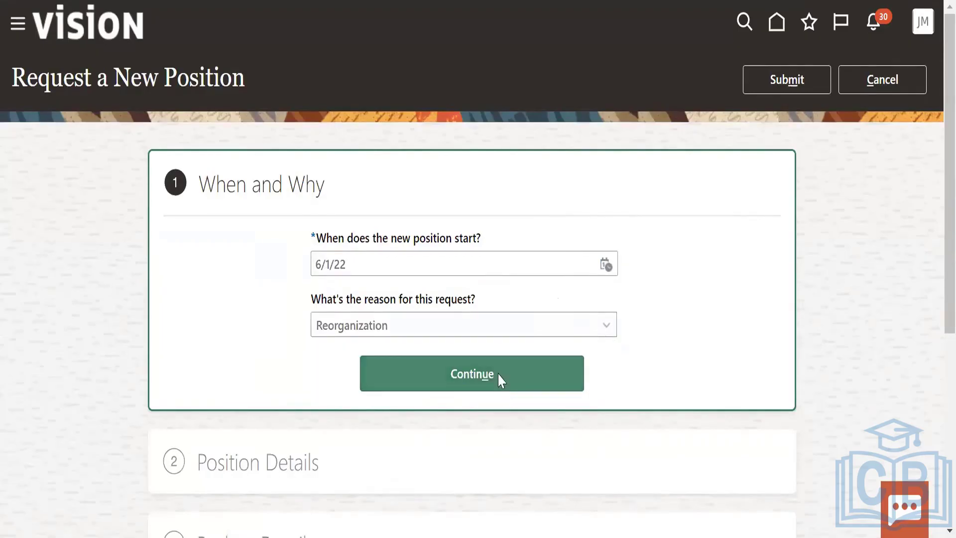
pyautogui.click(514, 379)
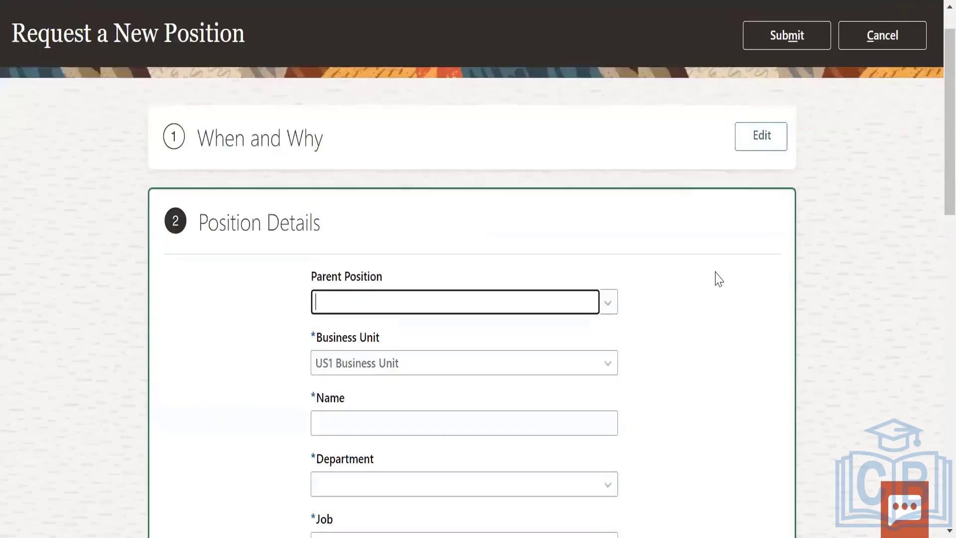
# Choose Academic Advisor as the parent position
pyautogui.click(609, 303)
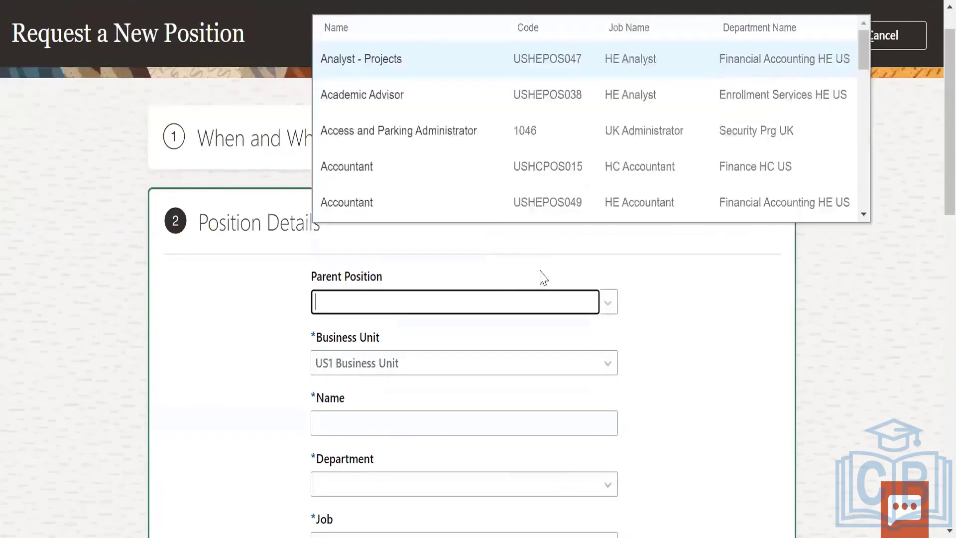
pyautogui.click(399, 392)
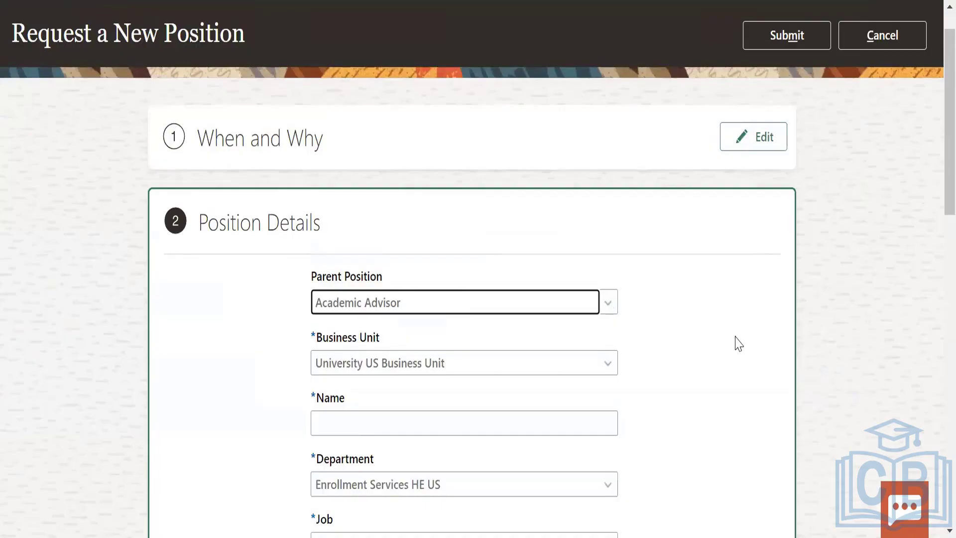
pyautogui.scroll(-2, 739, 343)
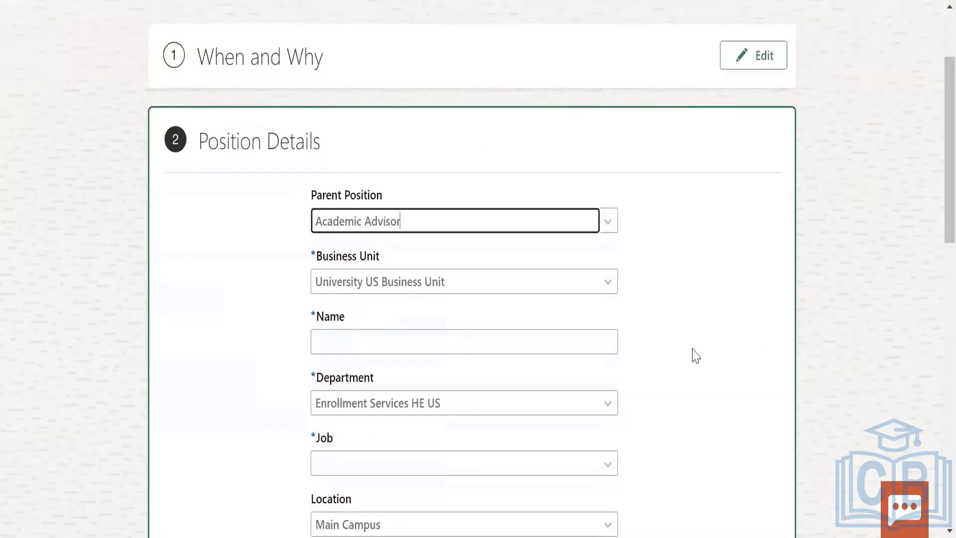
pyautogui.click(568, 340)
pyautogui.click(744, 295)
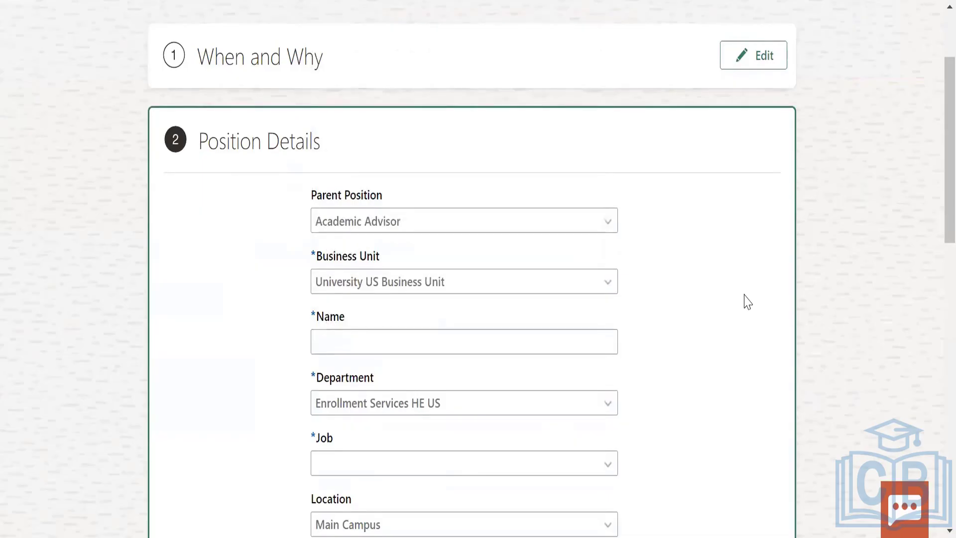
# Try to reopen the When and Why section for editing
pyautogui.scroll(3, 747, 302)
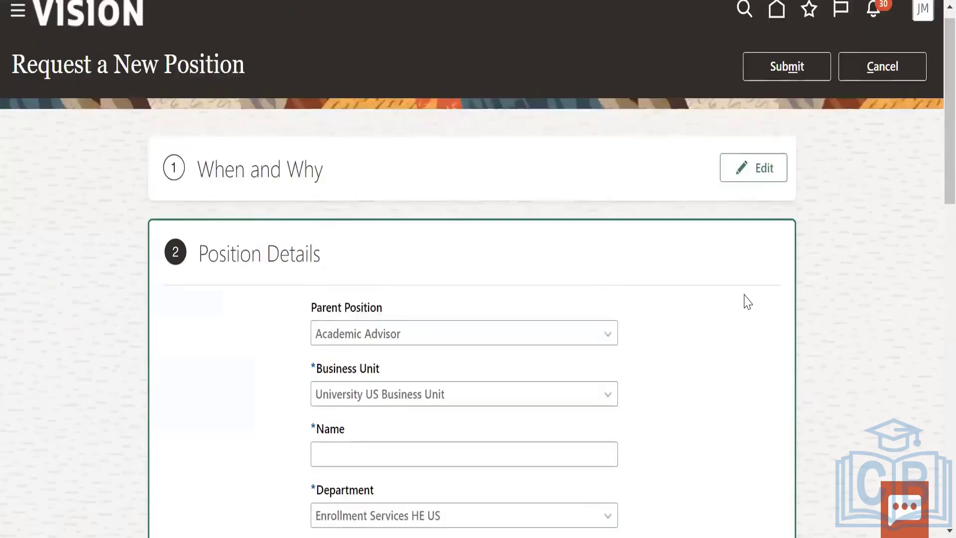
pyautogui.click(762, 192)
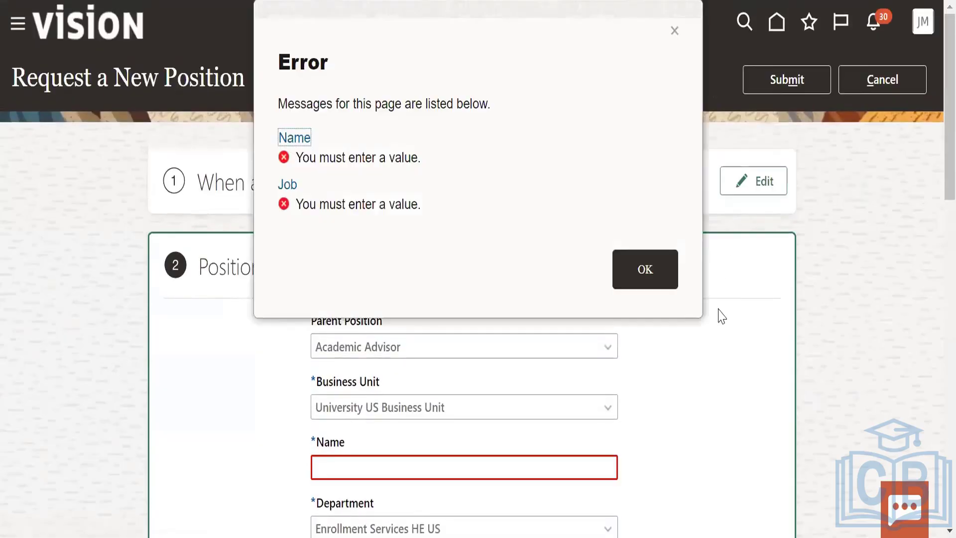
pyautogui.click(647, 279)
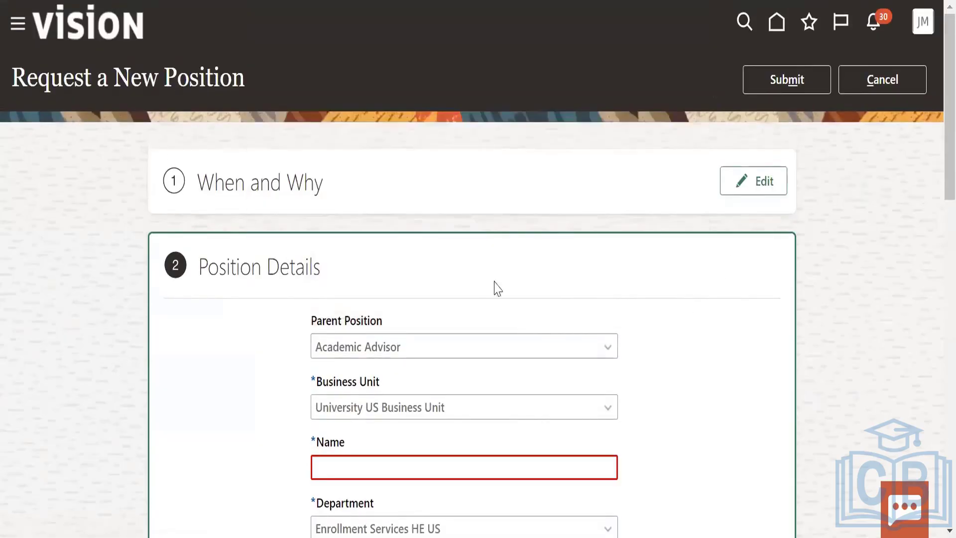
pyautogui.scroll(-12, 697, 316)
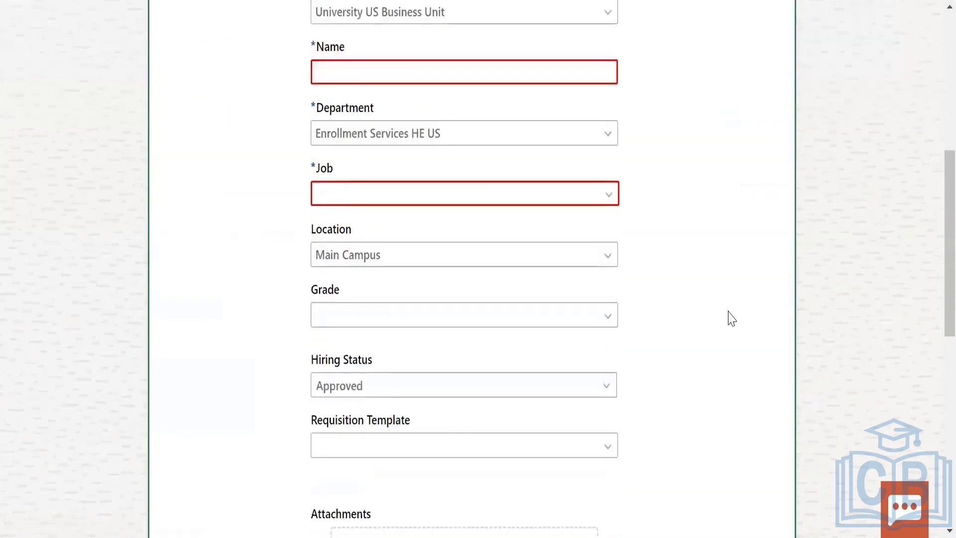
pyautogui.scroll(15, 731, 318)
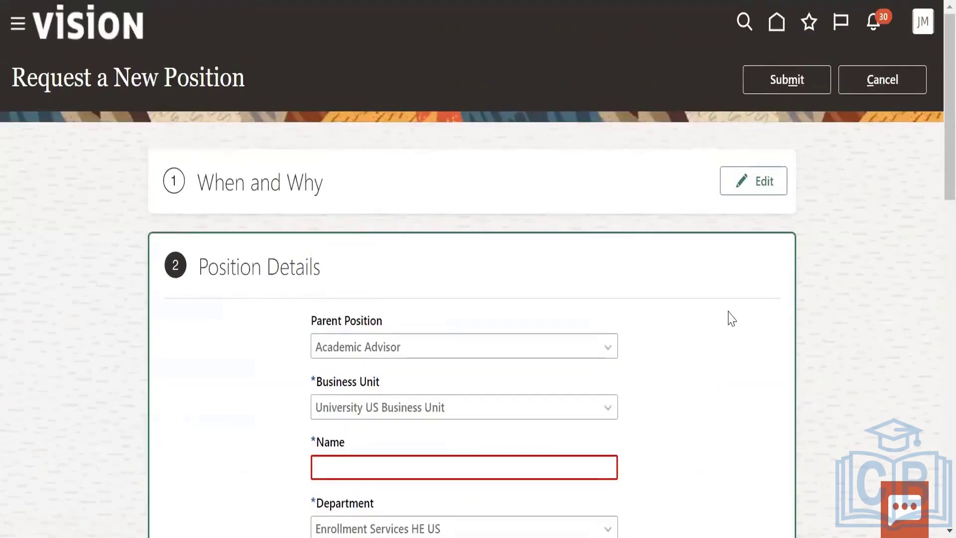
pyautogui.click(744, 194)
pyautogui.click(647, 271)
# Name the new position US_Manager and set its job to Accounting Manager
pyautogui.scroll(-3, 535, 310)
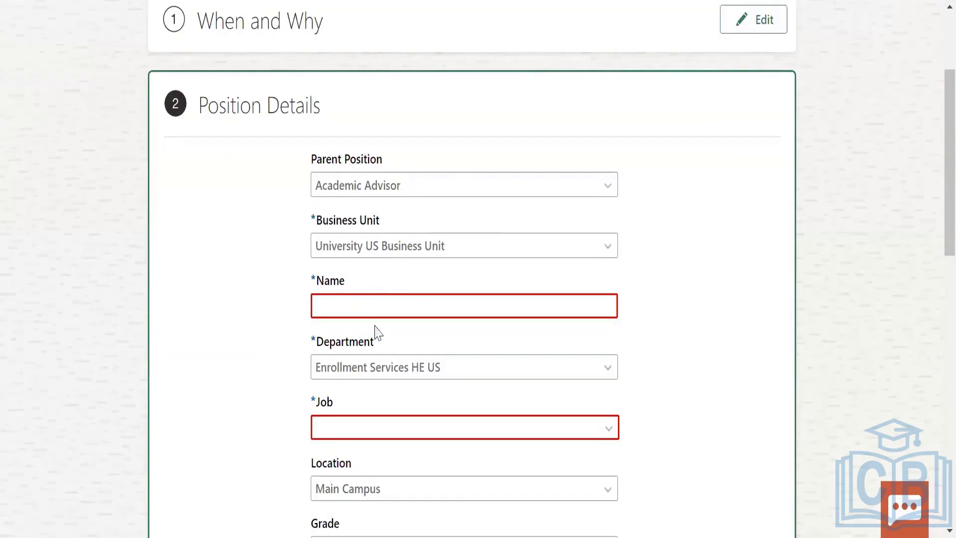
pyautogui.click(365, 307)
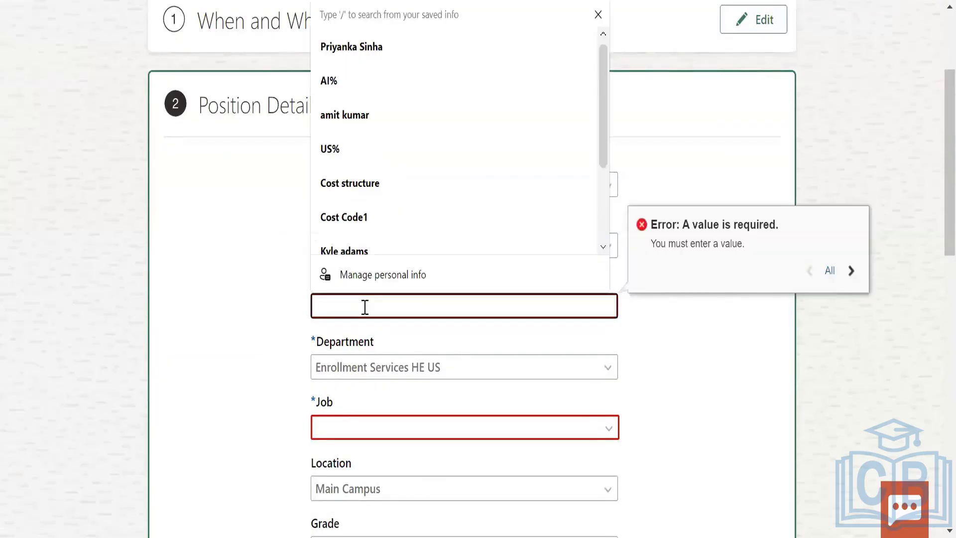
pyautogui.write('US_Manager')
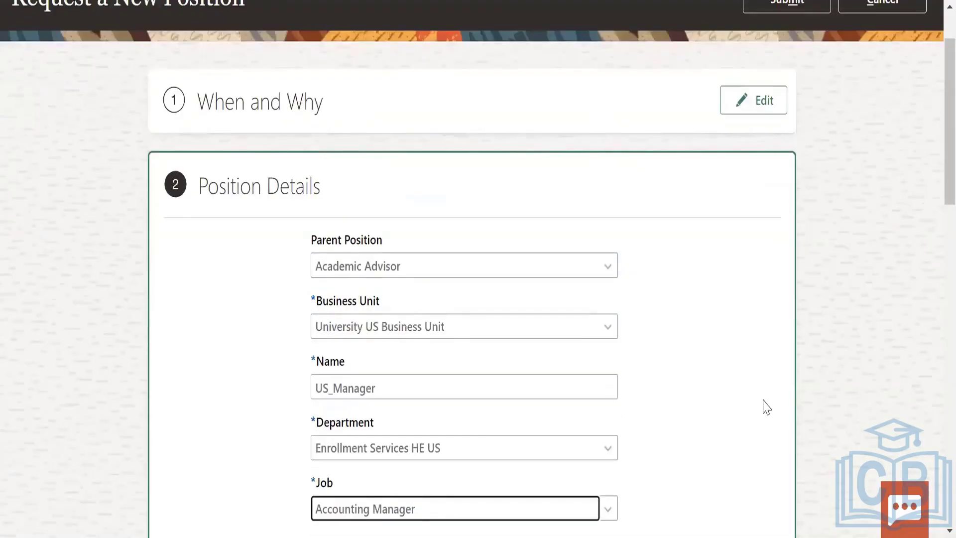
# Cancel the new position request without submitting it
pyautogui.scroll(-3, 767, 408)
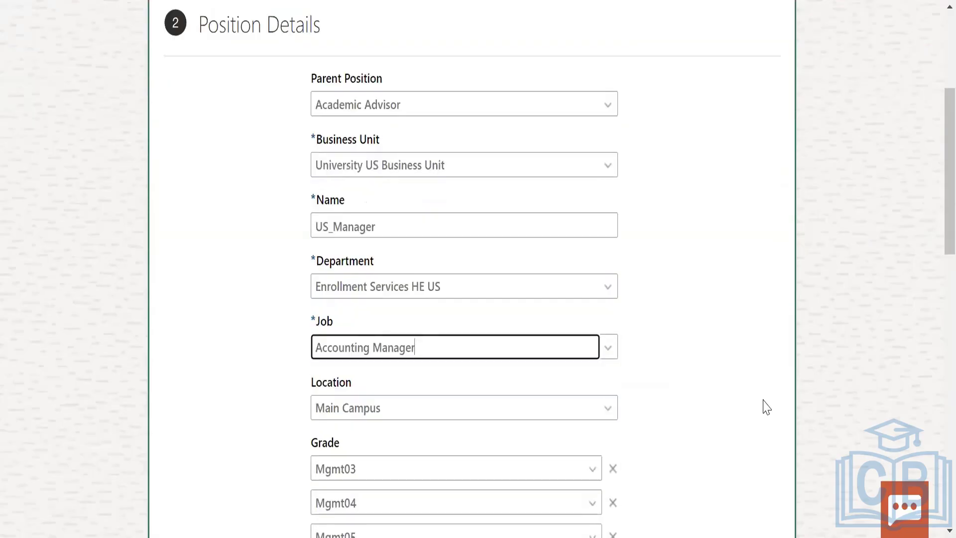
pyautogui.scroll(-2, 689, 393)
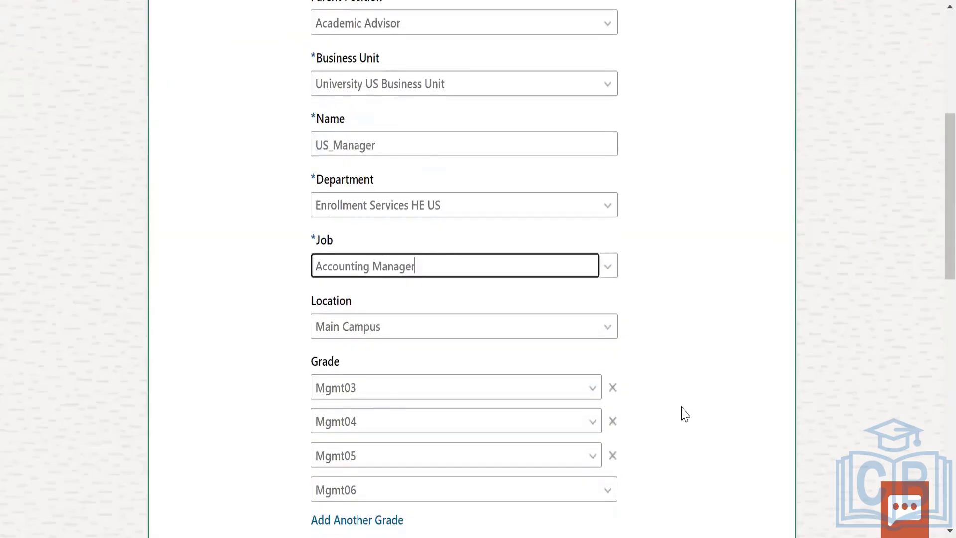
pyautogui.scroll(5, 683, 413)
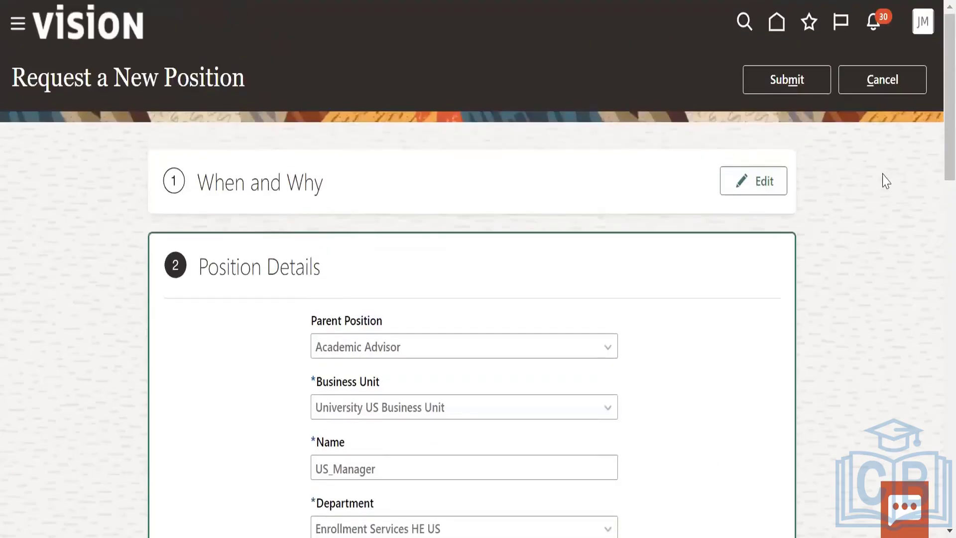
pyautogui.click(880, 79)
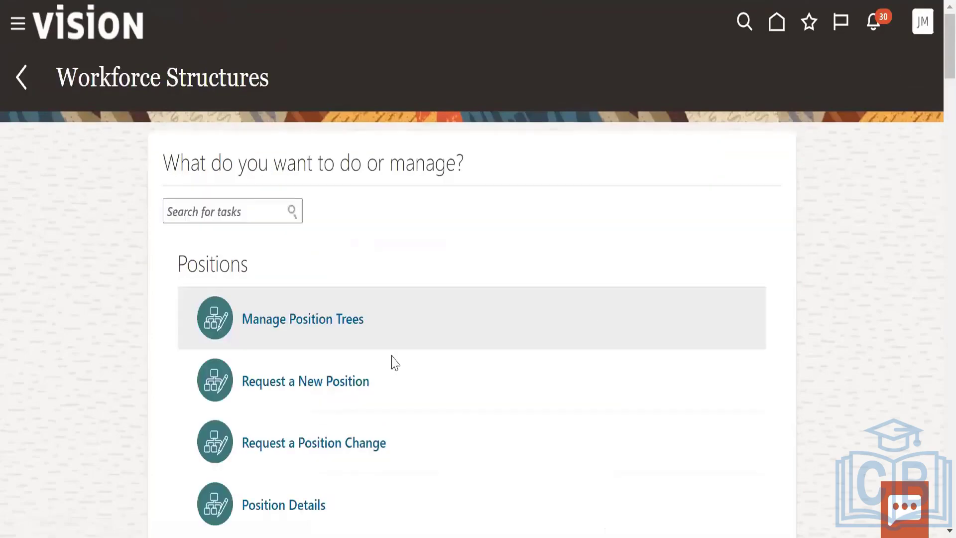
# Start another new position request that includes Additional Info, Budget Details and Legislative Info, and continue to its form
pyautogui.click(283, 391)
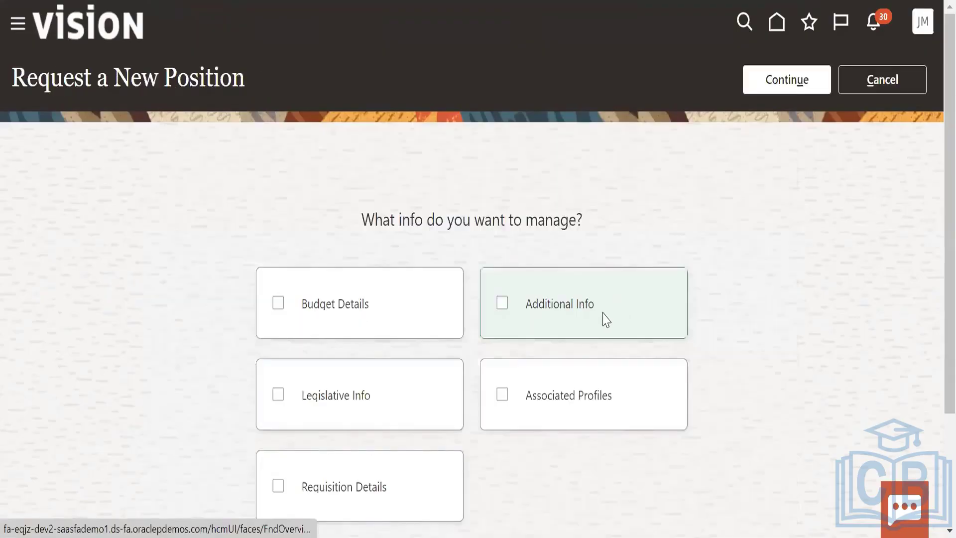
pyautogui.click(606, 319)
pyautogui.click(349, 311)
pyautogui.click(435, 404)
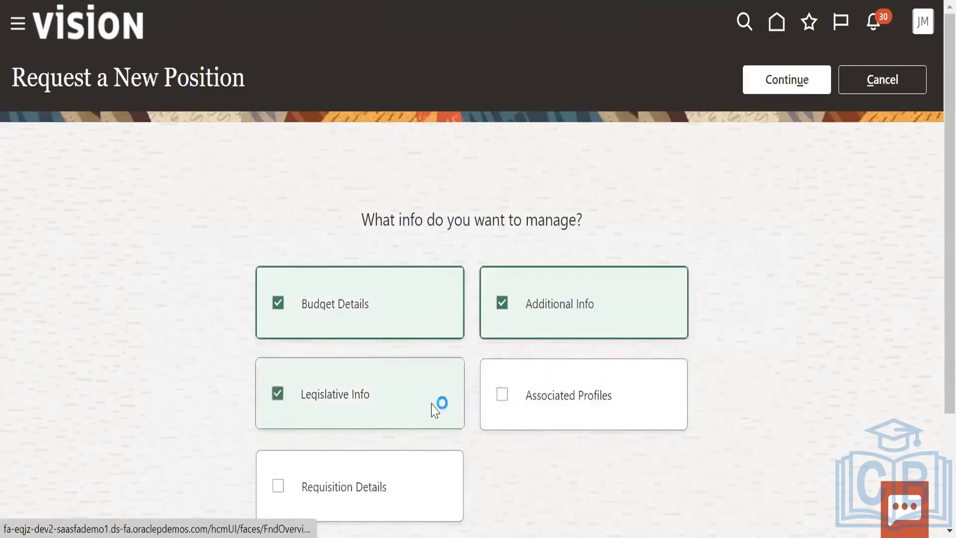
pyautogui.click(786, 81)
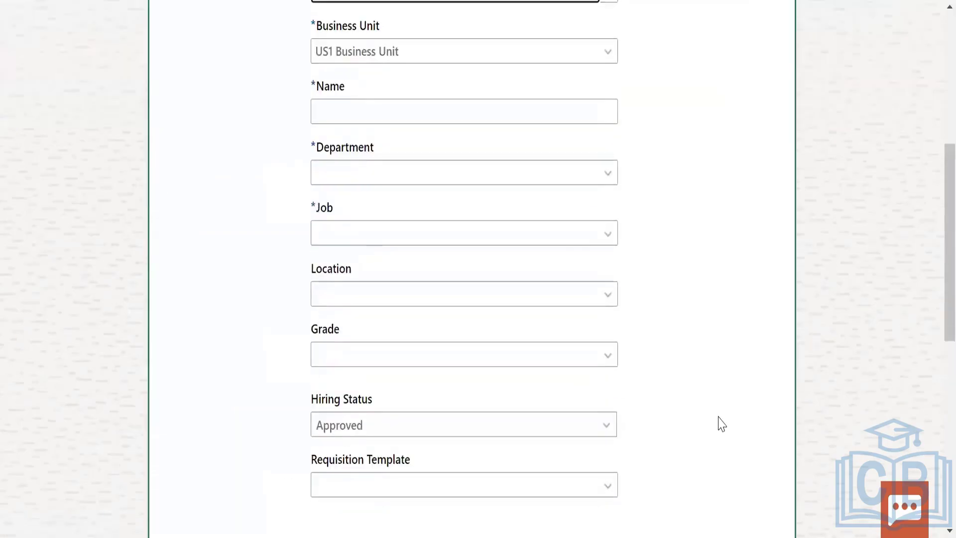
# Set the parent position of the restarted request to Academic Advisor
pyautogui.scroll(-10, 718, 422)
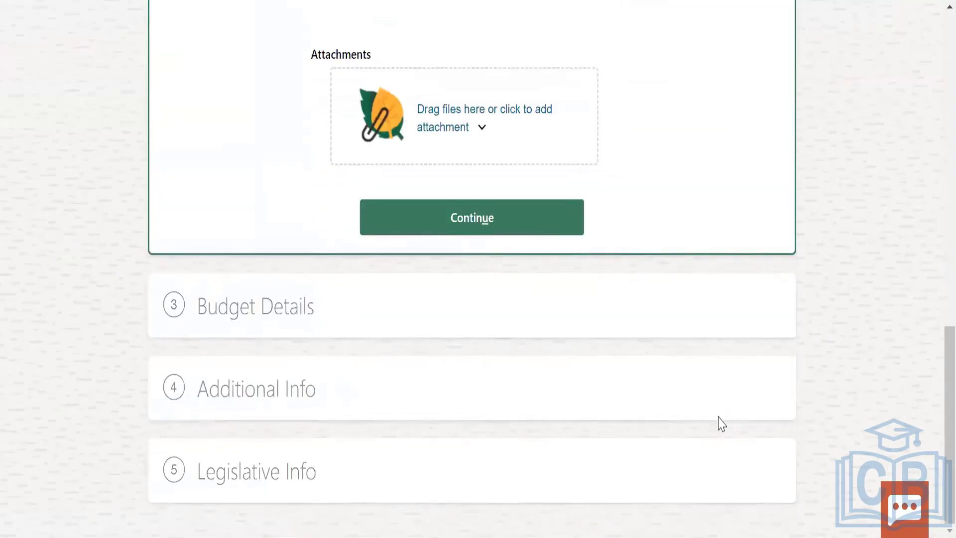
pyautogui.scroll(15, 722, 424)
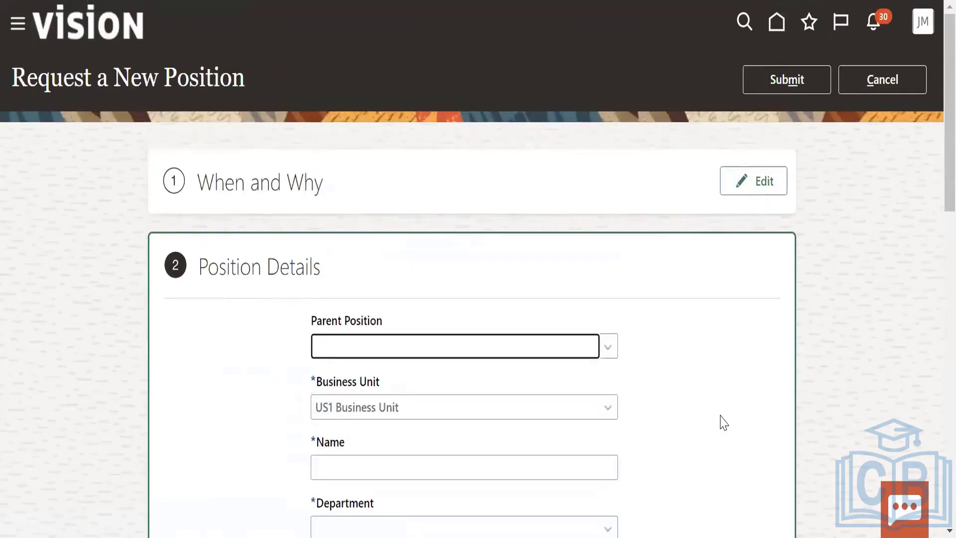
pyautogui.scroll(-2, 723, 422)
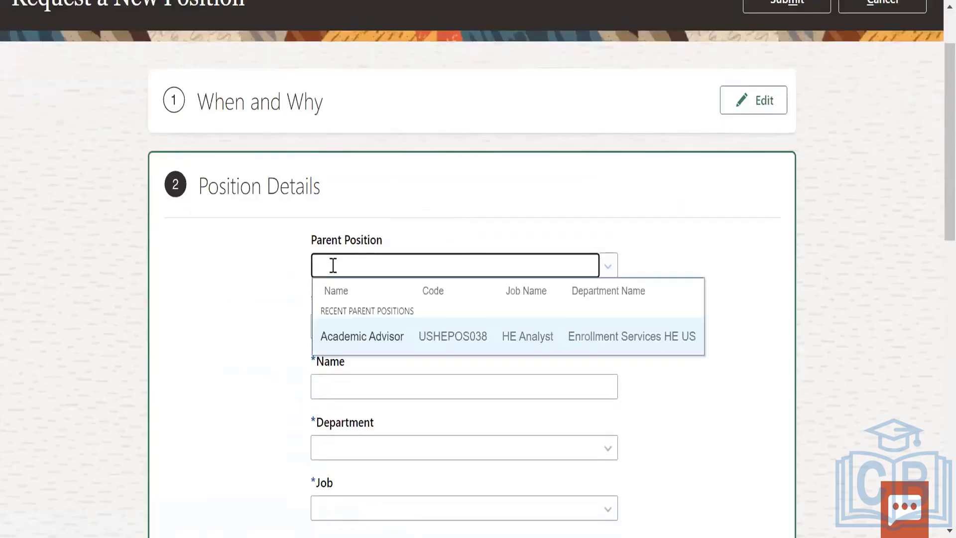
pyautogui.click(368, 343)
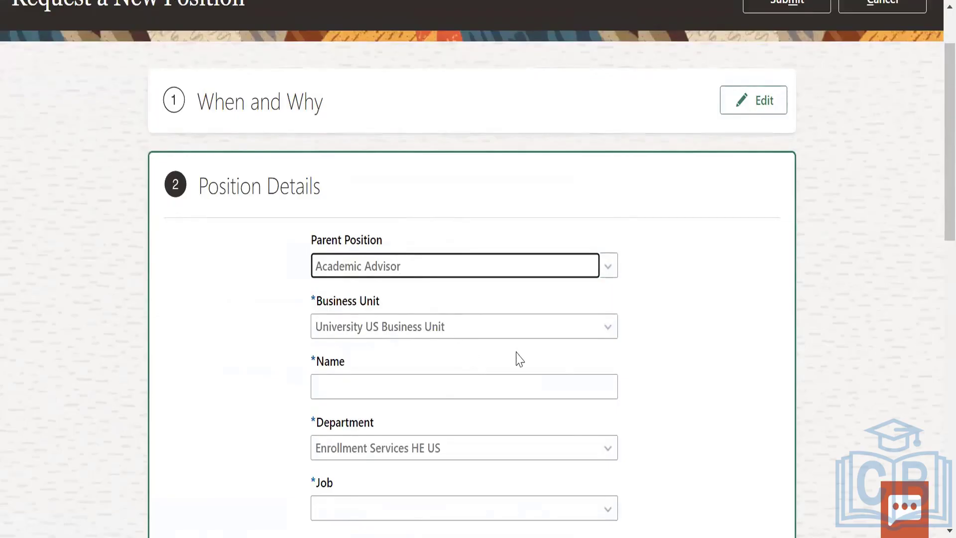
# Enter US_Manager as the position's name
pyautogui.click(433, 391)
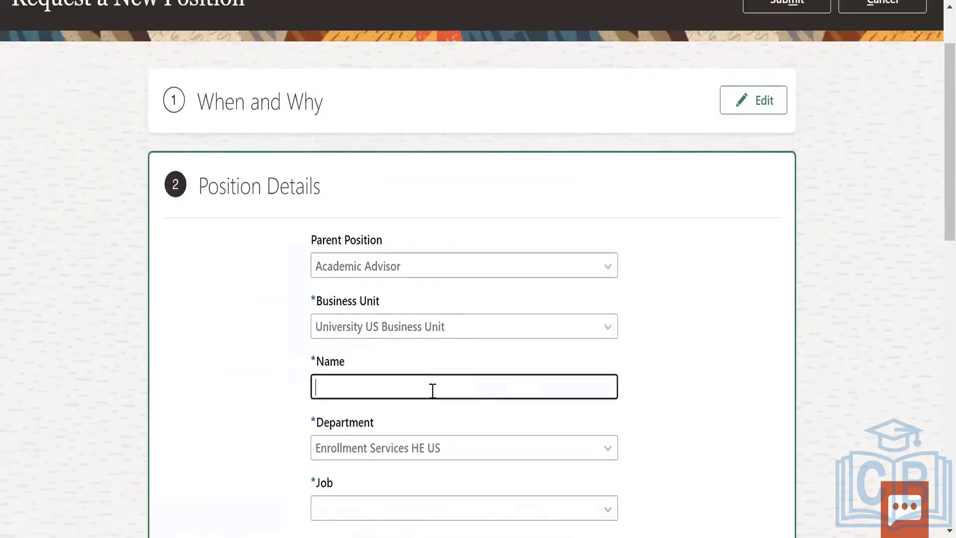
pyautogui.click(433, 391)
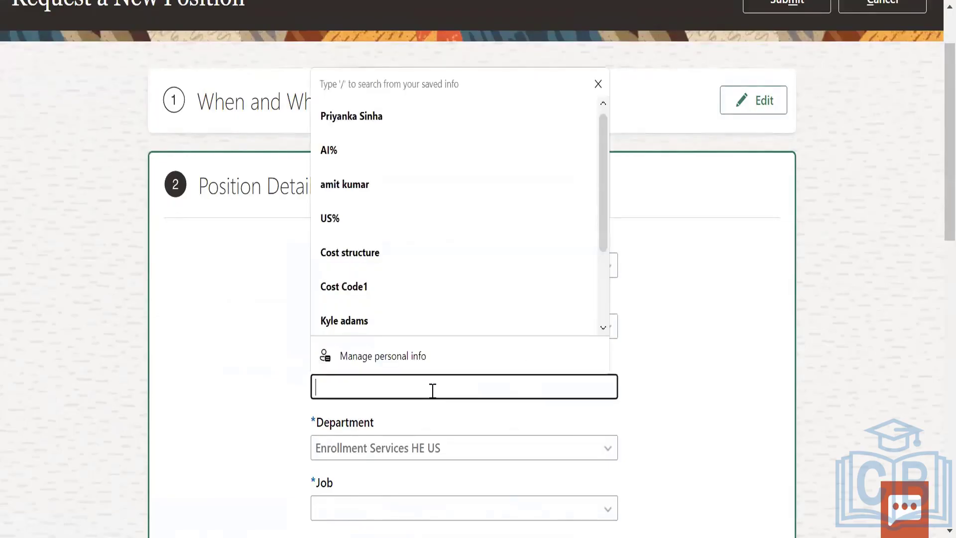
pyautogui.write('US_Manger')
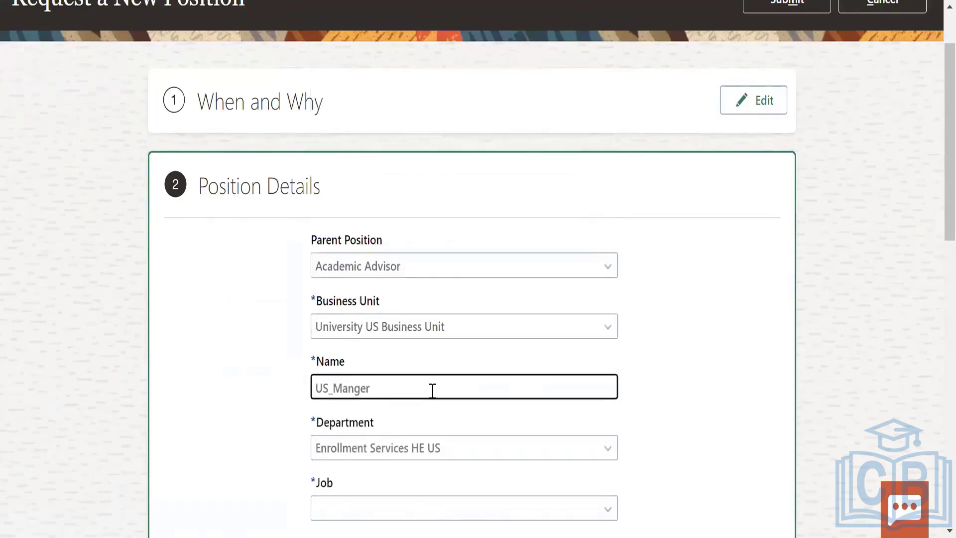
pyautogui.press('BackSpace')
pyautogui.press('BackSpace')
pyautogui.press('BackSpace')
pyautogui.press('BackSpace')
pyautogui.write('nager')
# Set the position's job to Accounting Manager
pyautogui.scroll(-3, 474, 416)
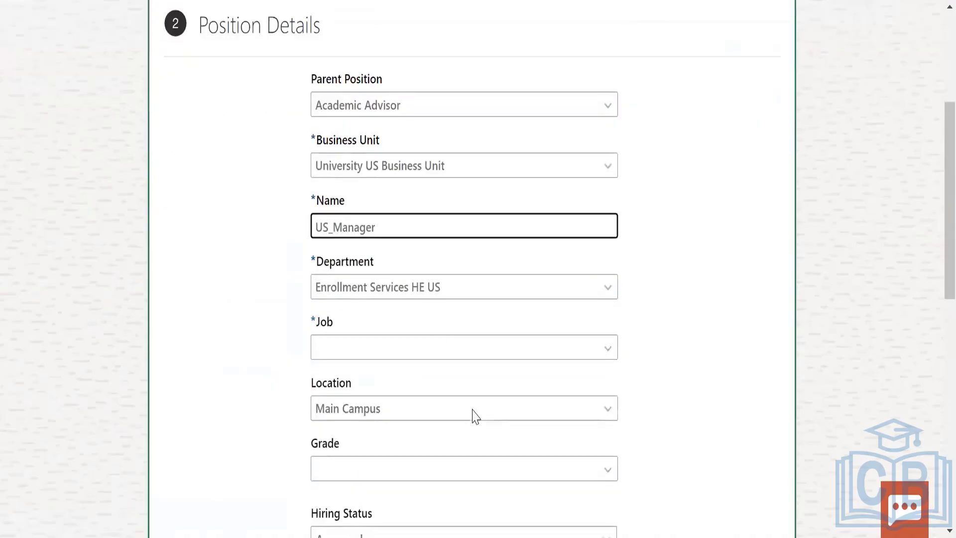
pyautogui.click(463, 347)
pyautogui.click(421, 427)
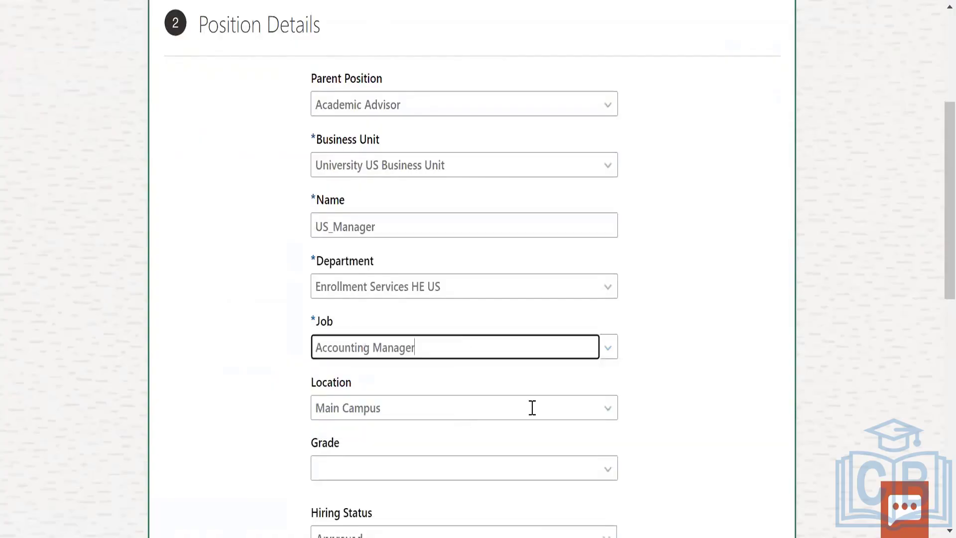
# Remove grade Mgmt05 from the position's grades and show the choices available for its entry grade
pyautogui.scroll(-2, 548, 348)
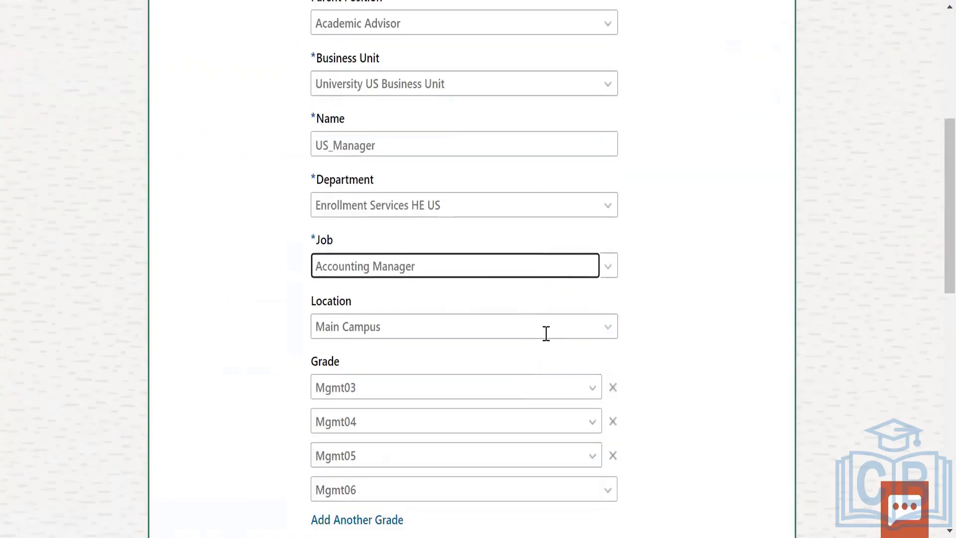
pyautogui.scroll(-2, 550, 336)
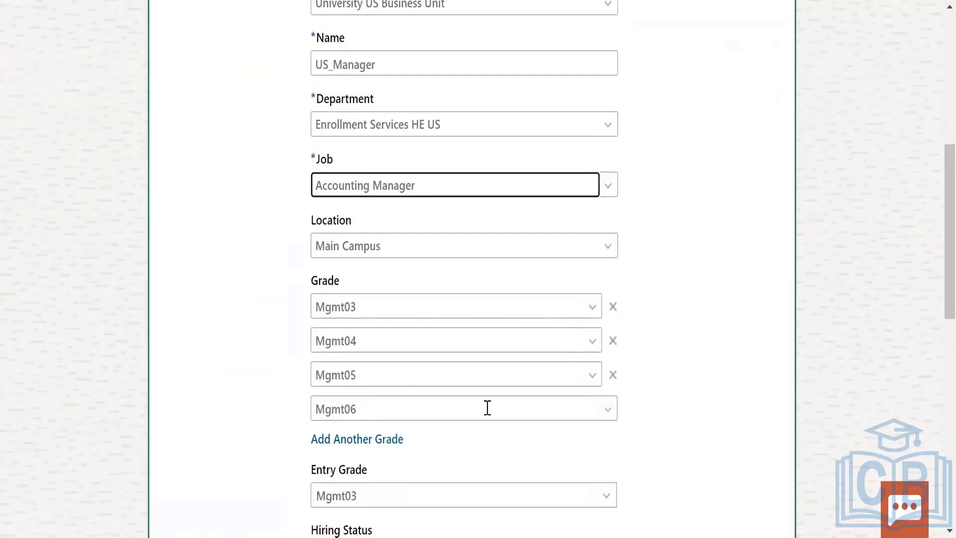
pyautogui.click(615, 376)
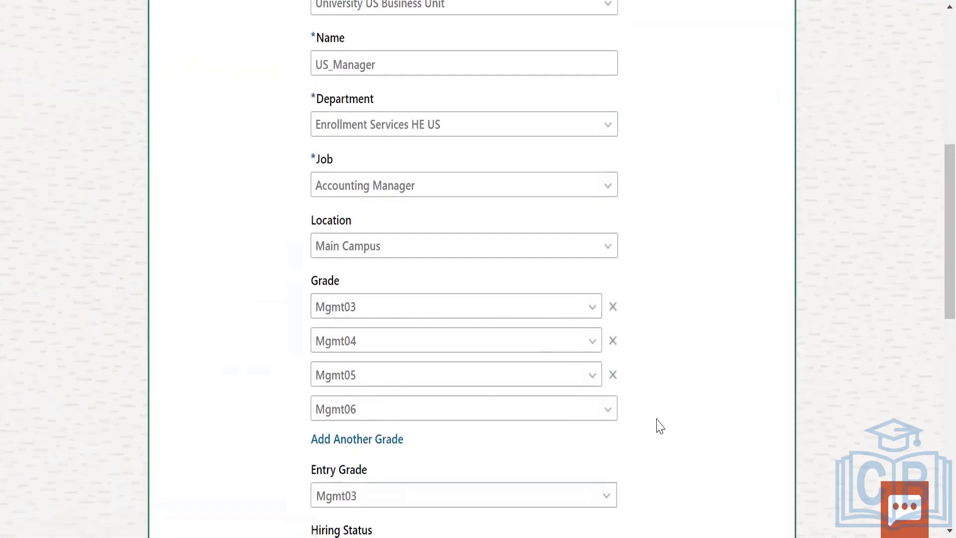
pyautogui.scroll(-2, 463, 387)
pyautogui.click(463, 387)
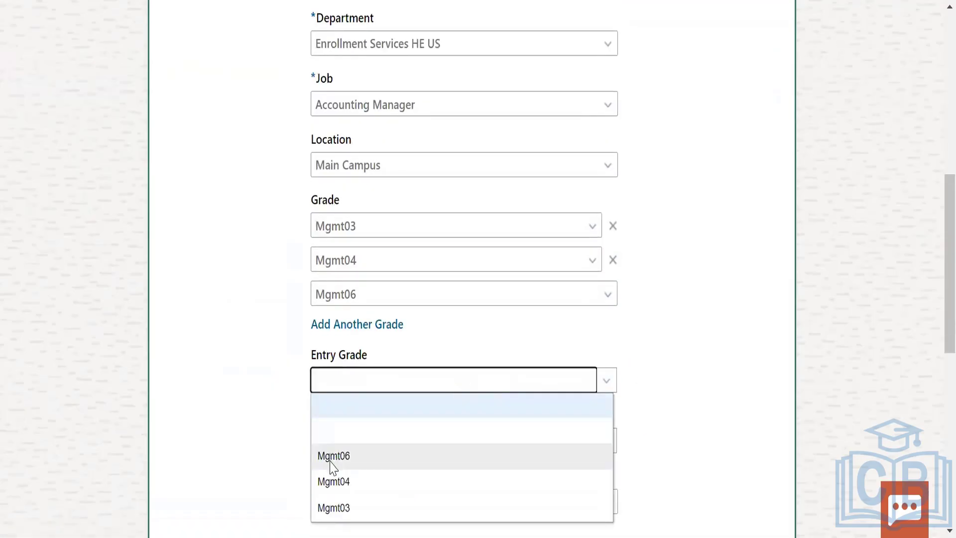
pyautogui.click(770, 386)
pyautogui.scroll(-1, 778, 390)
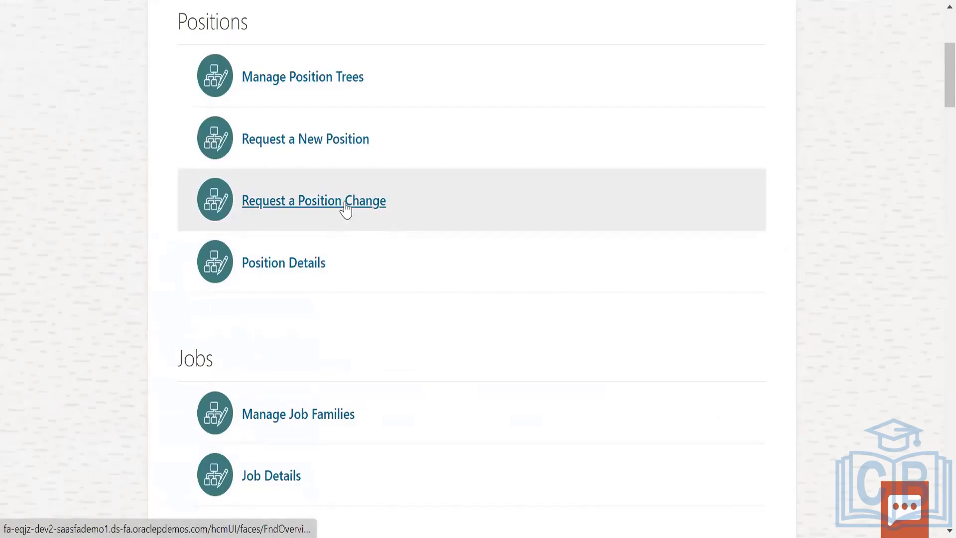
# Add a new position from Position Details with Budget Details, Additional Info and Legislative Info, and continue to its form
pyautogui.click(345, 206)
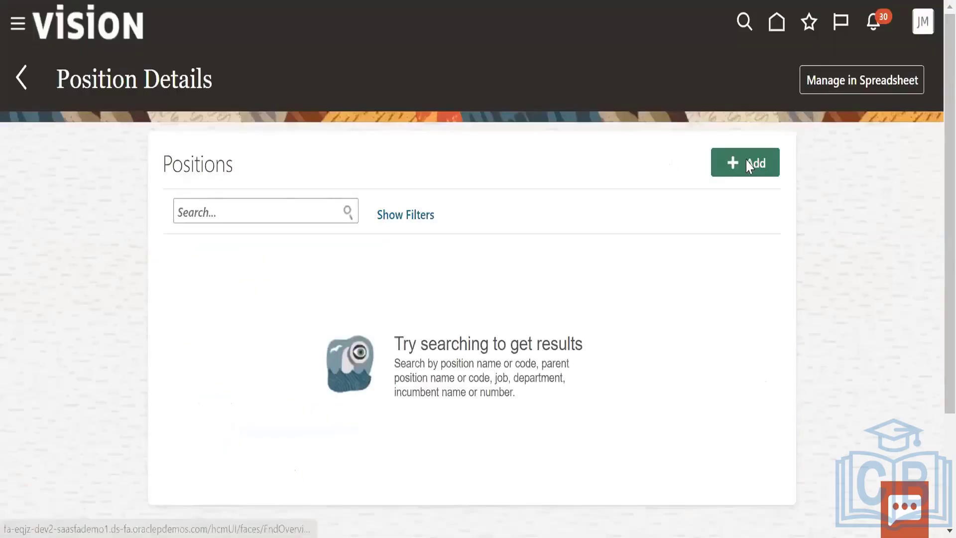
pyautogui.click(750, 164)
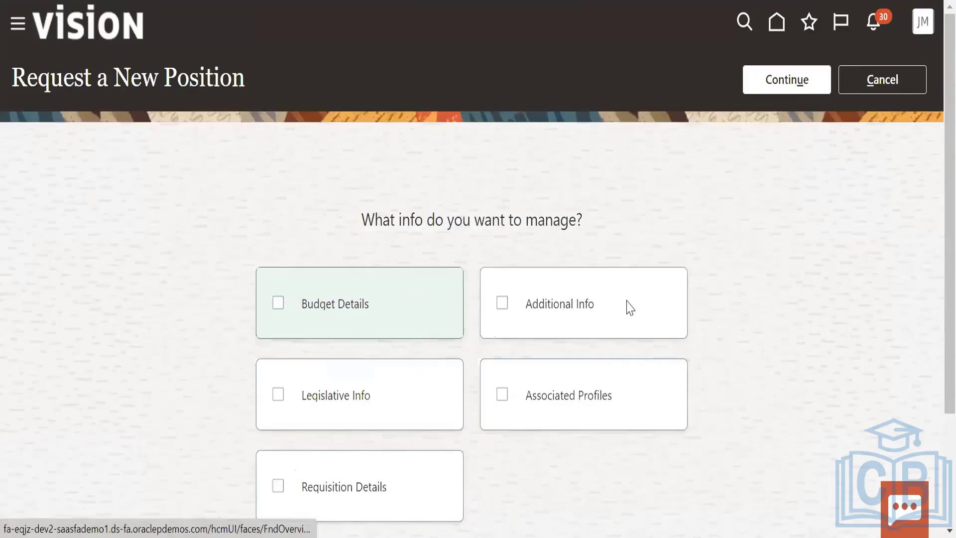
pyautogui.click(380, 394)
pyautogui.click(787, 86)
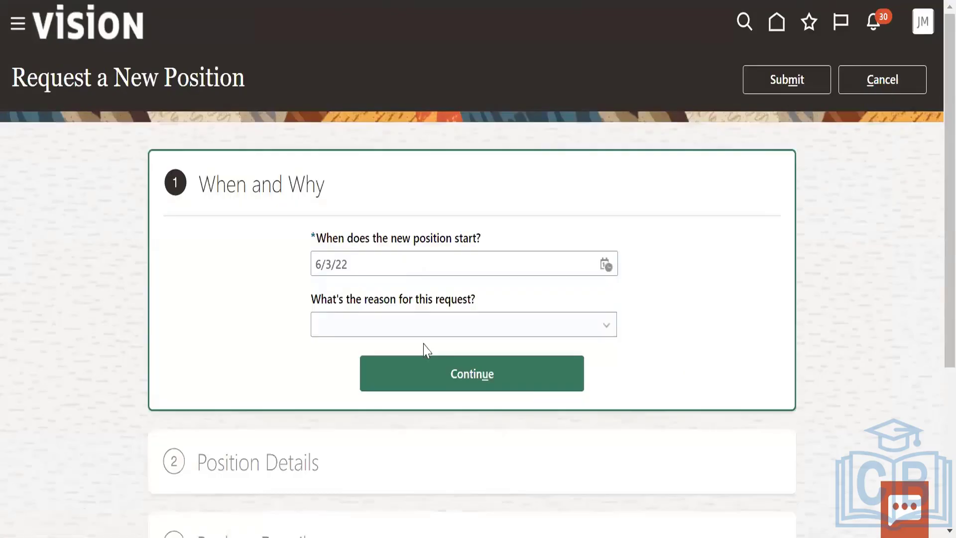
# Set the new position's start date to 6/1/22 and continue to its Position Details section
pyautogui.scroll(-5, 707, 343)
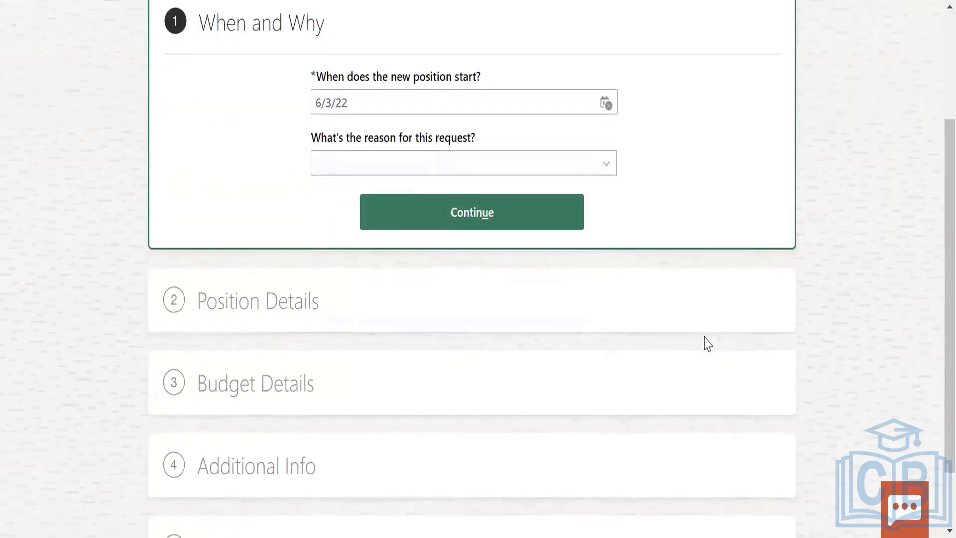
pyautogui.scroll(5, 707, 343)
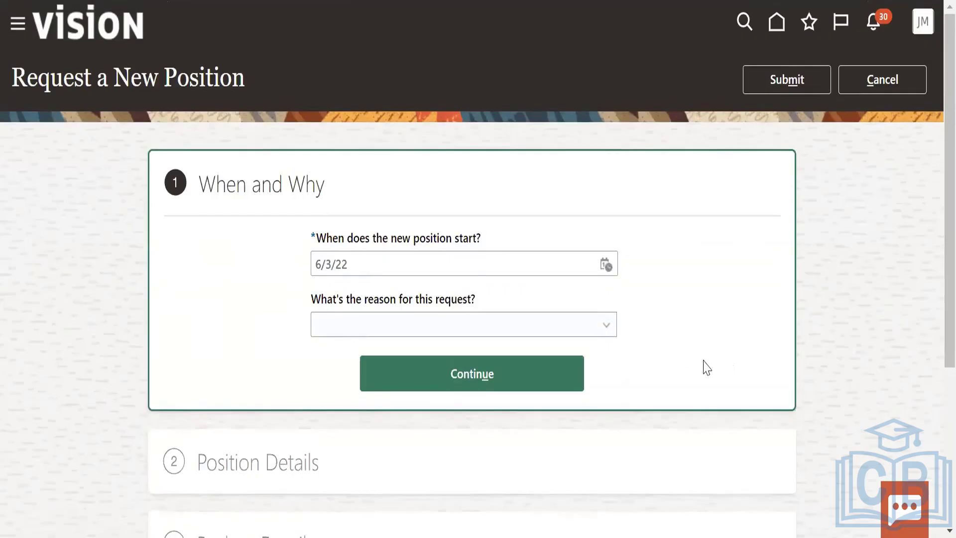
pyautogui.click(703, 347)
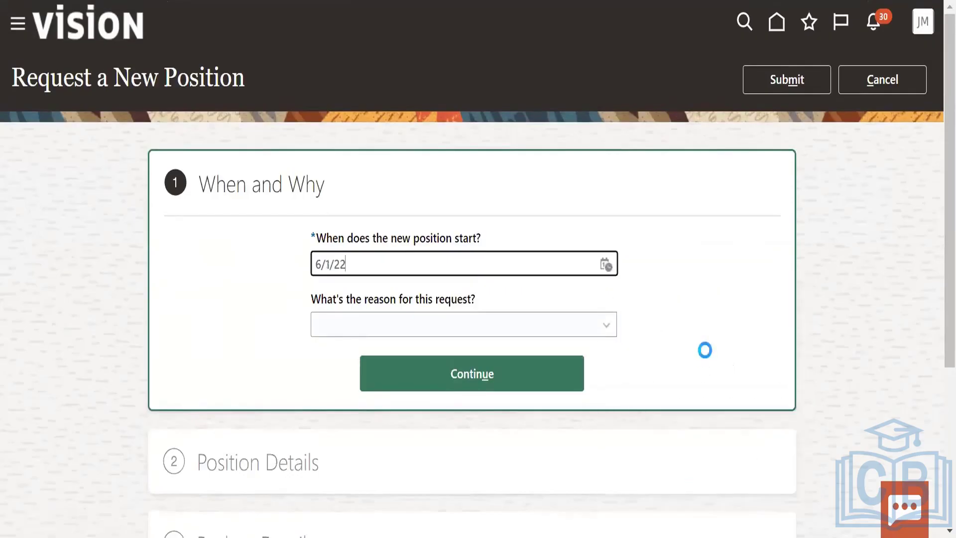
pyautogui.click(570, 315)
pyautogui.click(377, 377)
pyautogui.click(444, 384)
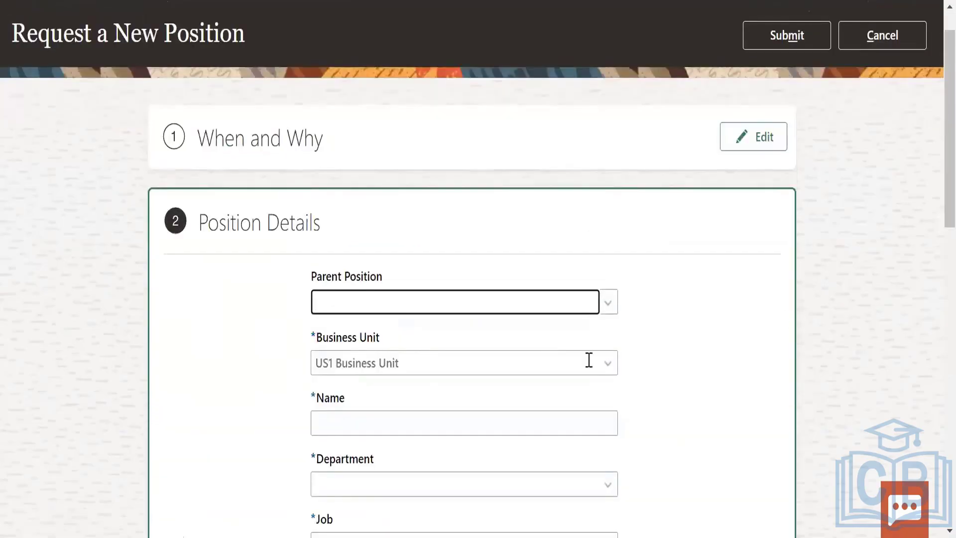
# Look over the blank Position Details section and cancel the new position request
pyautogui.scroll(-12, 653, 369)
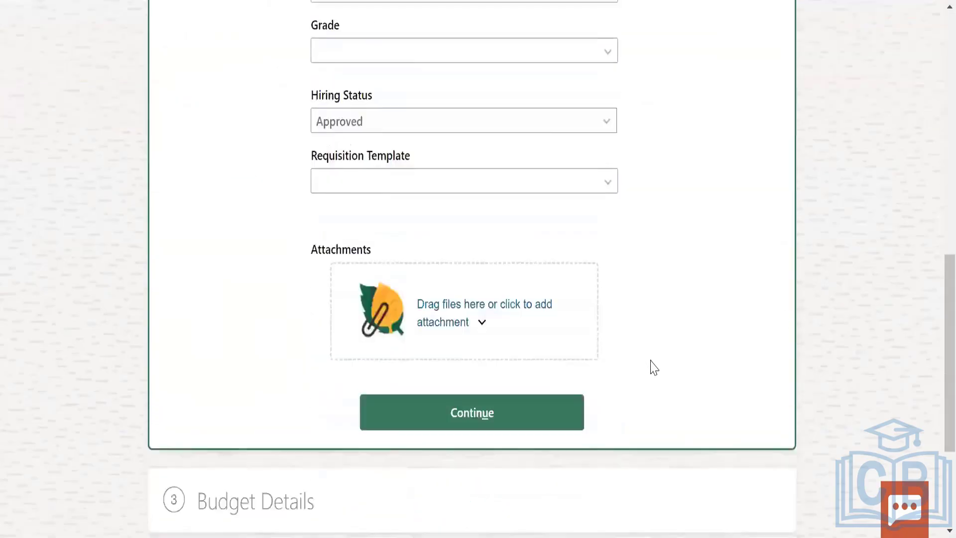
pyautogui.scroll(12, 652, 368)
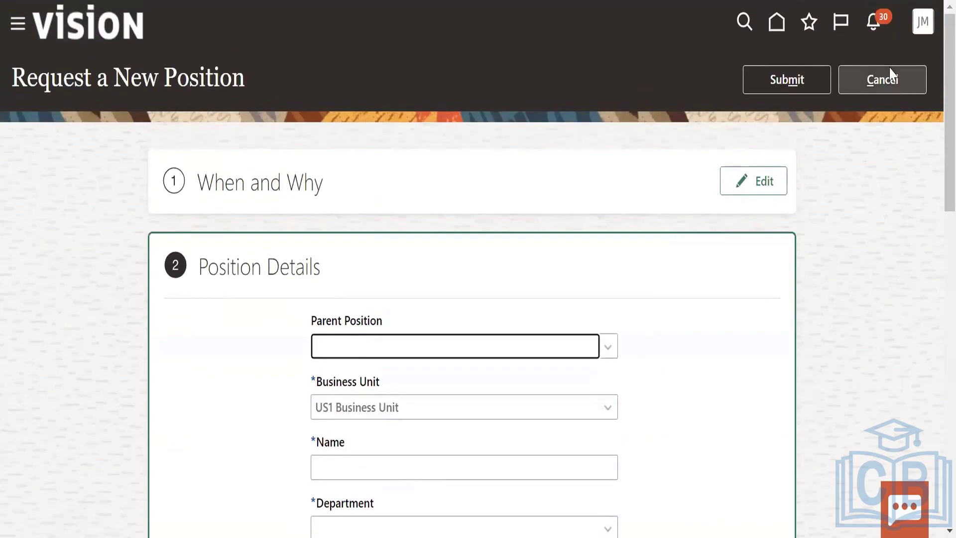
pyautogui.click(891, 76)
# Look through the available tasks from Positions down to Organizations, Security Profiles and Data Role
pyautogui.scroll(-5, 587, 386)
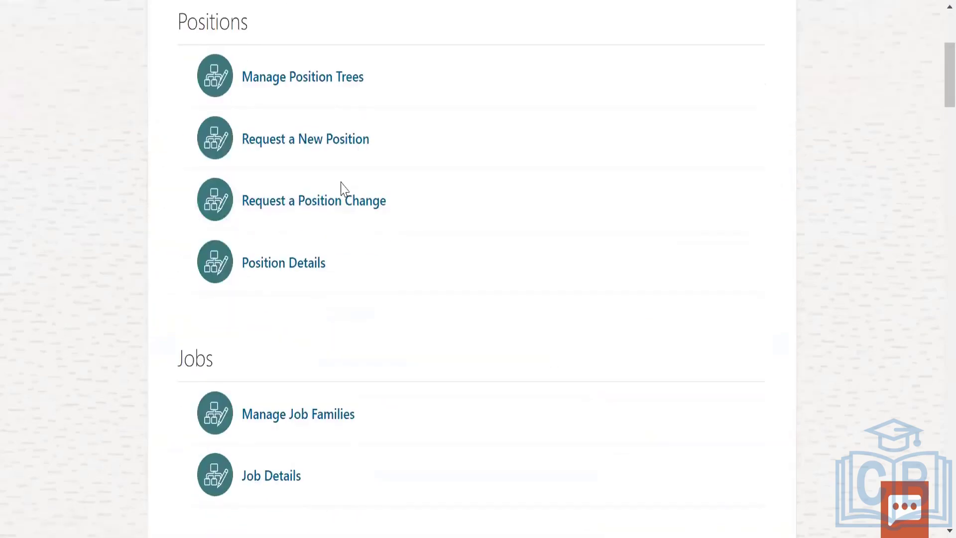
pyautogui.scroll(-5, 446, 363)
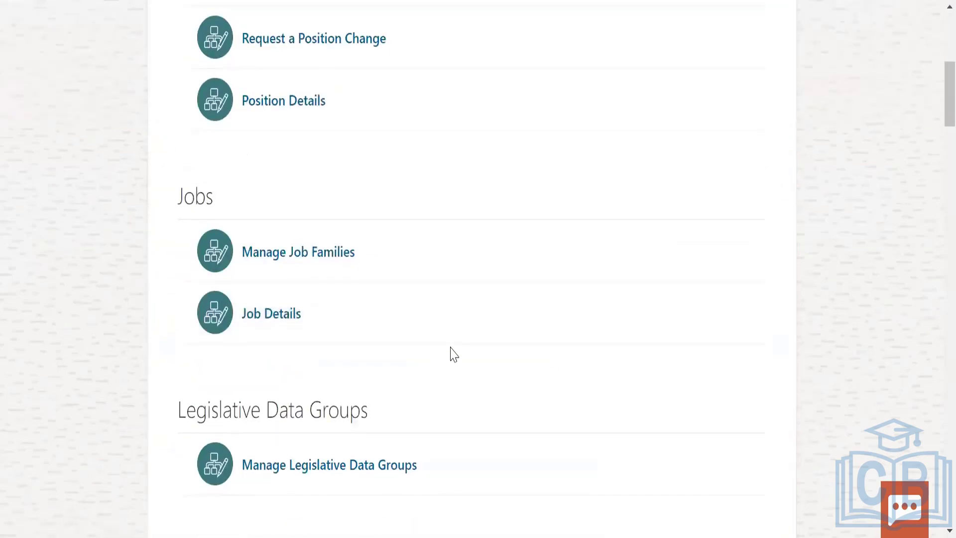
pyautogui.scroll(-9, 453, 355)
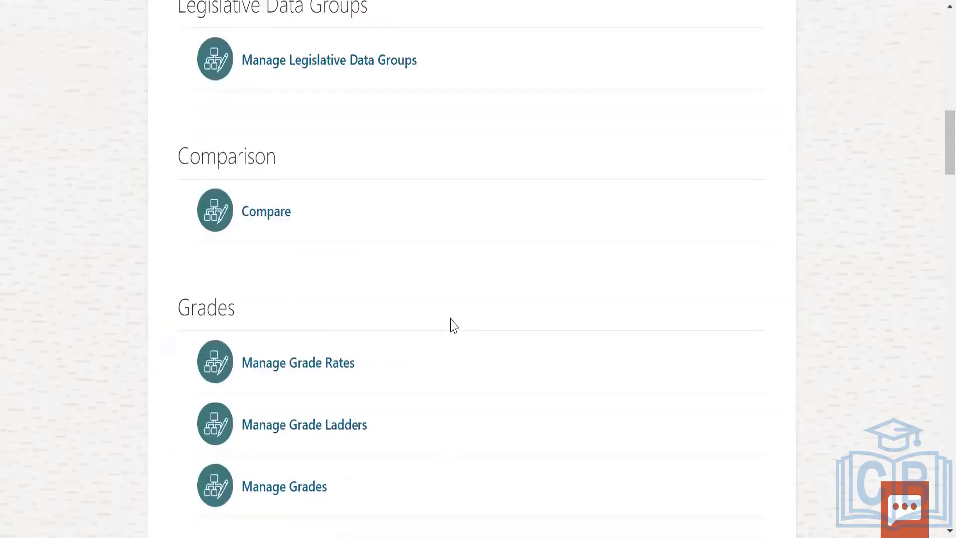
pyautogui.scroll(-2, 463, 297)
pyautogui.scroll(-3, 527, 348)
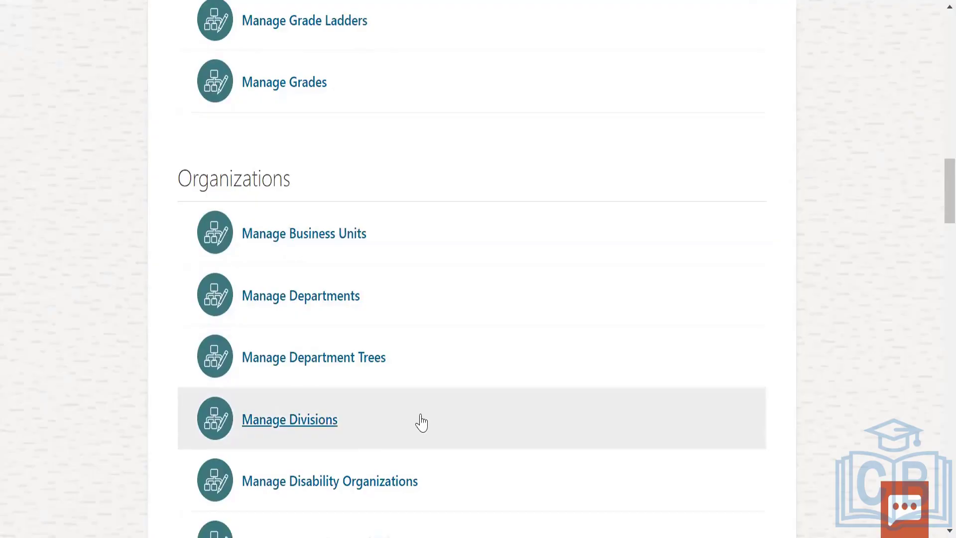
pyautogui.scroll(-2, 420, 420)
pyautogui.scroll(-5, 431, 334)
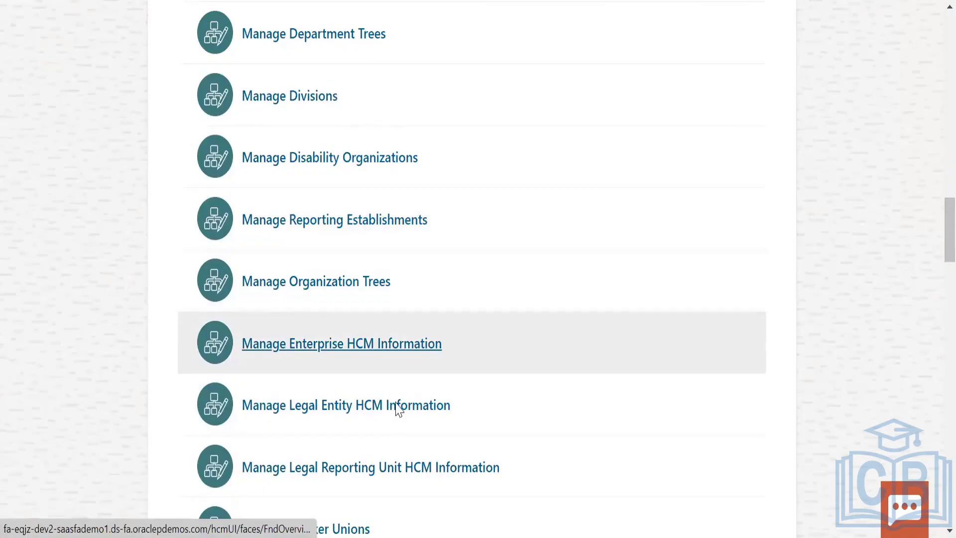
pyautogui.scroll(-8, 397, 407)
pyautogui.scroll(-5, 397, 407)
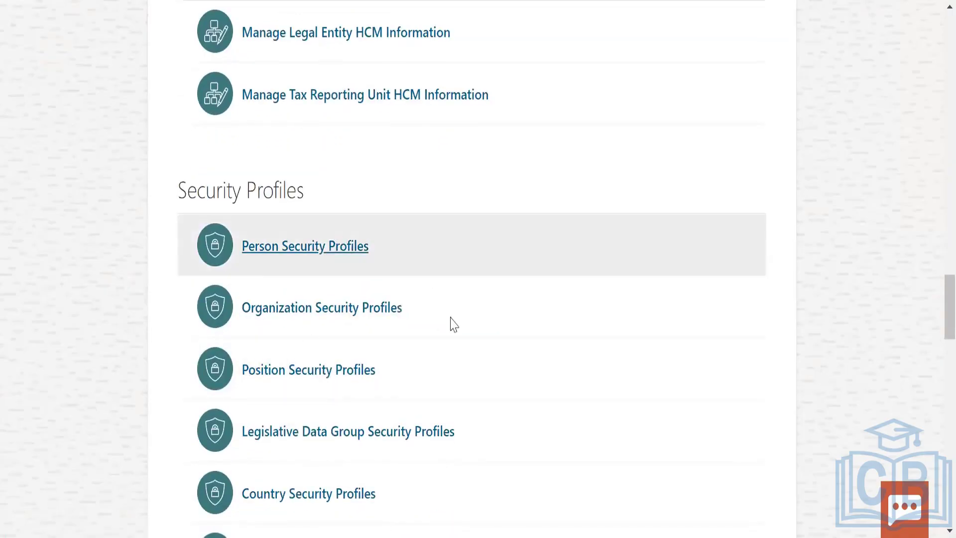
pyautogui.scroll(-6, 566, 346)
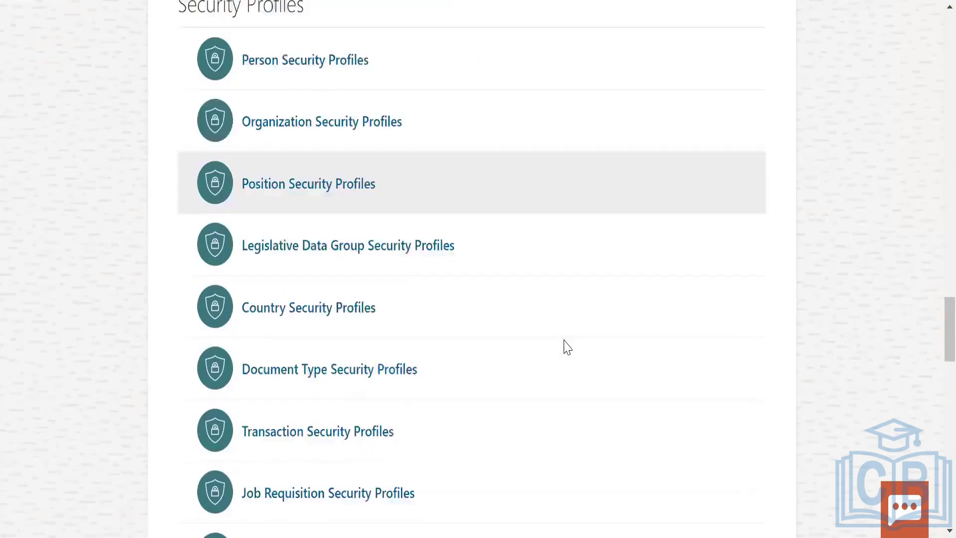
pyautogui.scroll(-2, 337, 363)
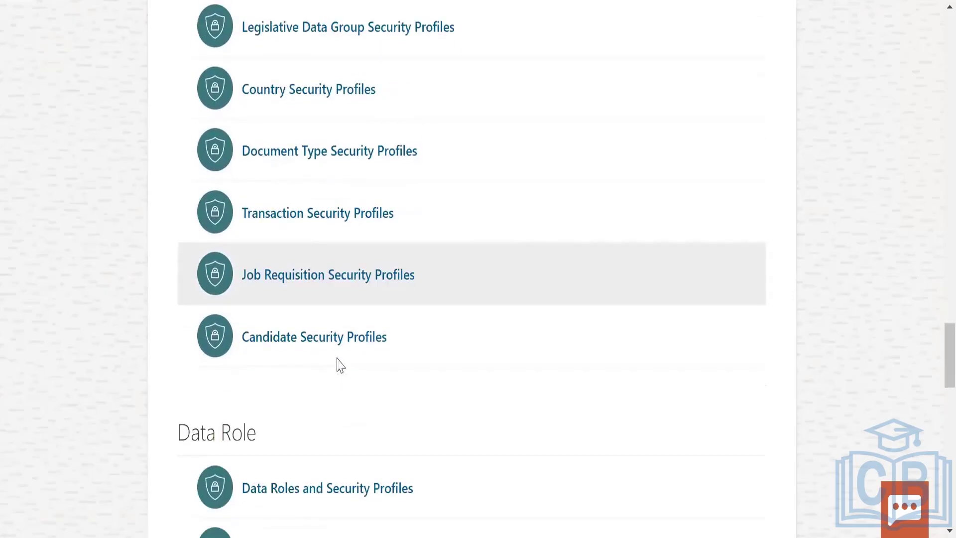
pyautogui.scroll(-4, 358, 380)
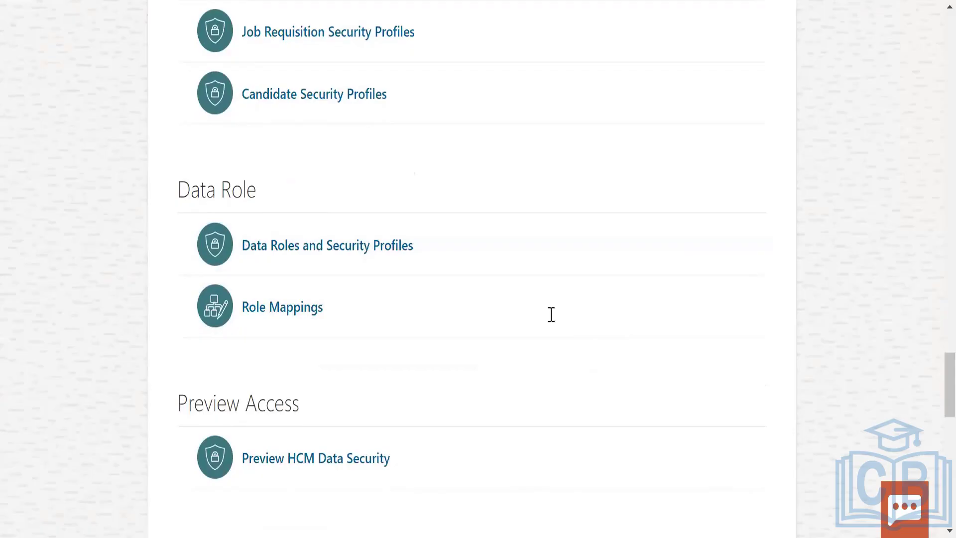
pyautogui.hotkey('alt', 'Tab')
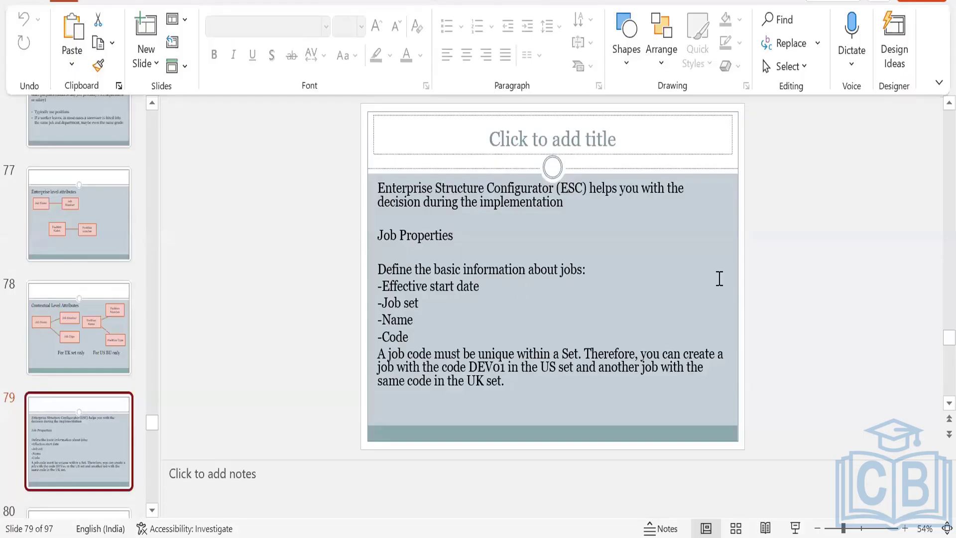
pyautogui.scroll(-2, 75, 423)
pyautogui.click(57, 443)
pyautogui.hotkey('alt', 'Tab')
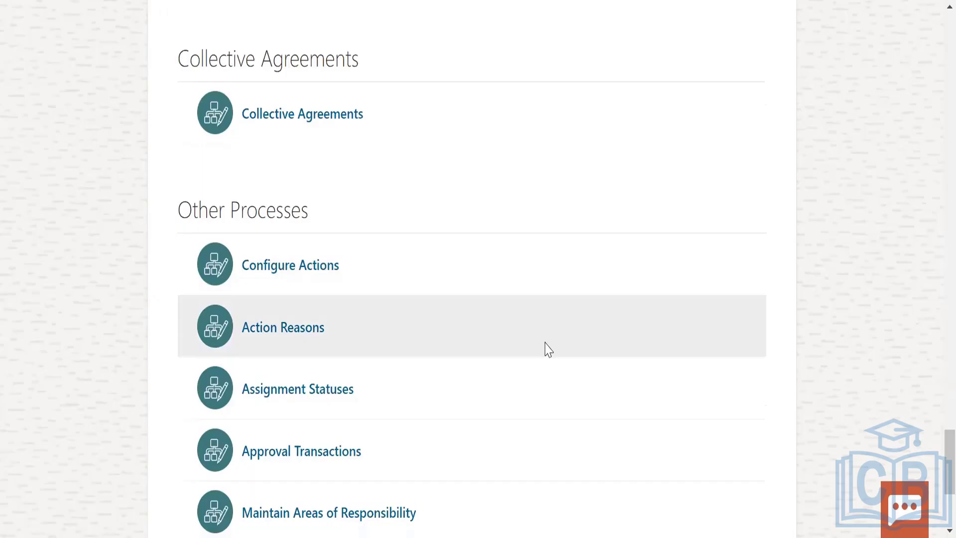
# Open Action Reasons from the Other Processes group
pyautogui.scroll(-3, 590, 274)
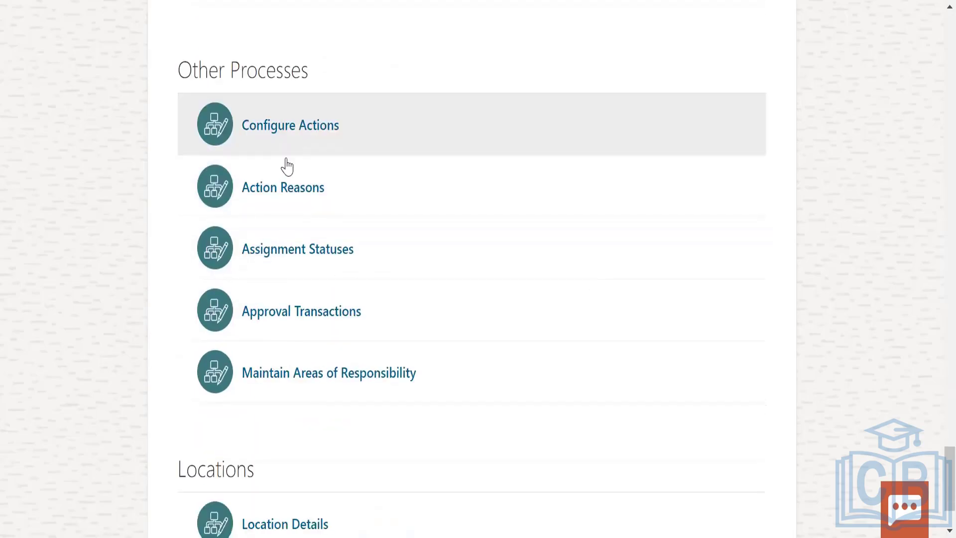
pyautogui.scroll(-1, 287, 167)
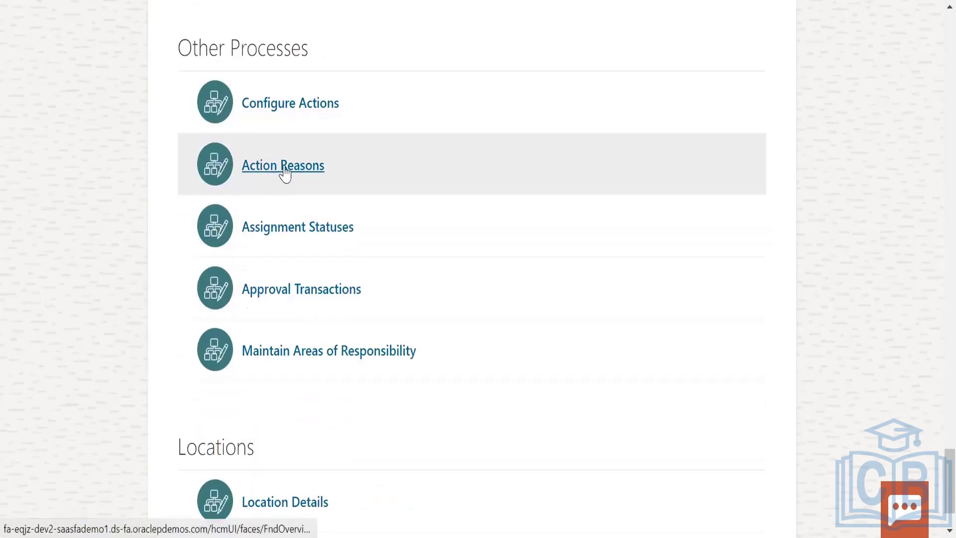
pyautogui.click(285, 170)
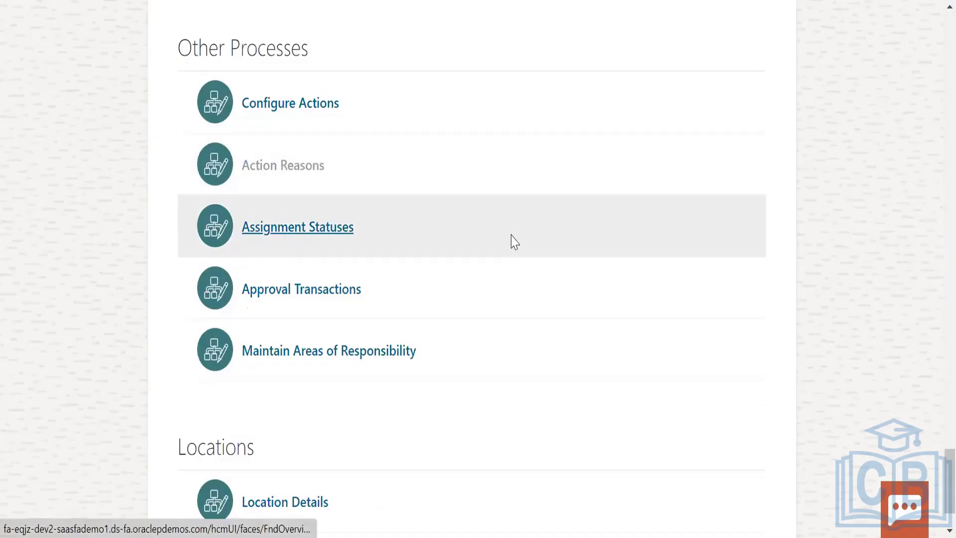
# Look through the list of action reasons and their codes, and return to its beginning
pyautogui.scroll(-3, 609, 388)
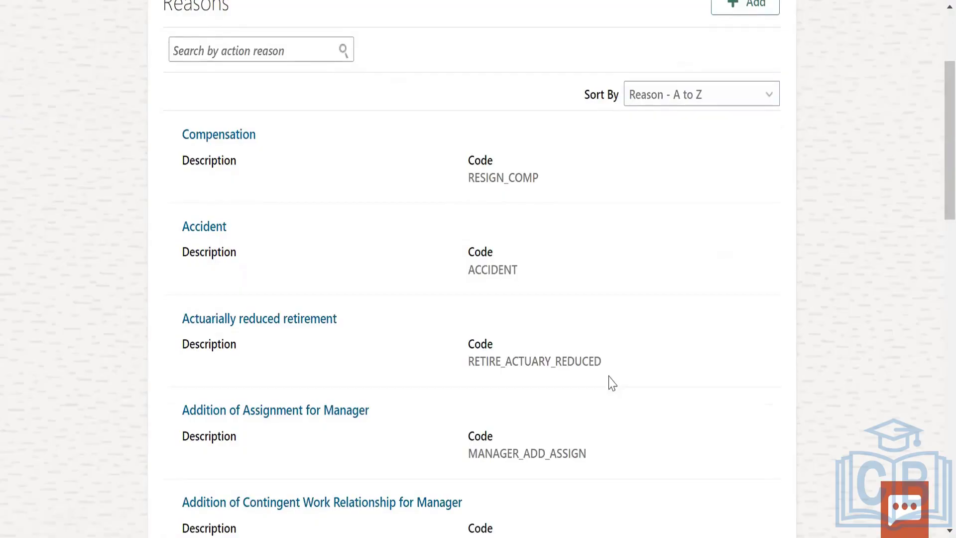
pyautogui.scroll(-6, 702, 391)
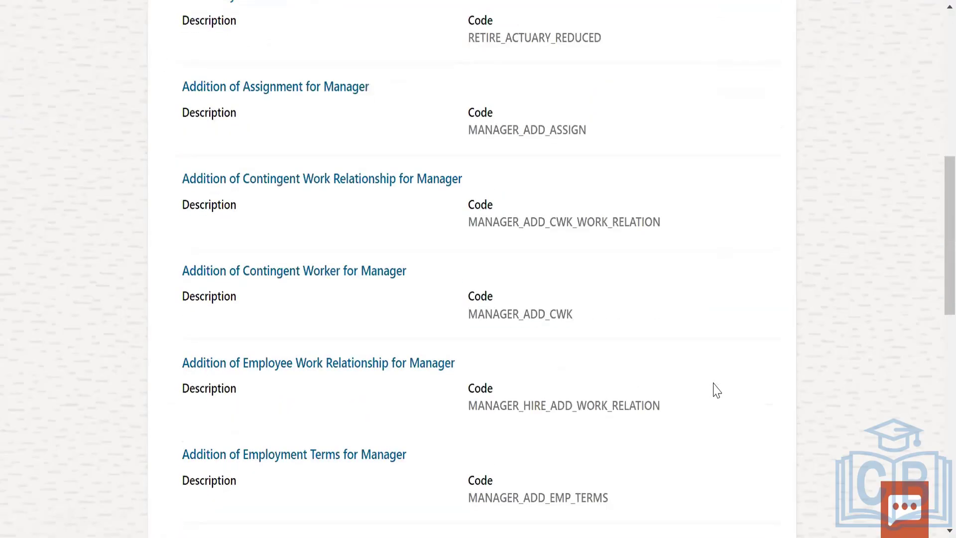
pyautogui.scroll(-5, 717, 391)
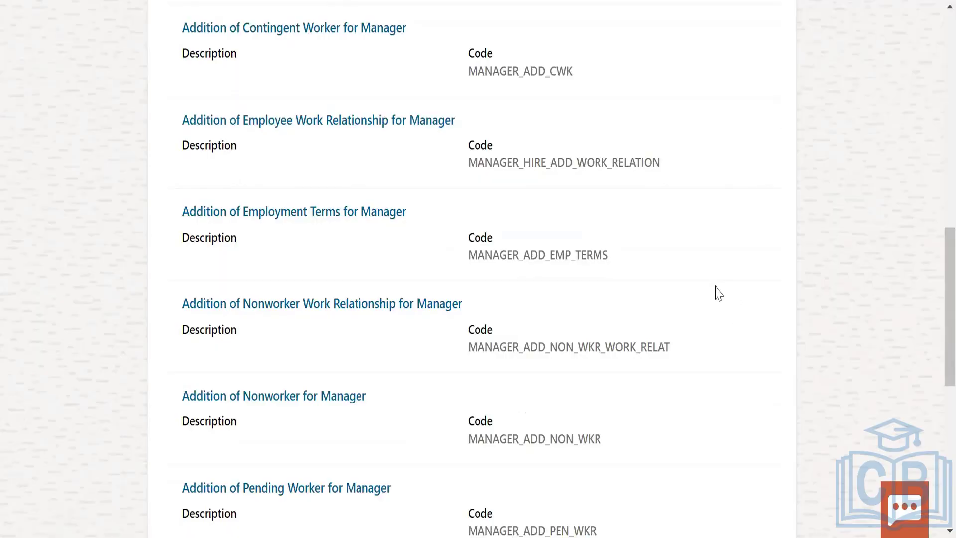
pyautogui.scroll(-3, 718, 294)
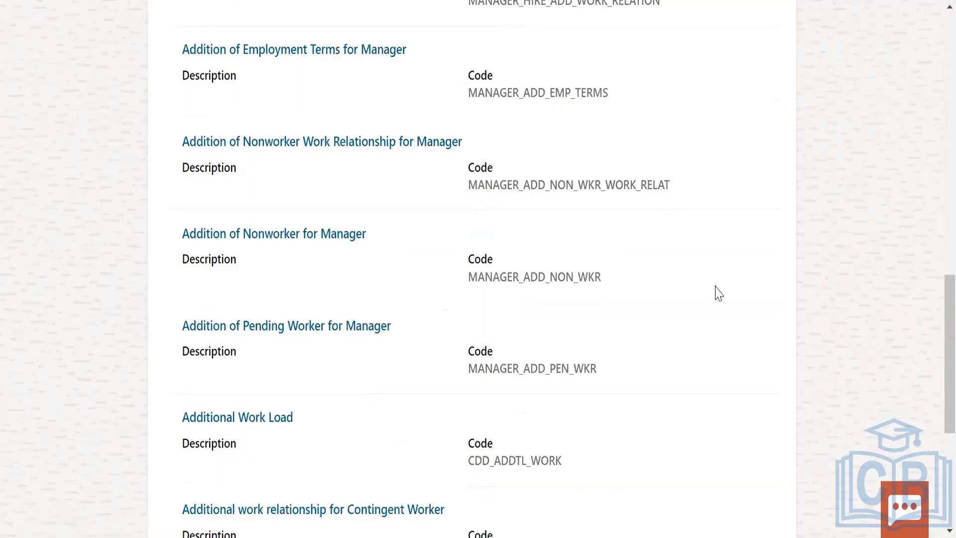
pyautogui.scroll(-2, 719, 294)
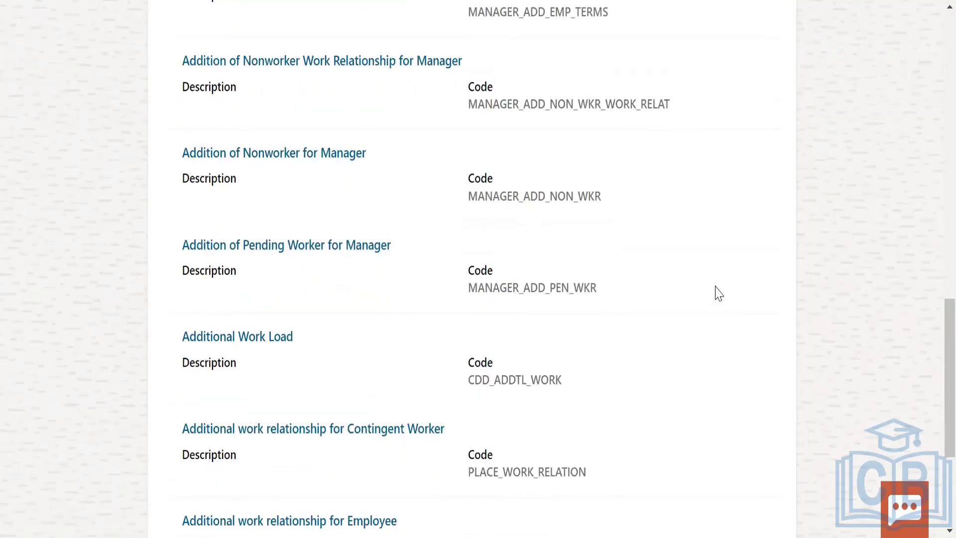
pyautogui.scroll(-3, 718, 293)
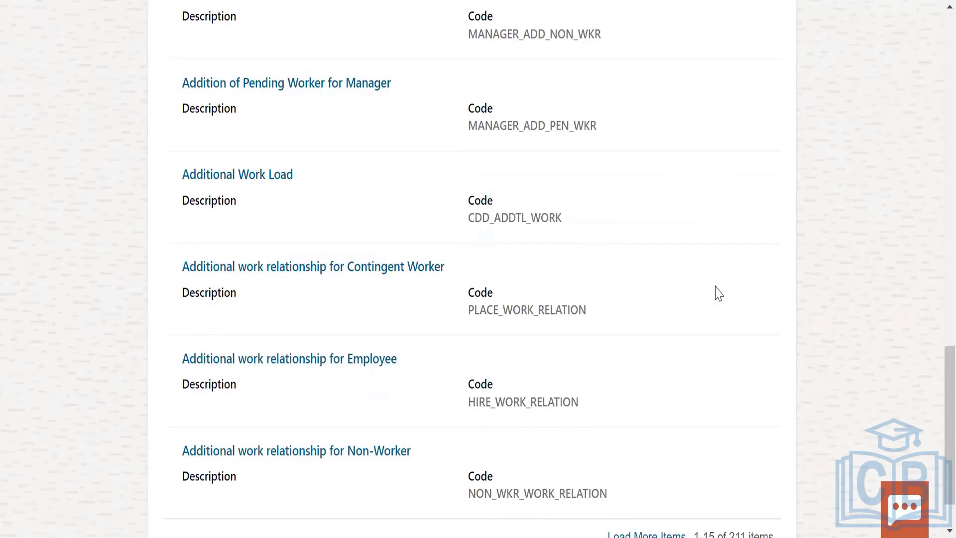
pyautogui.scroll(20, 716, 293)
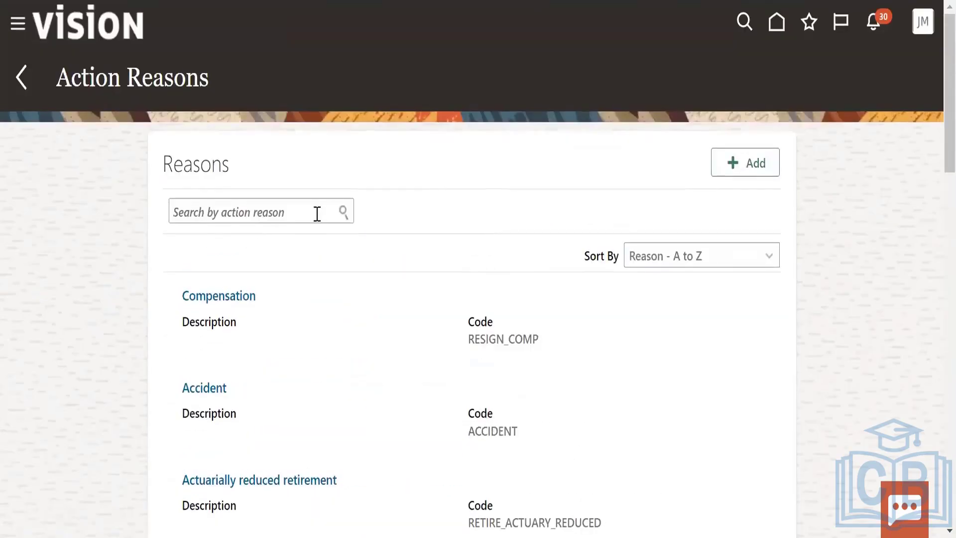
# Start a new action reason with the code Transfer and the description Transfer
pyautogui.click(761, 163)
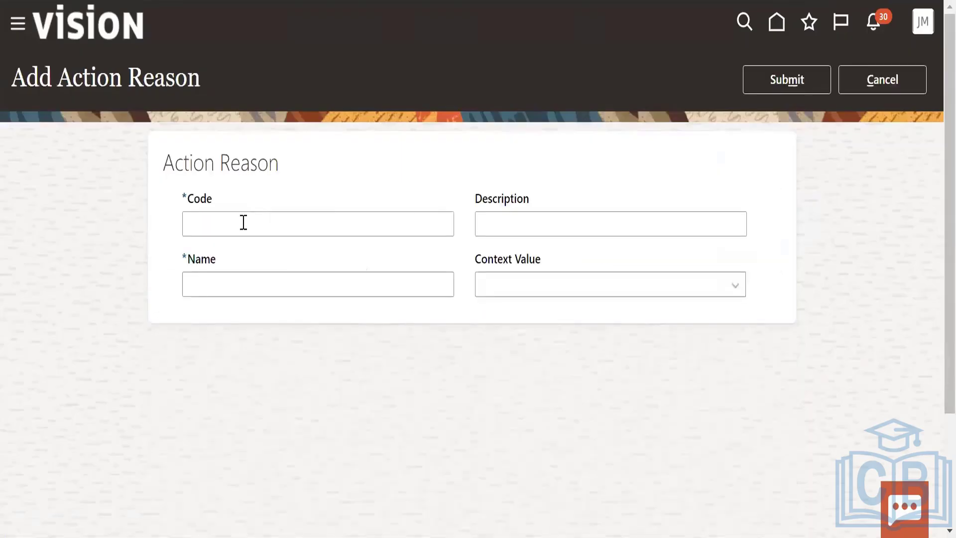
pyautogui.click(243, 222)
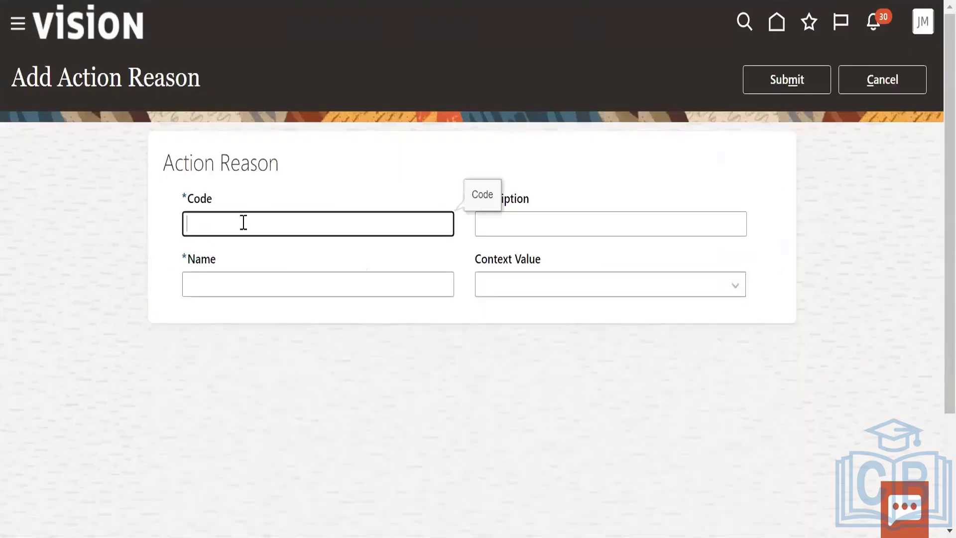
pyautogui.write('A')
pyautogui.press('BackSpace')
pyautogui.write('Tran')
pyautogui.write('fer')
pyautogui.press('BackSpace')
pyautogui.press('BackSpace')
pyautogui.press('BackSpace')
pyautogui.write('sfer')
pyautogui.click(657, 225)
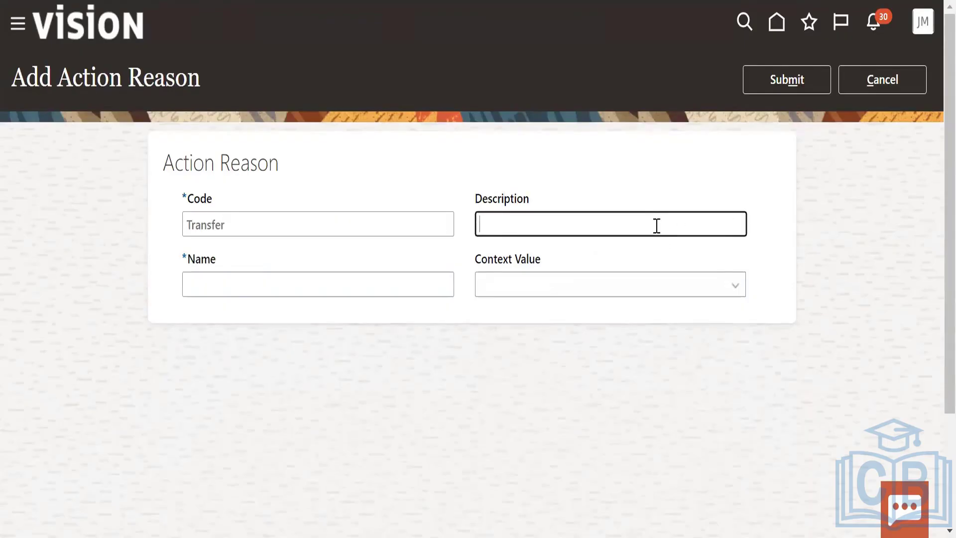
pyautogui.write('Transfer')
# Name the action reason US_TRANSFER, leave its context value empty and try to submit it
pyautogui.click(263, 282)
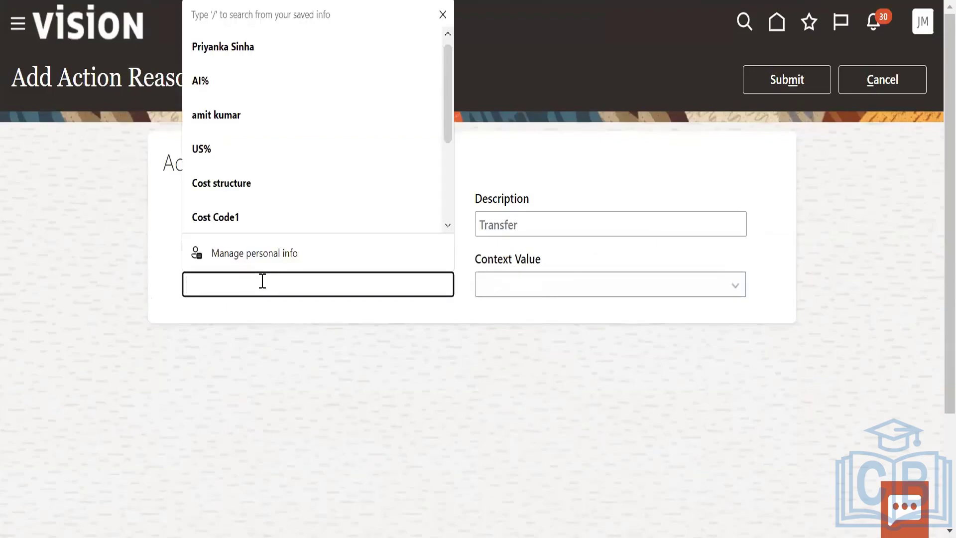
pyautogui.write('US_')
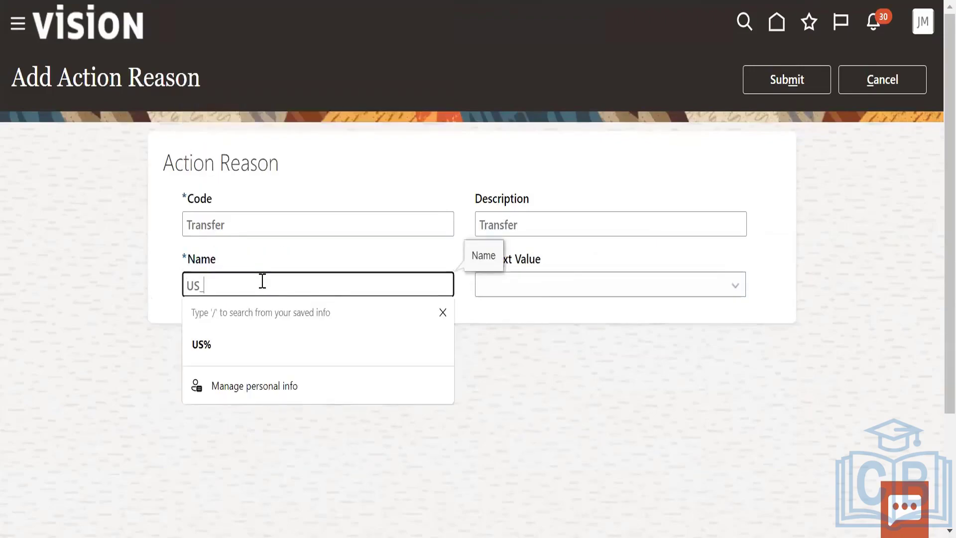
pyautogui.write('Tranfer')
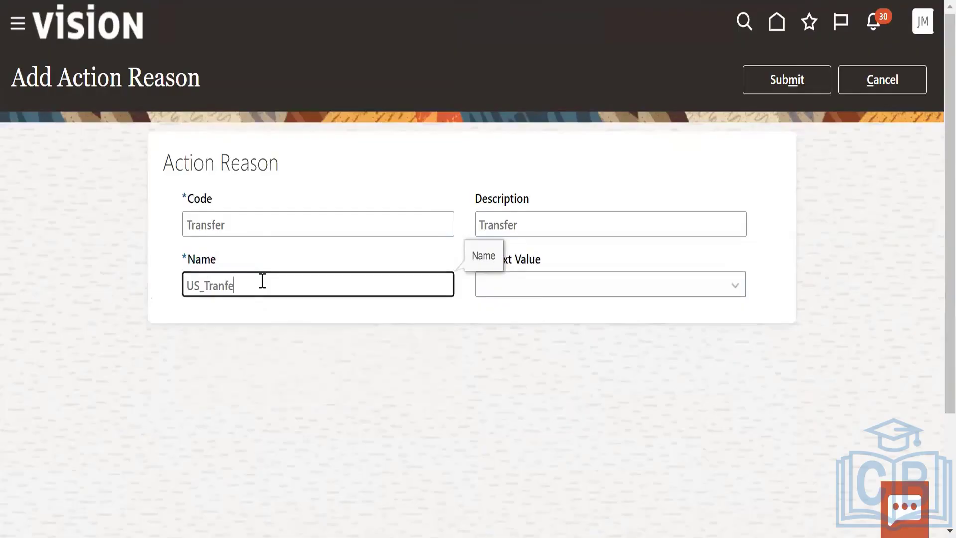
pyautogui.press('BackSpace')
pyautogui.press('BackSpace')
pyautogui.press('BackSpace')
pyautogui.press('BackSpace')
pyautogui.press('BackSpace')
pyautogui.press('BackSpace')
pyautogui.write('RANSH')
pyautogui.press('BackSpace')
pyautogui.write('FER')
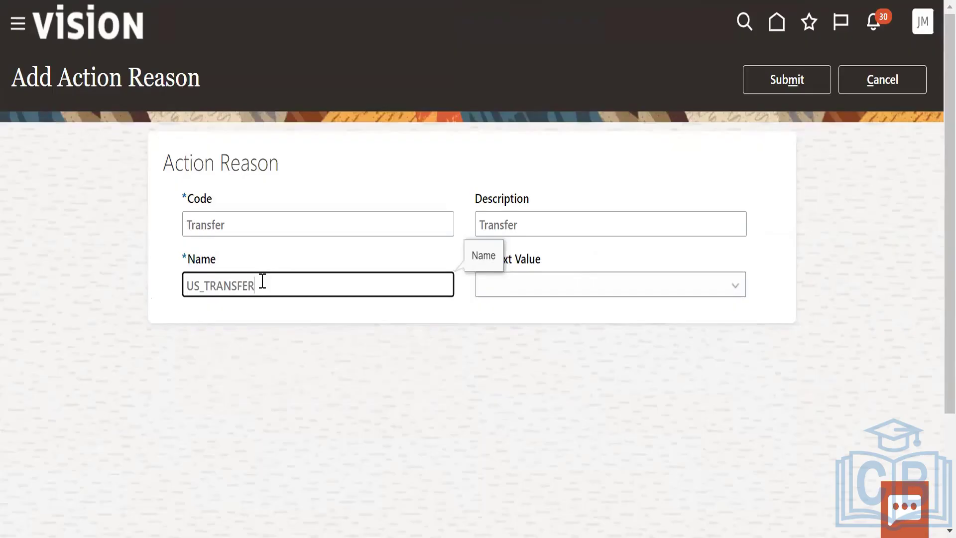
pyautogui.click(578, 299)
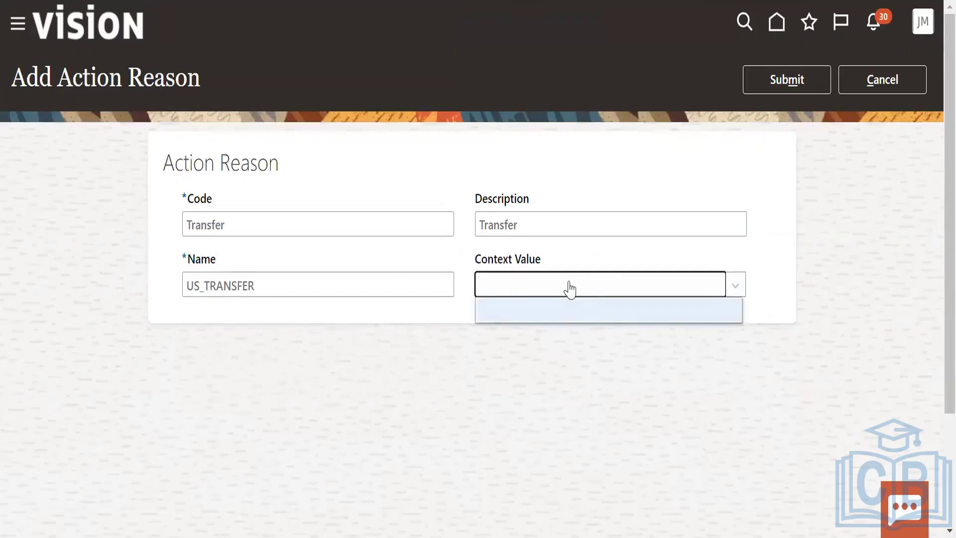
pyautogui.click(788, 81)
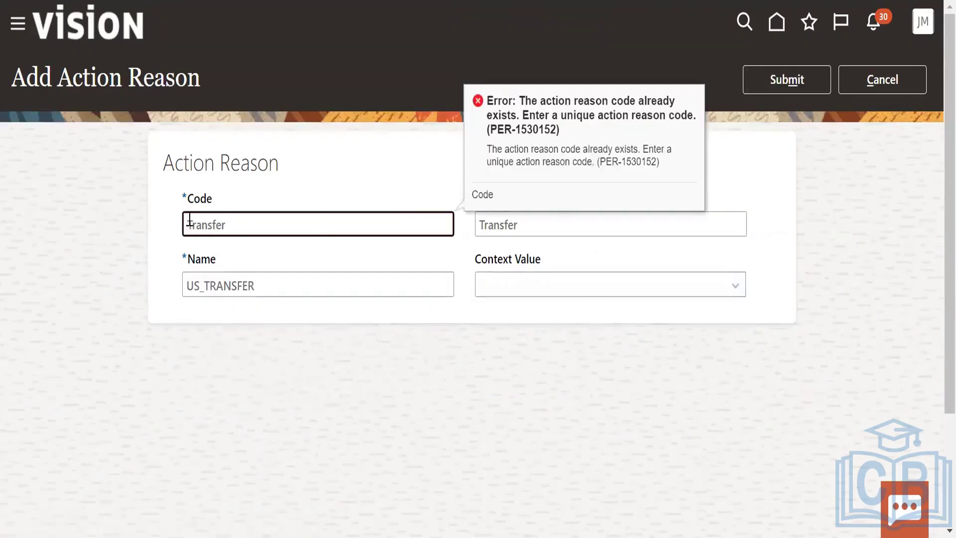
# Set the action reason's code to Transfer_001 and submit the action reason
pyautogui.moveTo(188, 223); pyautogui.dragTo(241, 224)
pyautogui.click(241, 223)
pyautogui.write('_001')
pyautogui.click(471, 372)
pyautogui.click(796, 78)
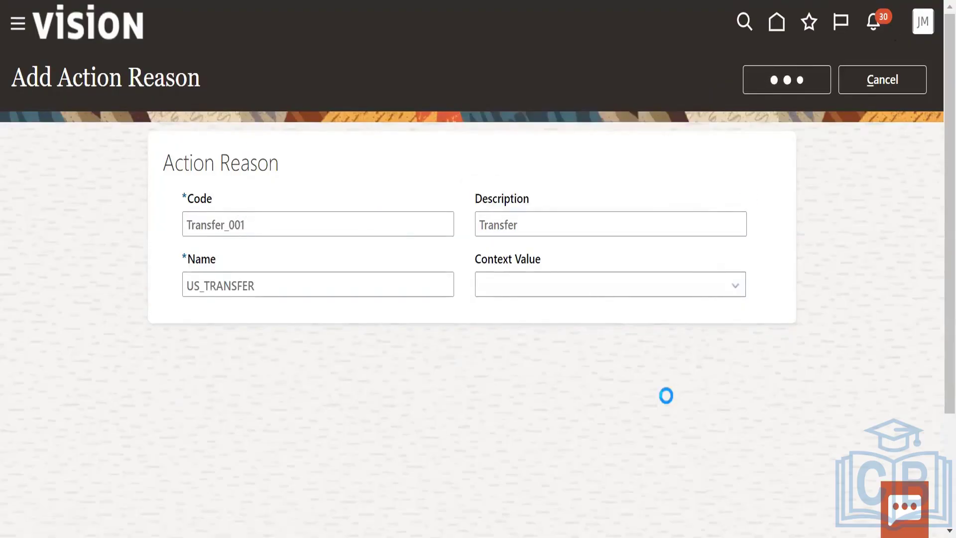
# Open Assignment Statuses from the Other Processes group of tasks
pyautogui.scroll(-3, 577, 363)
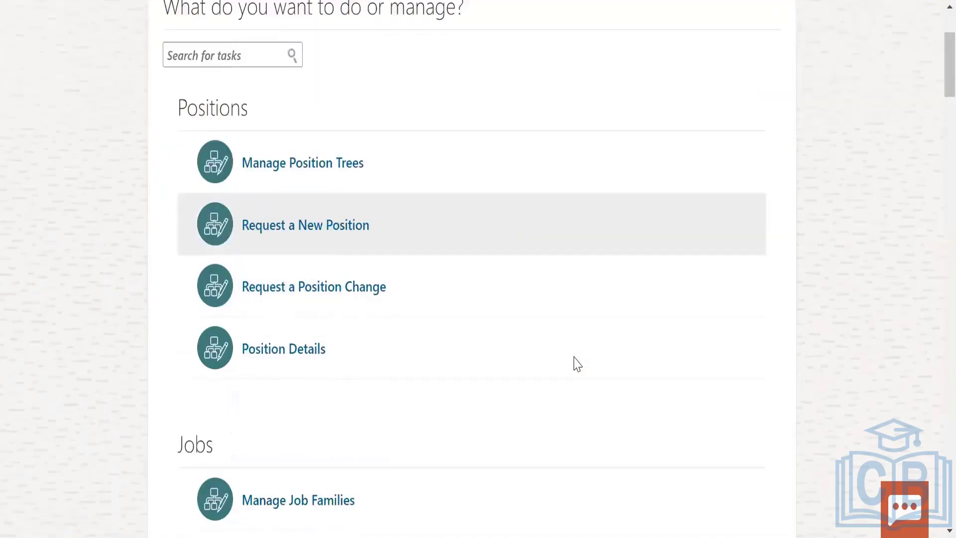
pyautogui.scroll(-20, 577, 363)
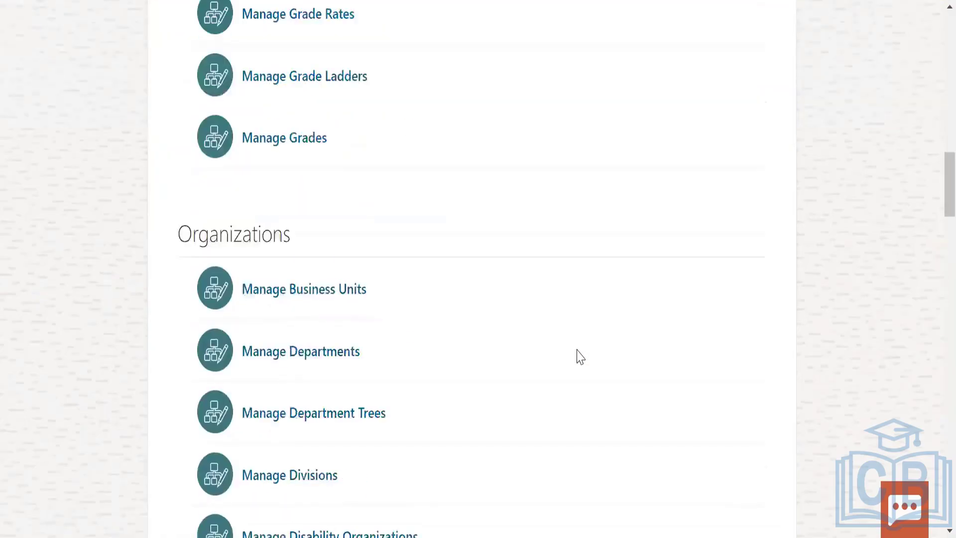
pyautogui.scroll(-20, 580, 356)
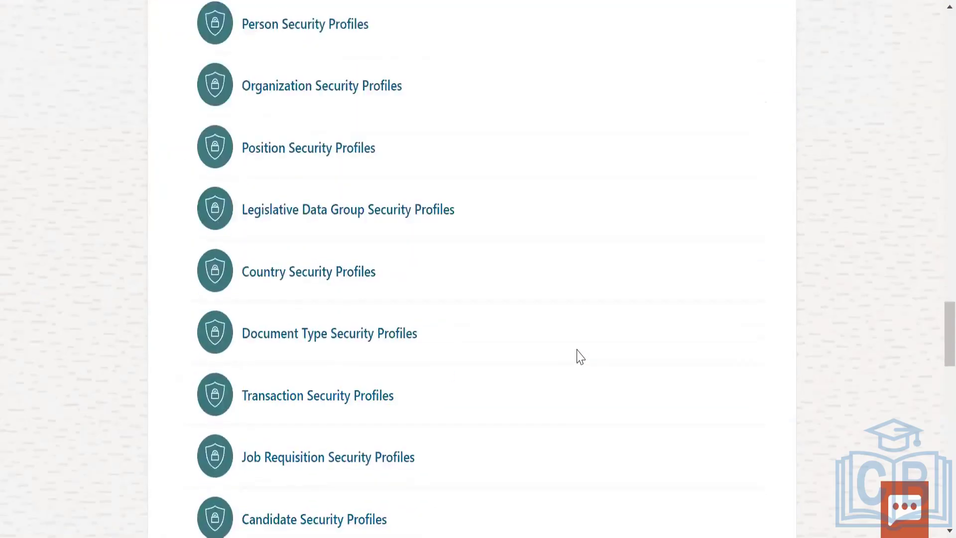
pyautogui.scroll(-1, 580, 357)
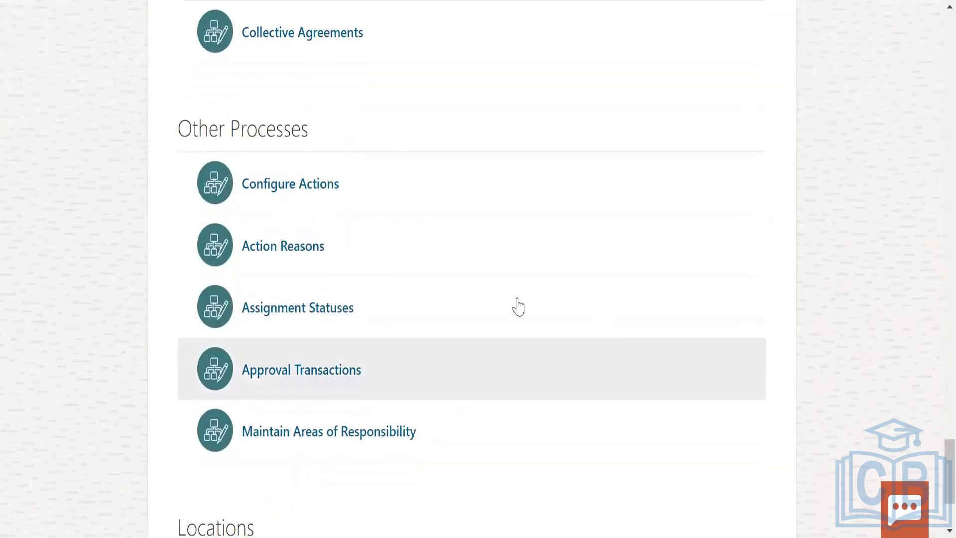
pyautogui.click(335, 318)
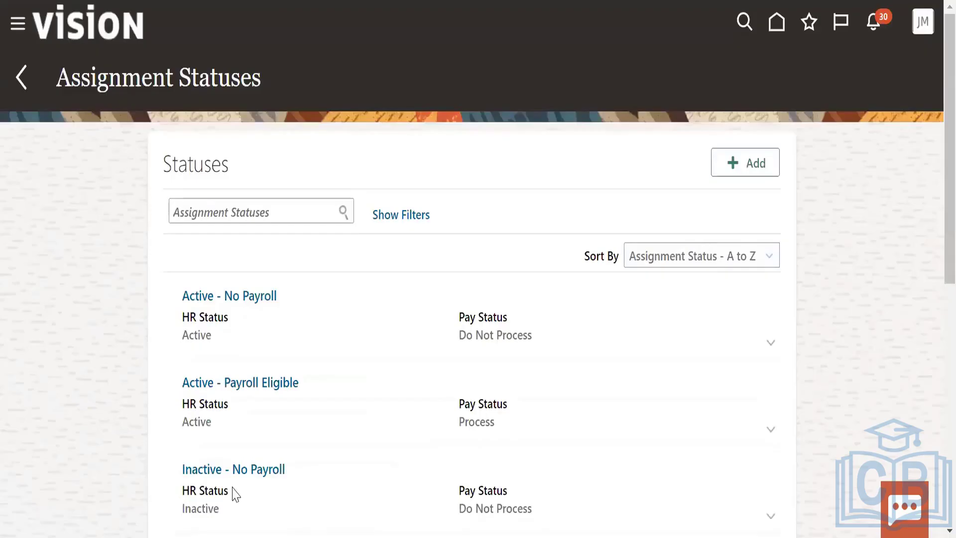
# Look through the list of assignment statuses with their HR and pay statuses, and return to its beginning
pyautogui.scroll(-5, 461, 446)
pyautogui.scroll(5, 367, 311)
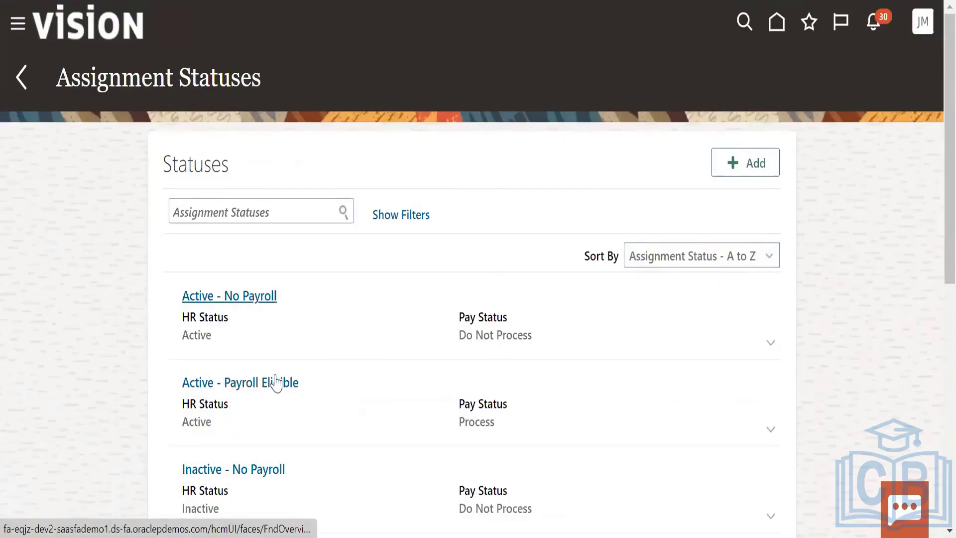
pyautogui.scroll(-8, 320, 359)
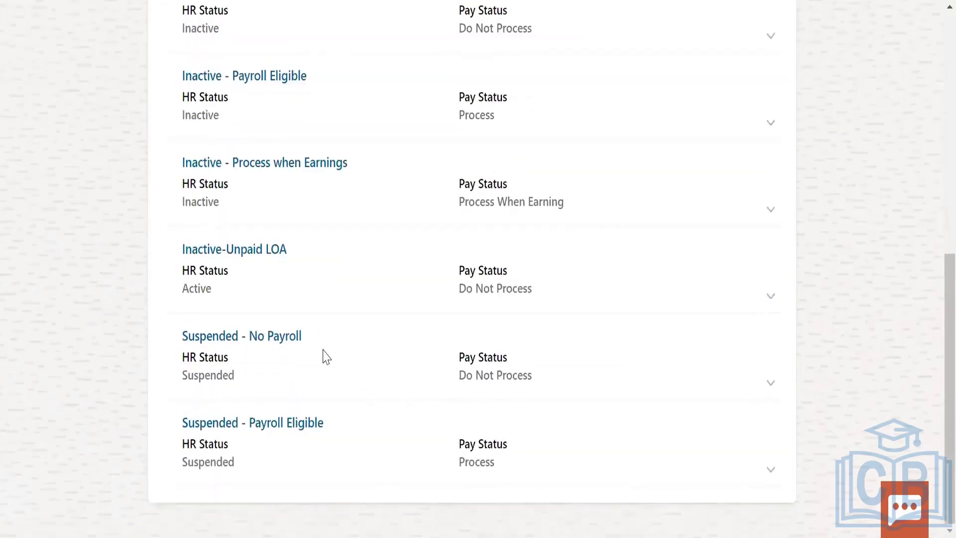
pyautogui.scroll(1, 327, 356)
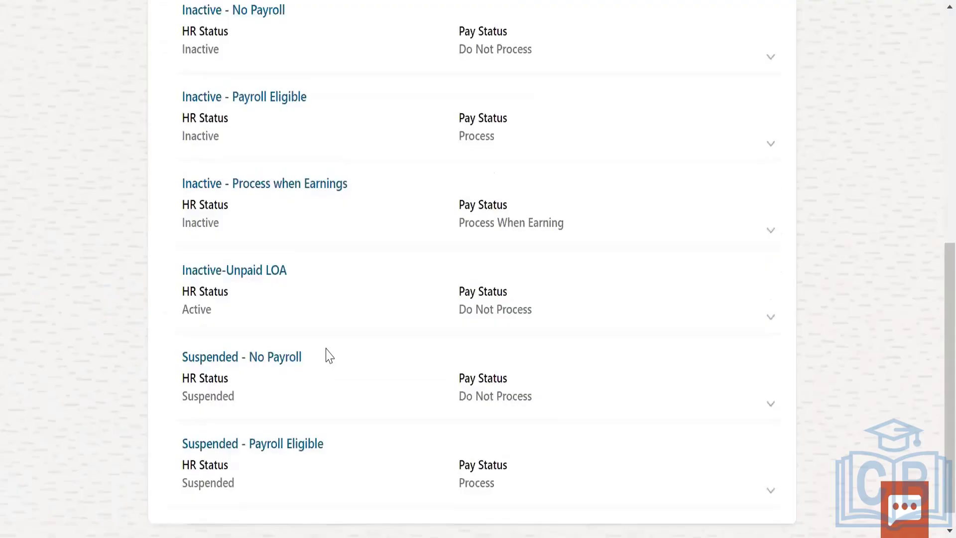
pyautogui.scroll(8, 328, 356)
# Look over the blank form for adding an assignment status and its Pay Status choices, and cancel it
pyautogui.click(745, 162)
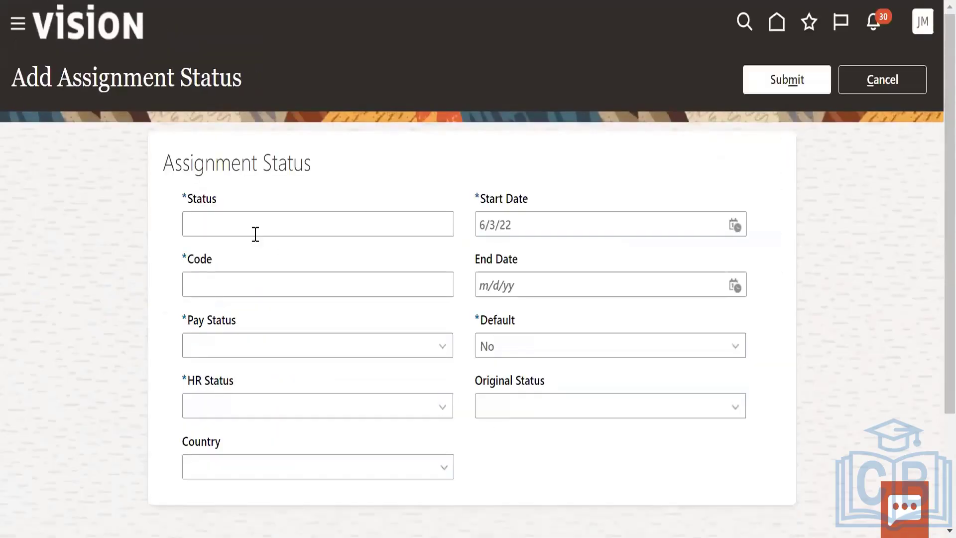
pyautogui.click(282, 343)
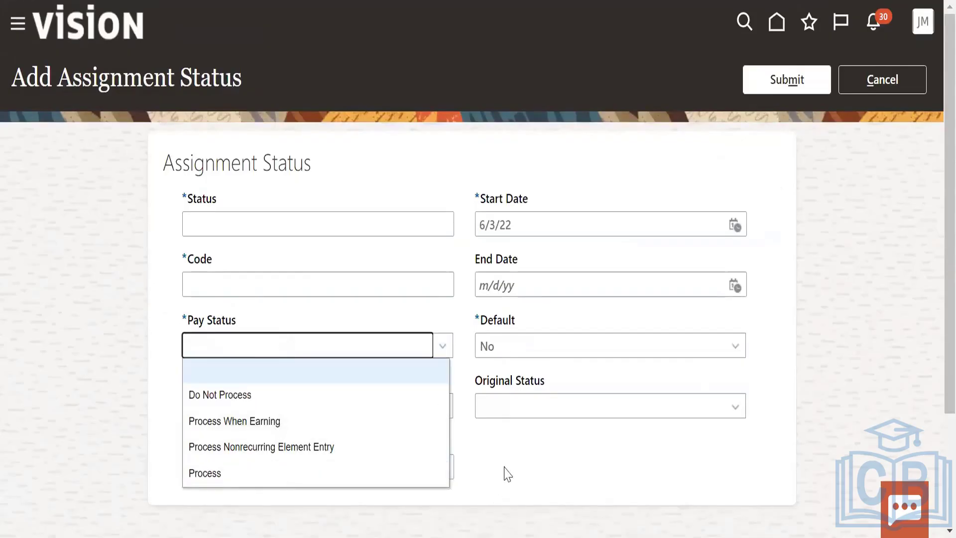
pyautogui.click(517, 450)
pyautogui.click(889, 76)
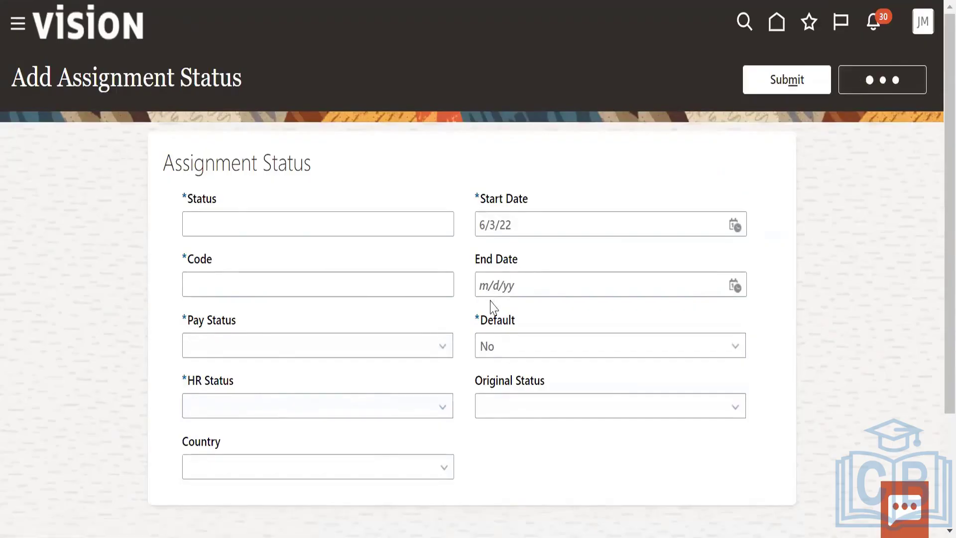
# Open Location Details from the Locations group of tasks
pyautogui.scroll(-6, 495, 334)
pyautogui.scroll(-10, 495, 336)
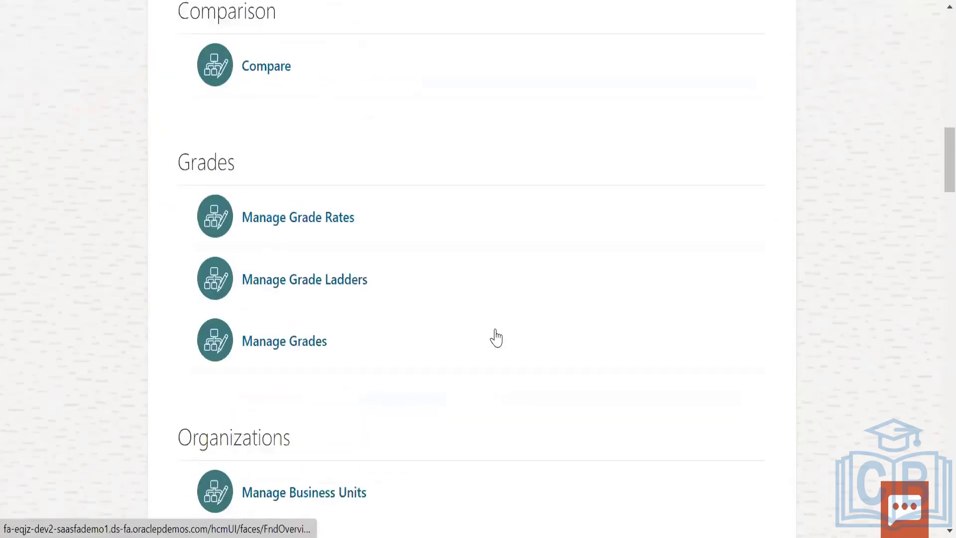
pyautogui.click(263, 438)
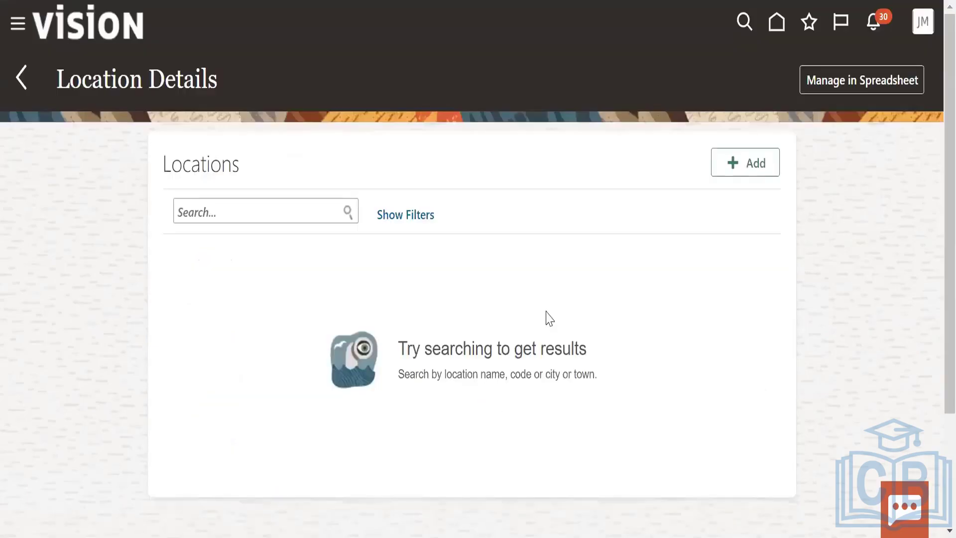
# Start creating a location with both Additional Info and Legislative Info included
pyautogui.click(754, 166)
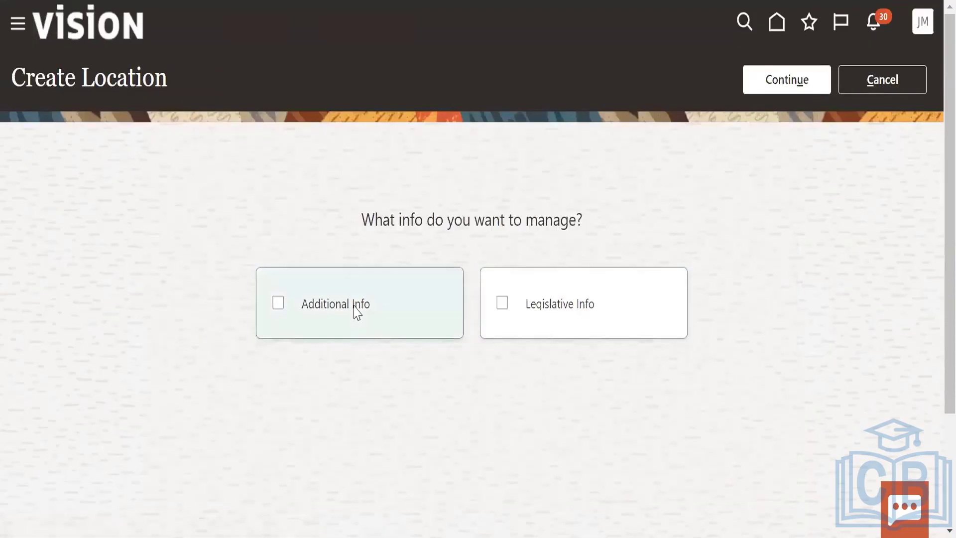
pyautogui.click(353, 312)
pyautogui.click(616, 324)
pyautogui.click(781, 89)
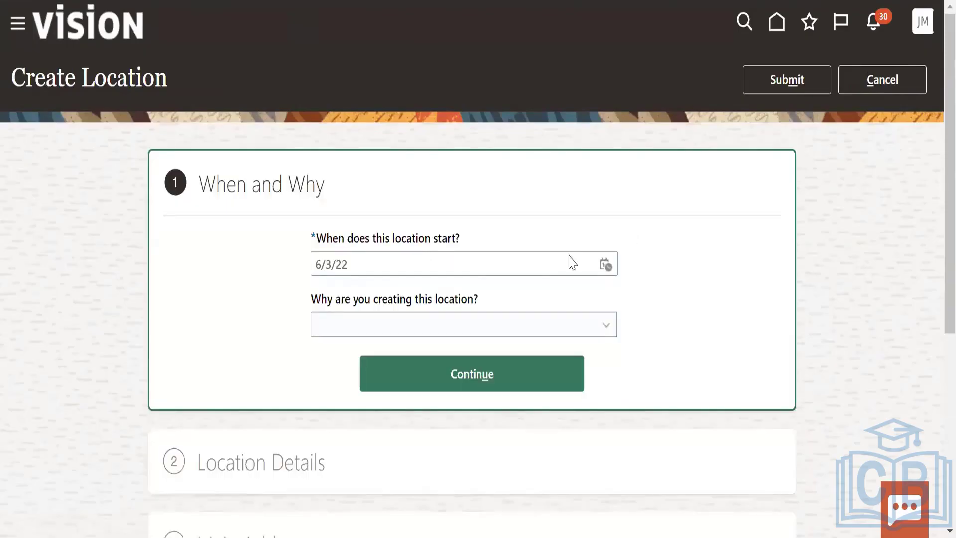
# Set the location's start date to 6/1/22 and its creation reason to Reorganization, and continue to Location Details
pyautogui.click(605, 265)
pyautogui.click(703, 351)
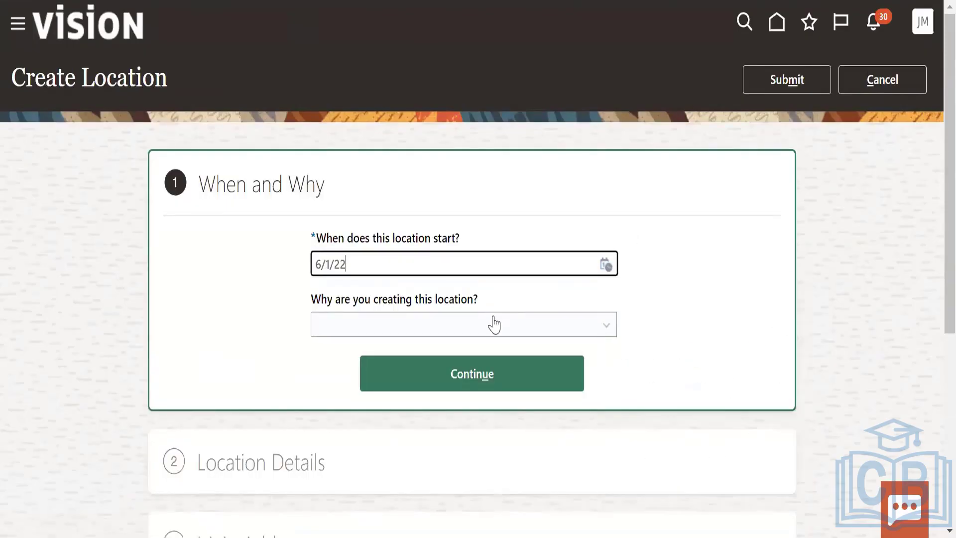
pyautogui.click(493, 325)
pyautogui.click(338, 383)
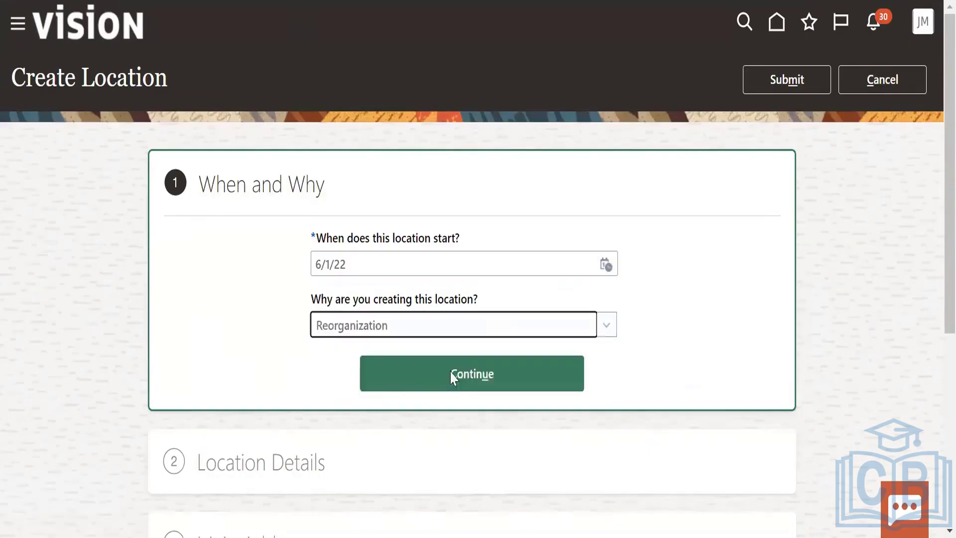
pyautogui.click(470, 374)
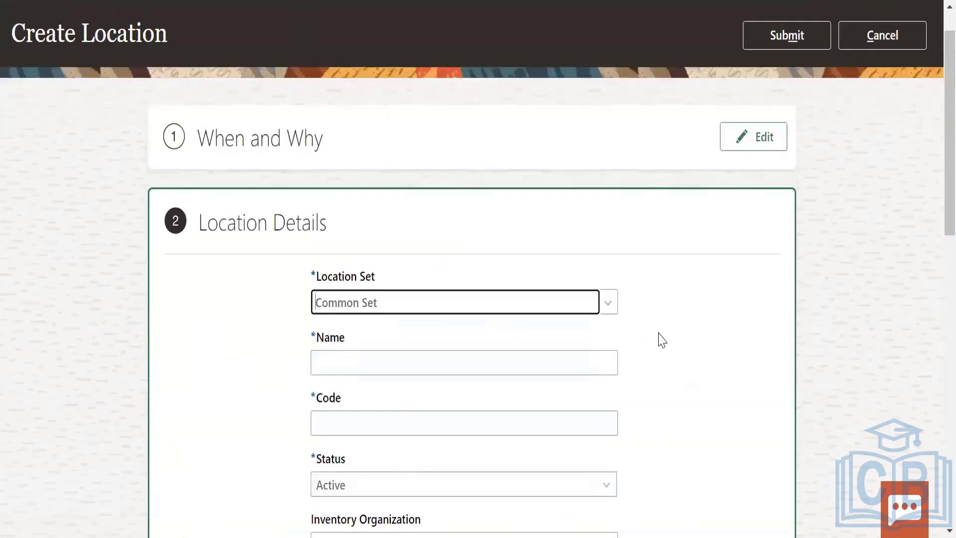
# Name the location US_Cali, complete its Location Details and continue to Main Address
pyautogui.scroll(-3, 508, 259)
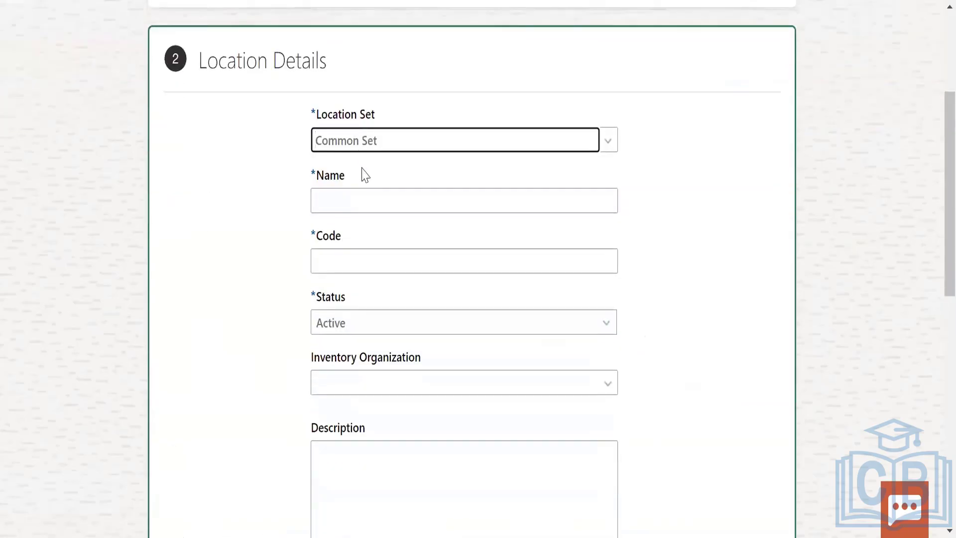
pyautogui.click(353, 206)
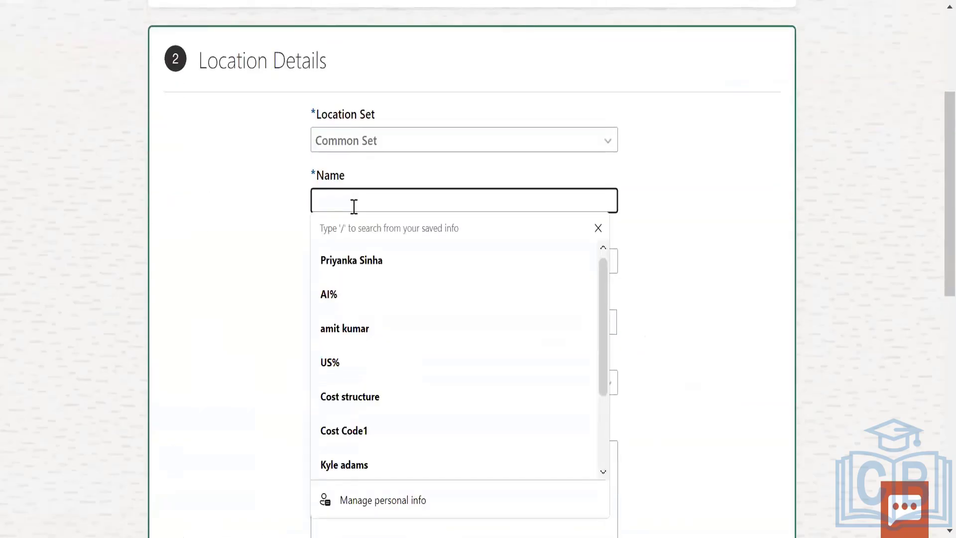
pyautogui.write('us')
pyautogui.press('BackSpace')
pyautogui.press('BackSpace')
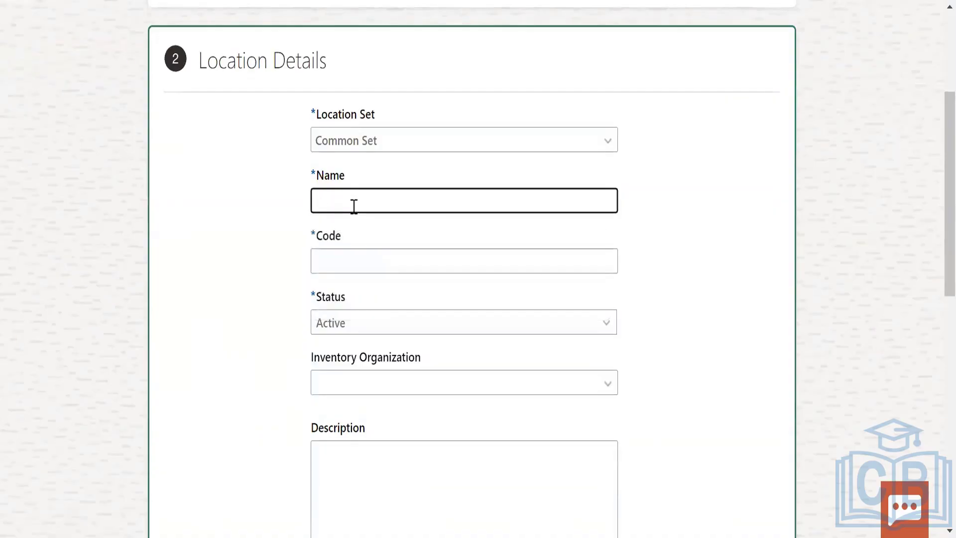
pyautogui.write('US')
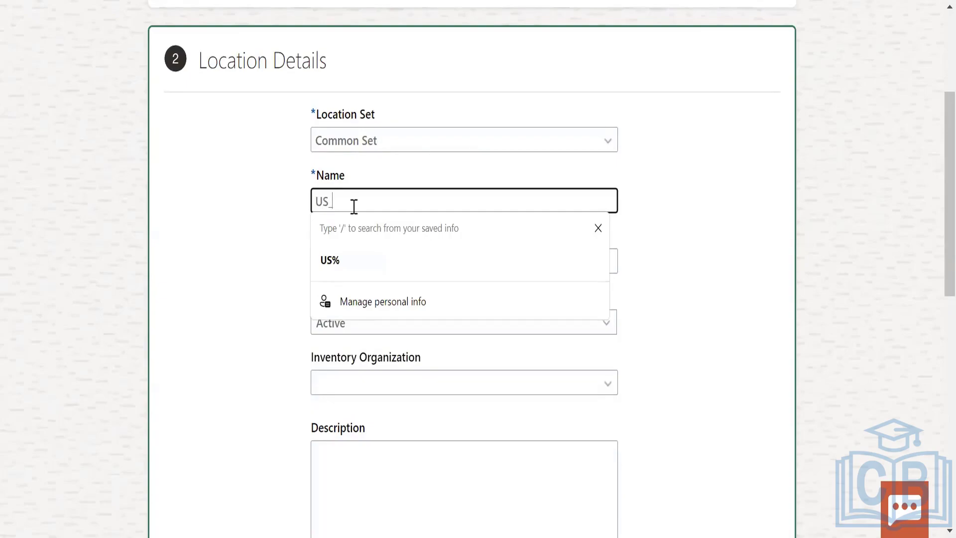
pyautogui.write('_Cali')
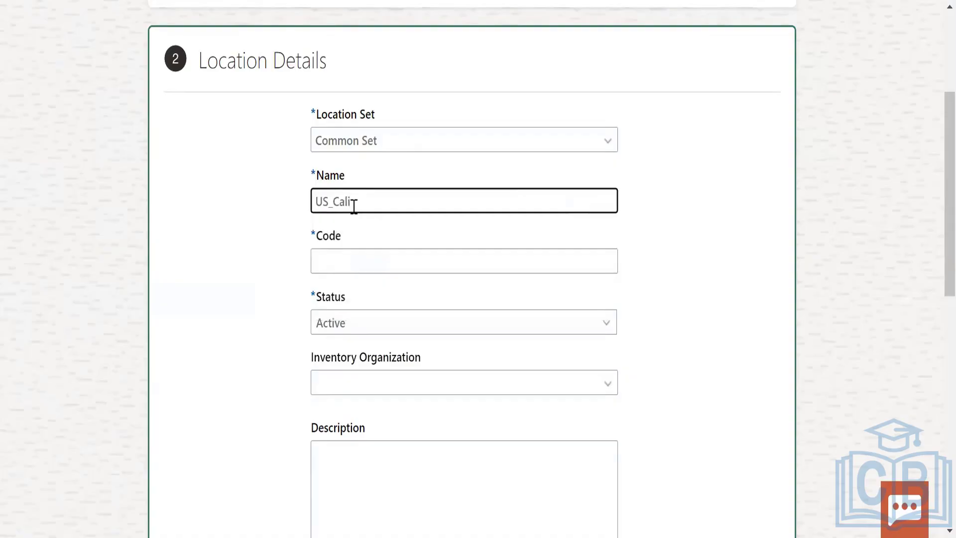
pyautogui.scroll(-10, 702, 254)
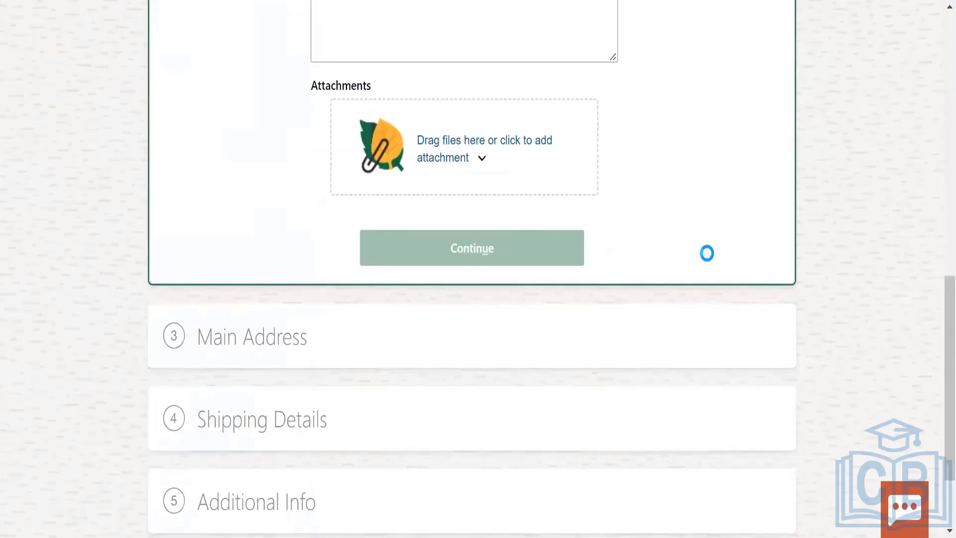
pyautogui.scroll(-3, 610, 445)
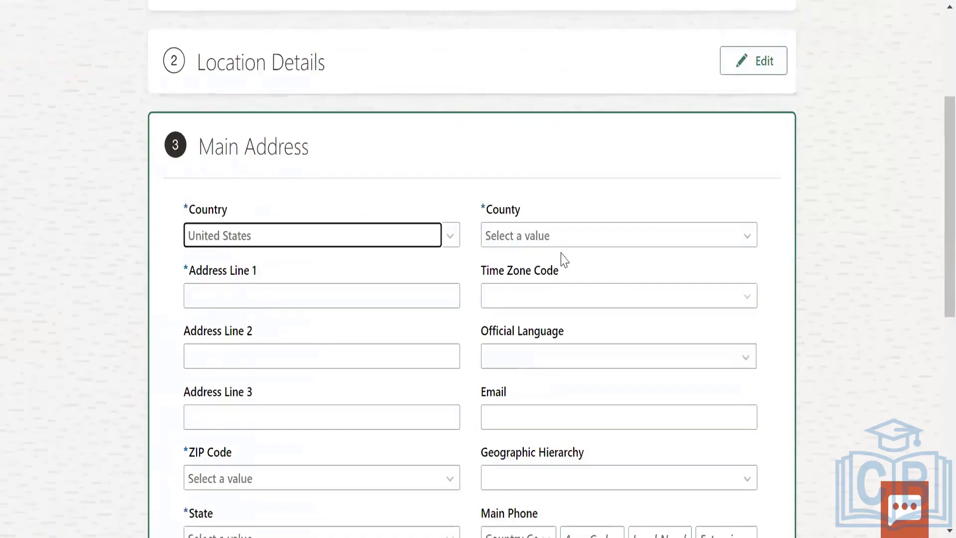
# Complete the Main Address with county Dallas and an Address Line 1 entry, and submit the location
pyautogui.click(747, 234)
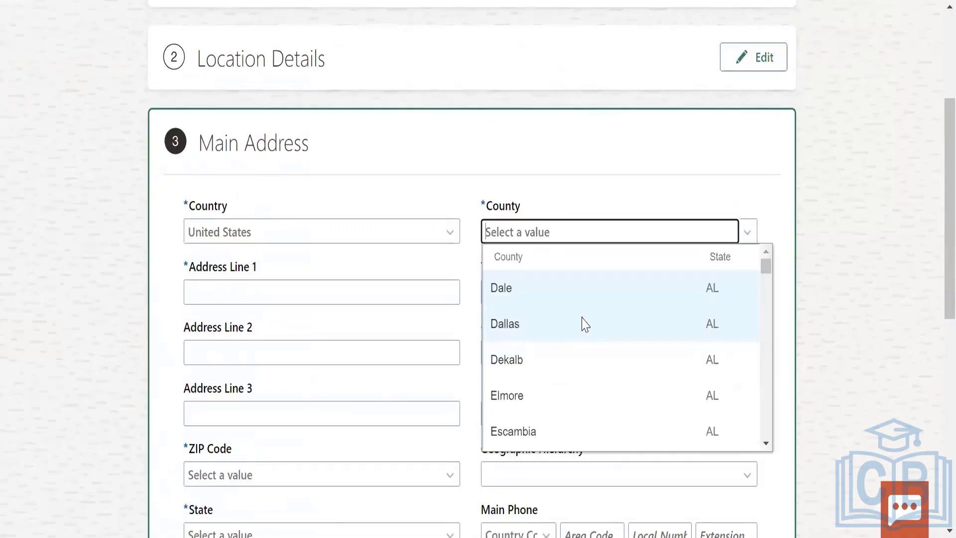
pyautogui.click(518, 324)
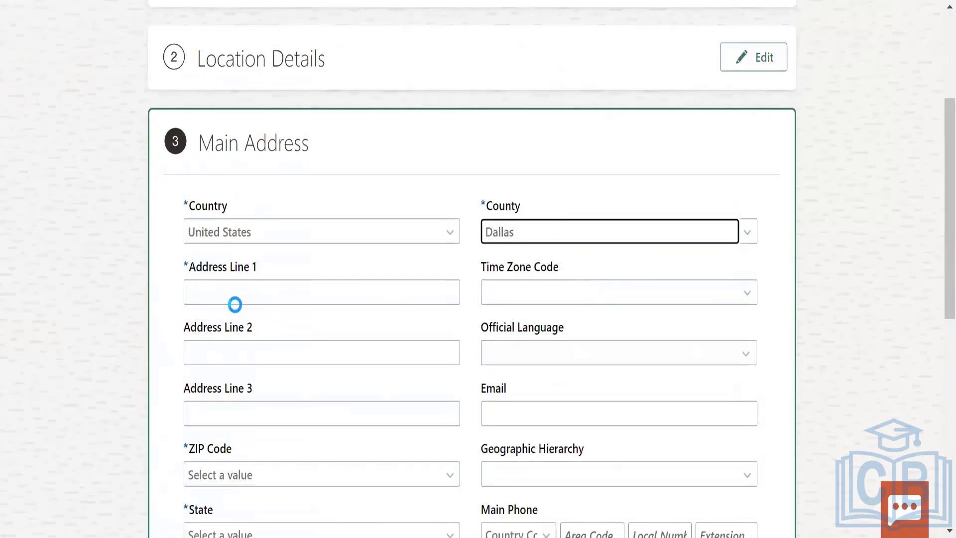
pyautogui.click(240, 291)
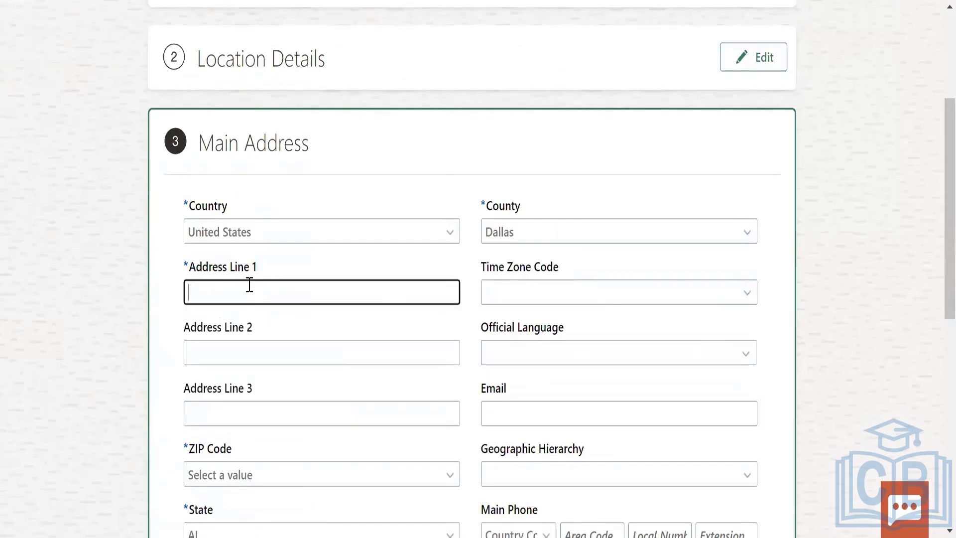
pyautogui.write('Dallas, texas')
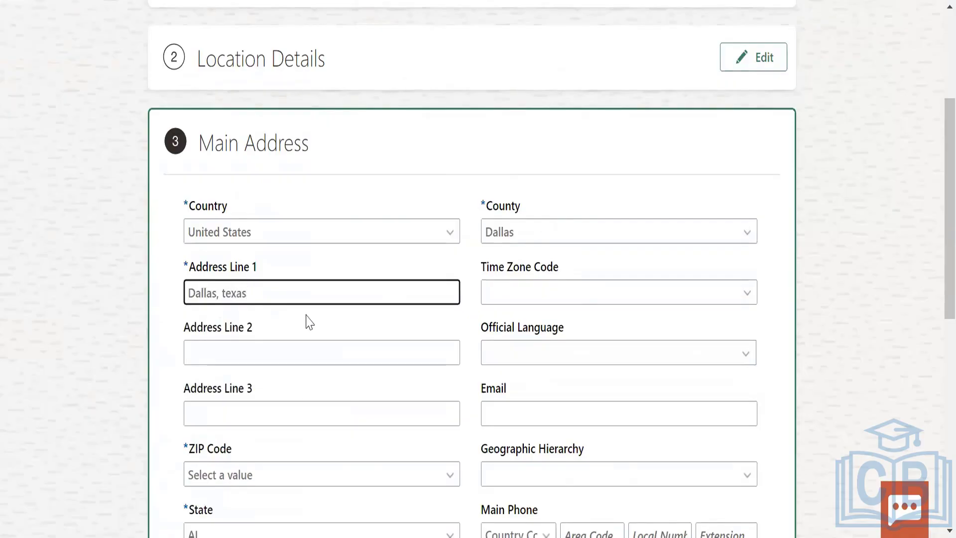
pyautogui.scroll(-1, 305, 320)
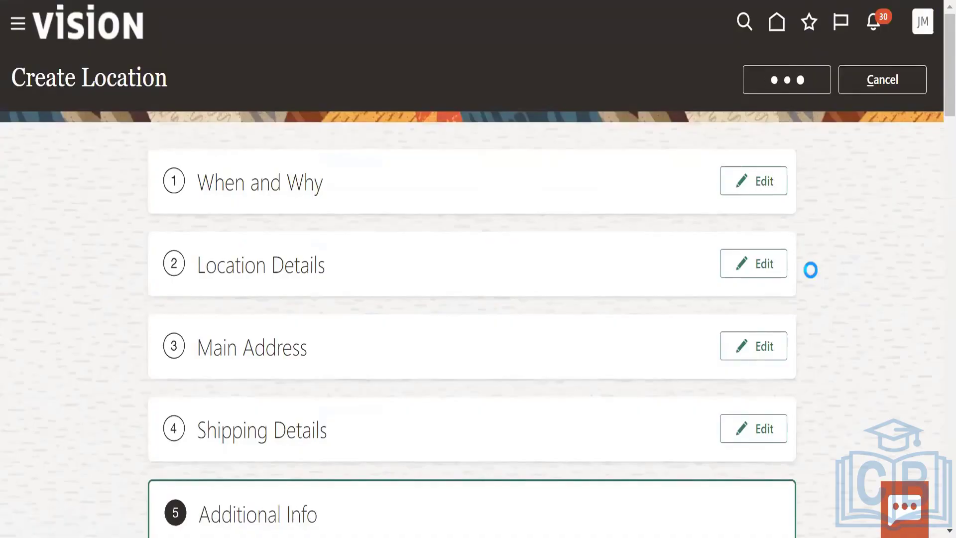
# Look through the workforce structures tasks, from positions, jobs and organizations to security profiles, data roles and exclusion rules
pyautogui.scroll(-8, 442, 455)
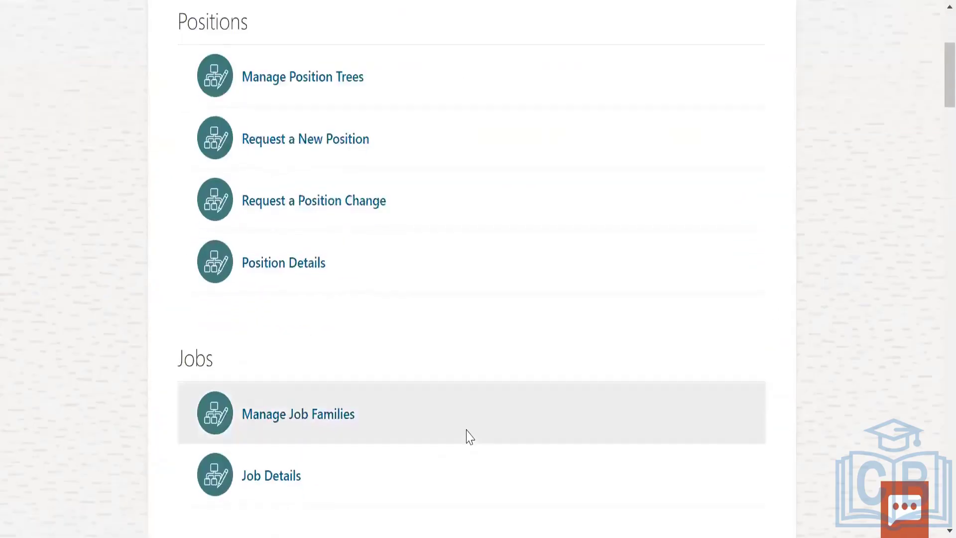
pyautogui.scroll(-15, 469, 437)
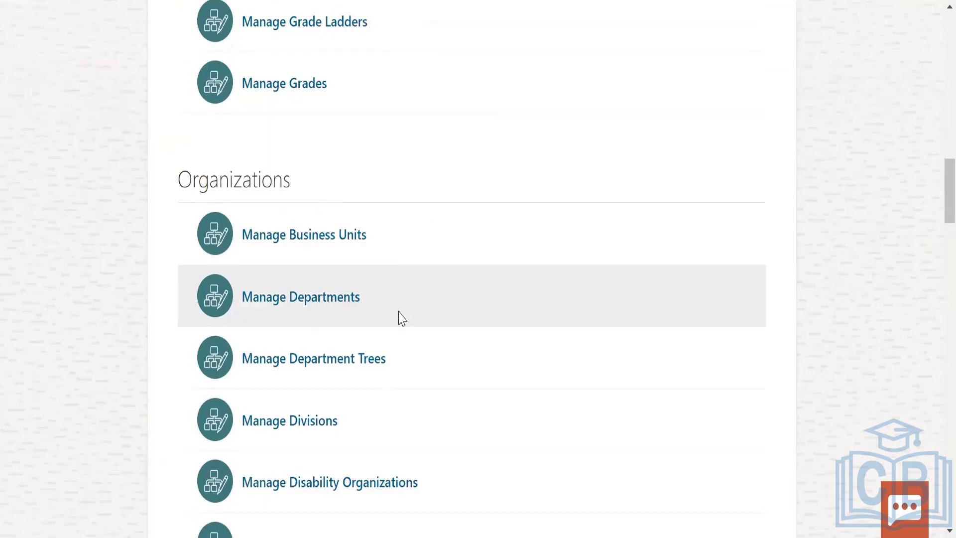
pyautogui.scroll(-15, 402, 319)
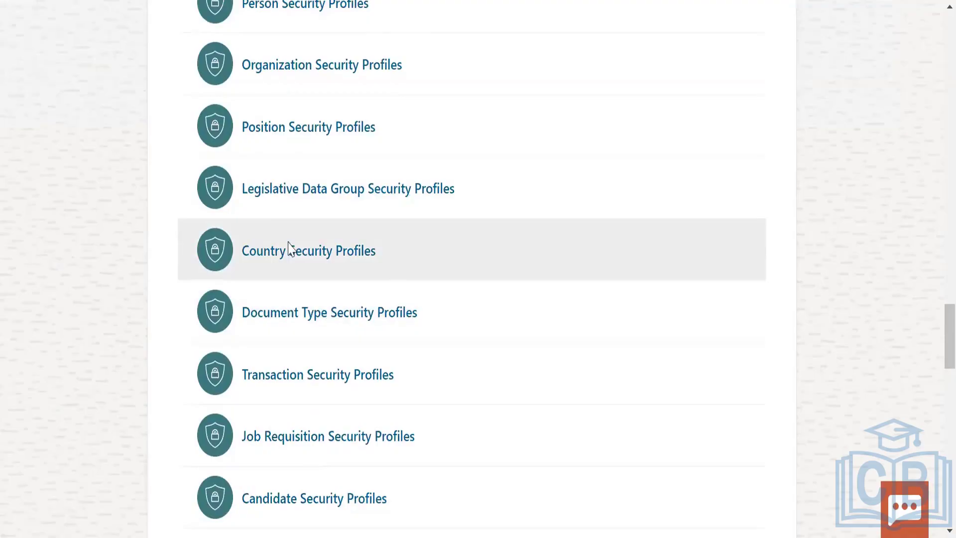
pyautogui.scroll(-3, 548, 382)
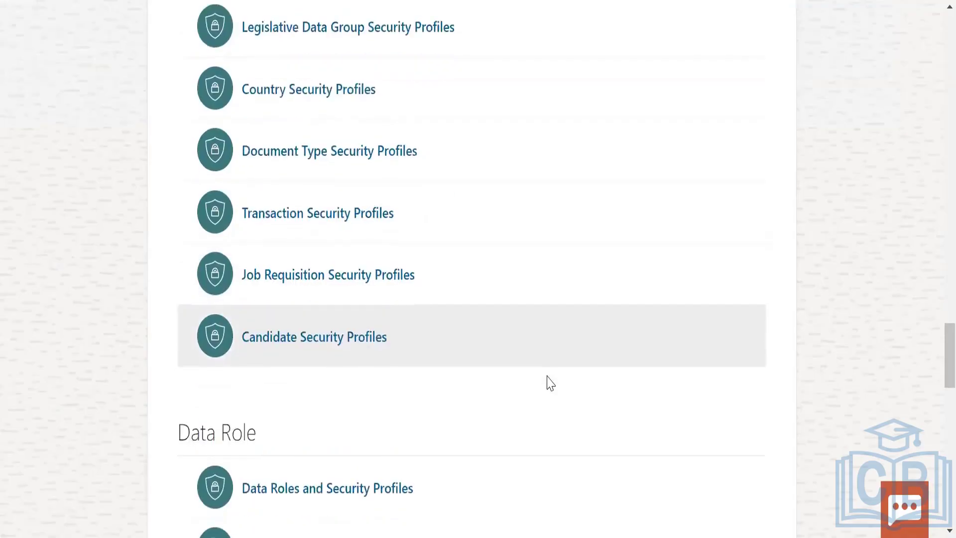
pyautogui.scroll(-5, 547, 383)
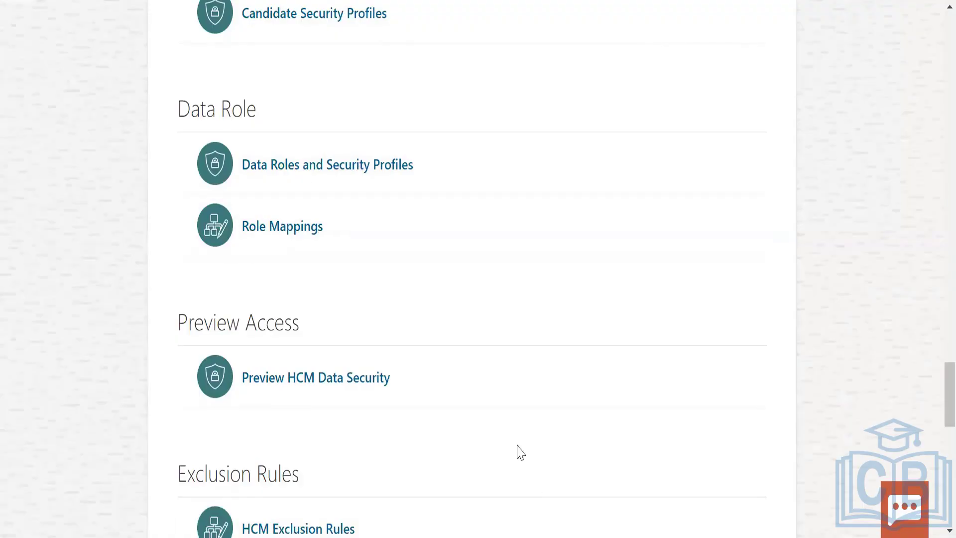
pyautogui.scroll(-3, 513, 428)
pyautogui.scroll(20, 548, 246)
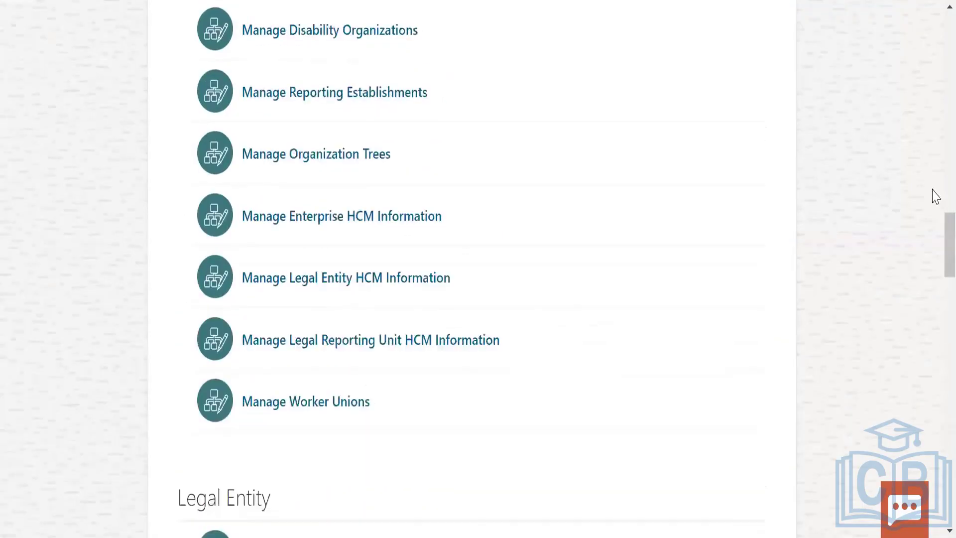
# Go to the home page, open the Setup area and bring up its Search page
pyautogui.click(776, 23)
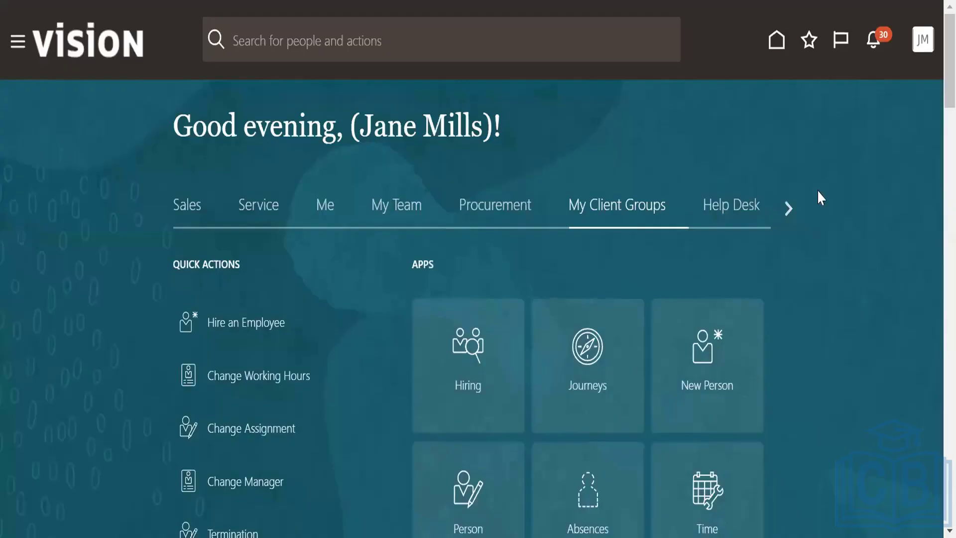
pyautogui.scroll(-12, 732, 305)
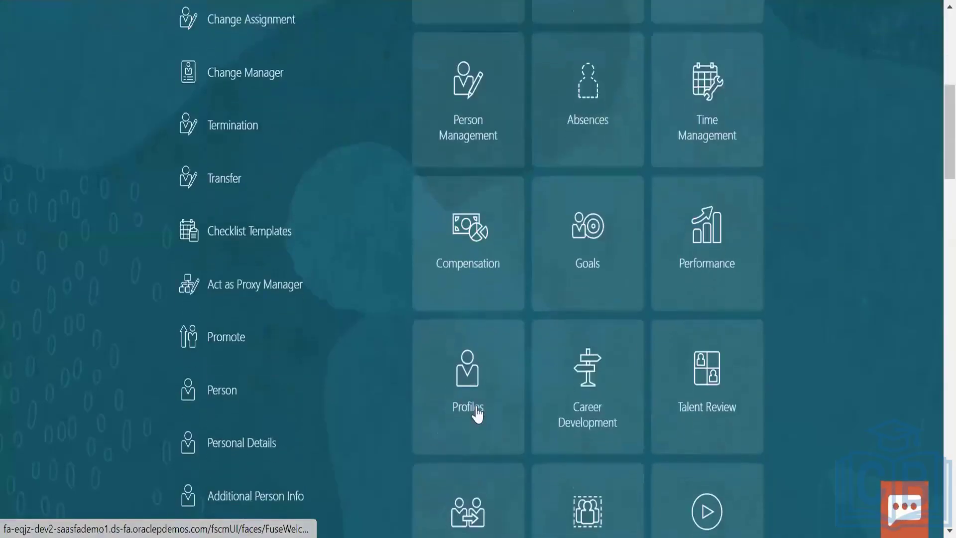
pyautogui.click(462, 440)
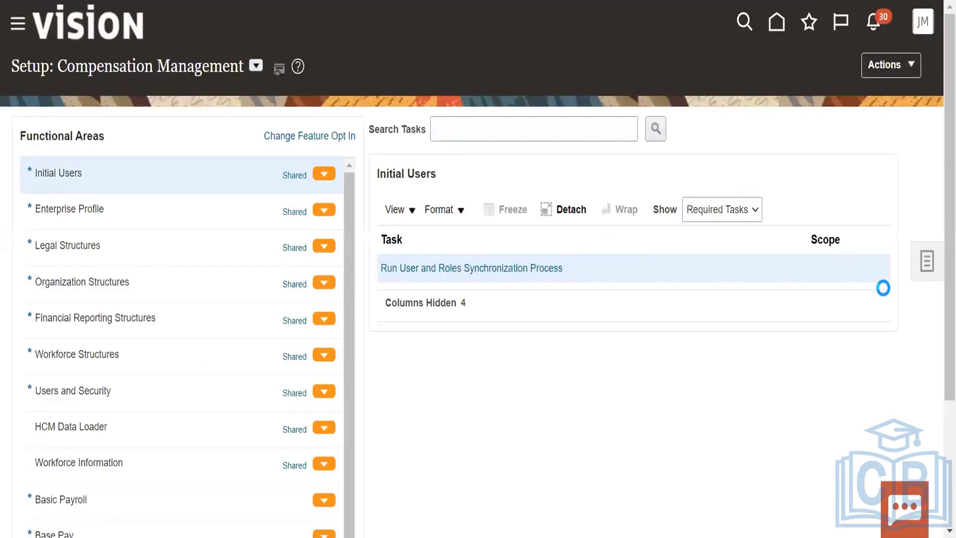
pyautogui.click(927, 261)
pyautogui.click(829, 324)
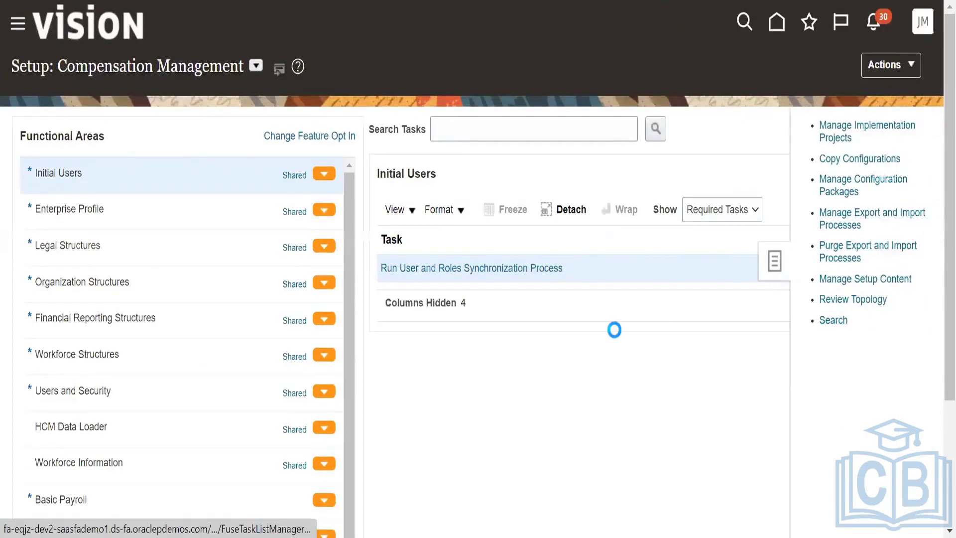
# Search the setup tasks for "key flexfileds"
pyautogui.click(269, 121)
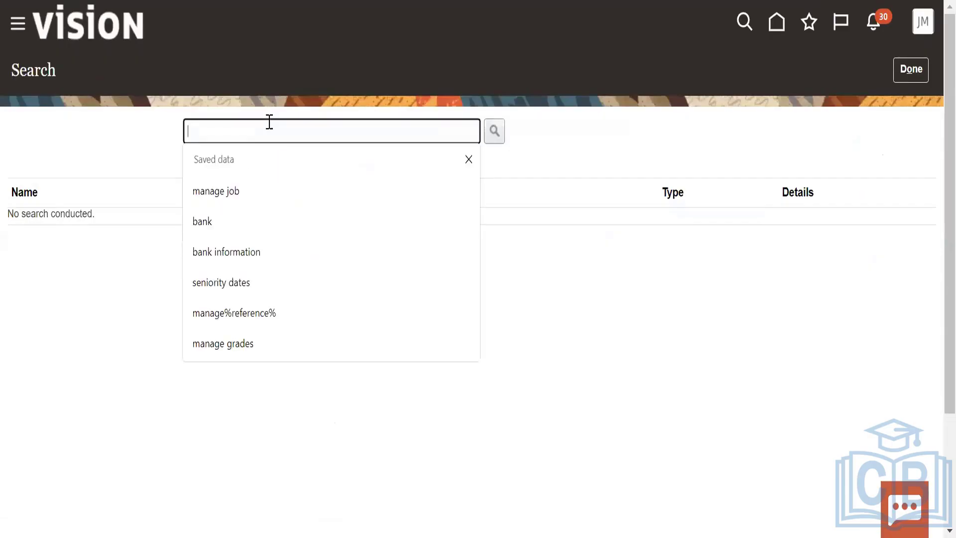
pyautogui.write('key fl')
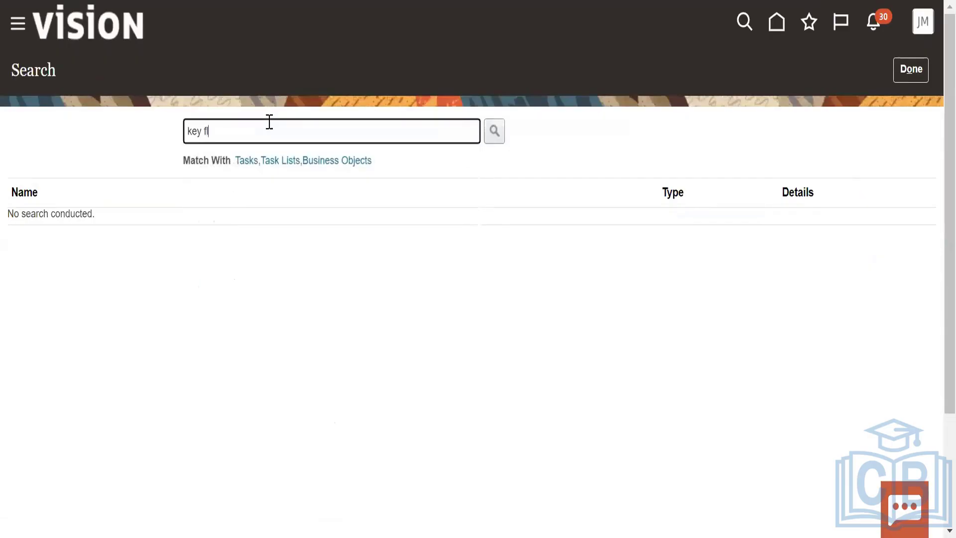
pyautogui.write('exfileds')
pyautogui.click(494, 131)
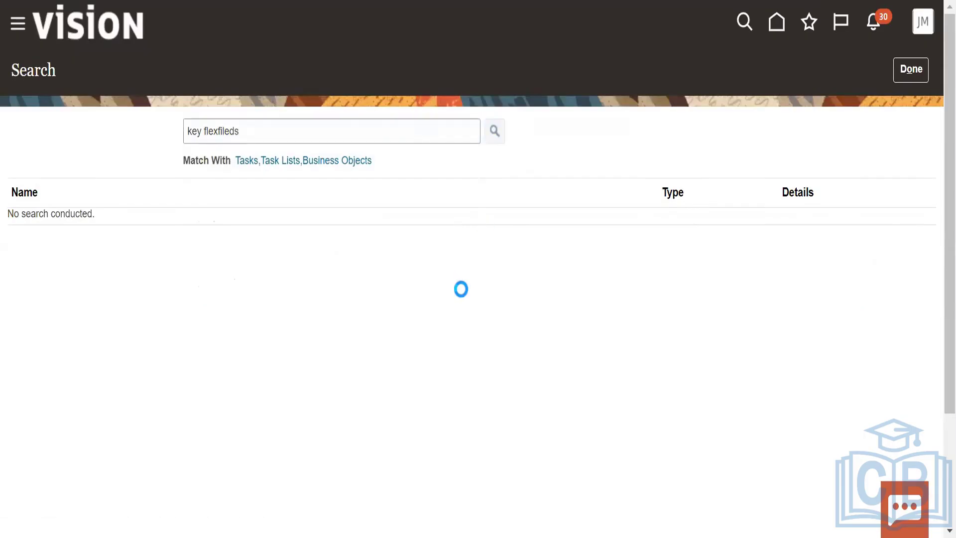
# Extend the setup search text to "manage key flexfileds" and search again
pyautogui.click(185, 133)
pyautogui.write('manage')
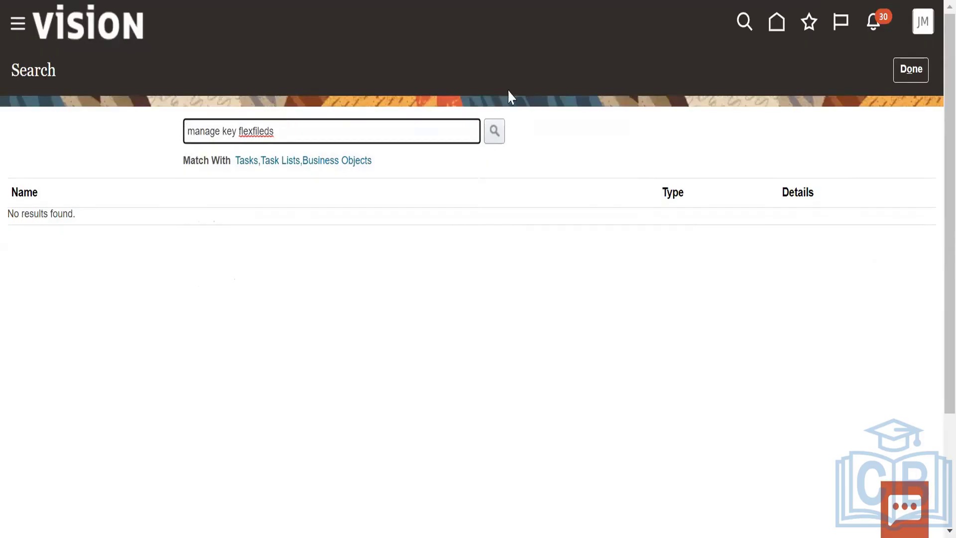
pyautogui.press('Tab')
pyautogui.press('Return')
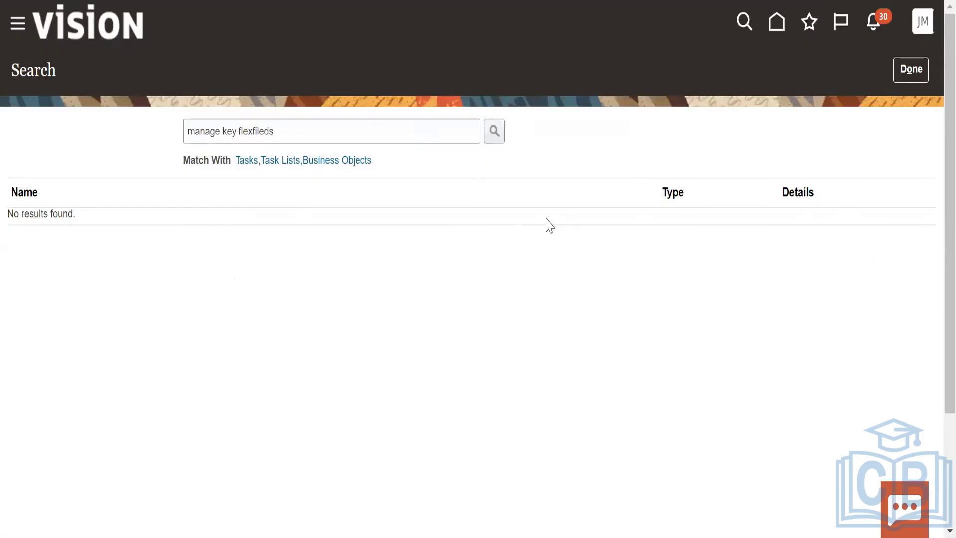
# Leave the setup search and open Manage Implementation Projects
pyautogui.click(920, 70)
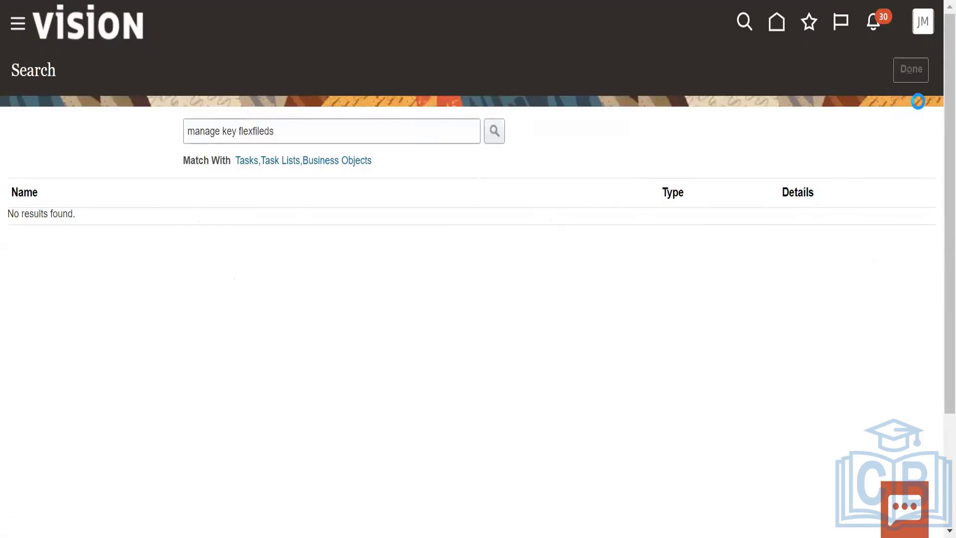
pyautogui.click(900, 69)
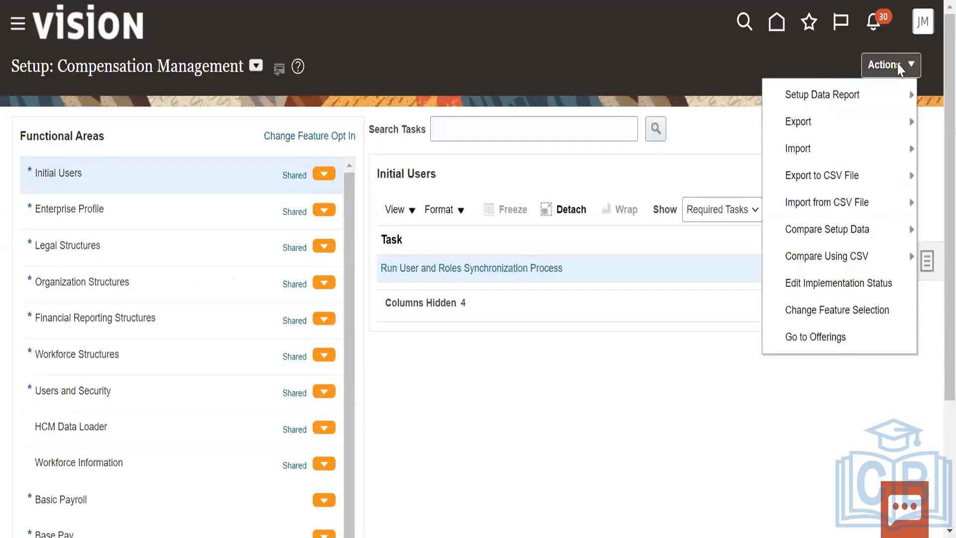
pyautogui.click(830, 61)
pyautogui.click(930, 271)
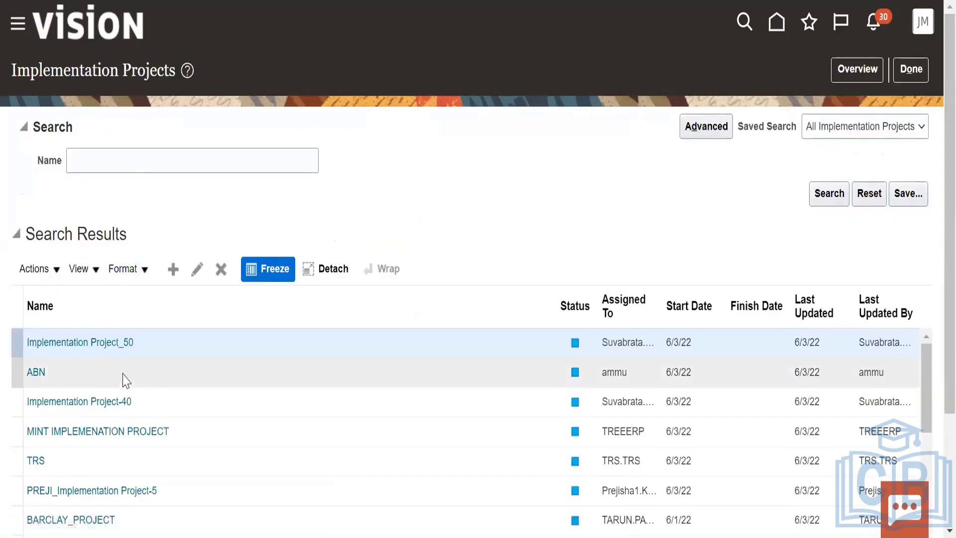
# Search the implementation projects by a person's first name
pyautogui.scroll(-5, 124, 381)
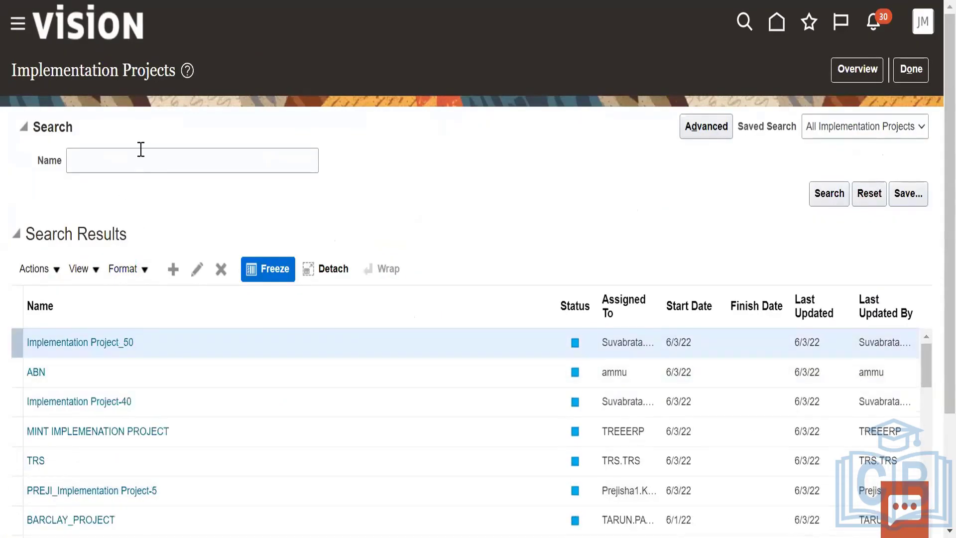
pyautogui.click(141, 150)
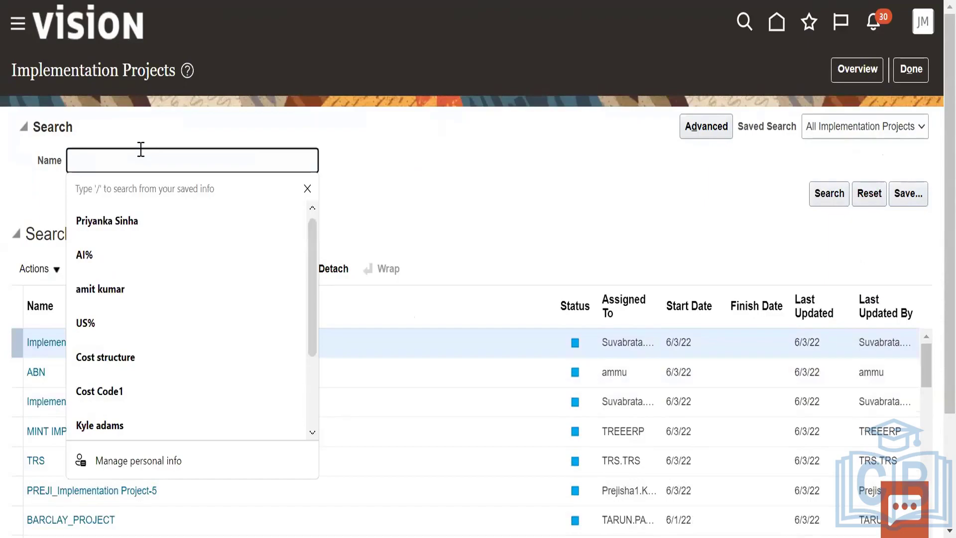
pyautogui.write('amit')
pyautogui.click(394, 187)
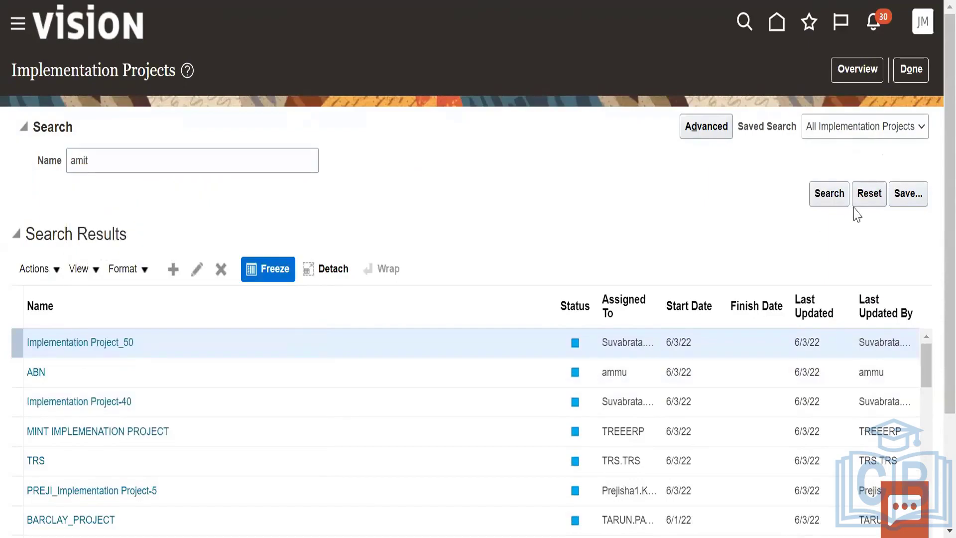
pyautogui.click(829, 194)
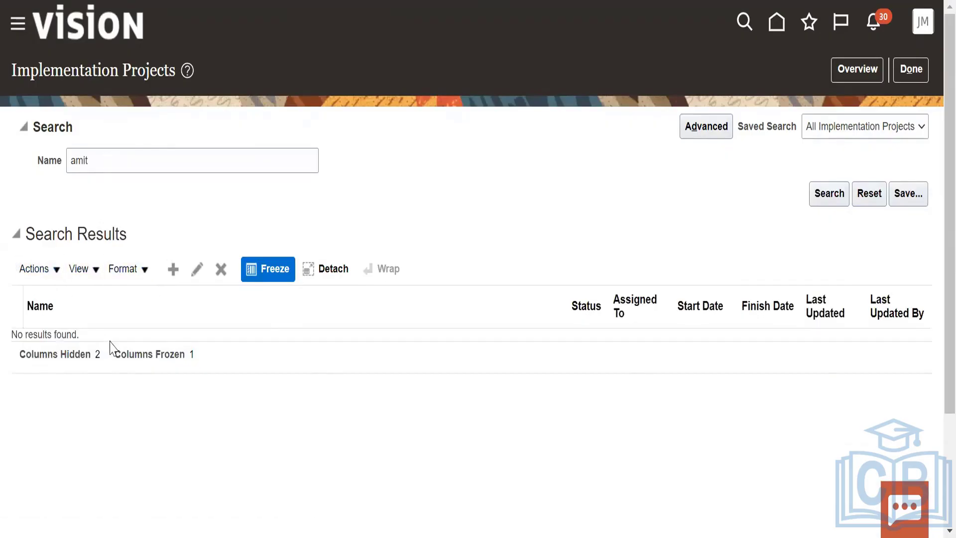
# Clear the name criterion from the implementation project search
pyautogui.click(111, 160)
pyautogui.press('BackSpace')
pyautogui.press('BackSpace')
pyautogui.press('BackSpace')
pyautogui.press('BackSpace')
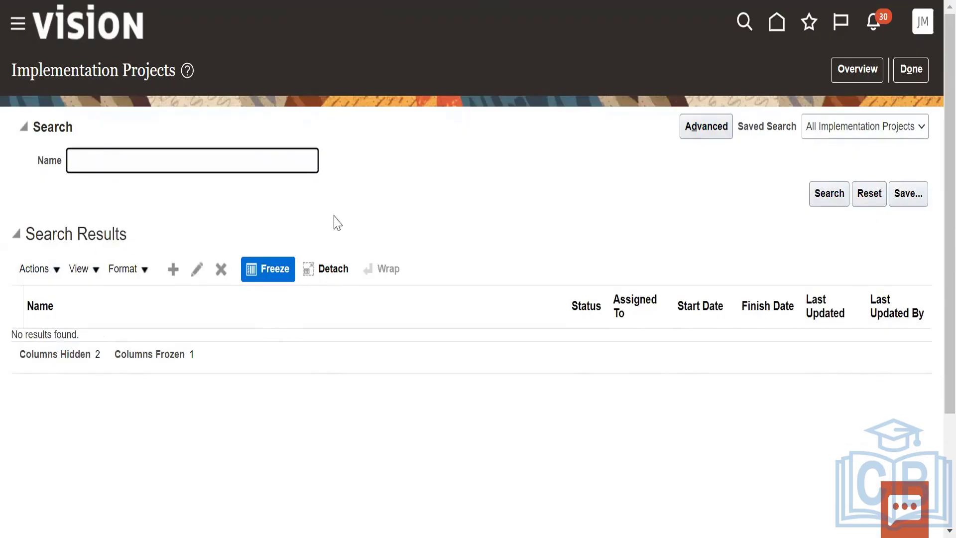
pyautogui.click(331, 220)
# Start creating a new implementation project
pyautogui.click(36, 269)
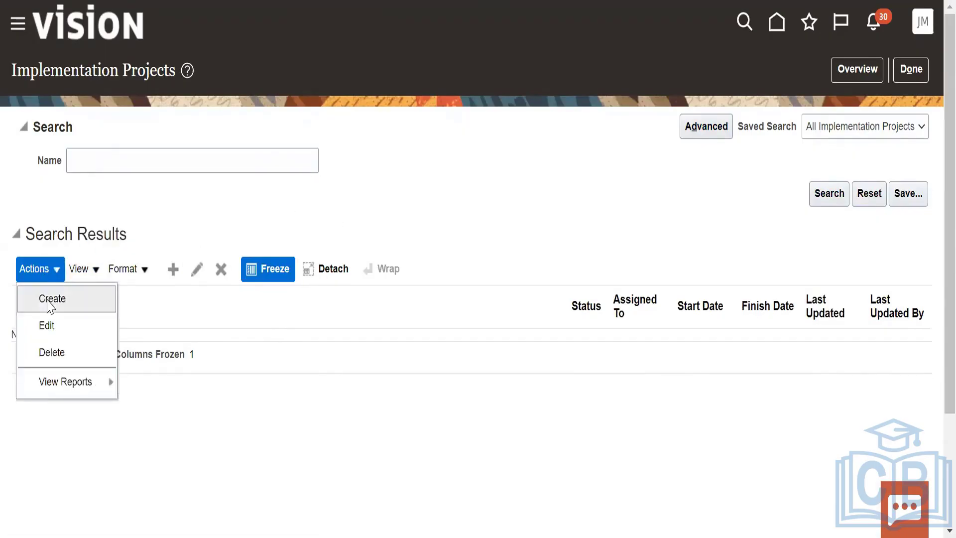
pyautogui.click(348, 235)
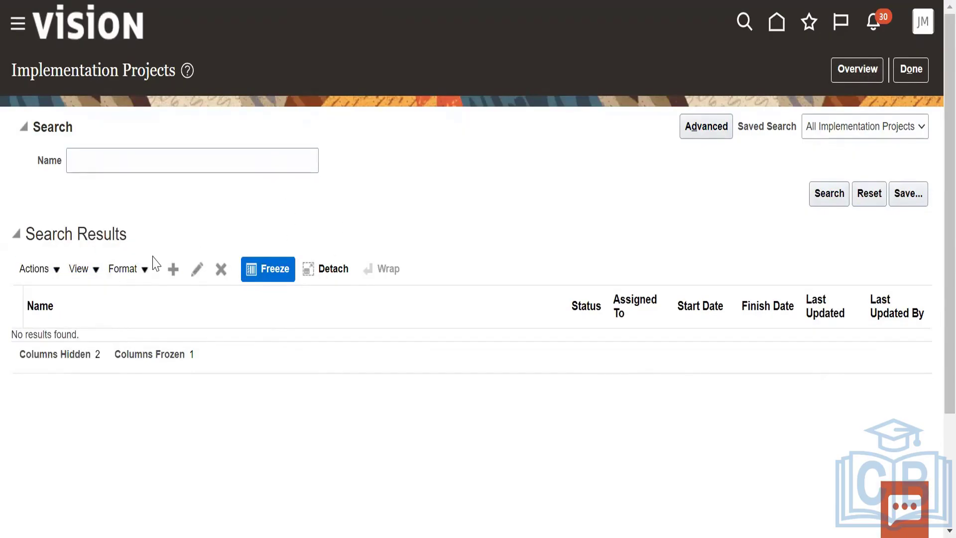
pyautogui.scroll(-2, 153, 260)
pyautogui.click(55, 194)
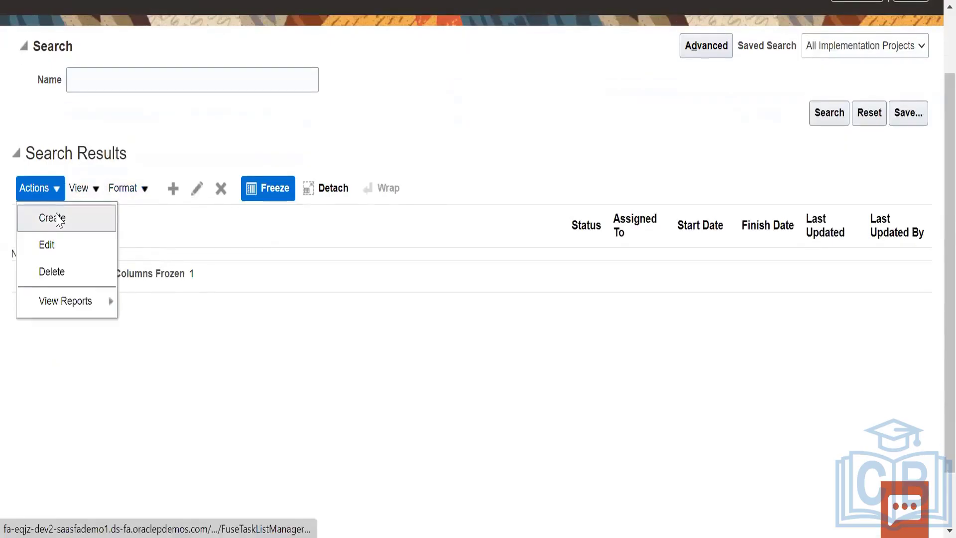
pyautogui.click(65, 226)
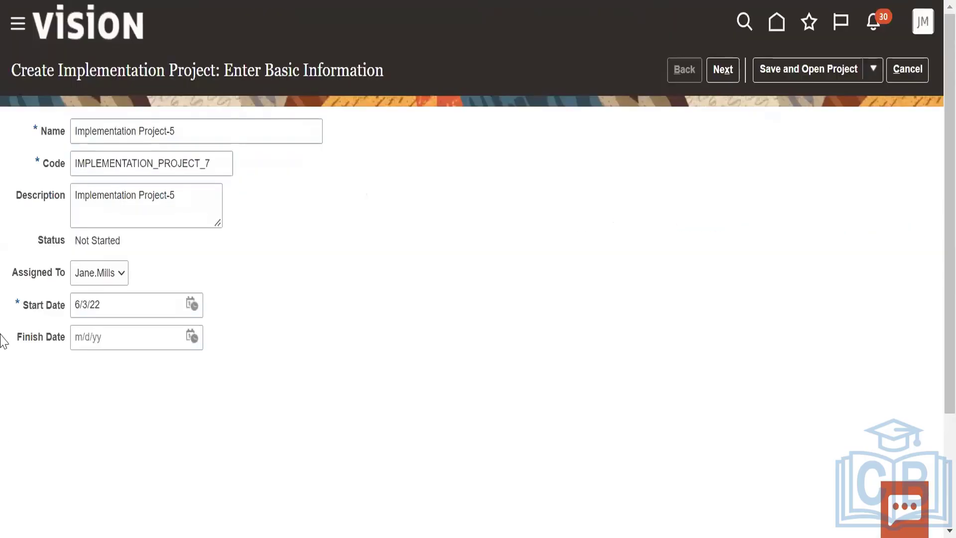
# Rename the new project as the owner's first name followed by "_Implementation Project", without the number suffix
pyautogui.click(212, 128)
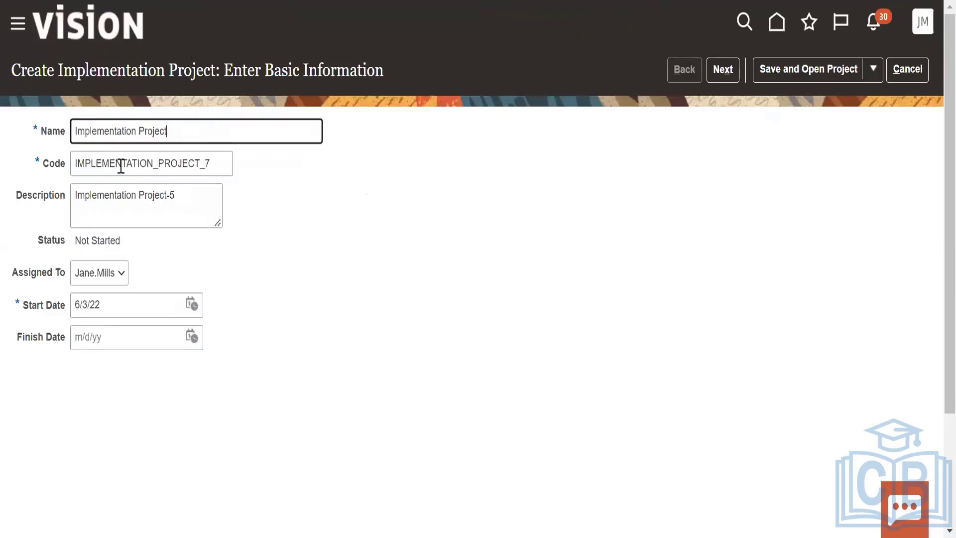
pyautogui.click(72, 131)
pyautogui.write('Amit')
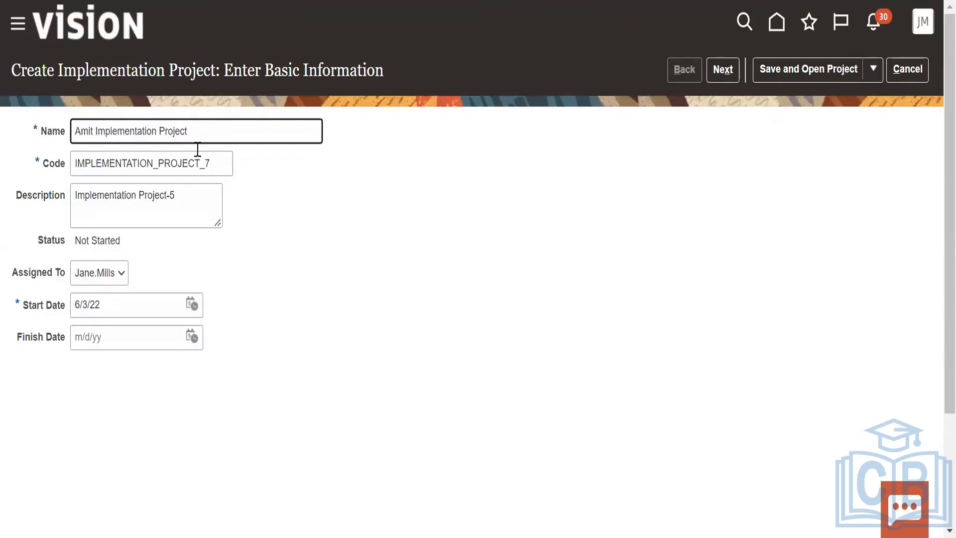
pyautogui.press('BackSpace')
pyautogui.write('_')
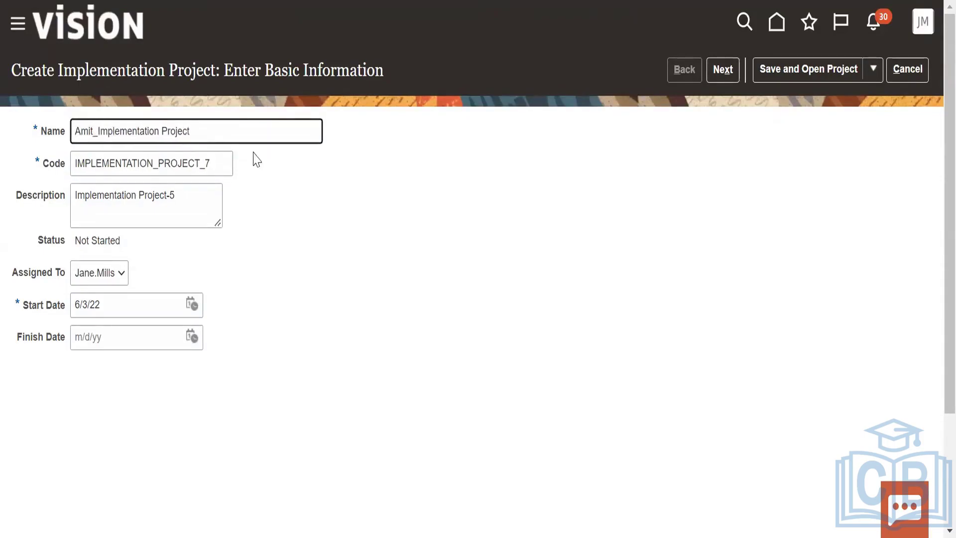
# Commit the new project name, then save the implementation project and open it
pyautogui.click(115, 272)
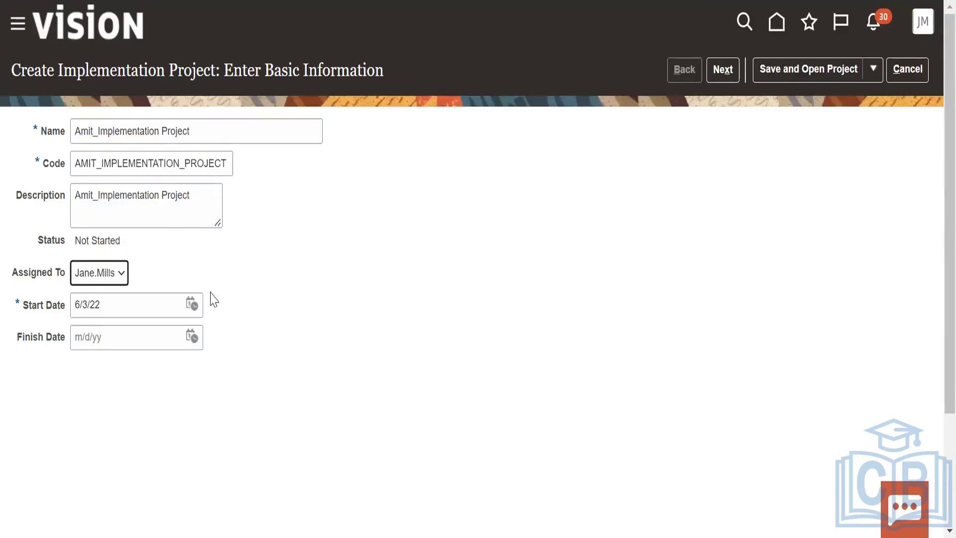
pyautogui.click(838, 68)
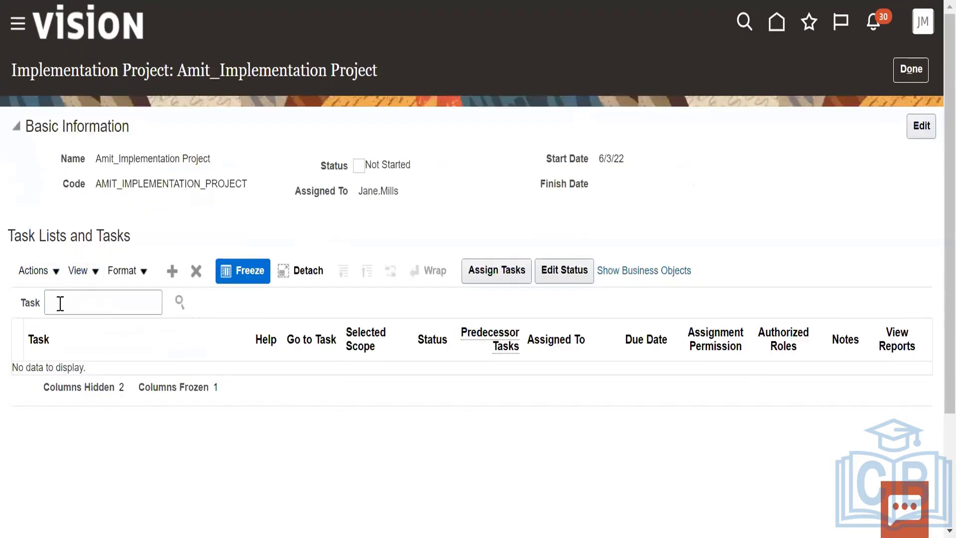
# Search the project's task list for "manage key flexfield"
pyautogui.click(60, 303)
pyautogui.write('manag')
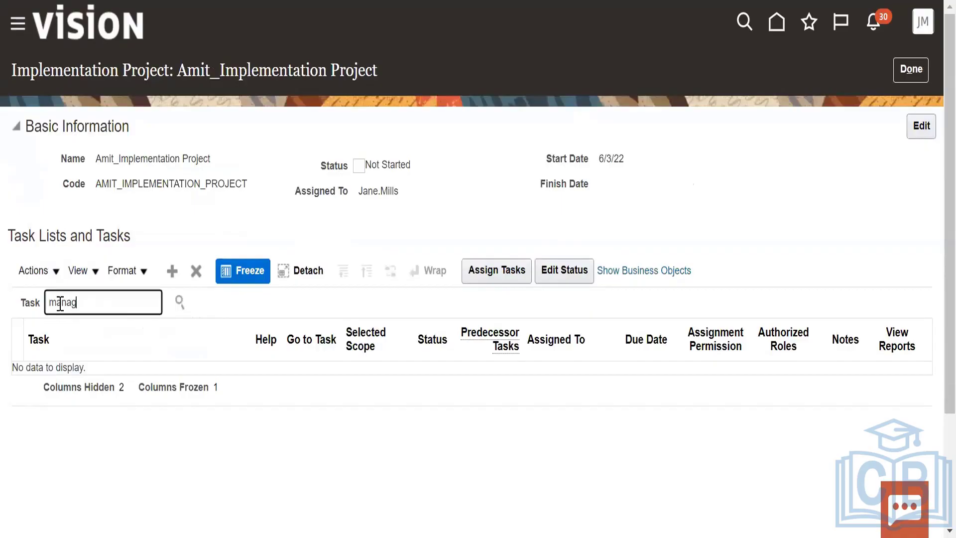
pyautogui.write('e grad')
pyautogui.write('key flexfield')
pyautogui.click(179, 302)
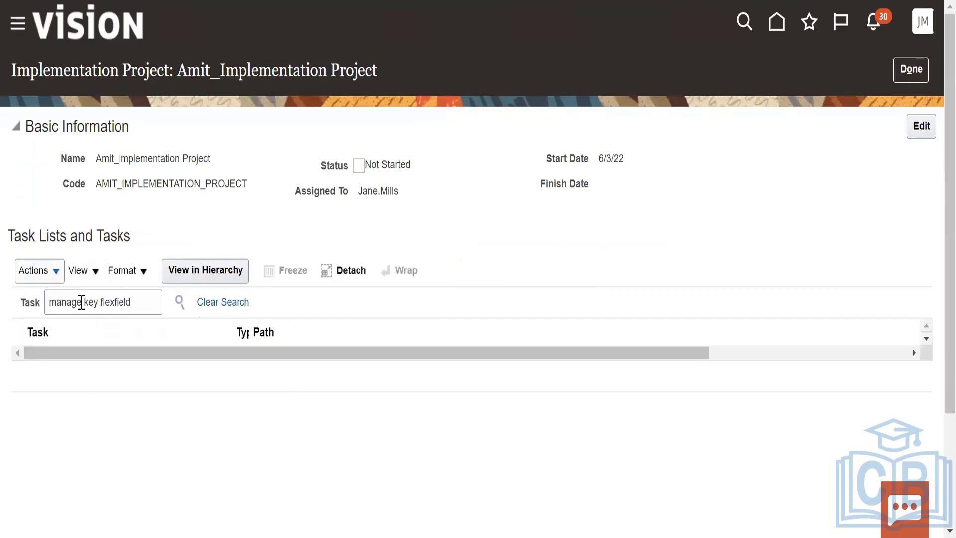
# Shorten the task search term to "key flexfield" and run the search again
pyautogui.click(82, 302)
pyautogui.press('BackSpace')
pyautogui.press('BackSpace')
pyautogui.press('BackSpace')
pyautogui.press('BackSpace')
pyautogui.press('BackSpace')
pyautogui.press('BackSpace')
pyautogui.press('BackSpace')
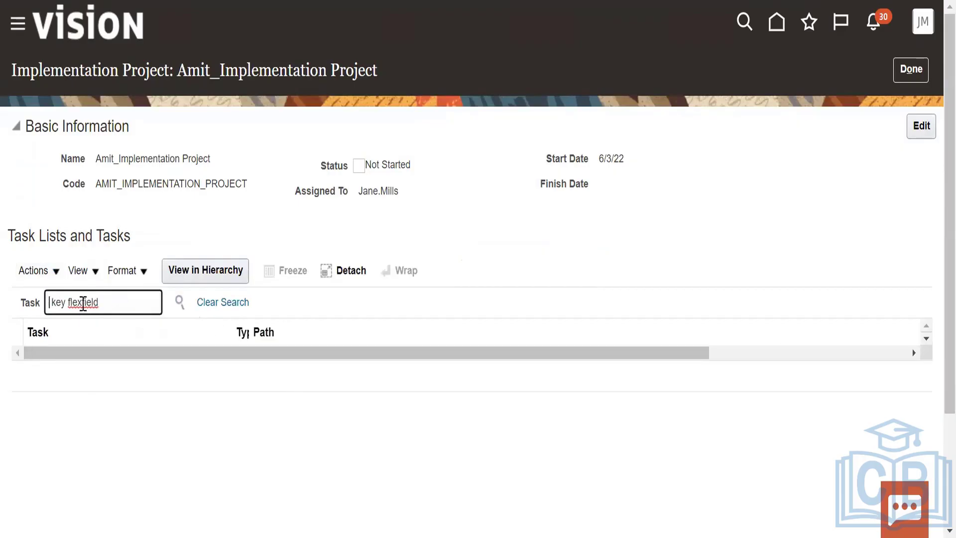
pyautogui.press('BackSpace')
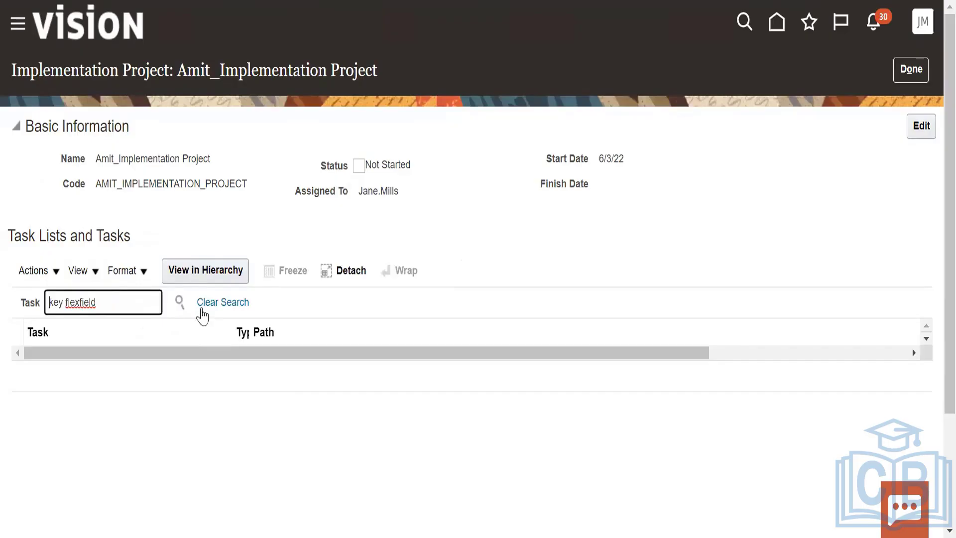
pyautogui.click(180, 302)
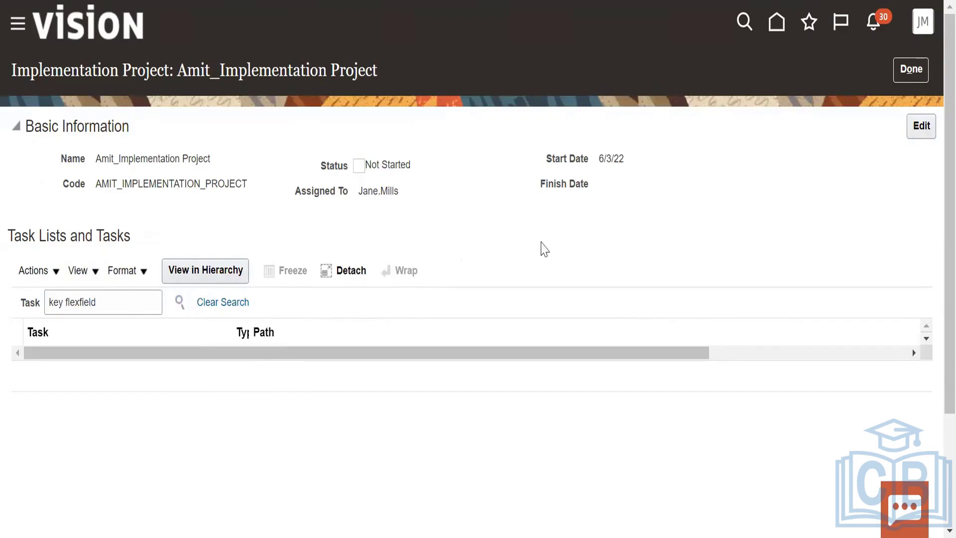
# Cut the task search term, then close the project and reopen it from the project list
pyautogui.click(128, 301)
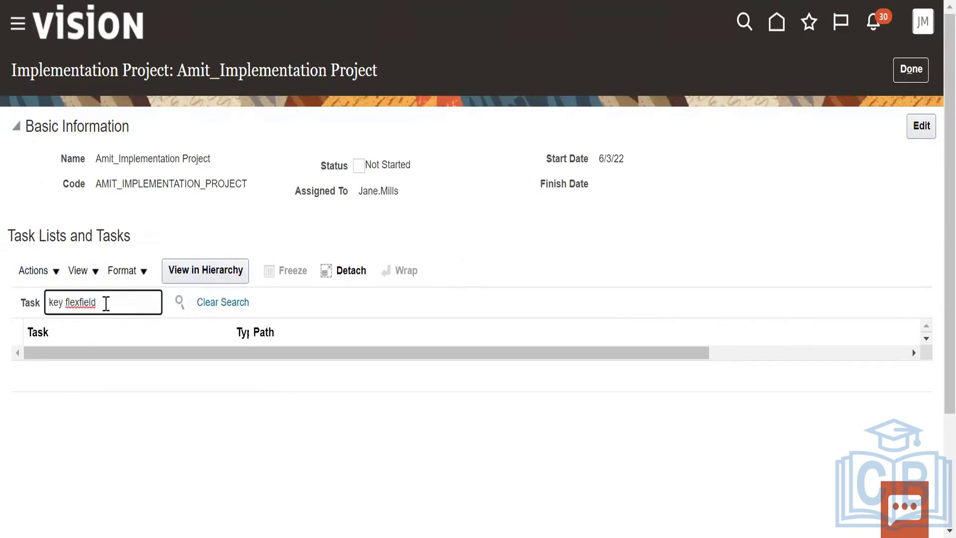
pyautogui.moveTo(41, 304); pyautogui.dragTo(85, 294)
pyautogui.rightClick(84, 300)
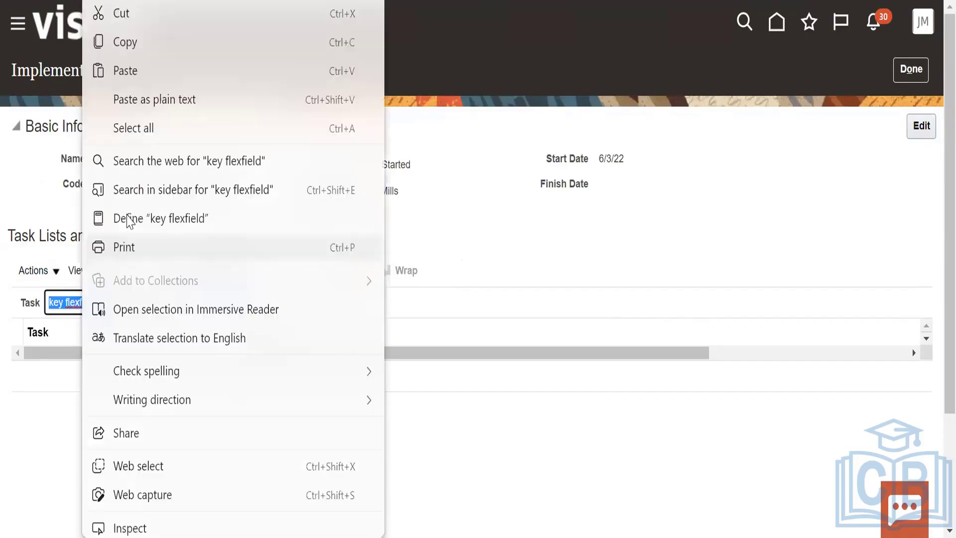
pyautogui.click(131, 22)
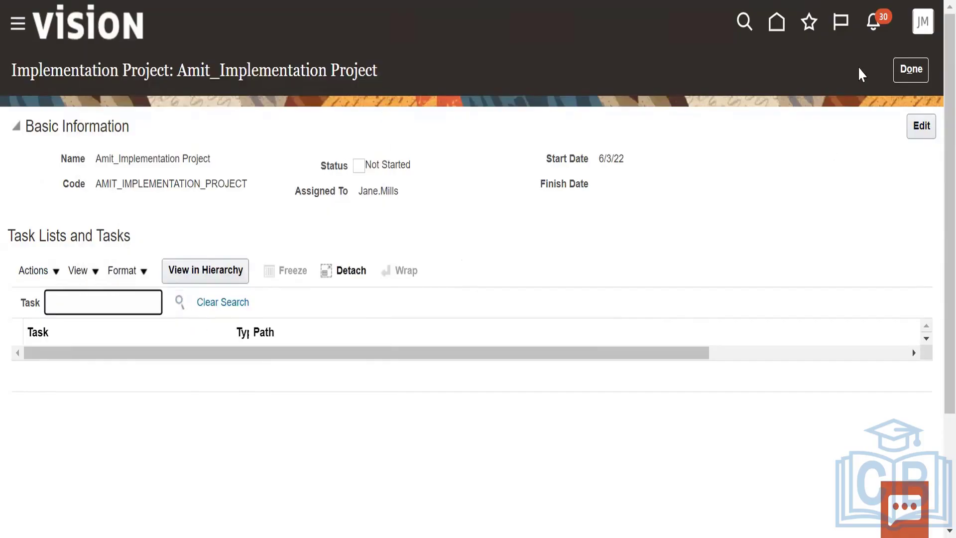
pyautogui.click(898, 73)
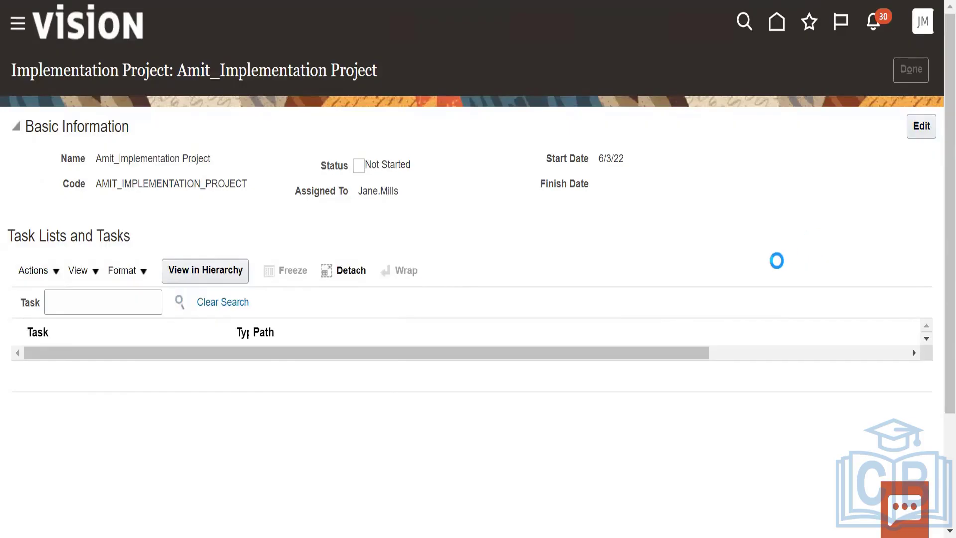
pyautogui.click(109, 342)
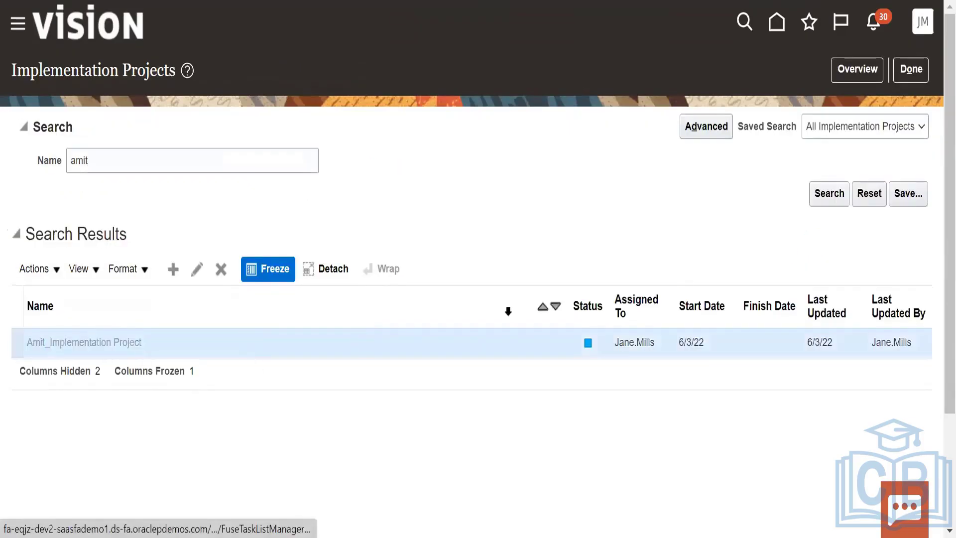
# Paste "key flexfield" as the task search term in the reopened project and run the search
pyautogui.click(126, 296)
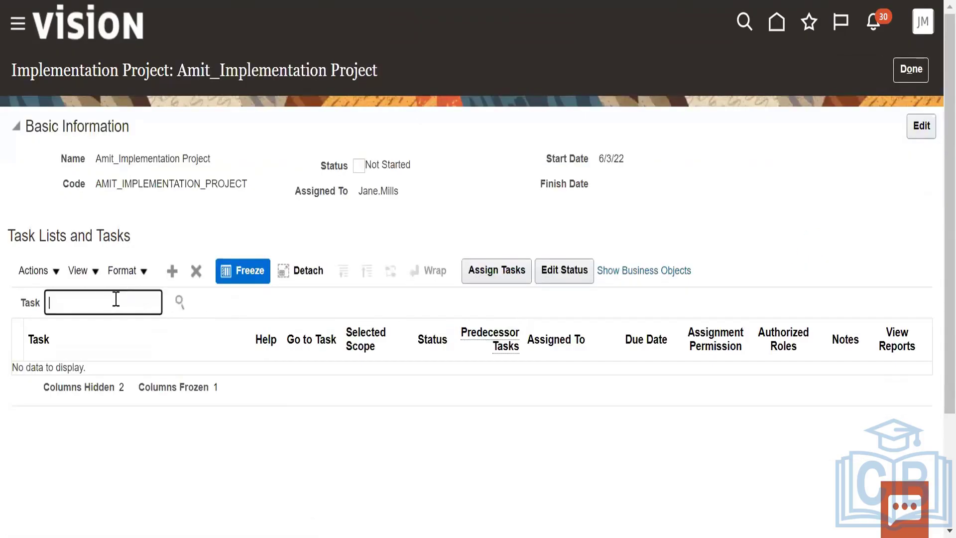
pyautogui.rightClick(112, 300)
pyautogui.click(169, 240)
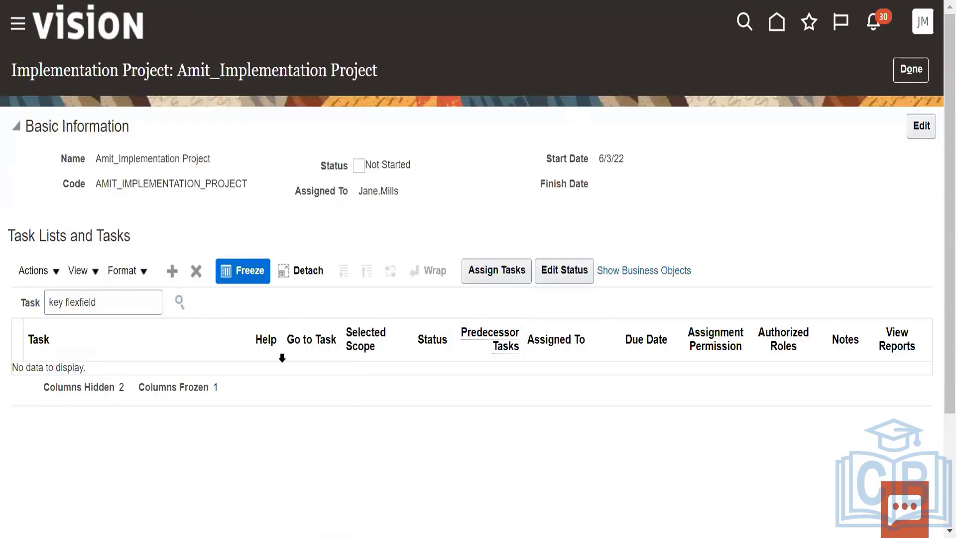
pyautogui.click(53, 302)
# Change the task search term to "manage flexfield" and search the project's tasks again
pyautogui.click(128, 299)
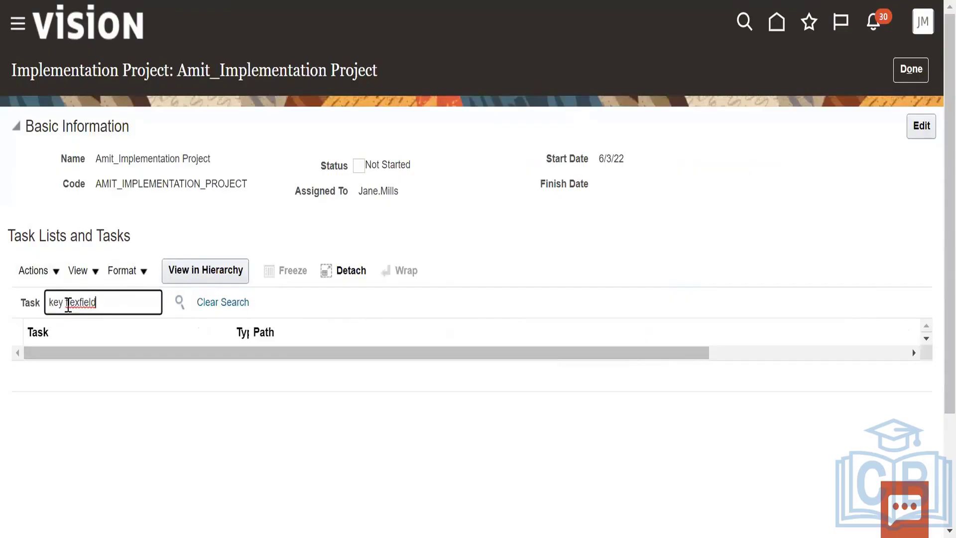
pyautogui.click(67, 303)
pyautogui.press('BackSpace')
pyautogui.press('BackSpace')
pyautogui.press('BackSpace')
pyautogui.press('BackSpace')
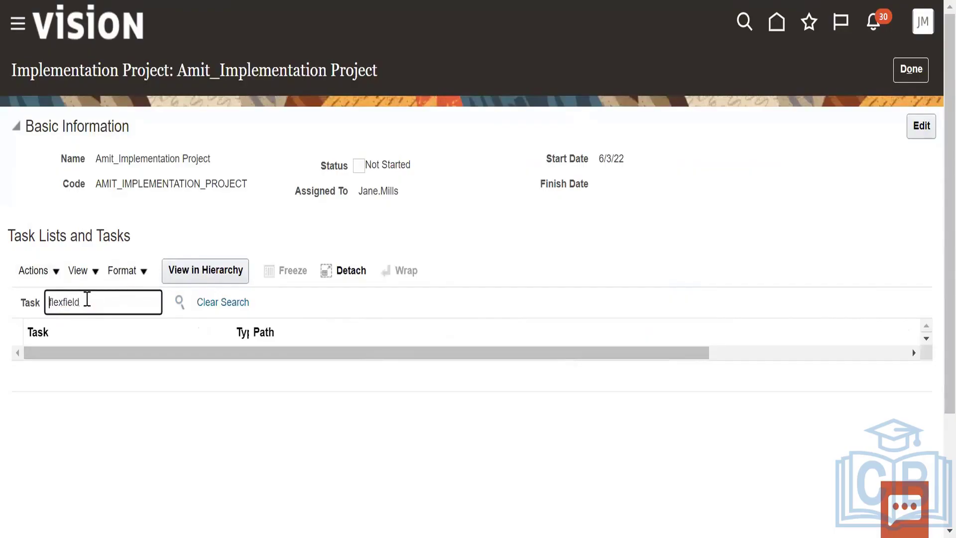
pyautogui.write('manage')
pyautogui.click(180, 302)
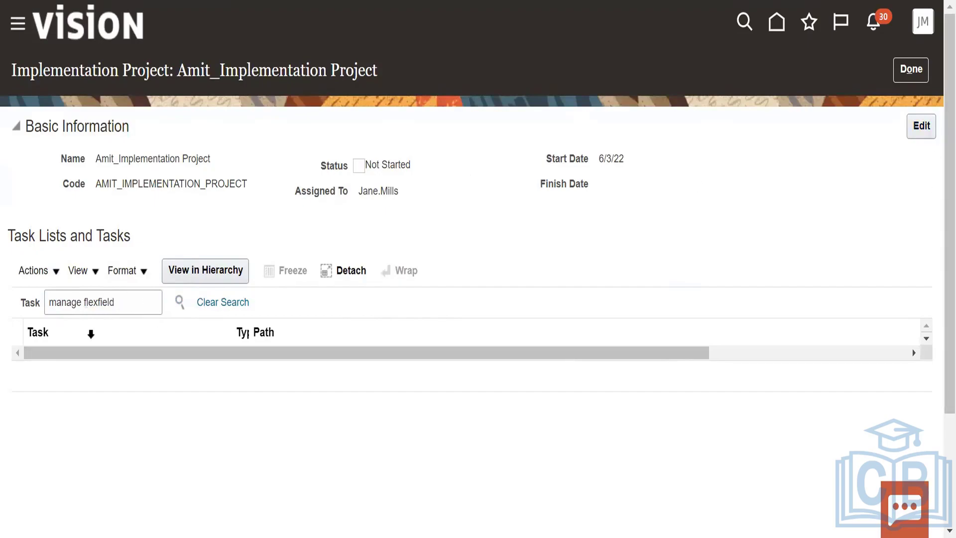
# Leave the task search results by closing the project and opening it again from the project list
pyautogui.click(107, 301)
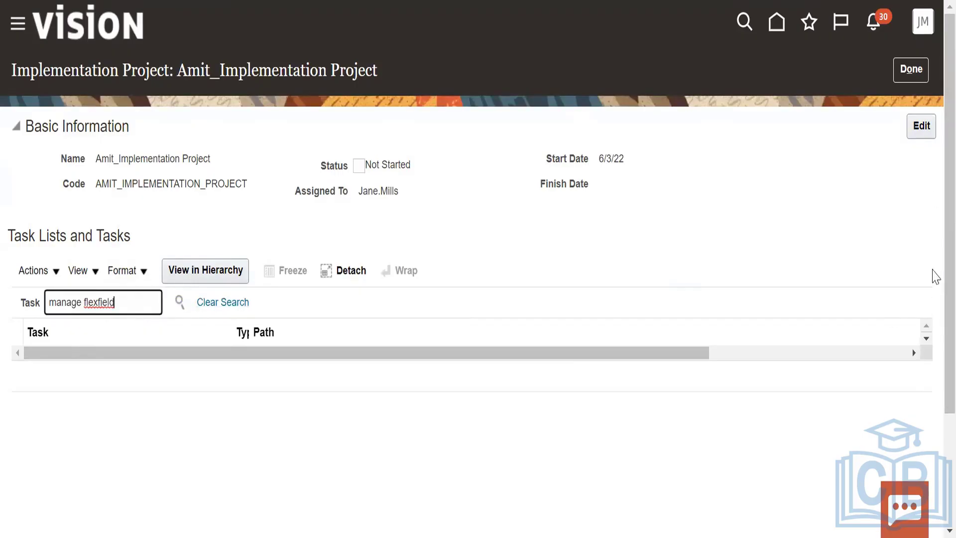
pyautogui.click(914, 67)
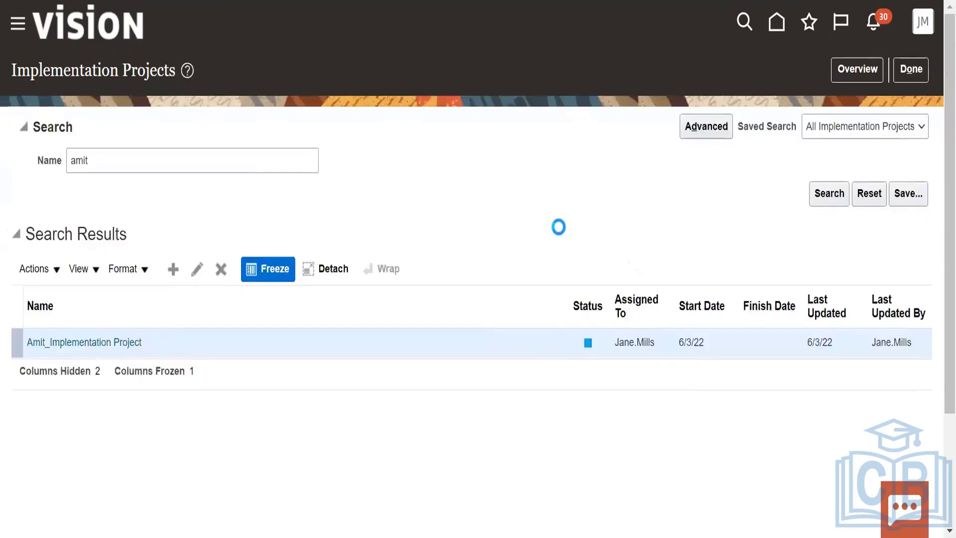
pyautogui.click(104, 343)
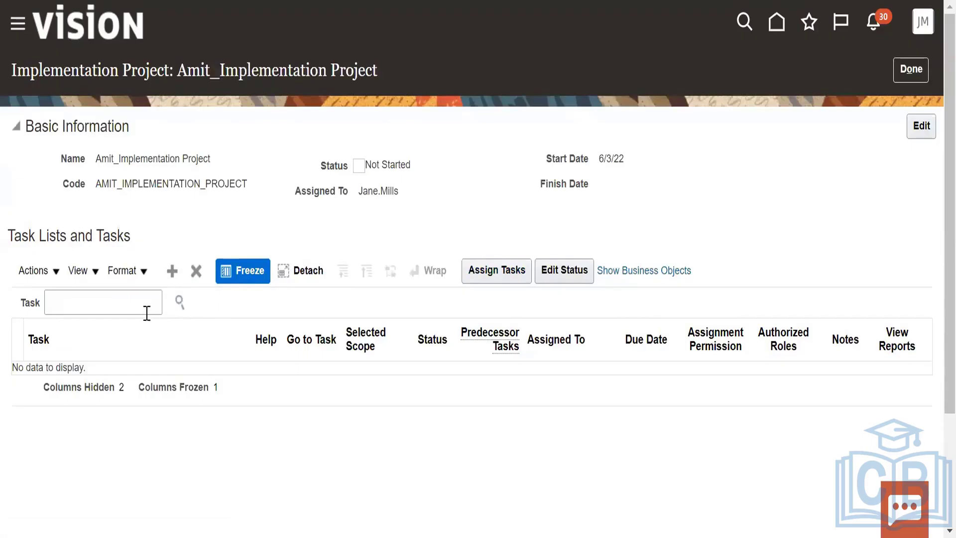
# Review and save the project's basic information, and try the Assign Tasks command
pyautogui.click(919, 127)
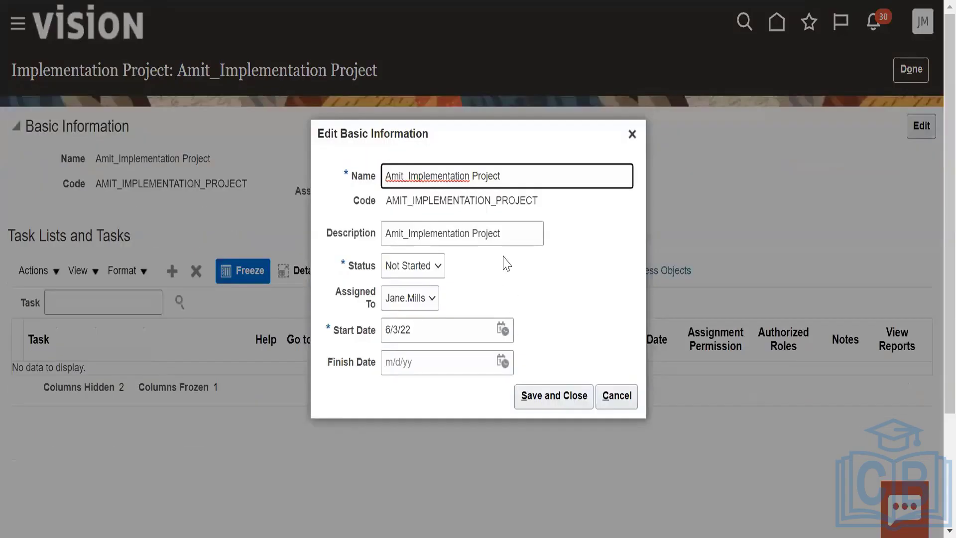
pyautogui.click(565, 398)
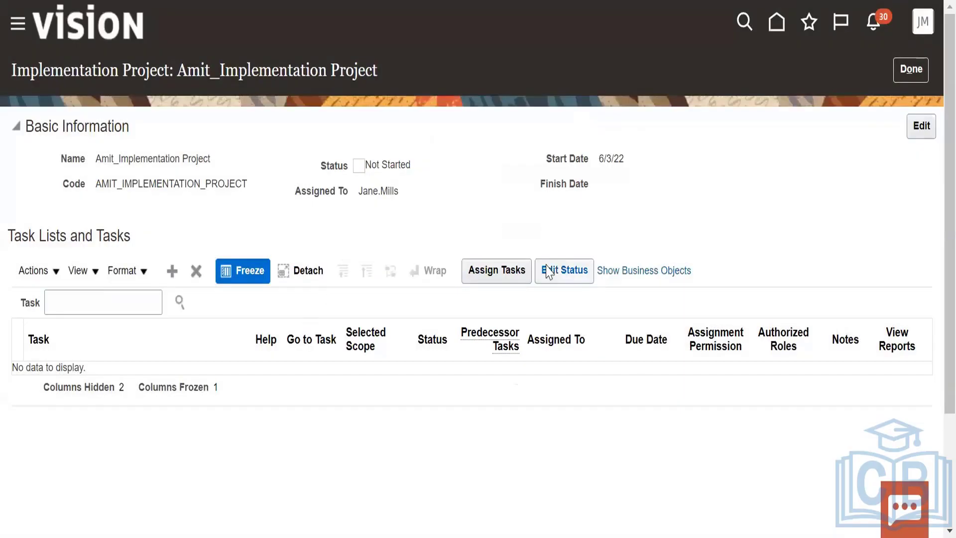
pyautogui.click(526, 274)
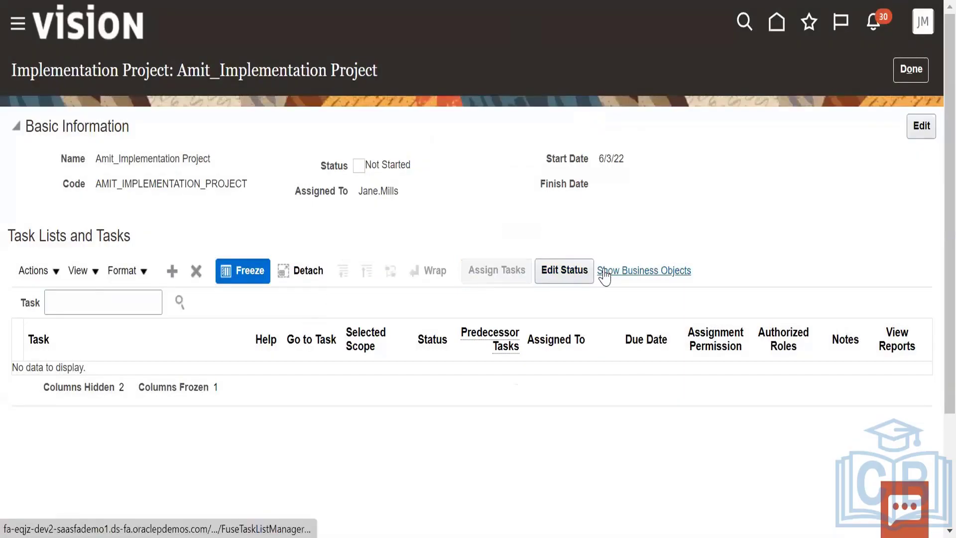
pyautogui.click(566, 165)
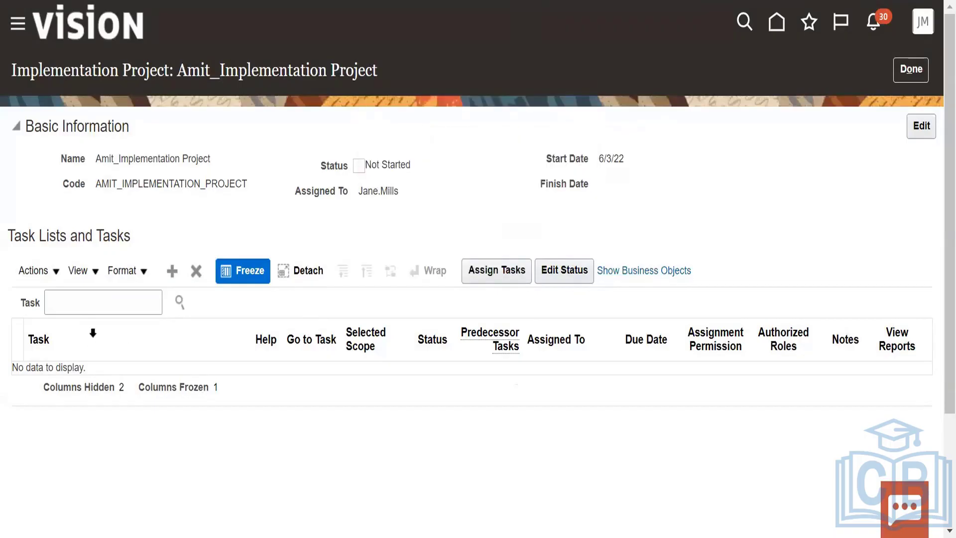
# Add the Workforce Deployment and Workforce Development offerings to the project's task lists
pyautogui.click(53, 270)
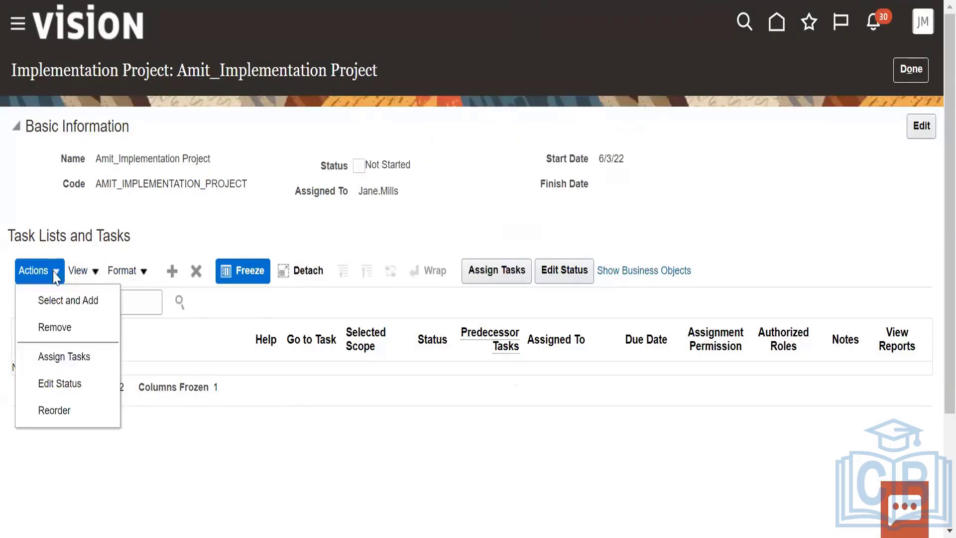
pyautogui.click(58, 301)
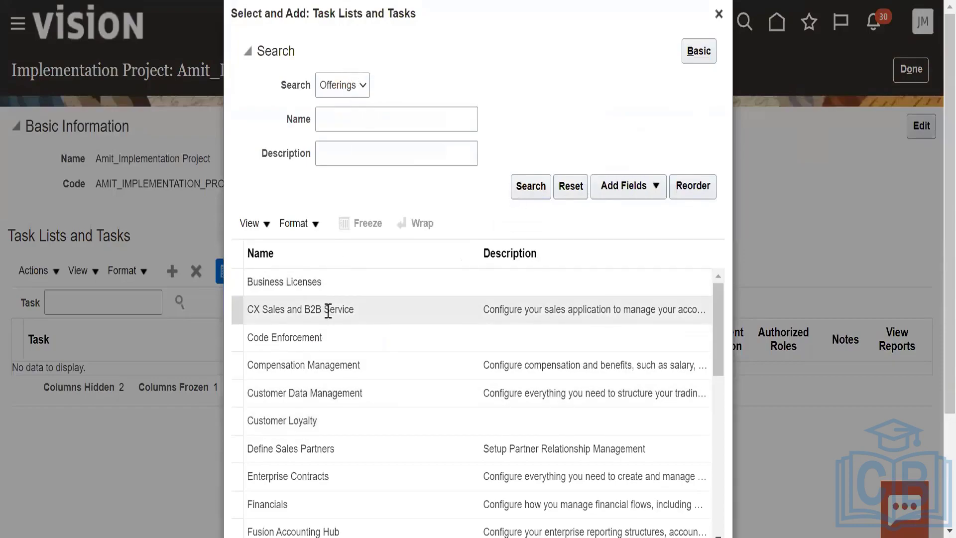
pyautogui.scroll(-5, 345, 393)
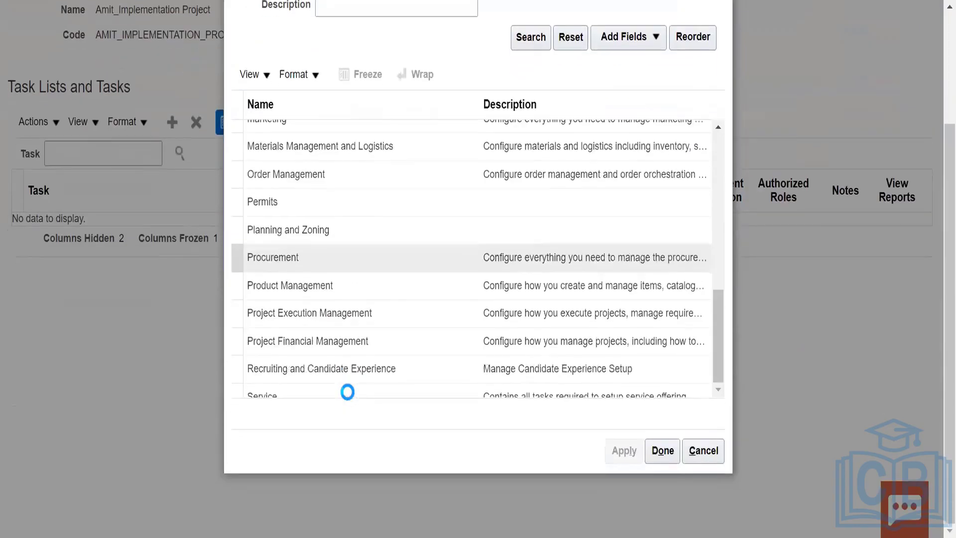
pyautogui.scroll(-2, 346, 393)
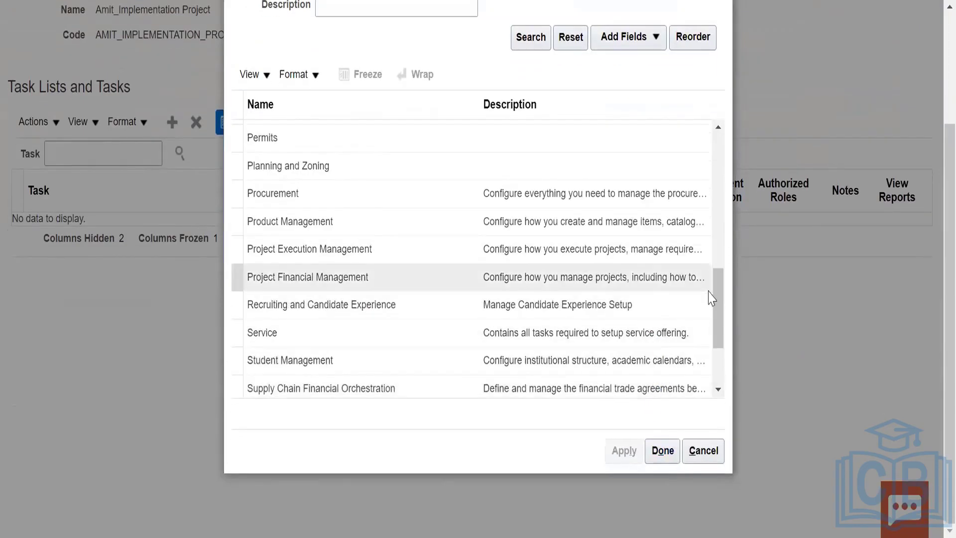
pyautogui.click(709, 312)
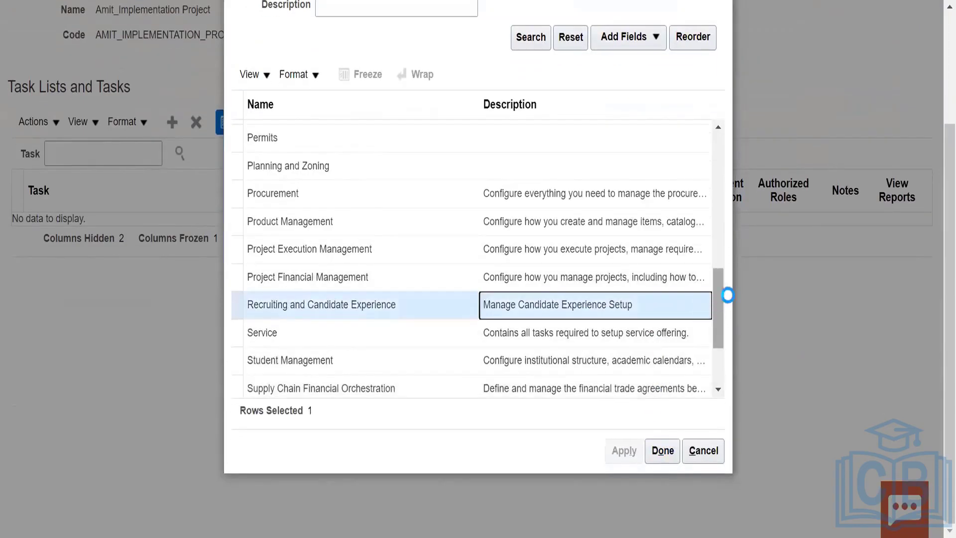
pyautogui.moveTo(720, 298); pyautogui.dragTo(734, 375)
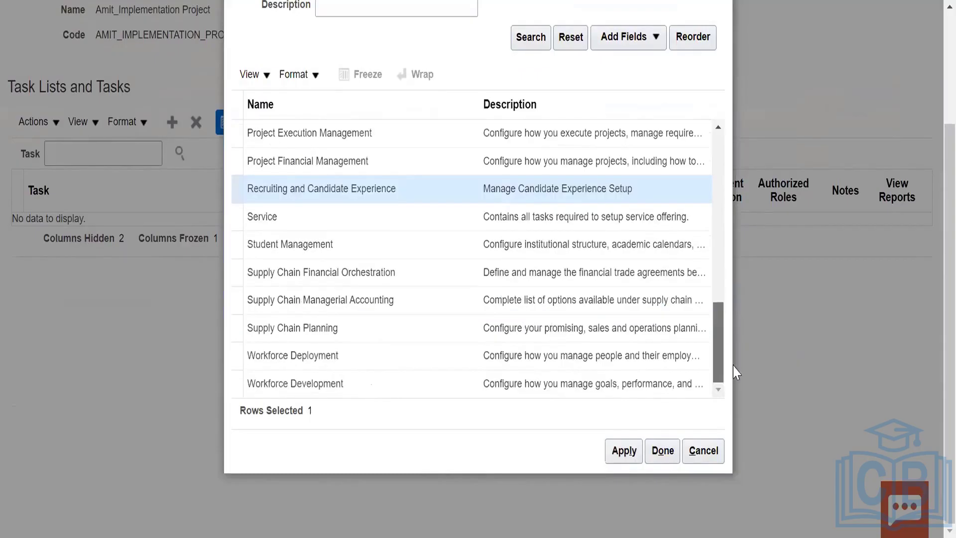
pyautogui.click(368, 360)
pyautogui.keyDown('ctrl'); pyautogui.click(357, 388); pyautogui.keyUp('ctrl')
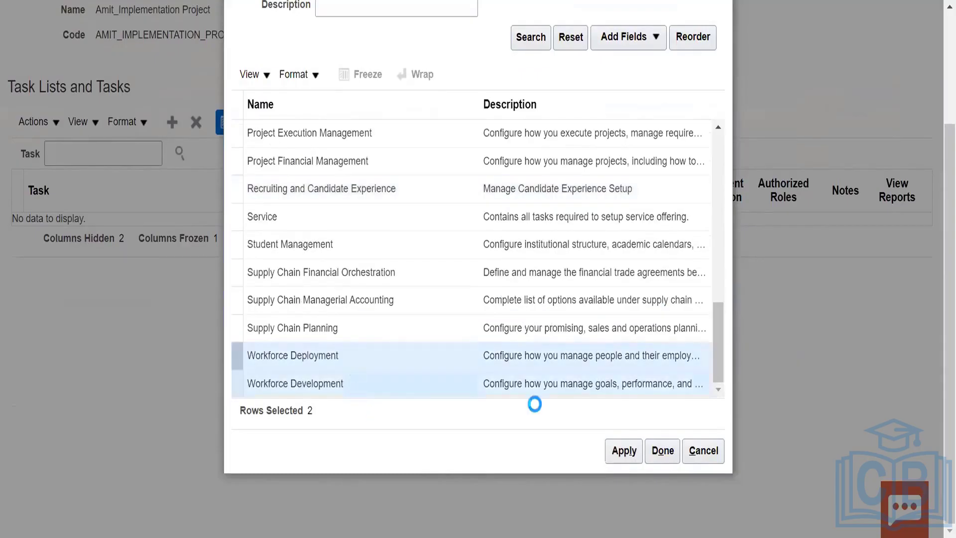
pyautogui.click(624, 450)
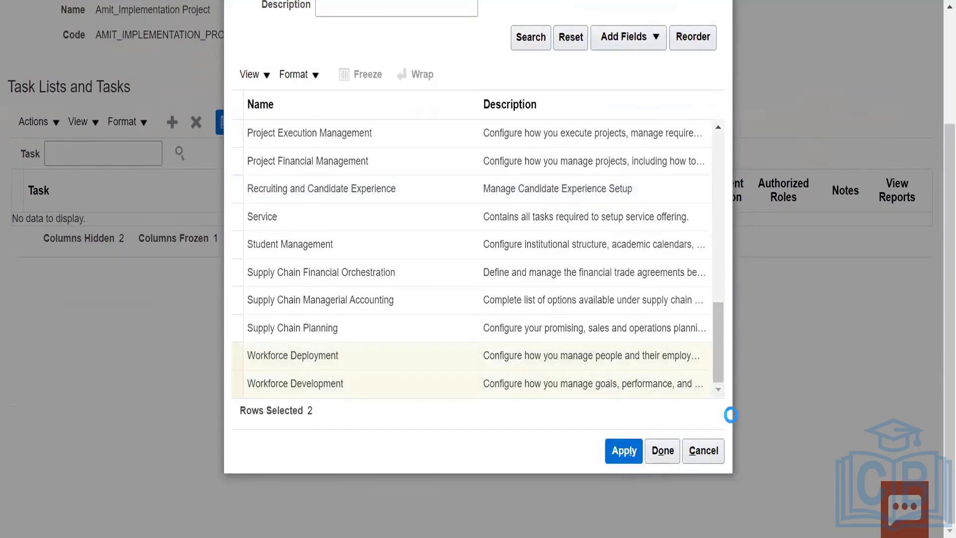
pyautogui.click(663, 451)
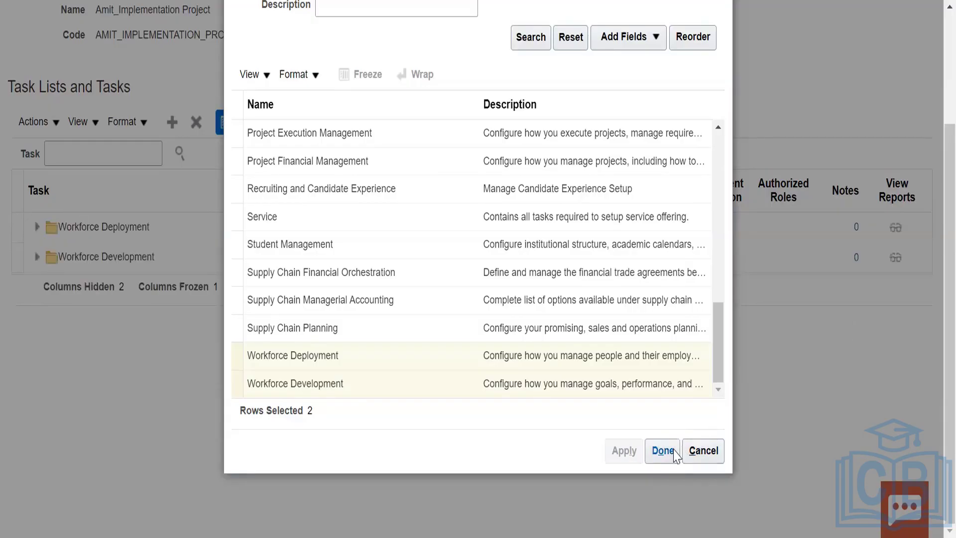
pyautogui.click(673, 453)
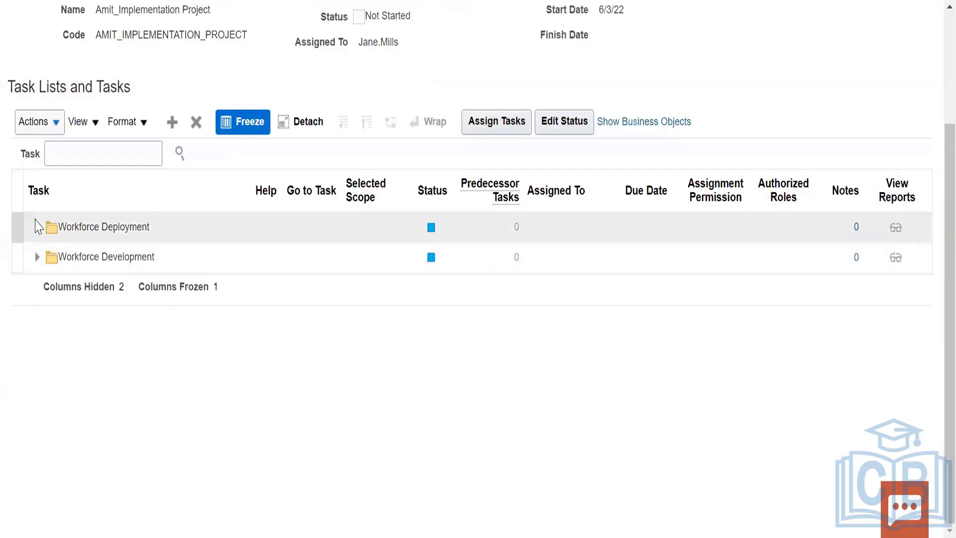
# Expand the Workforce Deployment task list and search the project's tasks for "manage key flexfileds"
pyautogui.click(36, 225)
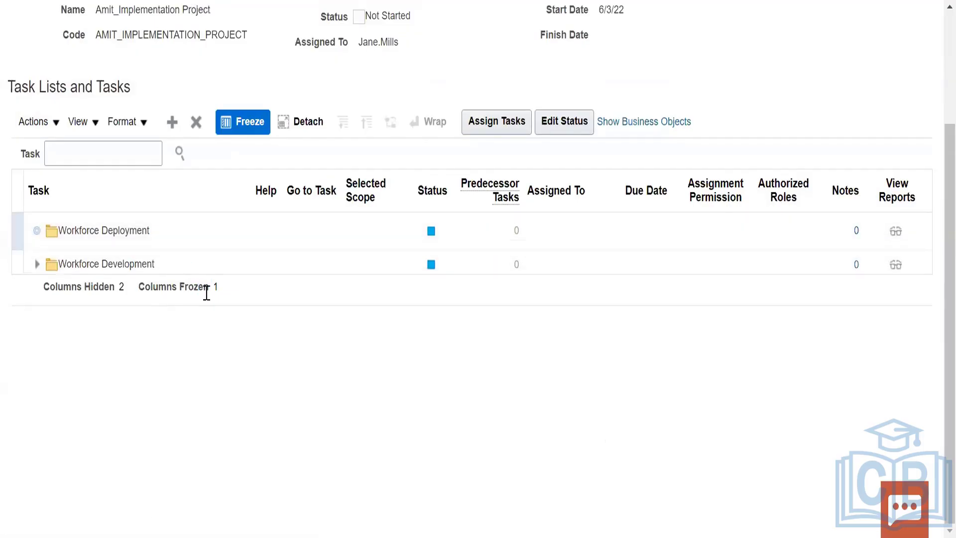
pyautogui.click(79, 152)
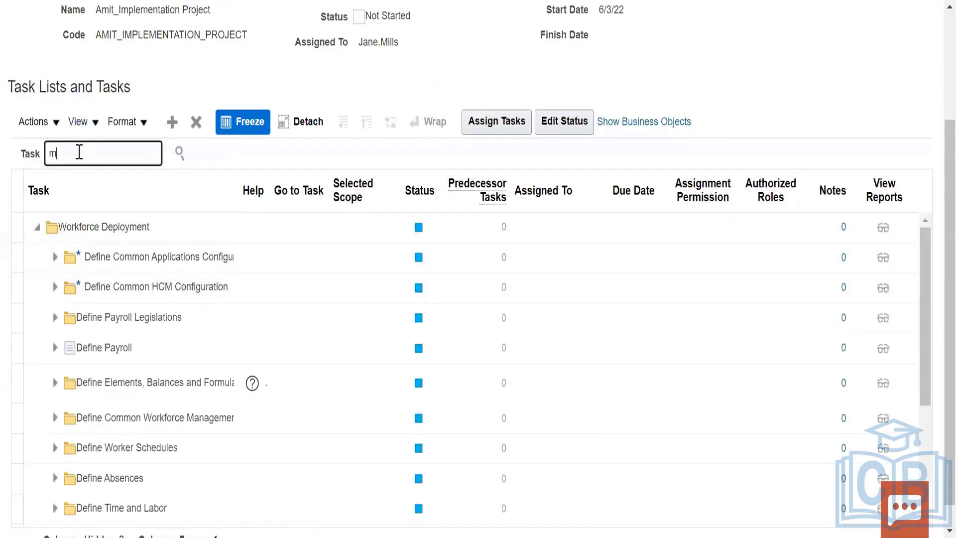
pyautogui.write('maange')
pyautogui.write('key flexfile')
pyautogui.write('ds')
pyautogui.click(70, 153)
pyautogui.press('BackSpace')
pyautogui.press('BackSpace')
pyautogui.write('na')
pyautogui.click(179, 153)
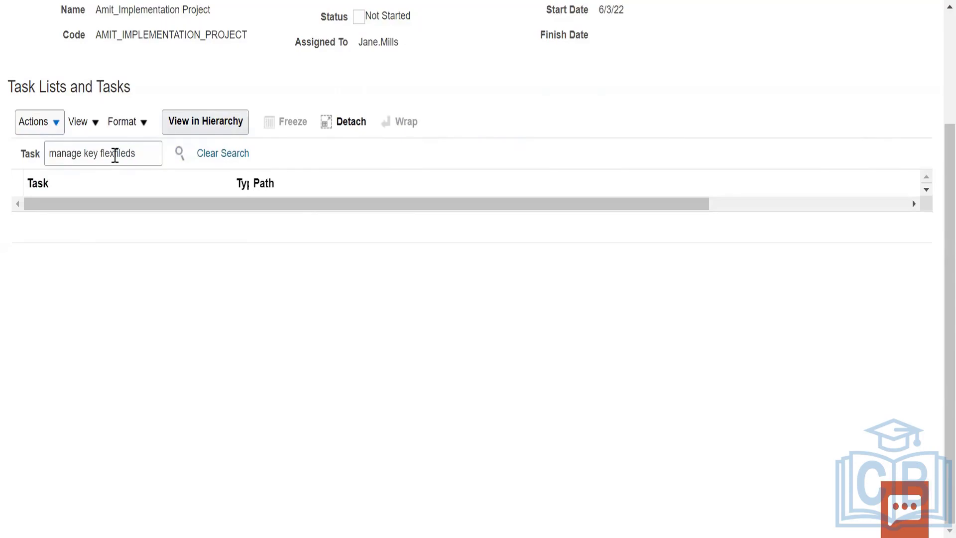
pyautogui.click(151, 153)
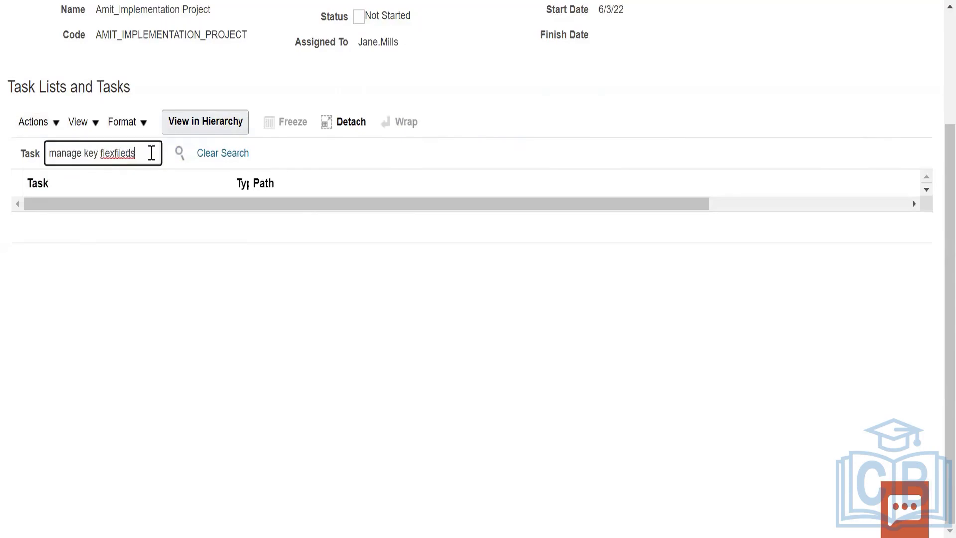
pyautogui.click(179, 153)
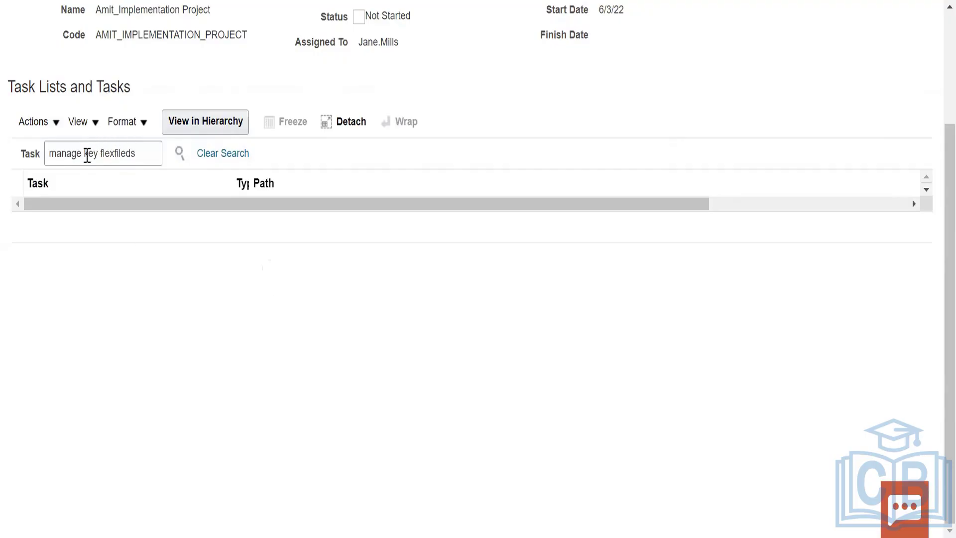
# Shorten the task search term to "key flexfileds" and search the project's tasks again
pyautogui.click(83, 157)
pyautogui.press('BackSpace')
pyautogui.press('BackSpace')
pyautogui.press('BackSpace')
pyautogui.press('BackSpace')
pyautogui.press('BackSpace')
pyautogui.press('BackSpace')
pyautogui.press('BackSpace')
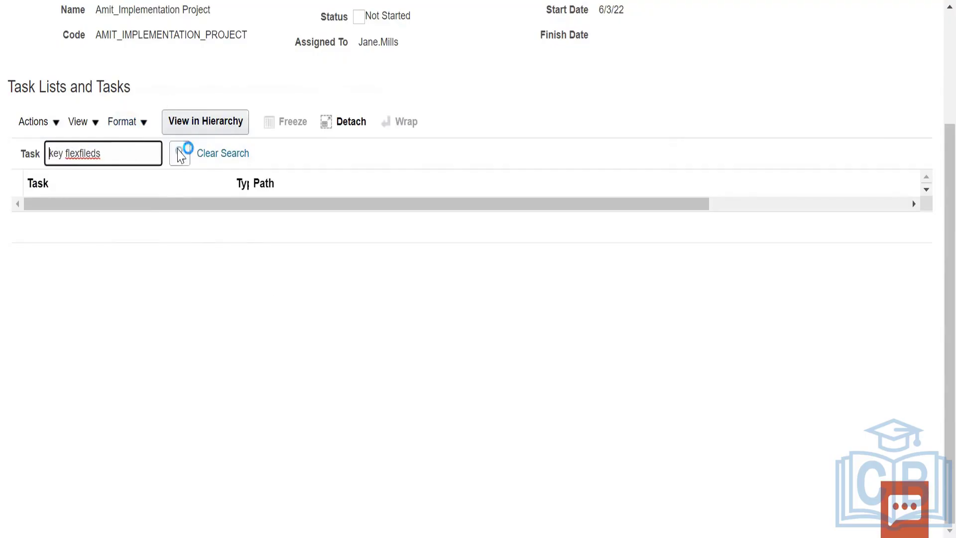
pyautogui.click(181, 152)
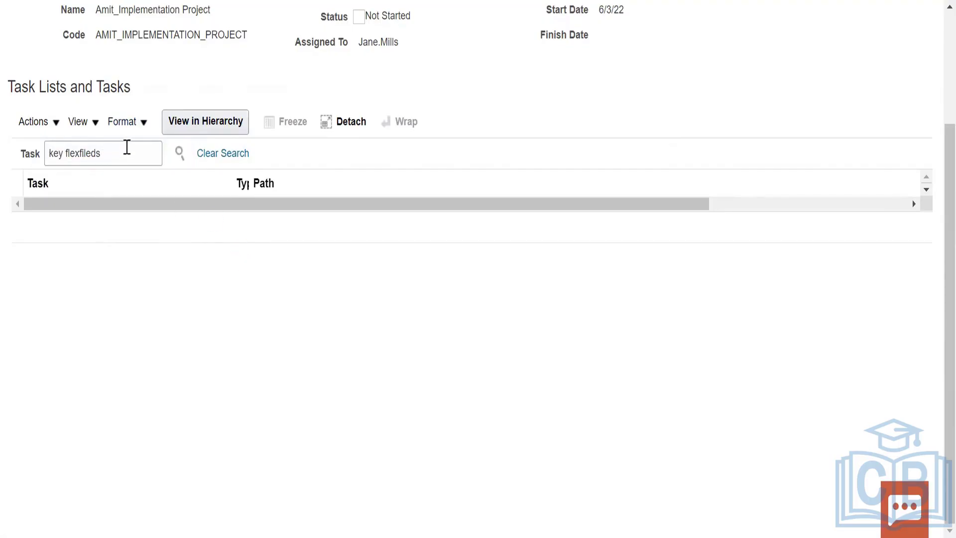
# Put "manage" back in front of the task search term and repeat the search for "manage key flexfileds"
pyautogui.click(127, 148)
pyautogui.click(50, 153)
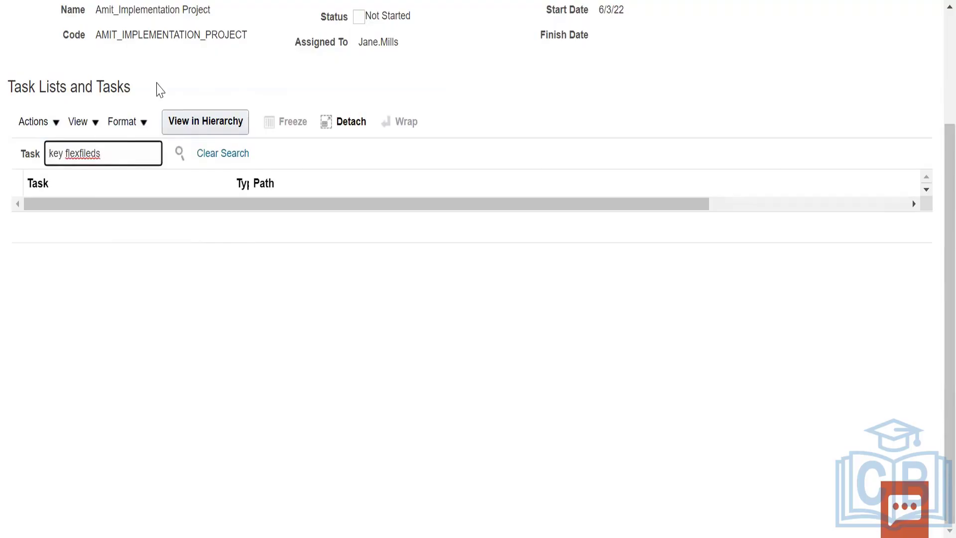
pyautogui.write('maa')
pyautogui.press('BackSpace')
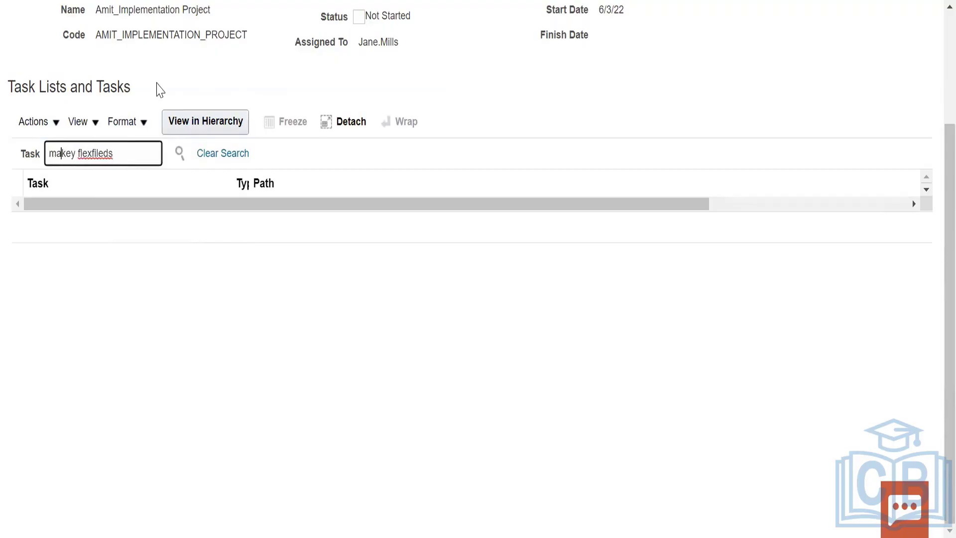
pyautogui.write('nage')
pyautogui.click(179, 153)
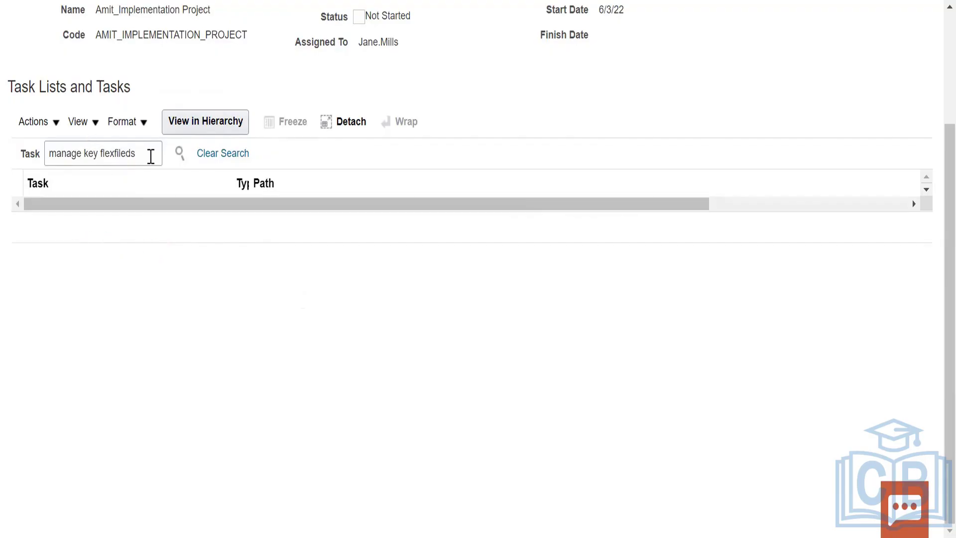
# Correct the task search term to "manage flexfields" and search the project's tasks
pyautogui.doubleClick(150, 154)
pyautogui.write('flexfil')
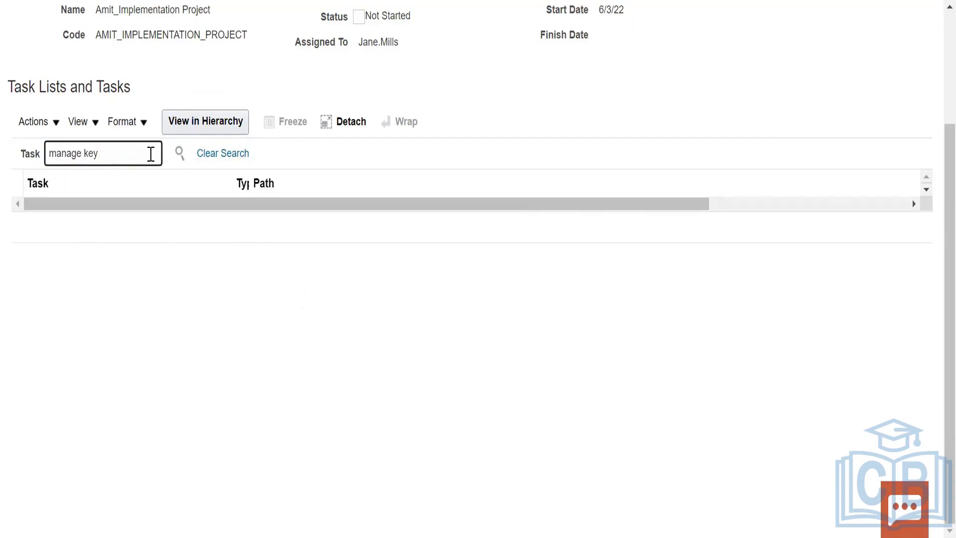
pyautogui.doubleClick(150, 154)
pyautogui.press('BackSpace')
pyautogui.press('BackSpace')
pyautogui.press('BackSpace')
pyautogui.write('elds')
pyautogui.click(180, 154)
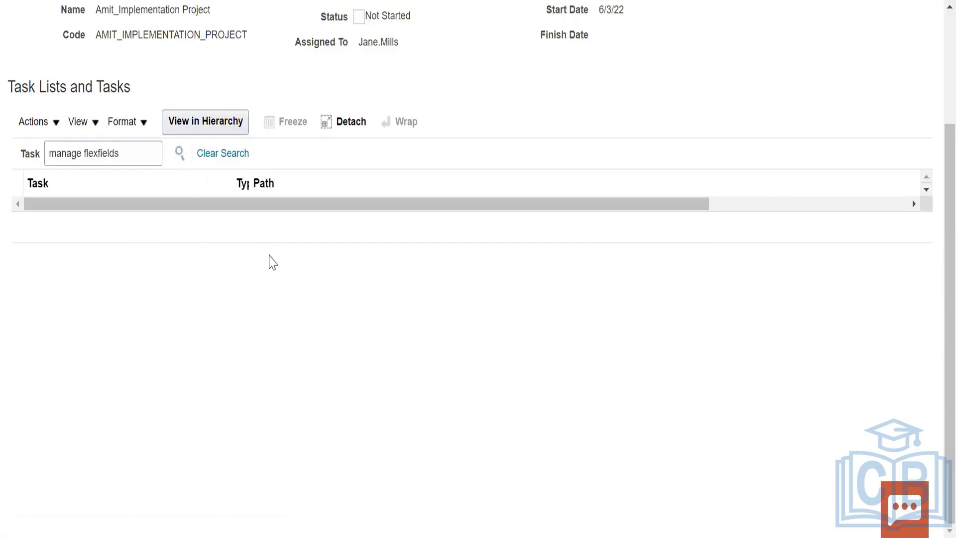
# Empty the project's task search term
pyautogui.click(208, 159)
pyautogui.click(133, 153)
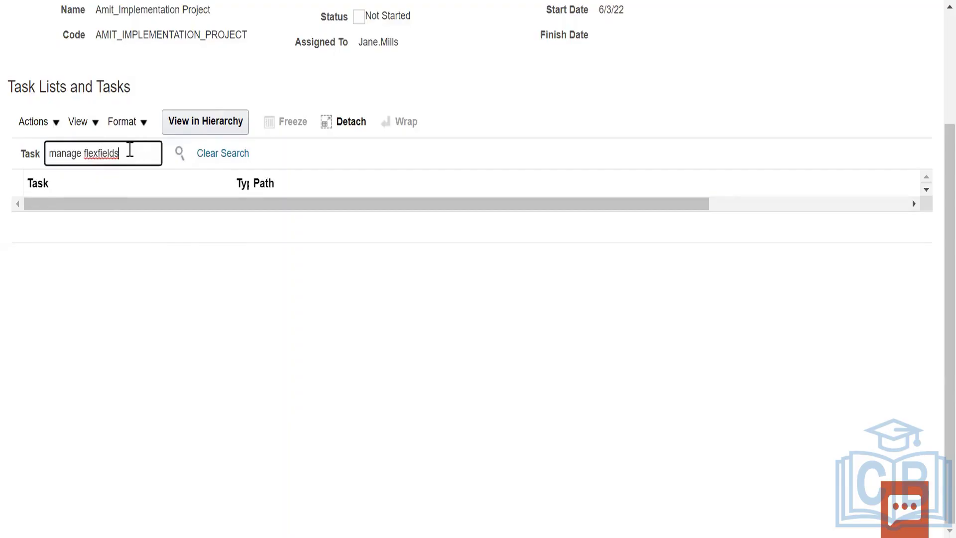
pyautogui.press('BackSpace')
pyautogui.press('BackSpace')
pyautogui.press('BackSpace')
pyautogui.press('BackSpace')
pyautogui.press('BackSpace')
pyautogui.press('BackSpace')
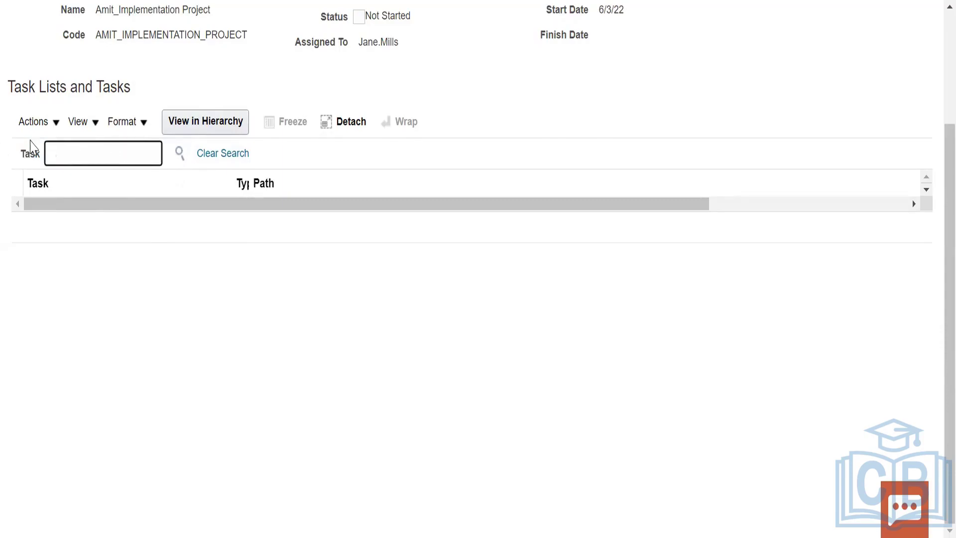
pyautogui.click(33, 117)
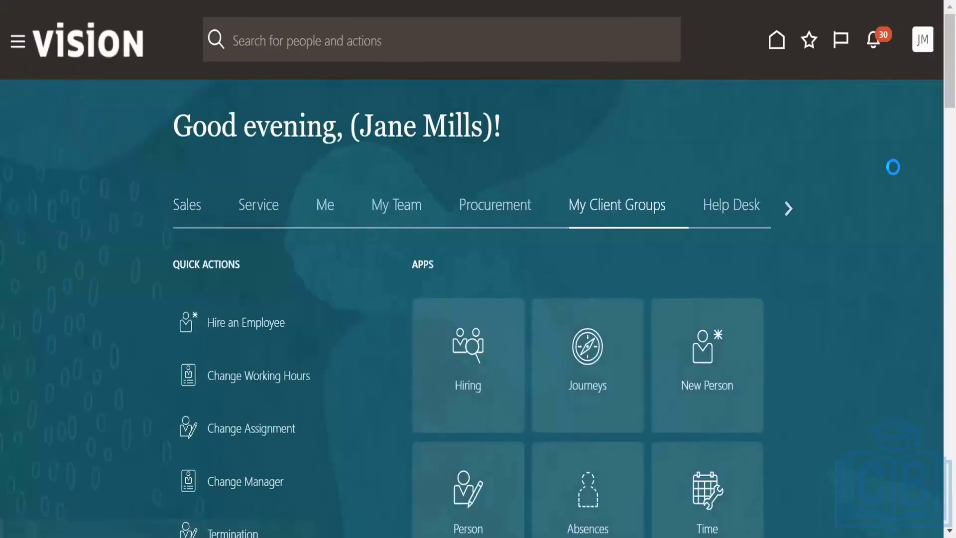
# Go back to Setup and Maintenance from the home page and reopen the newly created implementation project
pyautogui.click(923, 39)
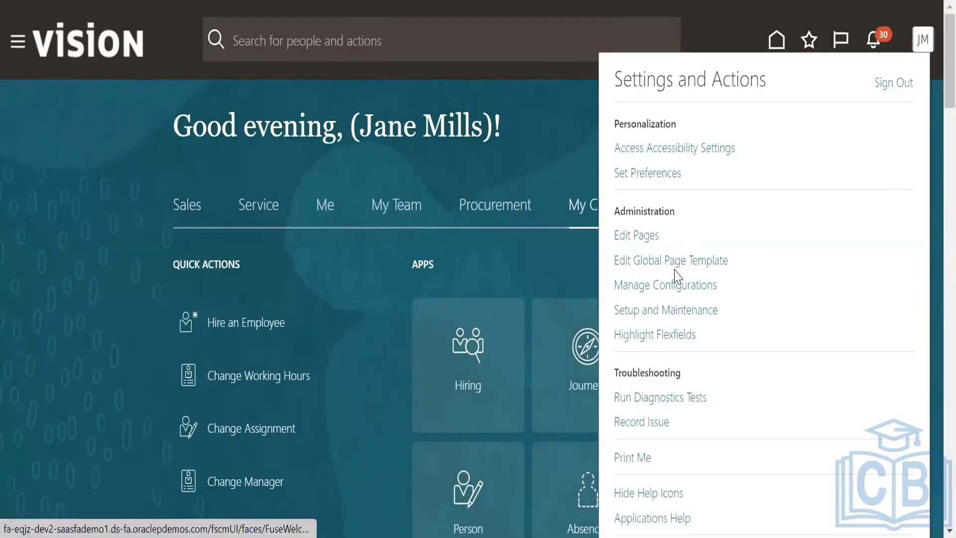
pyautogui.click(658, 311)
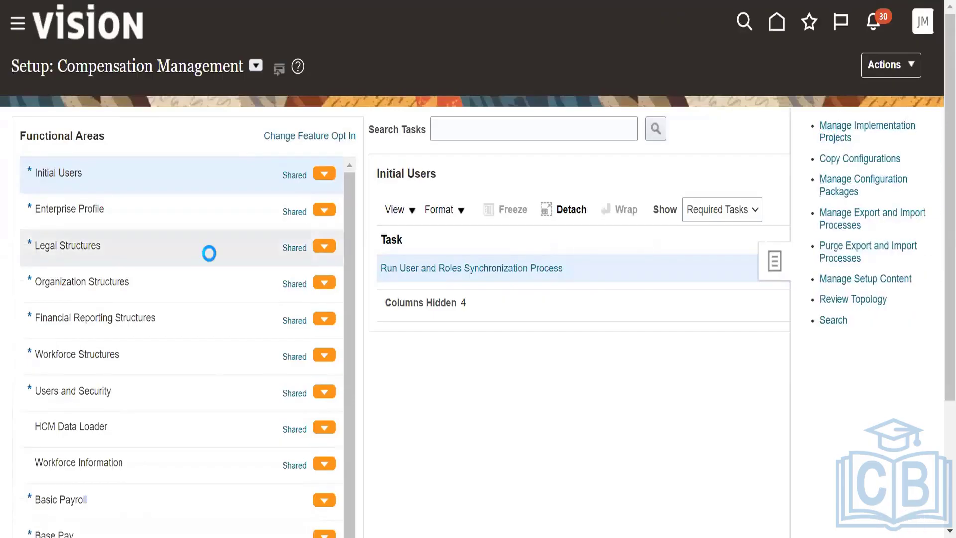
pyautogui.click(55, 343)
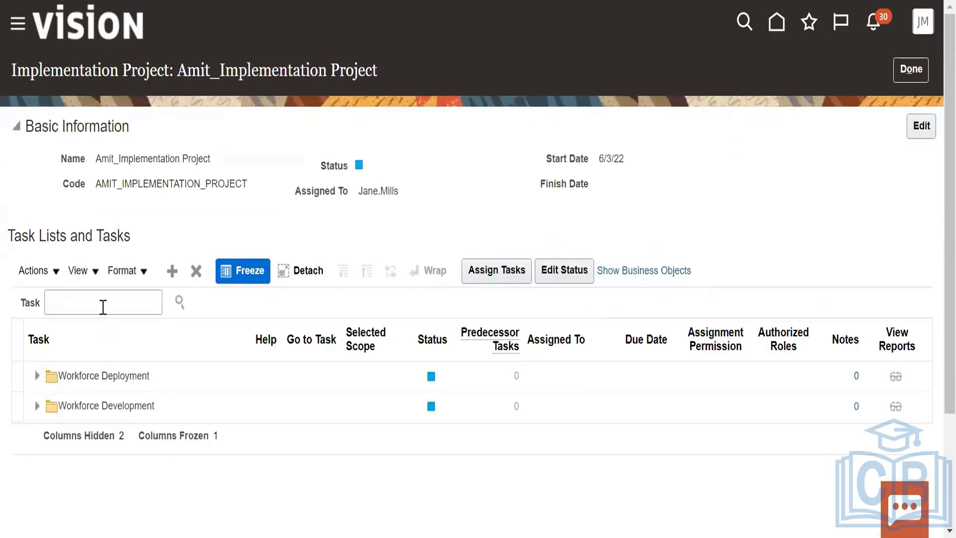
# Search the reopened project's tasks for "manage key flexfield"
pyautogui.click(104, 307)
pyautogui.write('manage key flexfield')
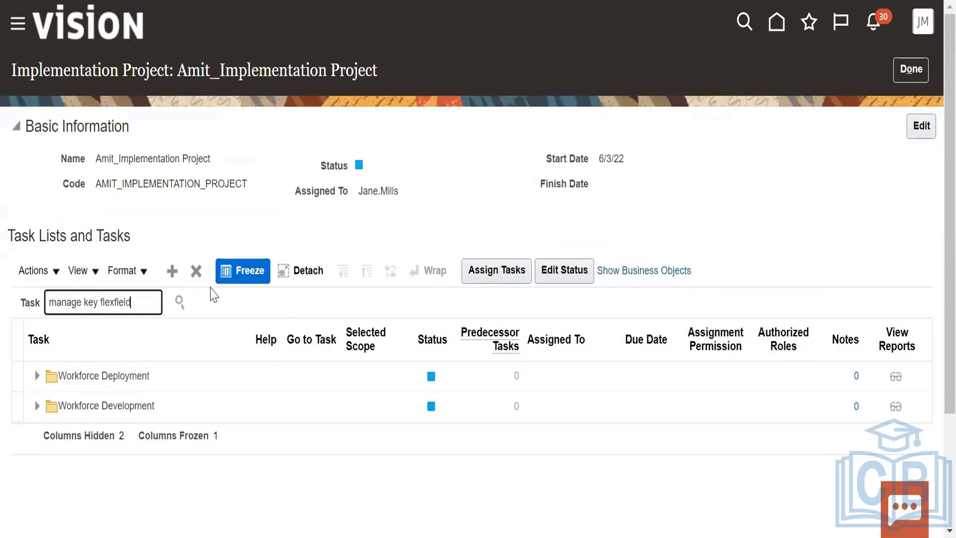
pyautogui.click(180, 301)
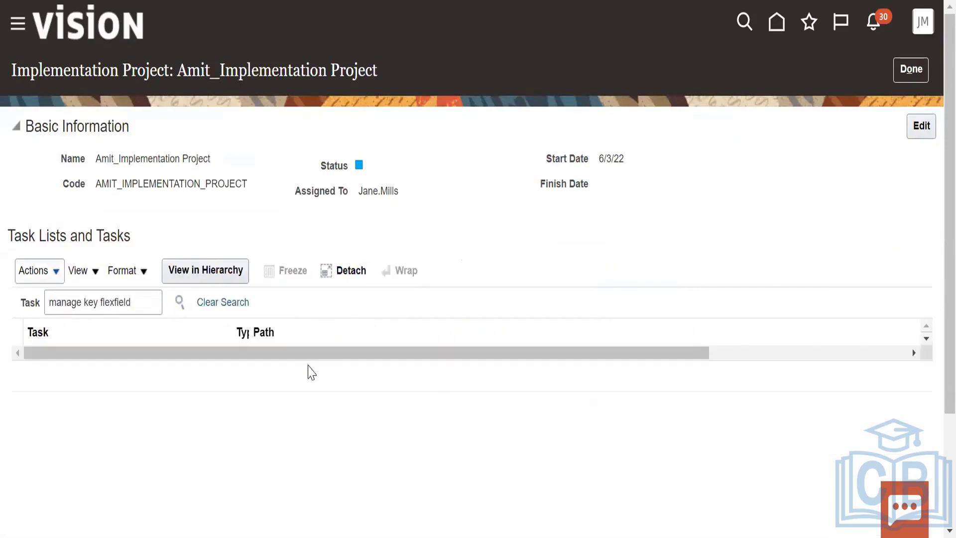
# Close the project and open Costco Implementation Project from the implementation project list
pyautogui.click(911, 69)
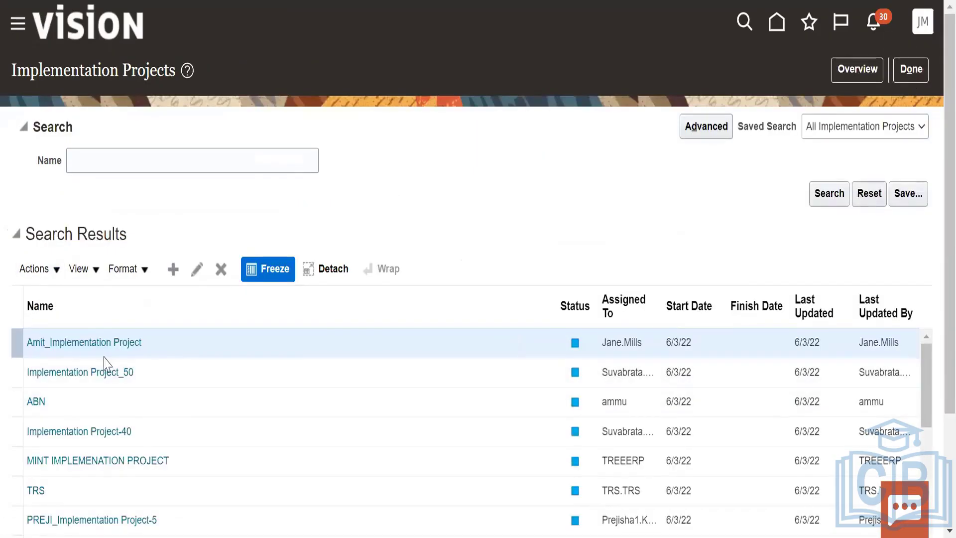
pyautogui.scroll(-10, 105, 405)
pyautogui.scroll(5, 108, 402)
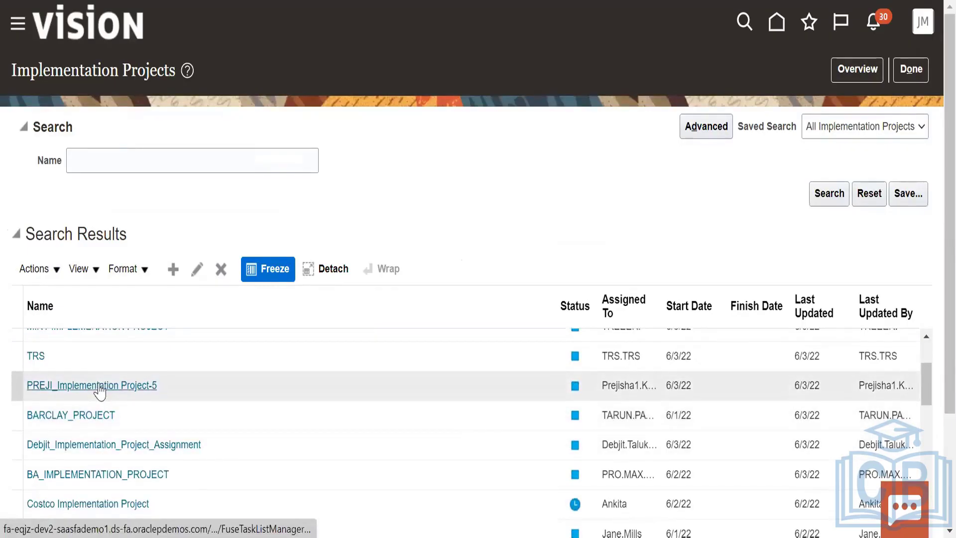
pyautogui.click(102, 503)
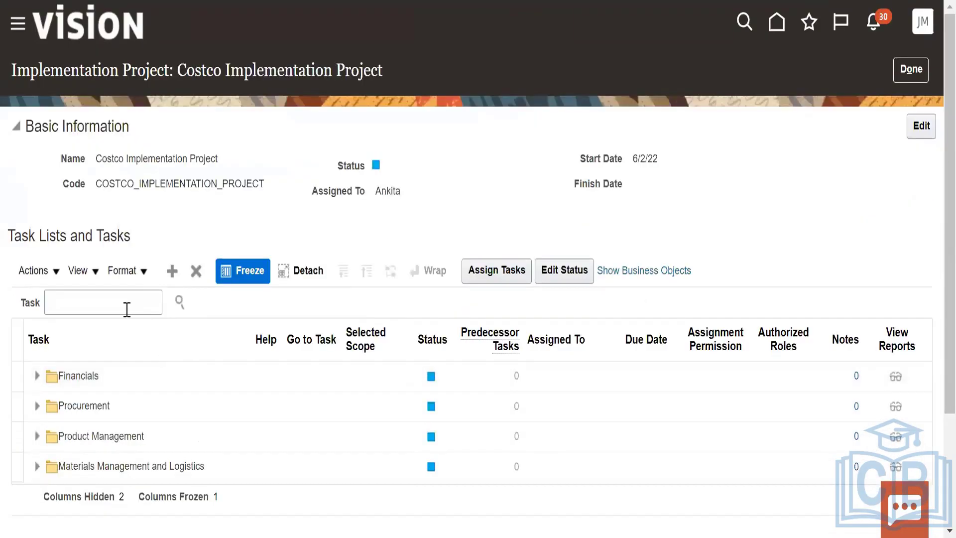
# Search the Costco project's tasks for "manage key flexfields"
pyautogui.click(120, 303)
pyautogui.write('mana')
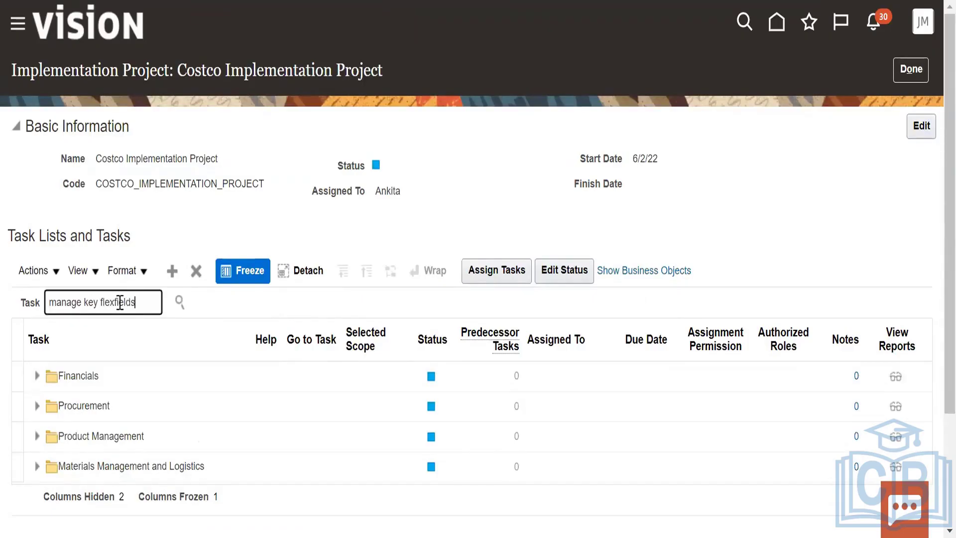
pyautogui.write('ge key flexfields')
pyautogui.click(180, 302)
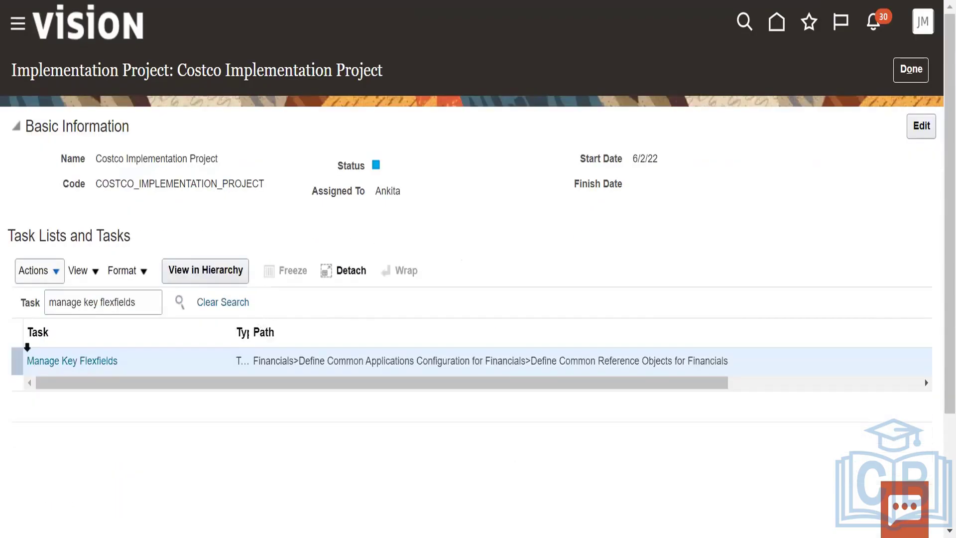
# Locate the found Manage Key Flexfields task in the Financials task hierarchy and go to that task
pyautogui.click(86, 362)
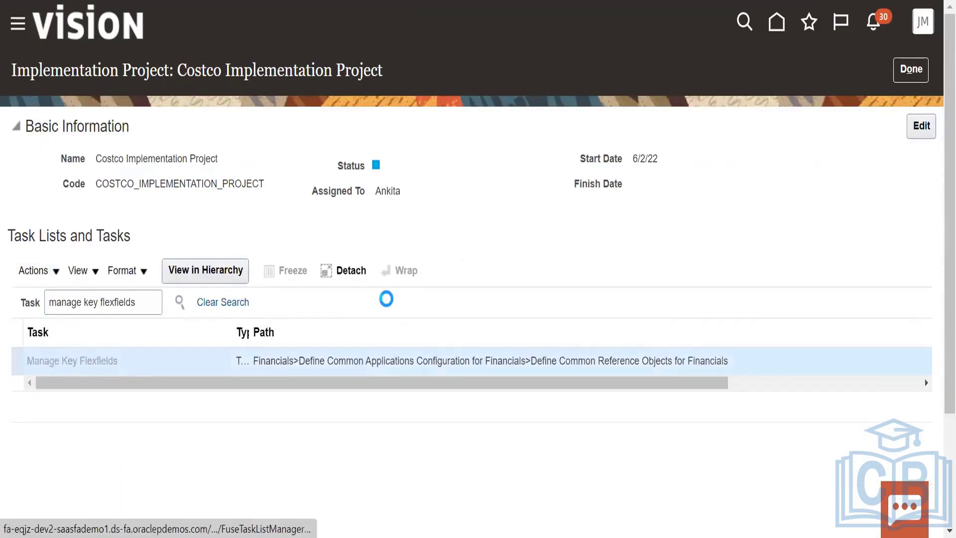
pyautogui.scroll(-3, 387, 316)
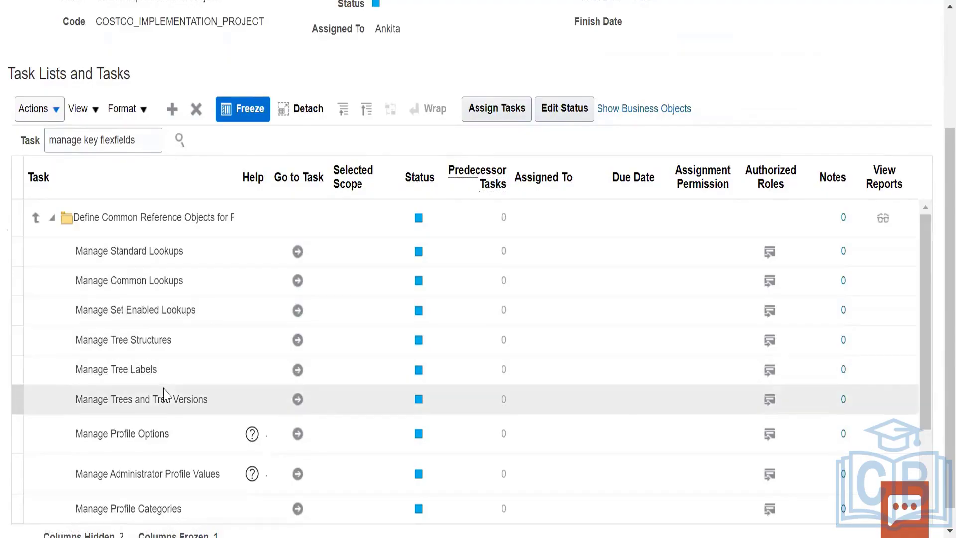
pyautogui.scroll(-3, 170, 426)
pyautogui.scroll(-1, 171, 425)
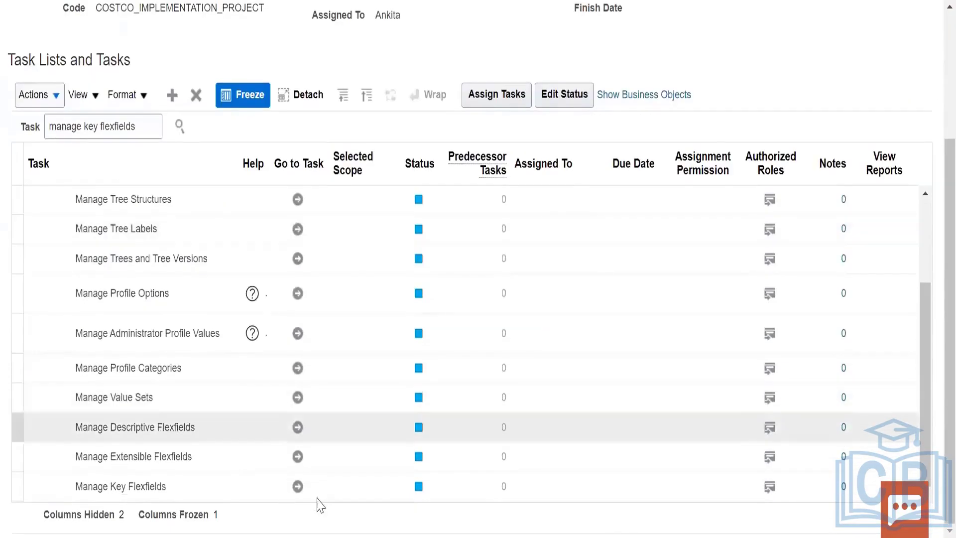
pyautogui.click(298, 487)
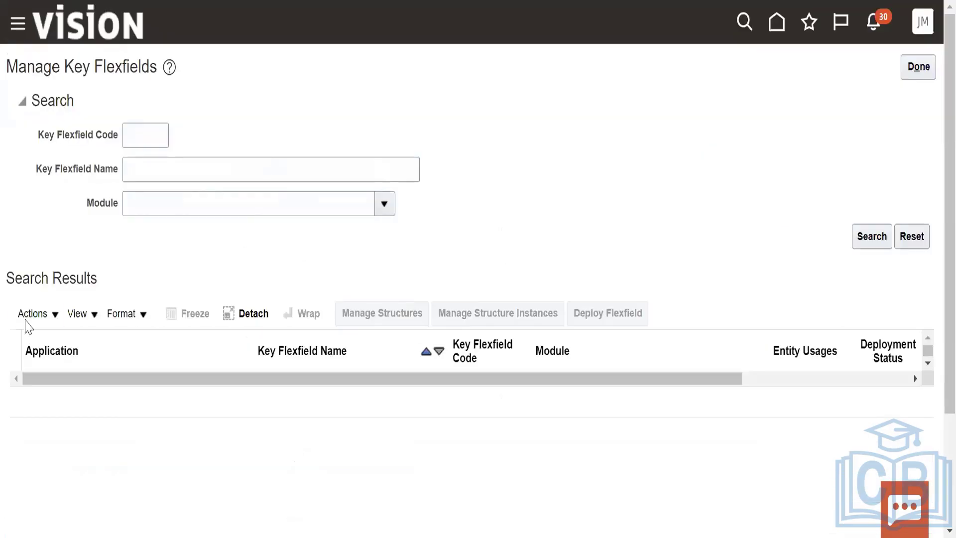
pyautogui.click(59, 319)
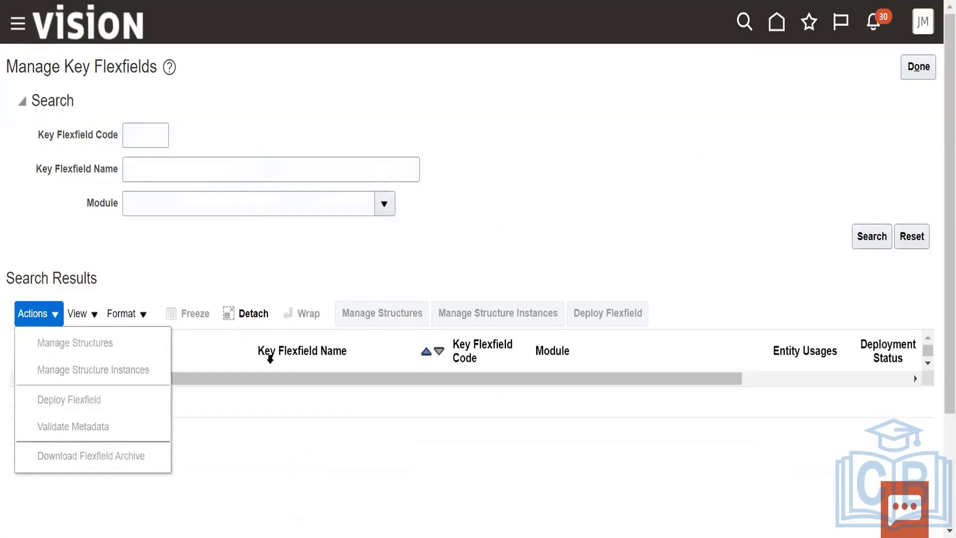
pyautogui.click(269, 379)
pyautogui.click(171, 204)
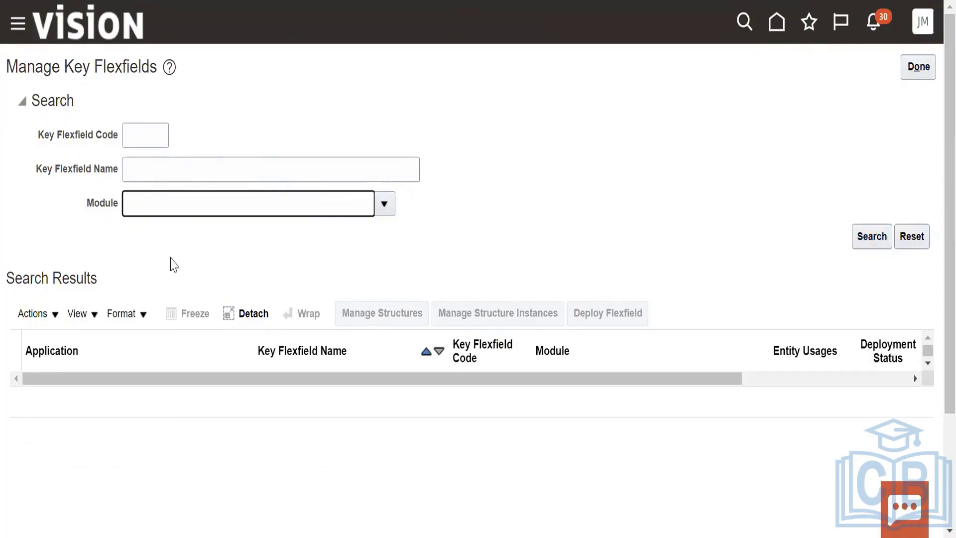
pyautogui.click(47, 320)
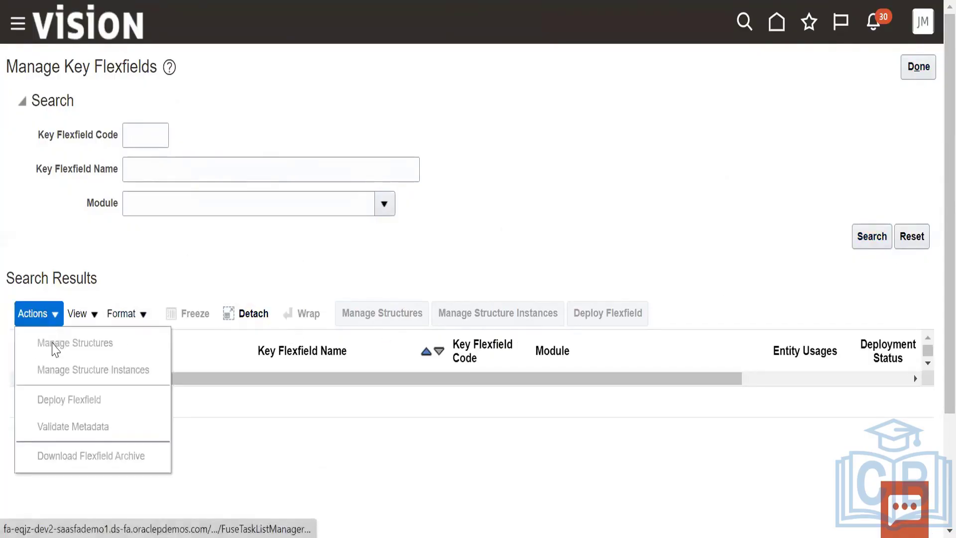
pyautogui.click(252, 439)
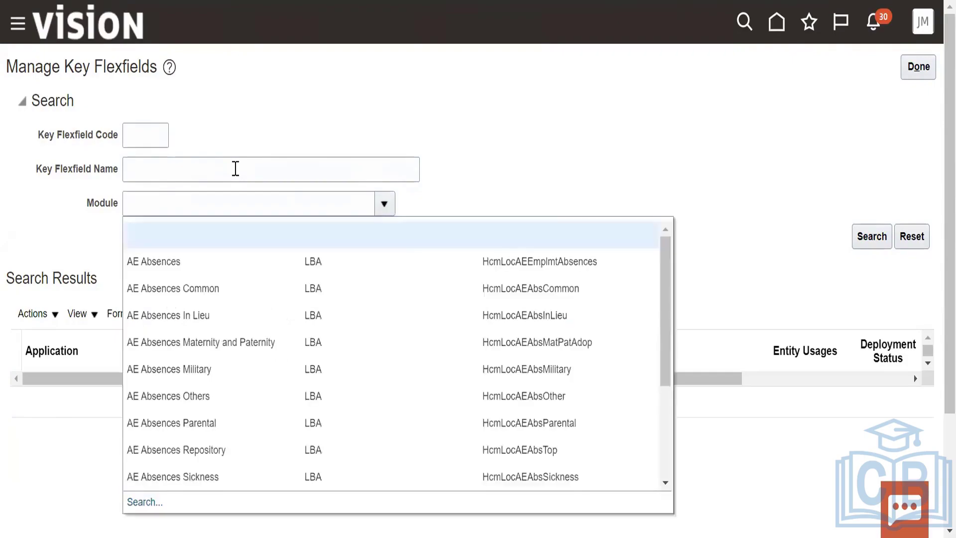
# Search for key flexfields using the name pattern "A%"
pyautogui.click(236, 168)
pyautogui.write('A%')
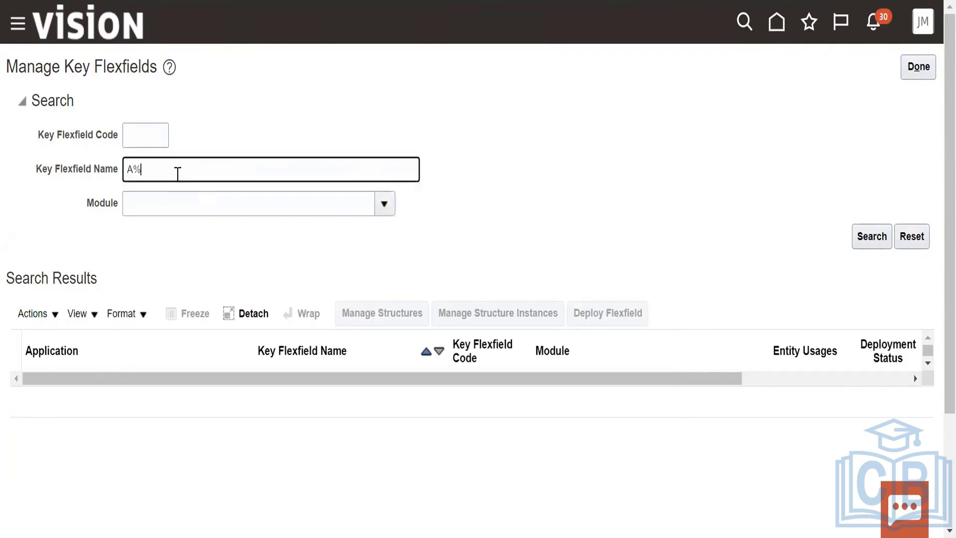
pyautogui.click(859, 244)
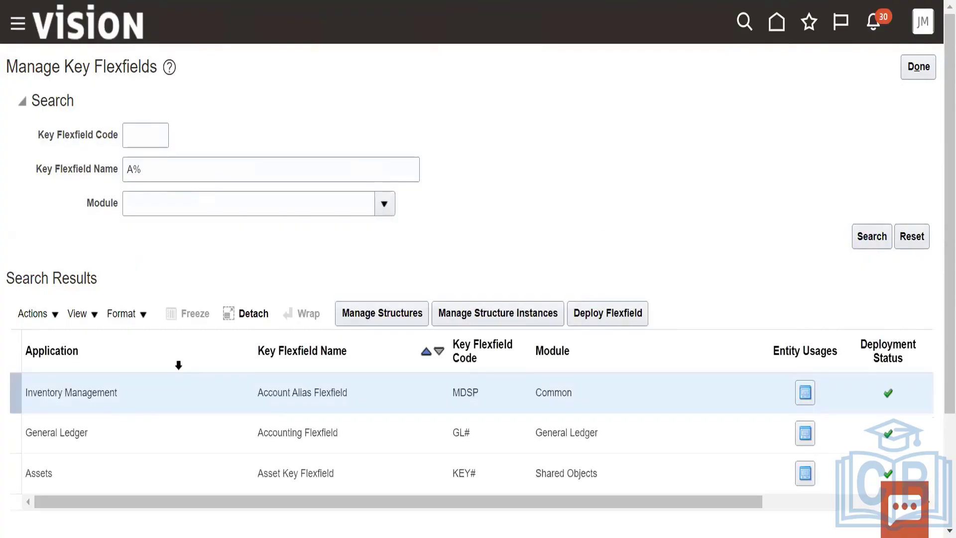
# Search for key flexfields using the name pattern "Human%"
pyautogui.scroll(-2, 137, 405)
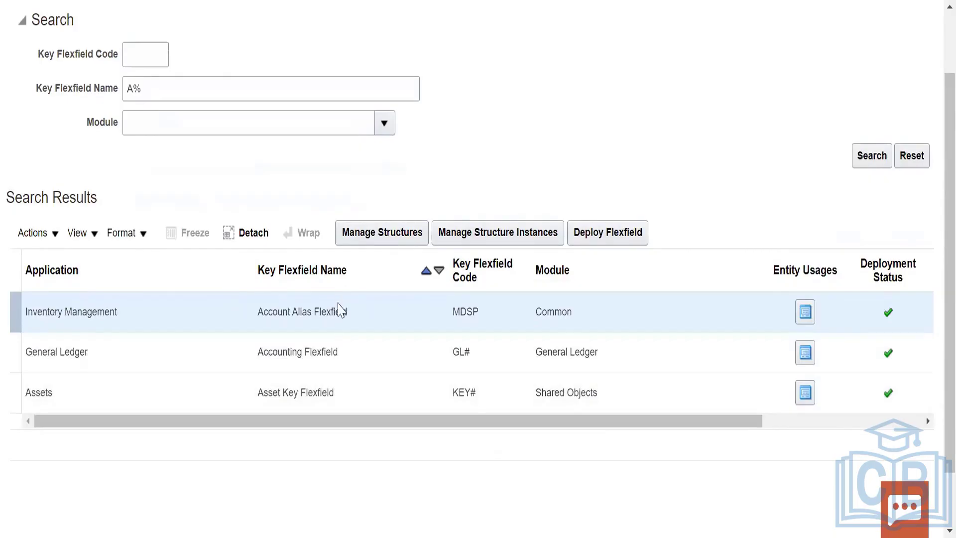
pyautogui.scroll(2, 344, 298)
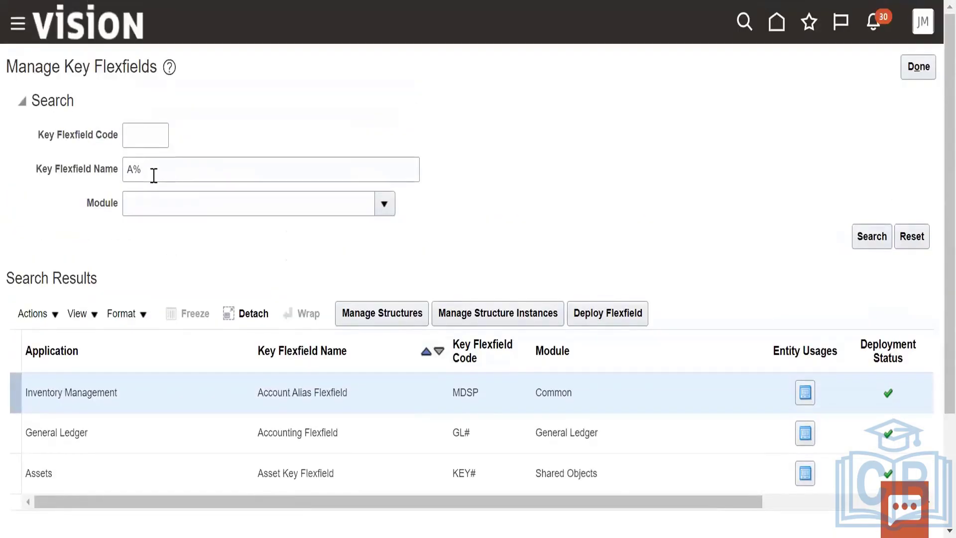
pyautogui.click(137, 170)
pyautogui.press('BackSpace')
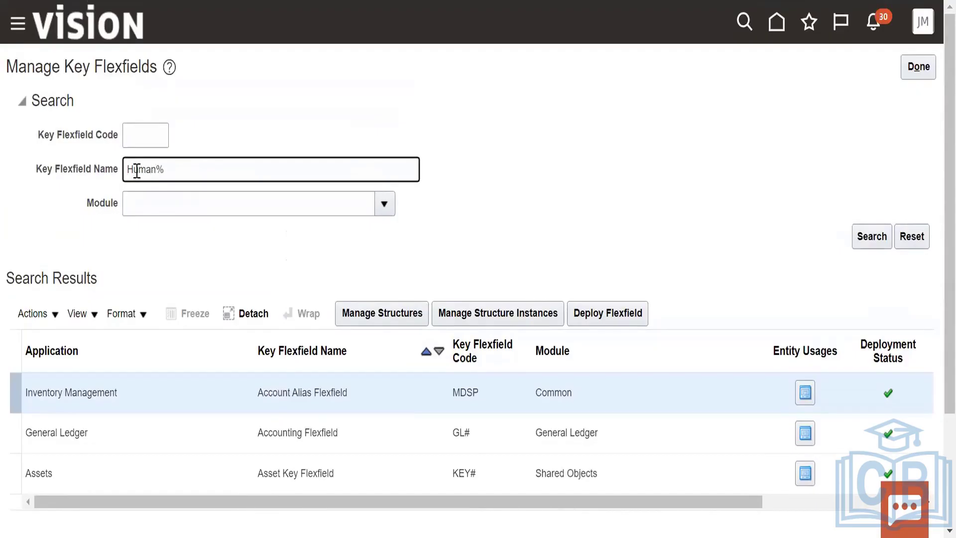
pyautogui.scroll(-2, 742, 311)
pyautogui.click(873, 157)
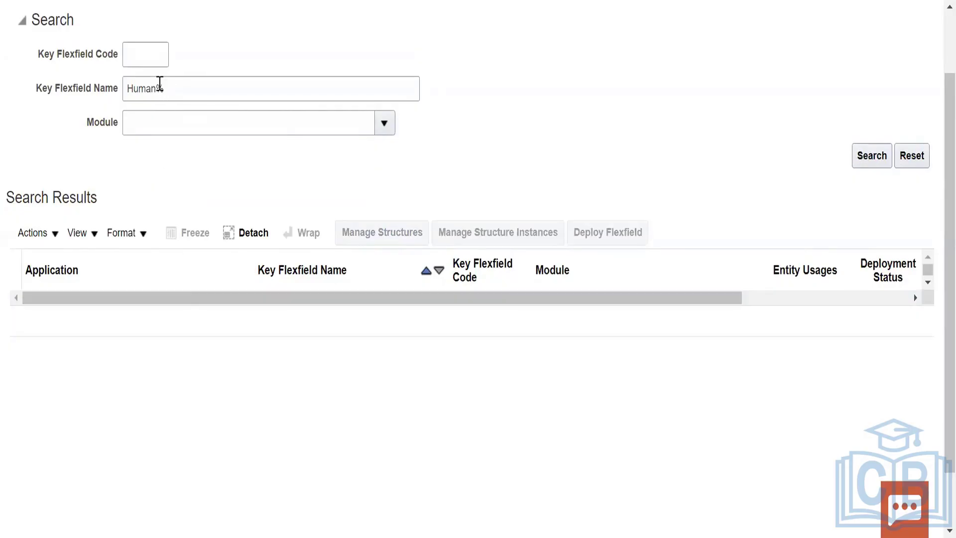
# Search for key flexfields by name using "global" and "HR"
pyautogui.click(160, 82)
pyautogui.press('BackSpace')
pyautogui.press('BackSpace')
pyautogui.press('BackSpace')
pyautogui.press('BackSpace')
pyautogui.press('BackSpace')
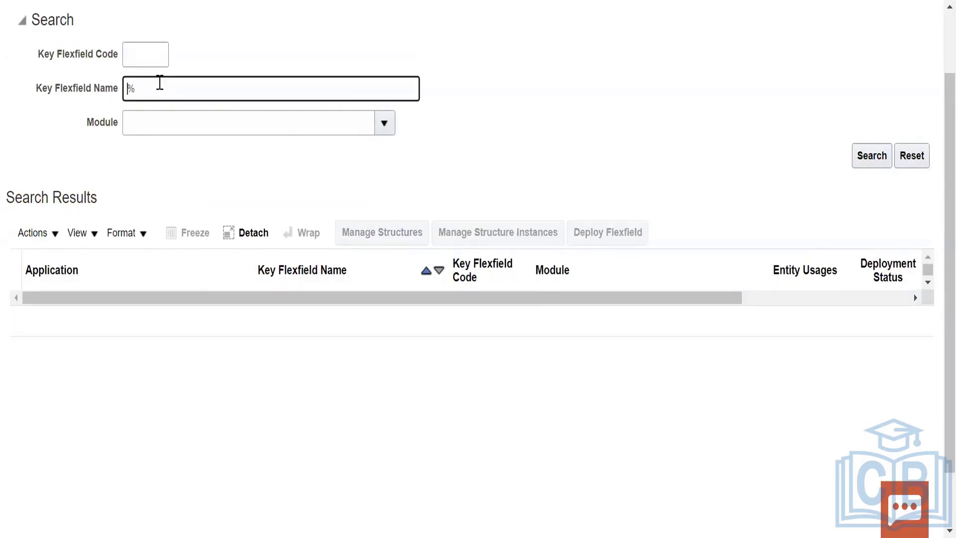
pyautogui.write('global')
pyautogui.click(873, 163)
pyautogui.write('HR')
pyautogui.click(870, 155)
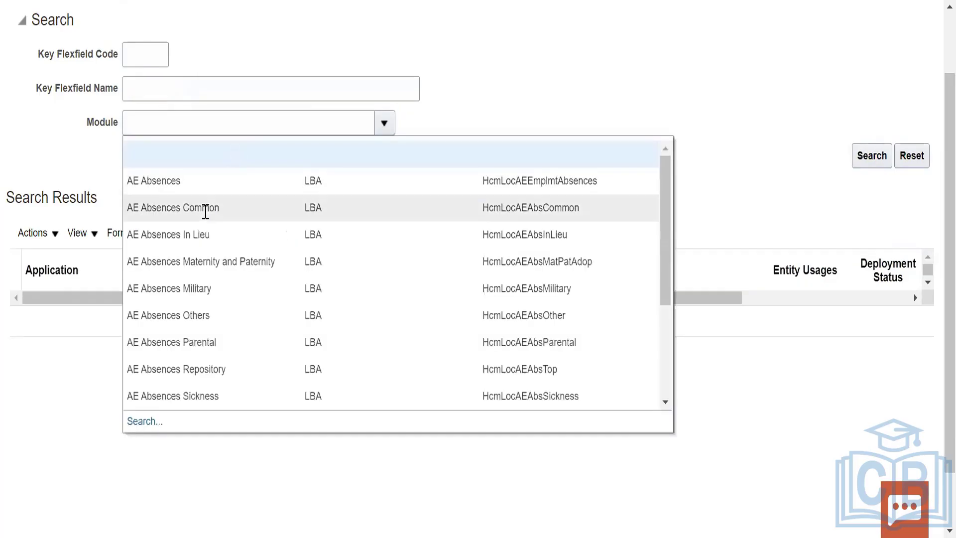
# Search the selectable modules for the user module names "Global%" and "Global%HR%"
pyautogui.click(142, 421)
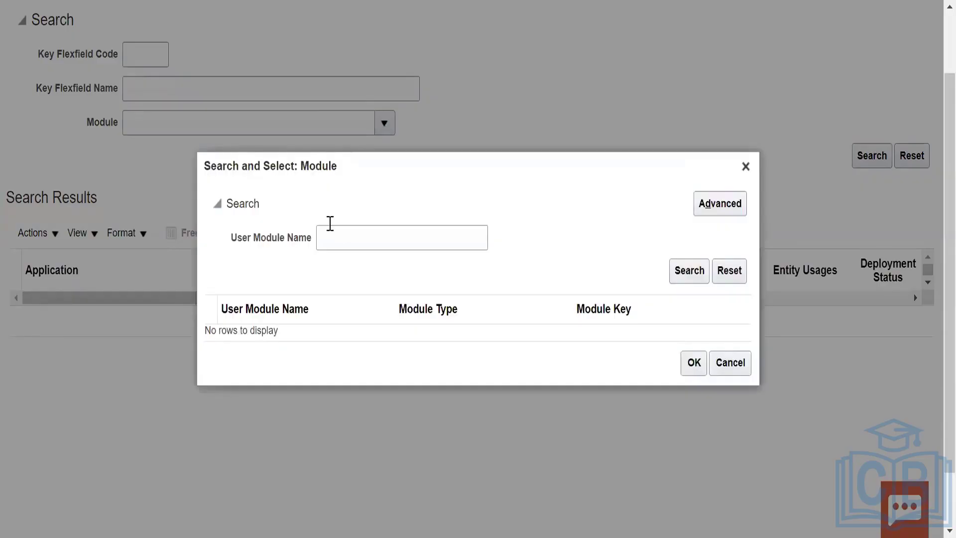
pyautogui.click(333, 237)
pyautogui.write('Global')
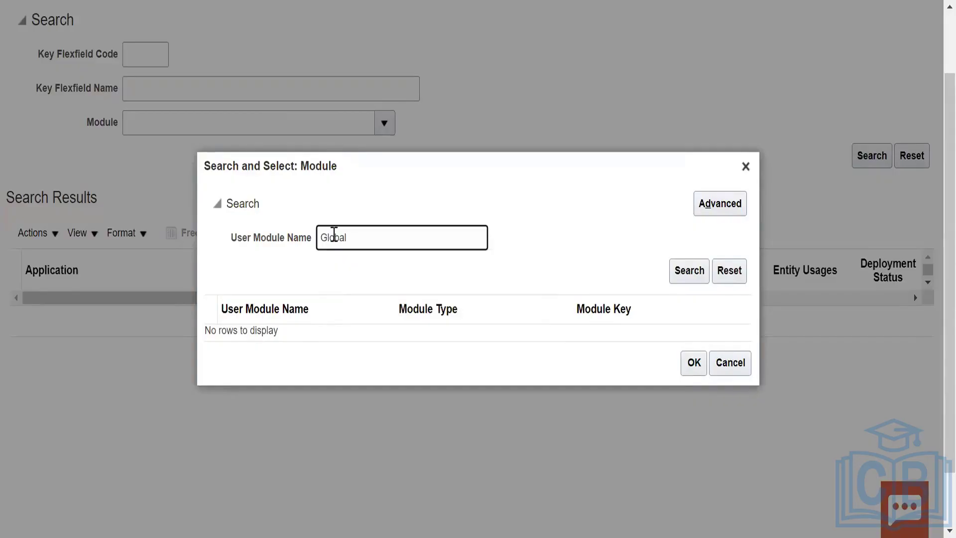
pyautogui.write('%')
pyautogui.click(692, 279)
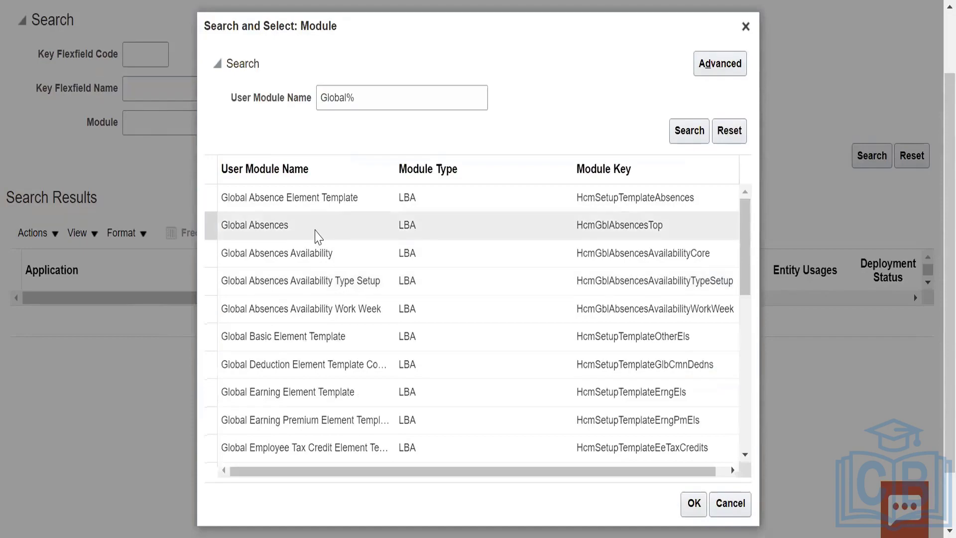
pyautogui.click(363, 95)
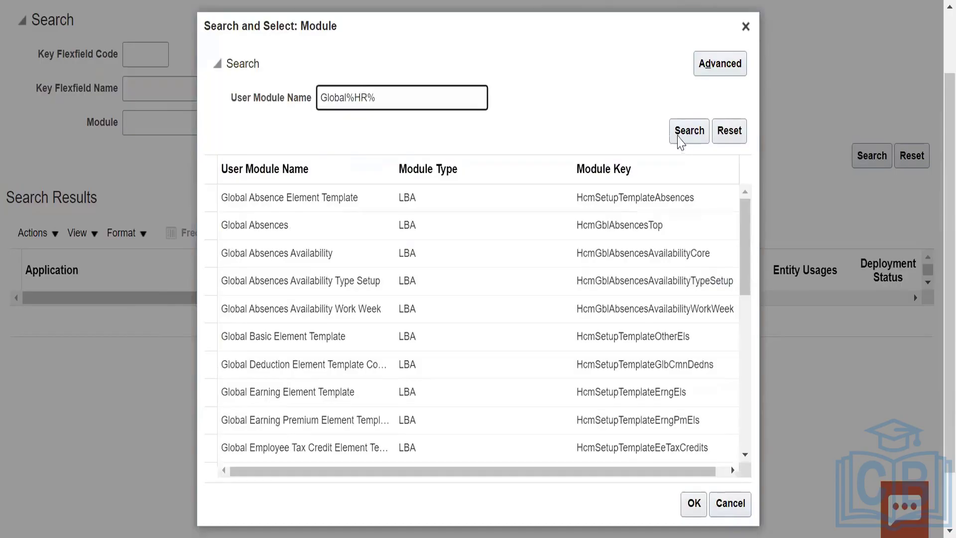
pyautogui.click(687, 131)
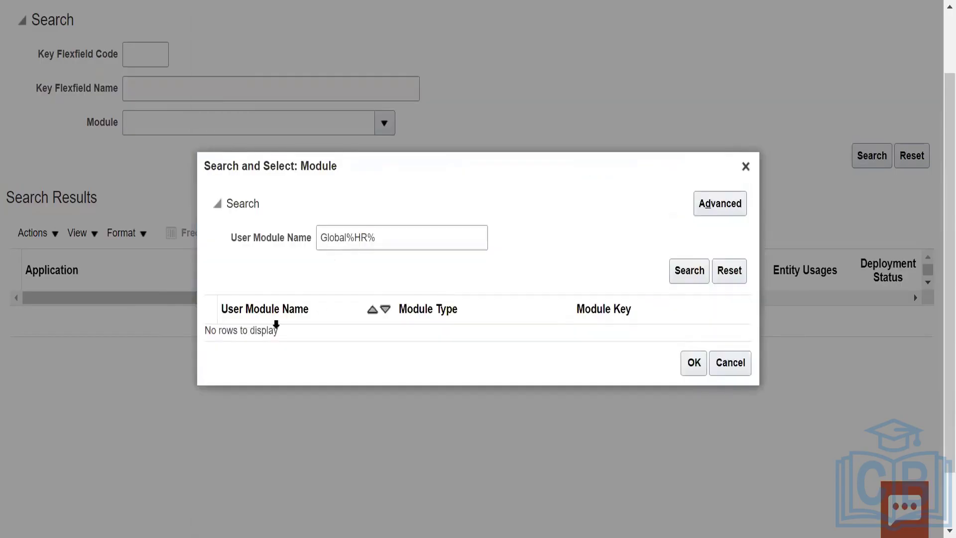
# Pick the Global Absences module from a "Global%" module search and search for its key flexfields
pyautogui.click(389, 229)
pyautogui.press('BackSpace')
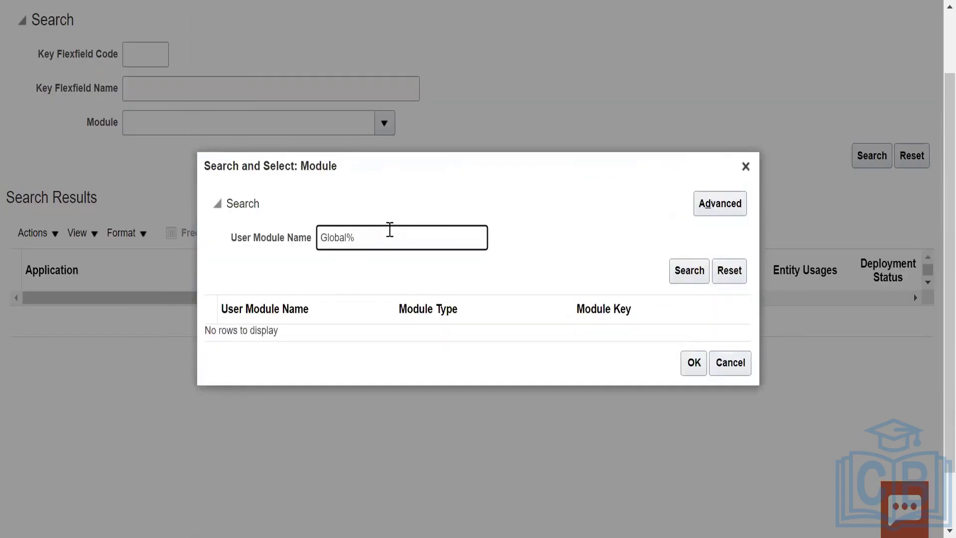
pyautogui.click(689, 270)
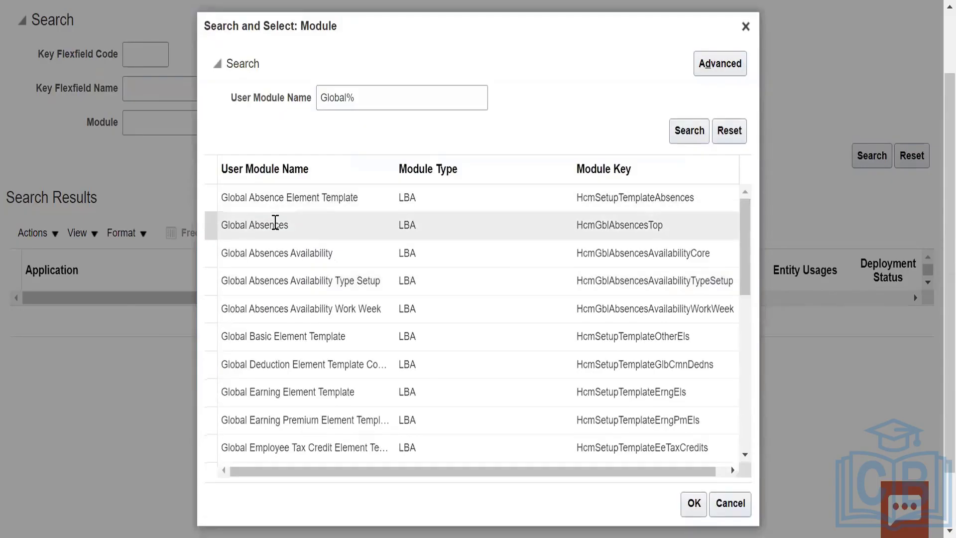
pyautogui.click(275, 221)
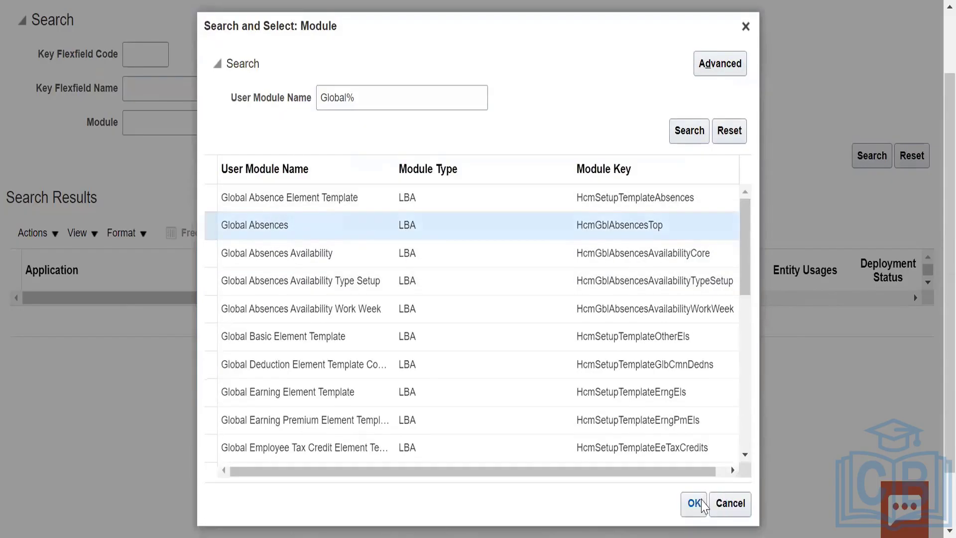
pyautogui.click(694, 503)
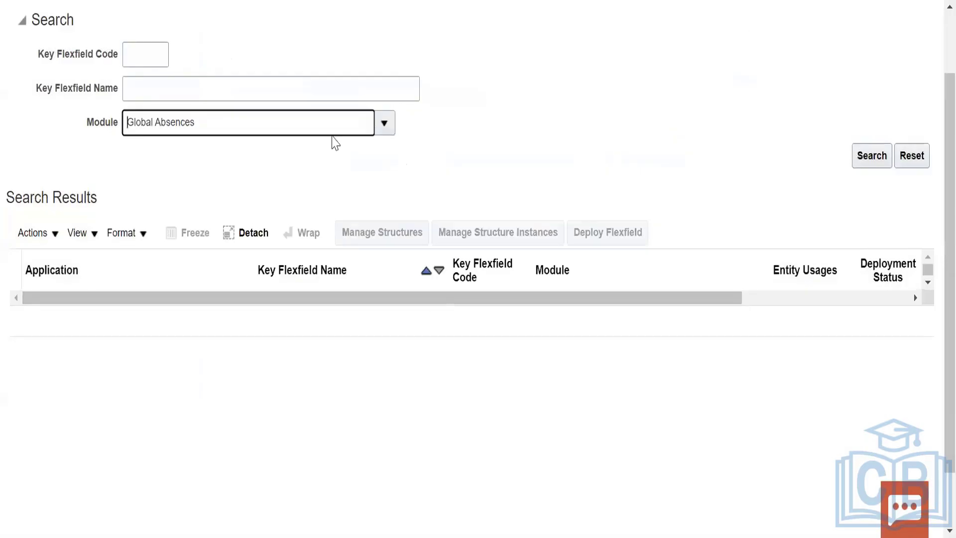
pyautogui.click(875, 159)
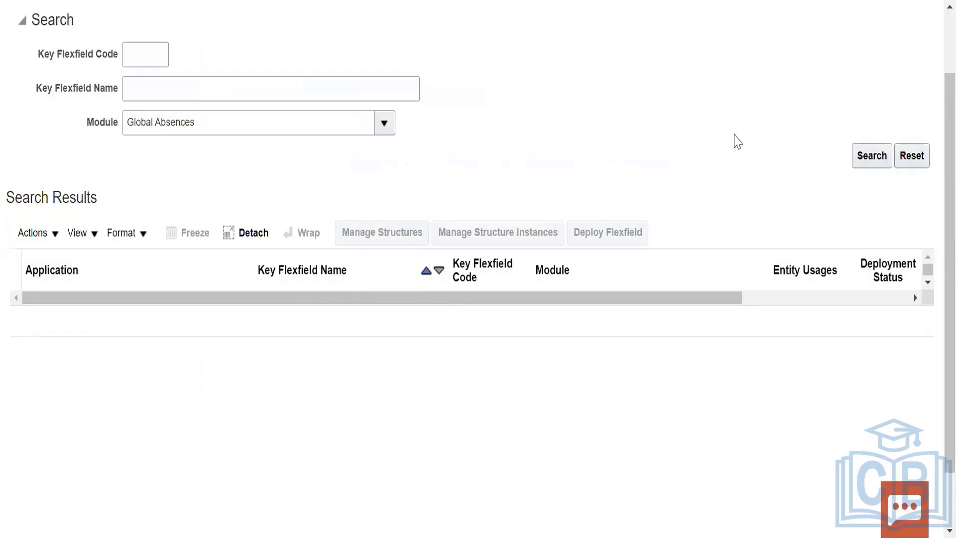
pyautogui.click(885, 158)
# Search for the key flexfield named Job within the Global Absences module
pyautogui.scroll(2, 201, 134)
pyautogui.click(166, 169)
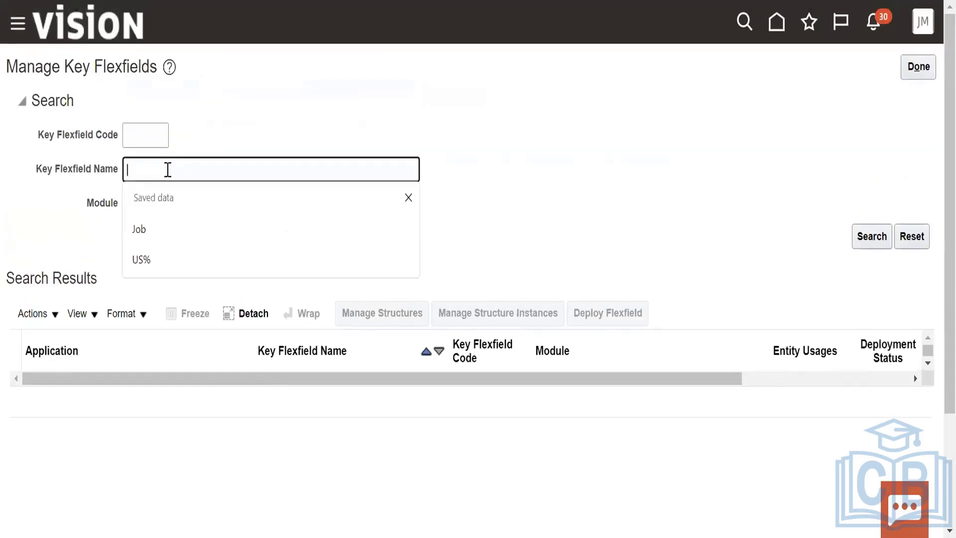
pyautogui.click(159, 228)
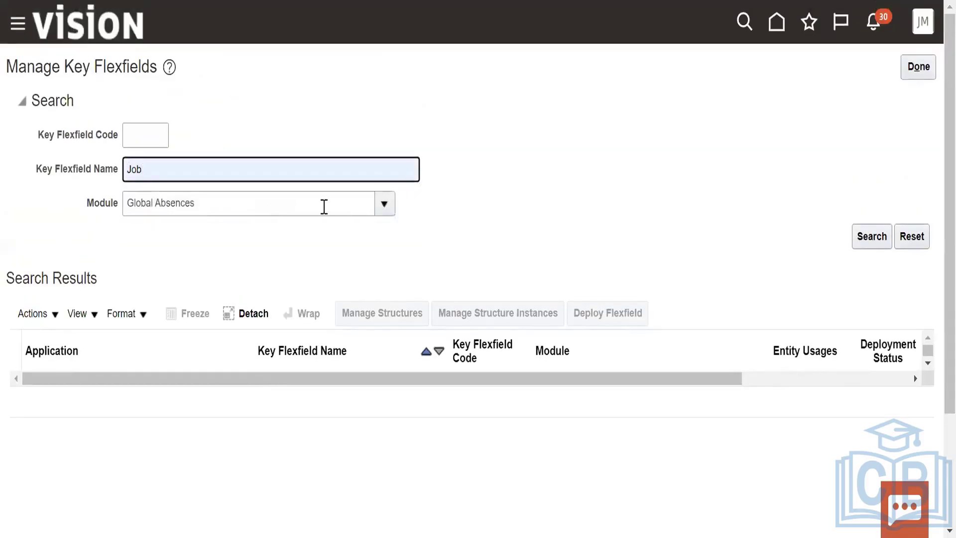
pyautogui.click(887, 238)
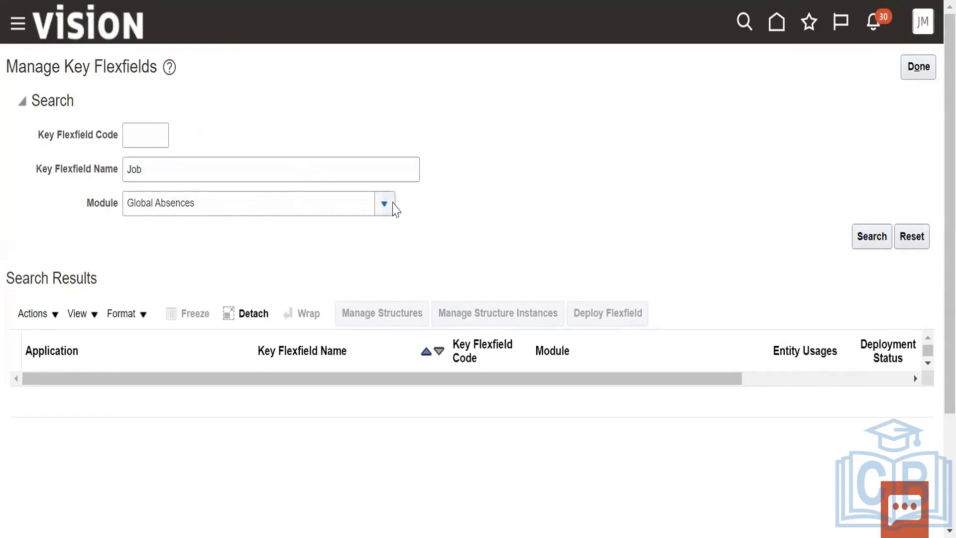
# Search the selectable modules for the user module name "Global HR%"
pyautogui.click(269, 208)
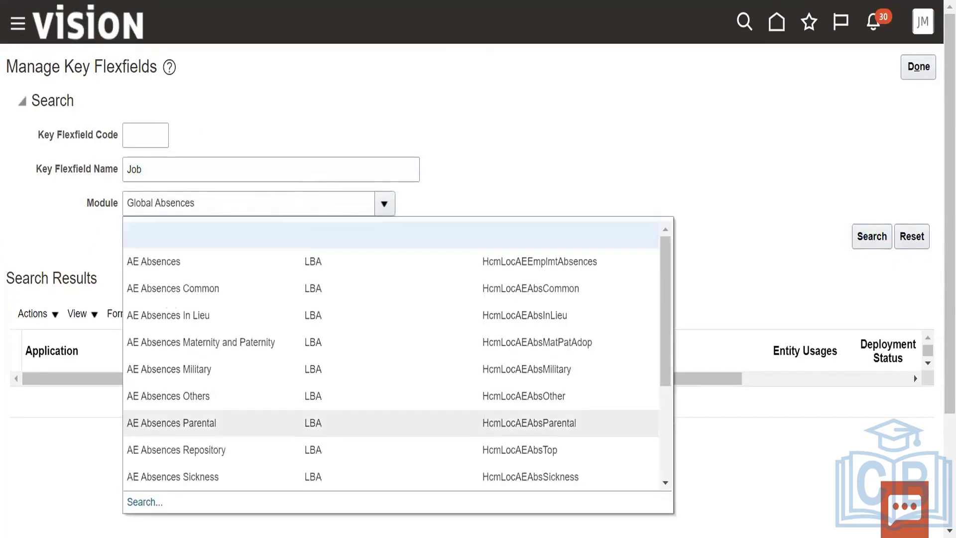
pyautogui.click(149, 505)
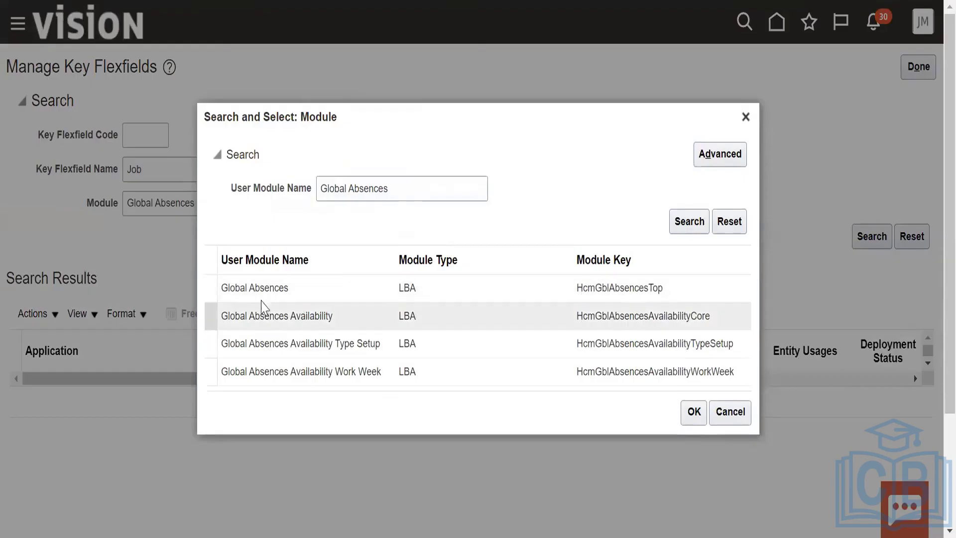
pyautogui.click(419, 189)
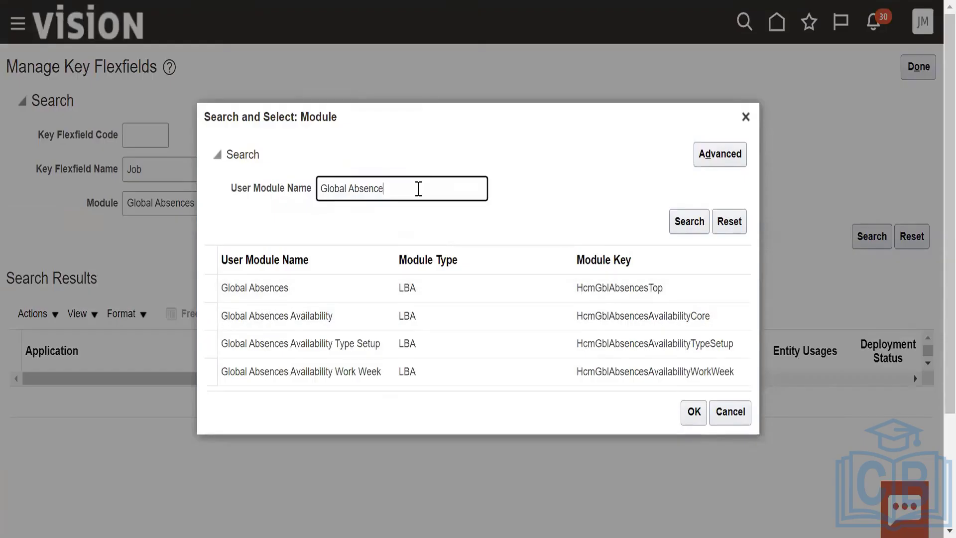
pyautogui.press('BackSpace')
pyautogui.press('BackSpace')
pyautogui.press('BackSpace')
pyautogui.press('BackSpace')
pyautogui.press('BackSpace')
pyautogui.press('BackSpace')
pyautogui.write('HR%')
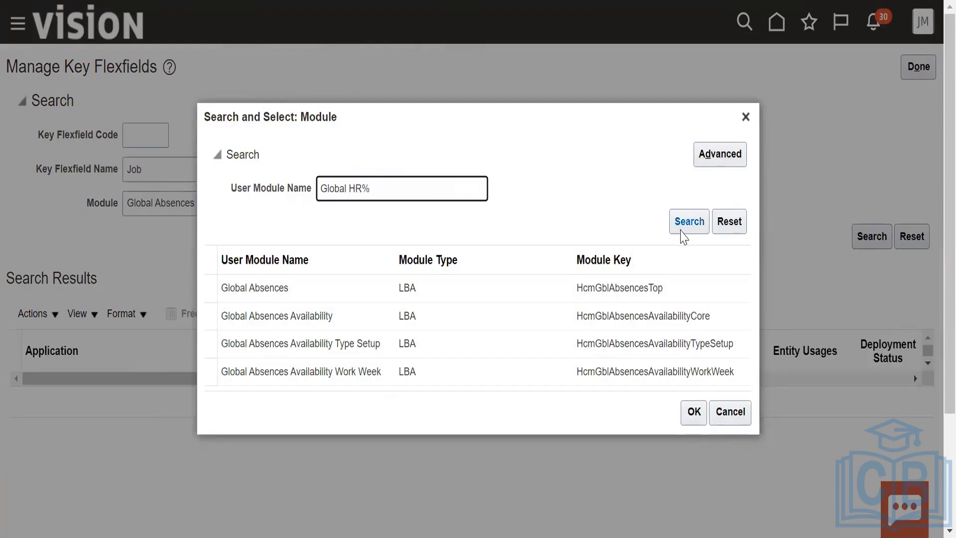
pyautogui.click(682, 230)
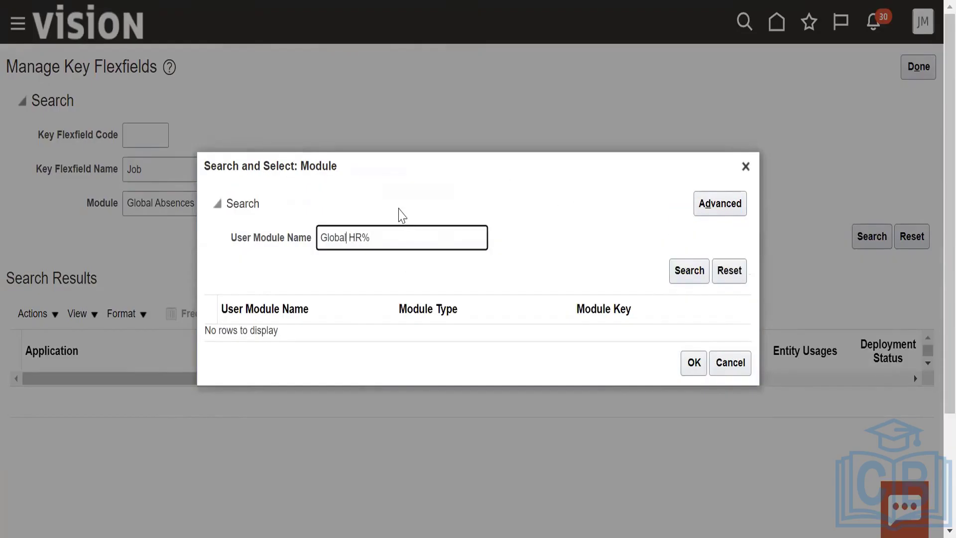
# Search the selectable modules for "Global%HR%" and close the module selection dialog
pyautogui.press('BackSpace')
pyautogui.write('%')
pyautogui.click(694, 272)
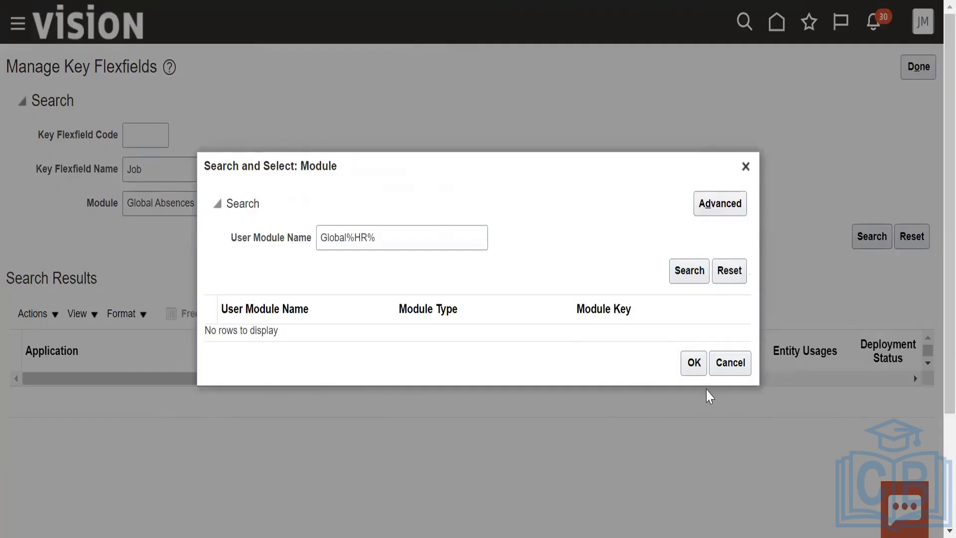
pyautogui.click(693, 363)
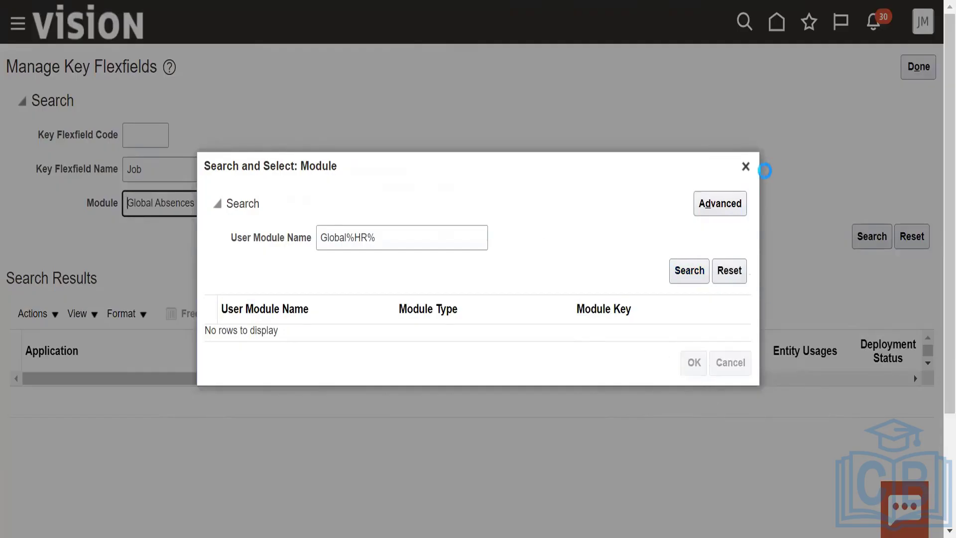
pyautogui.click(745, 166)
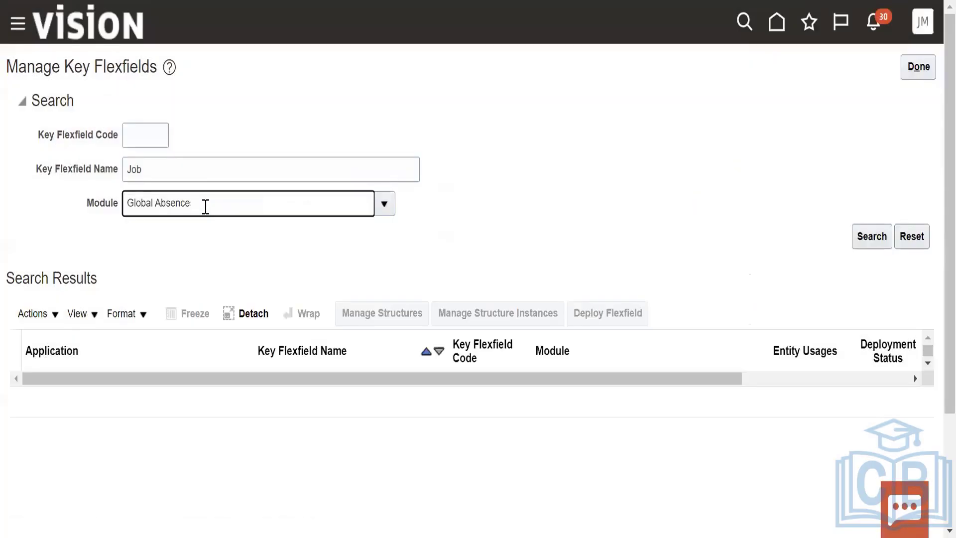
# Try to search for the Job key flexfield with the module entered as "Global%" and "Global%HR%"
pyautogui.press('BackSpace')
pyautogui.press('BackSpace')
pyautogui.press('BackSpace')
pyautogui.press('BackSpace')
pyautogui.press('BackSpace')
pyautogui.press('BackSpace')
pyautogui.click(874, 236)
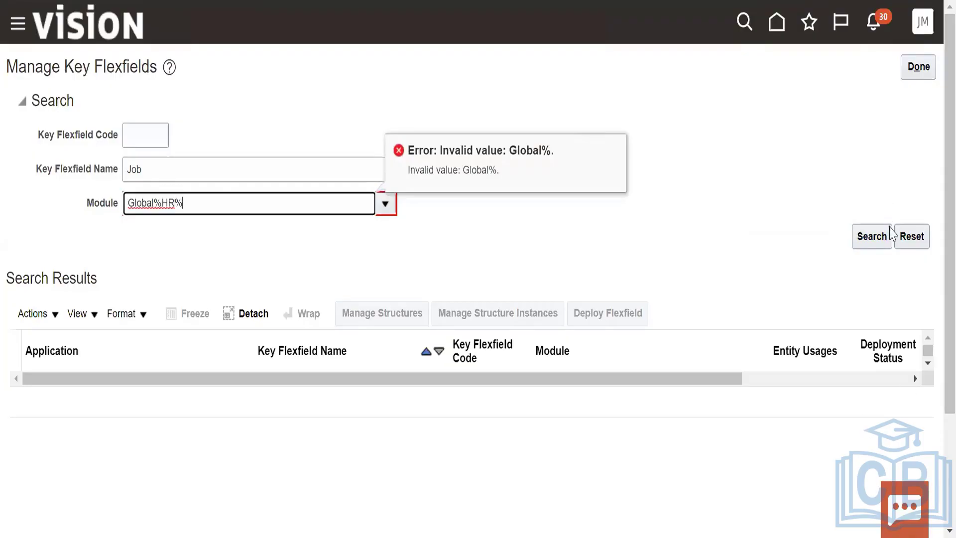
pyautogui.click(876, 237)
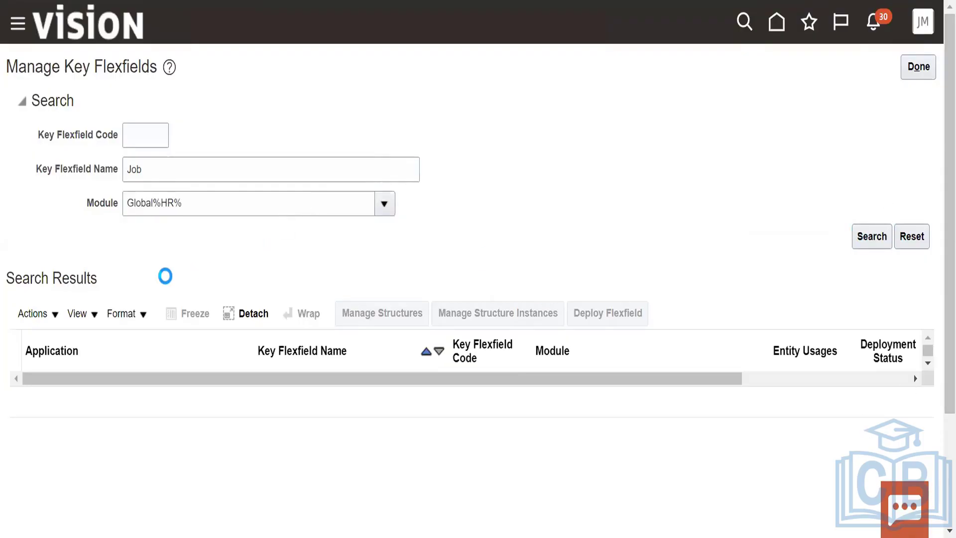
pyautogui.press('BackSpace')
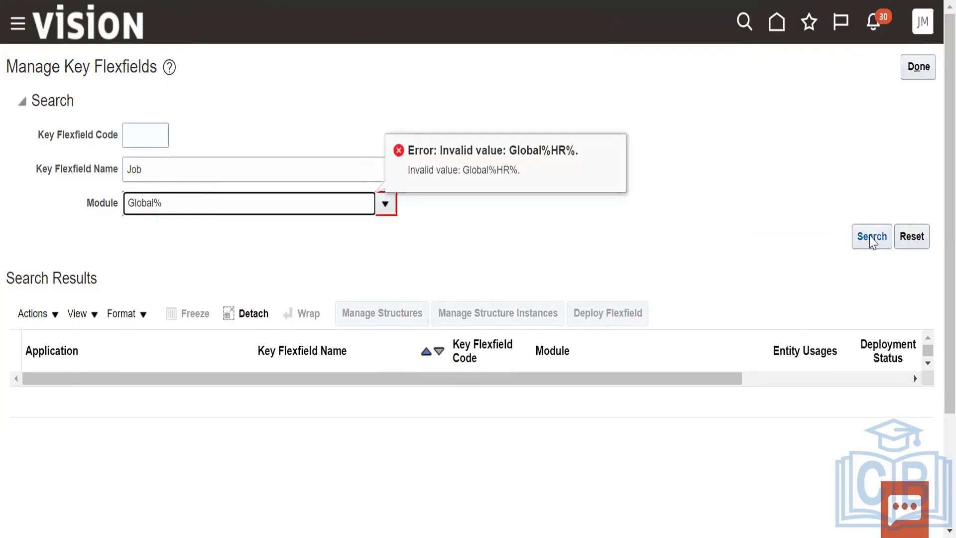
pyautogui.click(872, 237)
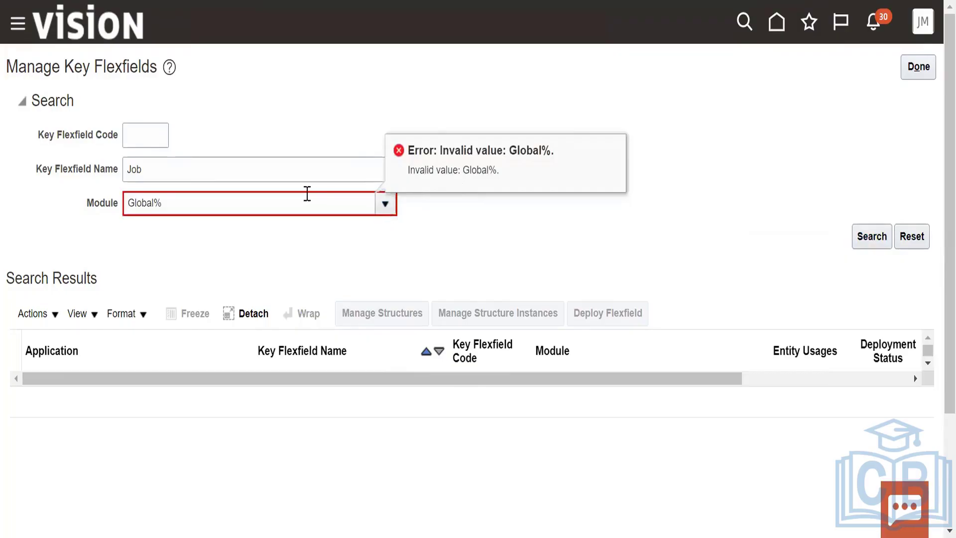
# Pick Global Payroll as the module from a "Global%" module search and search for the Job key flexfield in it
pyautogui.click(298, 210)
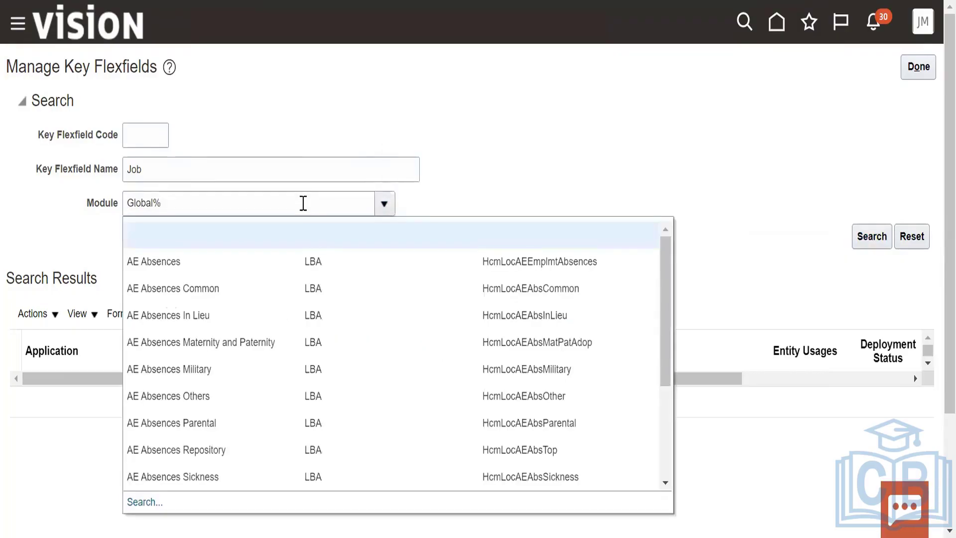
pyautogui.click(144, 502)
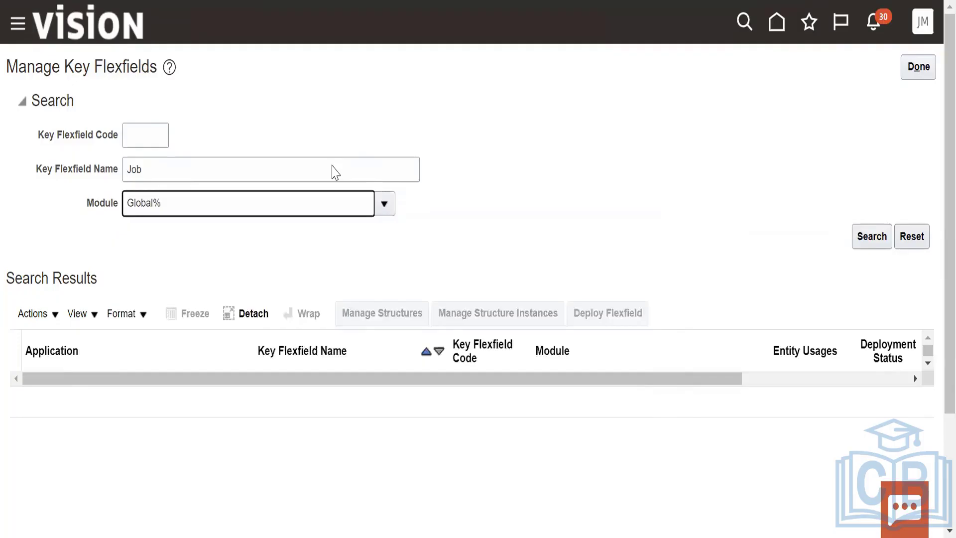
pyautogui.click(688, 273)
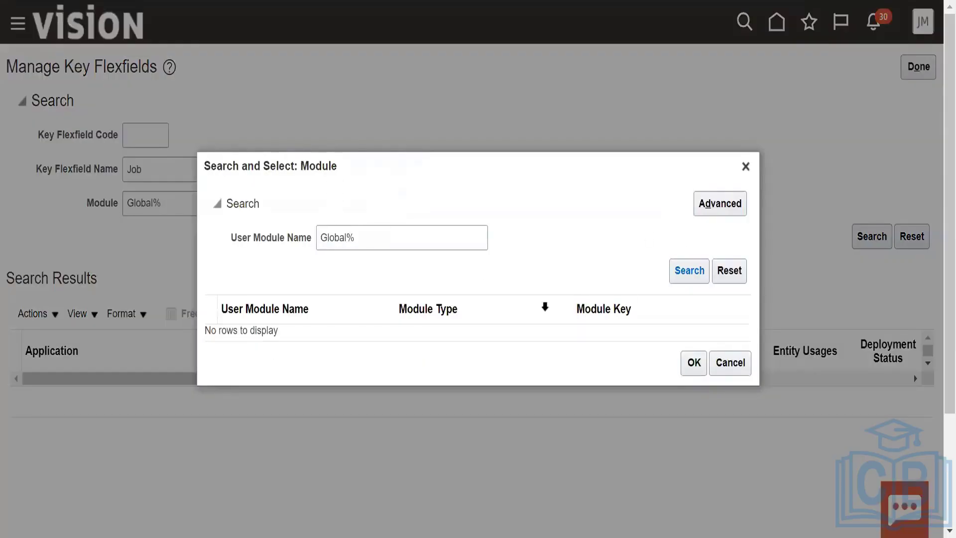
pyautogui.scroll(-10, 363, 368)
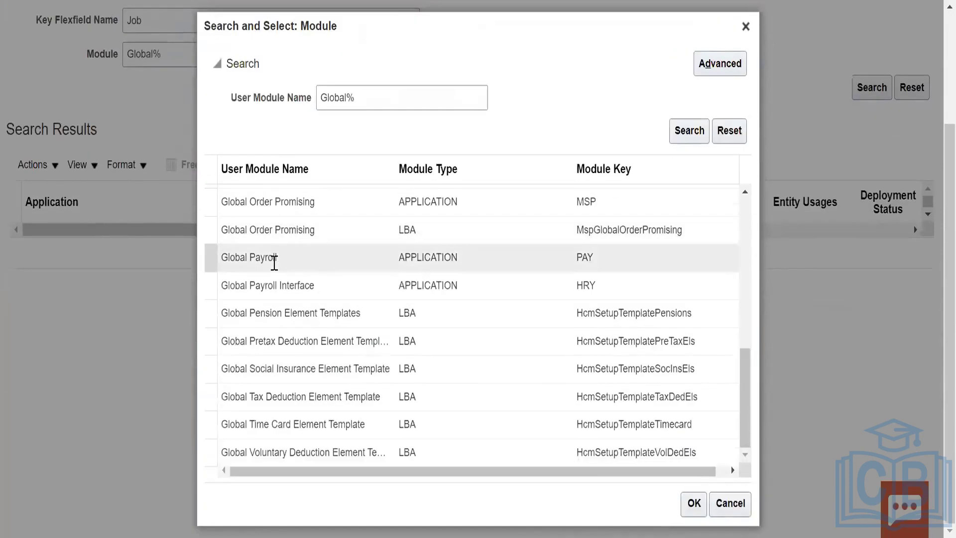
pyautogui.click(274, 259)
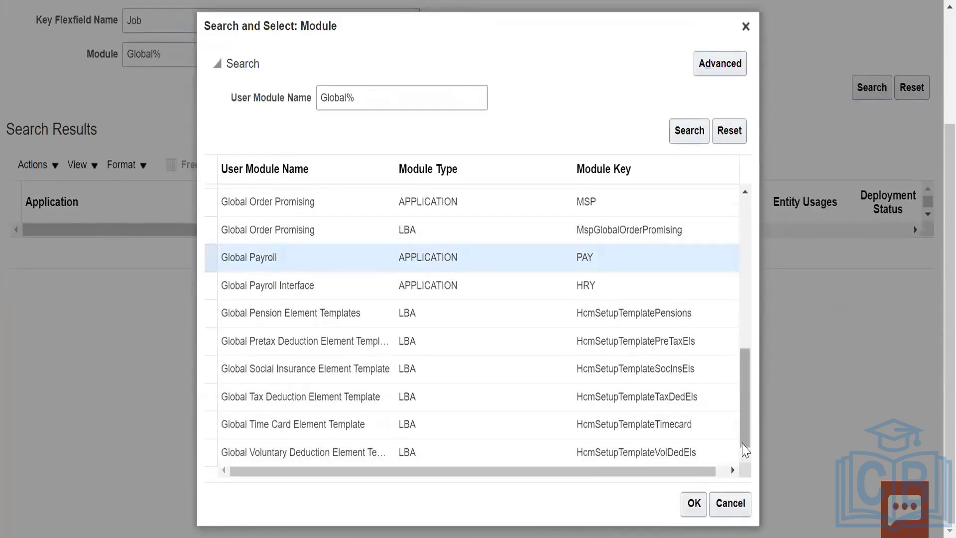
pyautogui.click(694, 503)
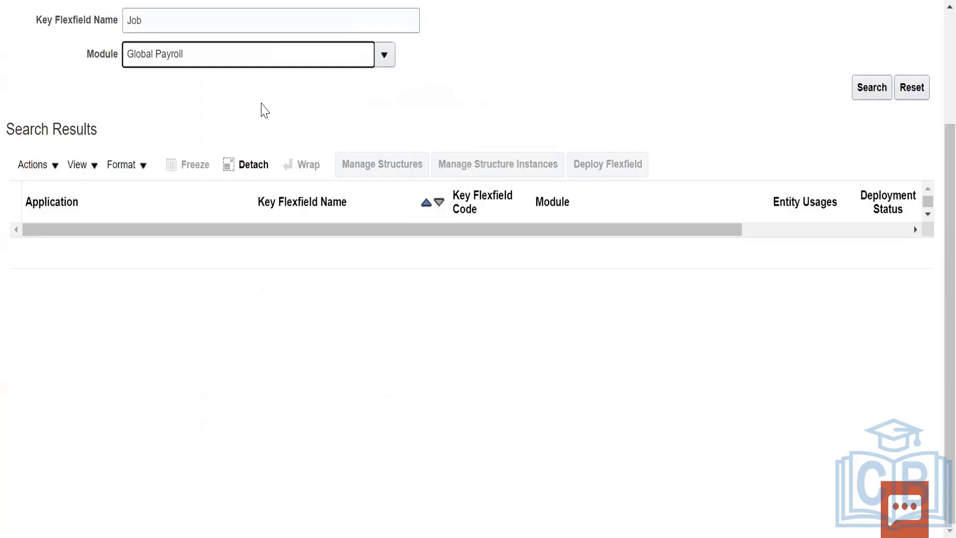
pyautogui.scroll(1, 264, 111)
pyautogui.click(877, 168)
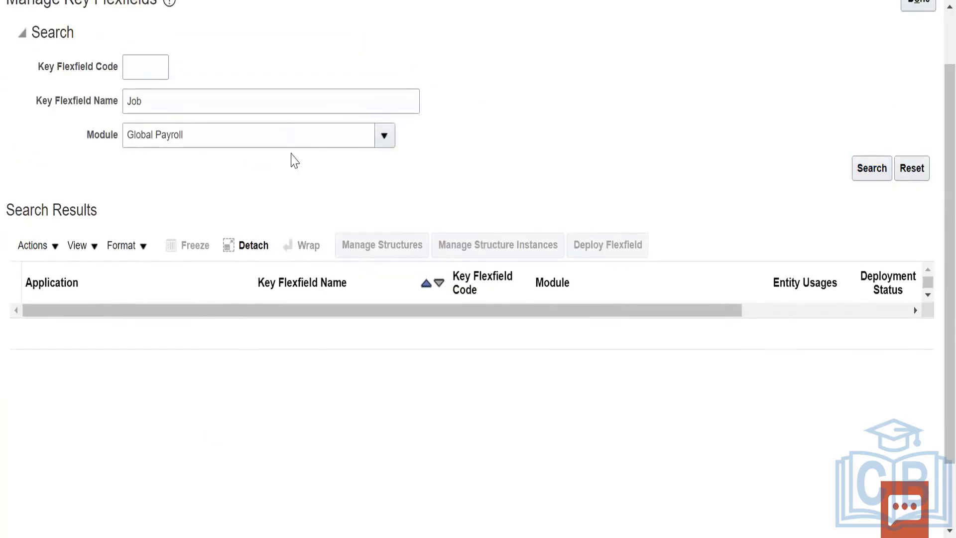
# Clear the module filter and search for key flexfields with the name "cost%"
pyautogui.scroll(2, 292, 158)
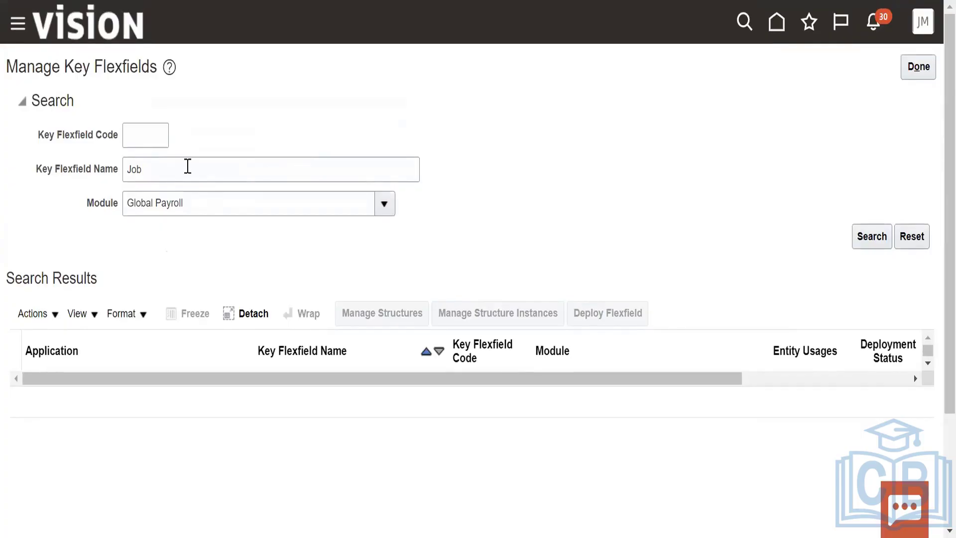
pyautogui.click(188, 166)
pyautogui.hotkey('ctrl', 'a')
pyautogui.press('BackSpace')
pyautogui.write('cos')
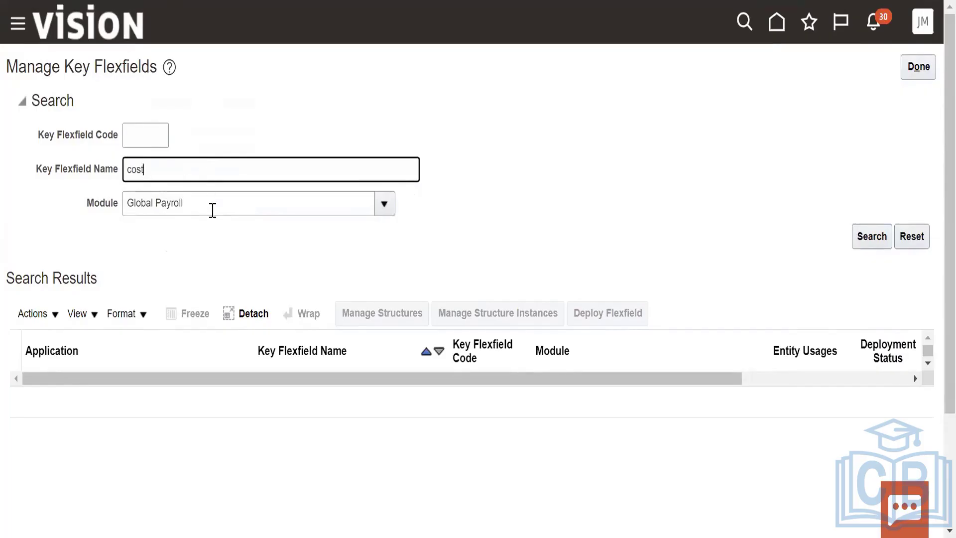
pyautogui.click(212, 209)
pyautogui.press('BackSpace')
pyautogui.press('BackSpace')
pyautogui.press('BackSpace')
pyautogui.press('BackSpace')
pyautogui.press('BackSpace')
pyautogui.press('BackSpace')
pyautogui.press('BackSpace')
pyautogui.press('BackSpace')
pyautogui.press('BackSpace')
pyautogui.press('BackSpace')
pyautogui.press('BackSpace')
pyautogui.press('BackSpace')
pyautogui.press('BackSpace')
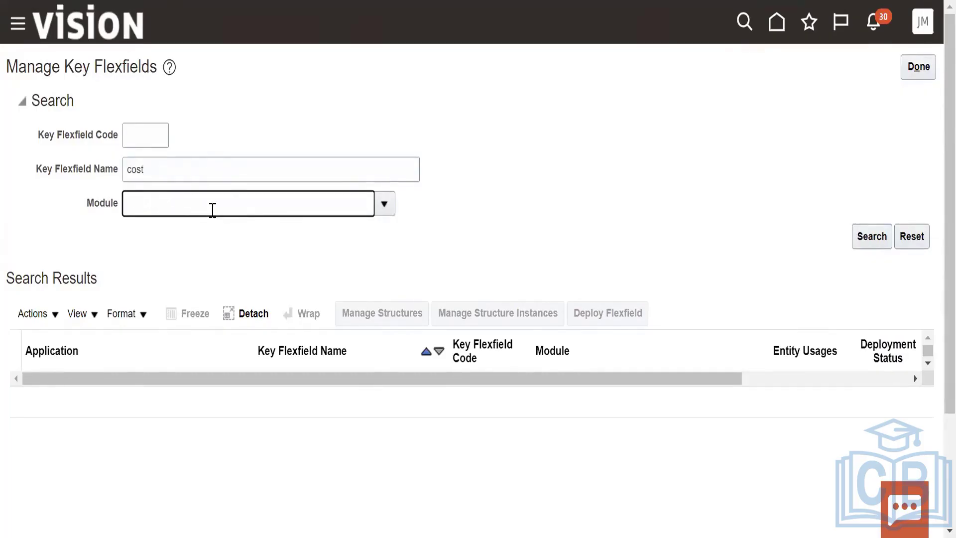
pyautogui.click(229, 168)
pyautogui.write('%')
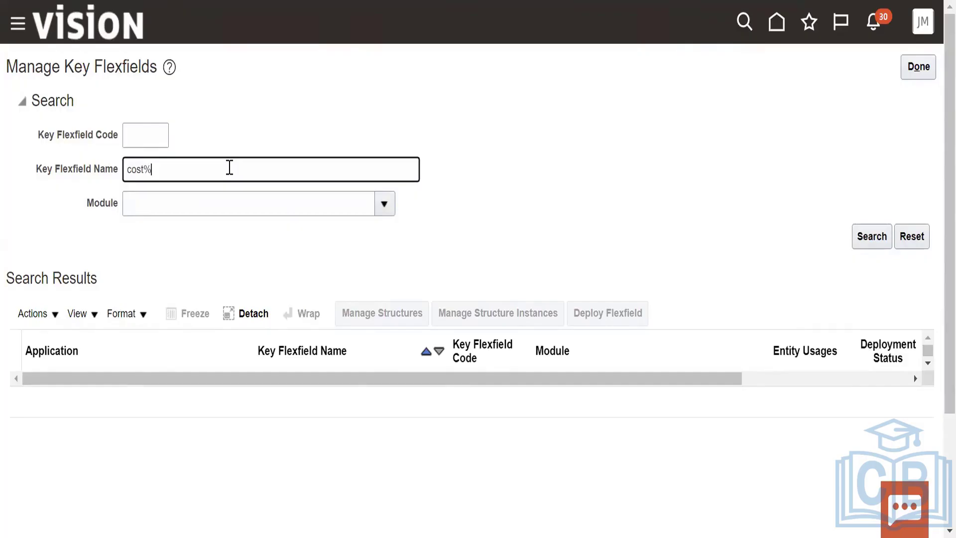
pyautogui.click(870, 235)
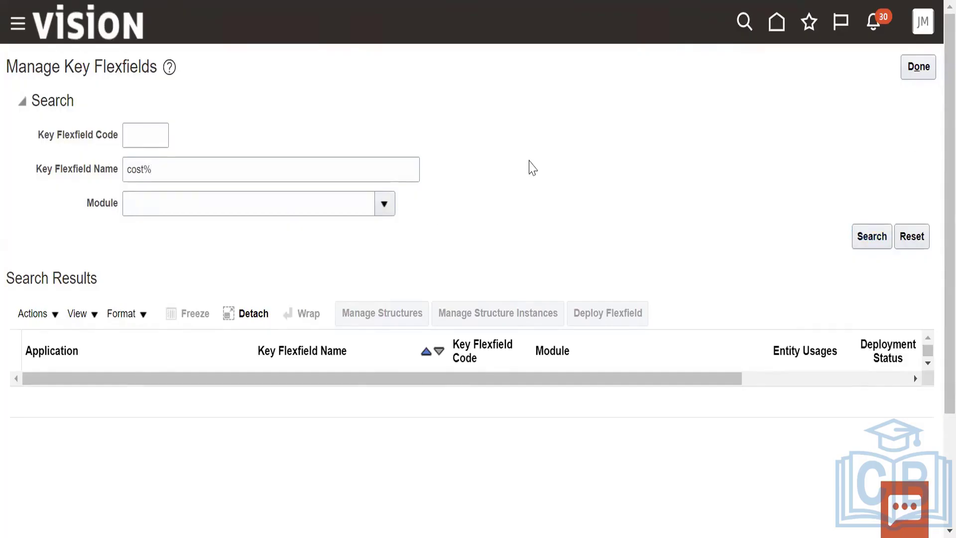
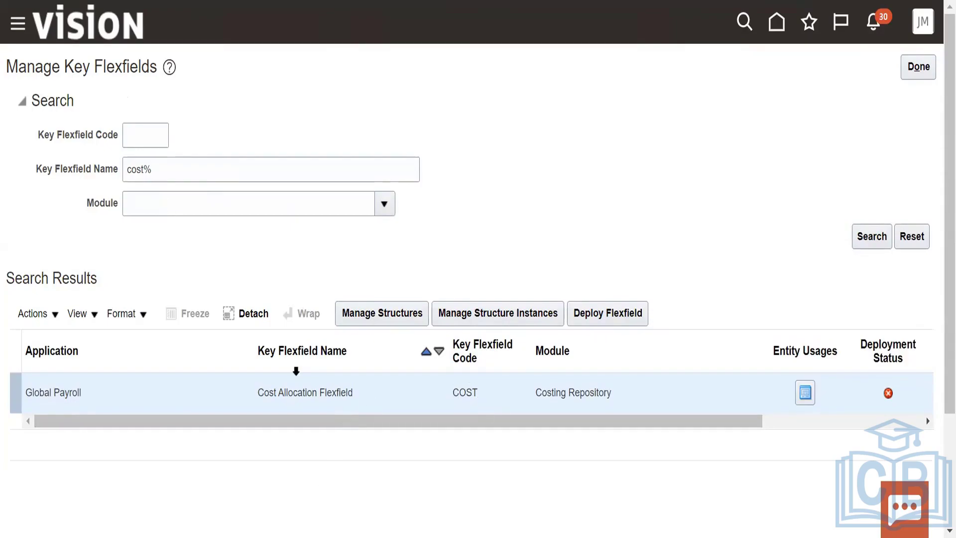
# Open structure management for the Cost Allocation Flexfield and start creating a new structure
pyautogui.tripleClick(294, 393)
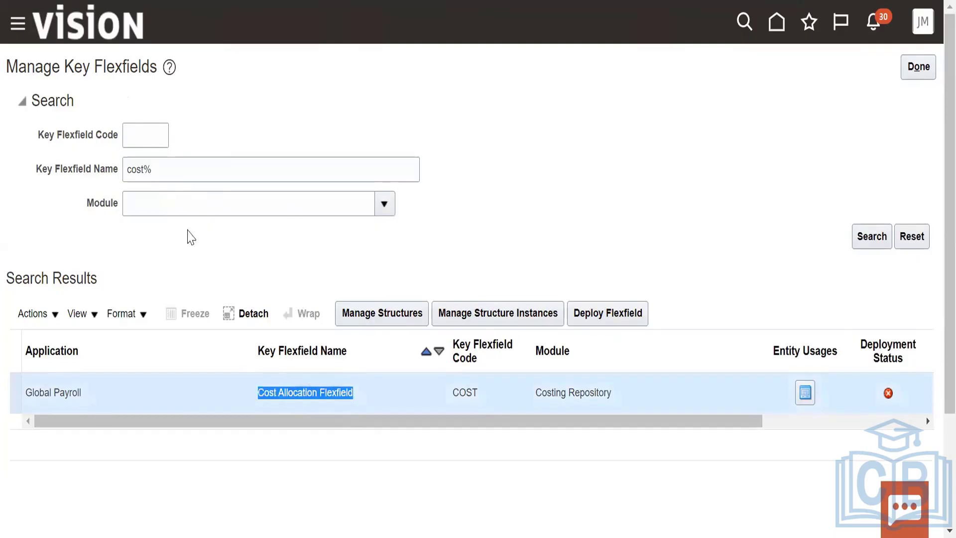
pyautogui.click(398, 314)
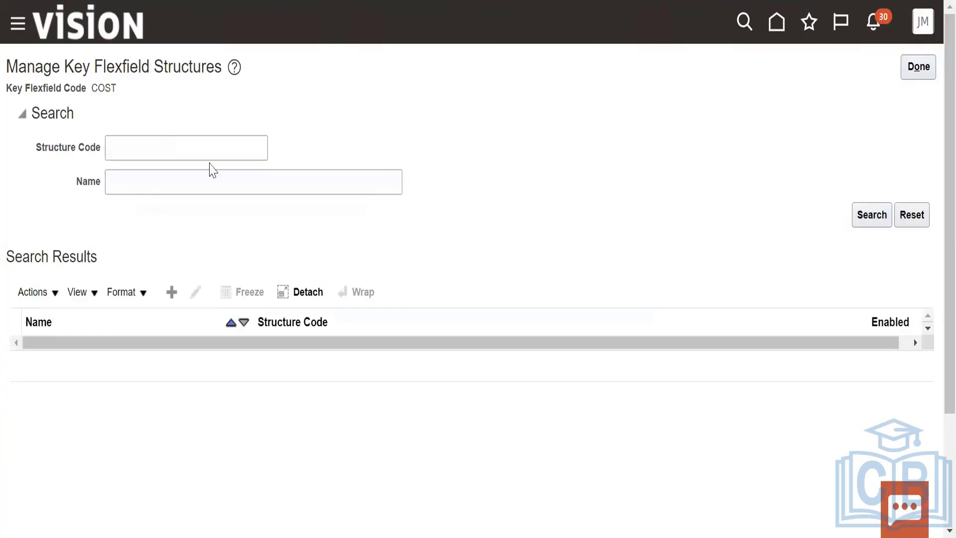
pyautogui.click(38, 295)
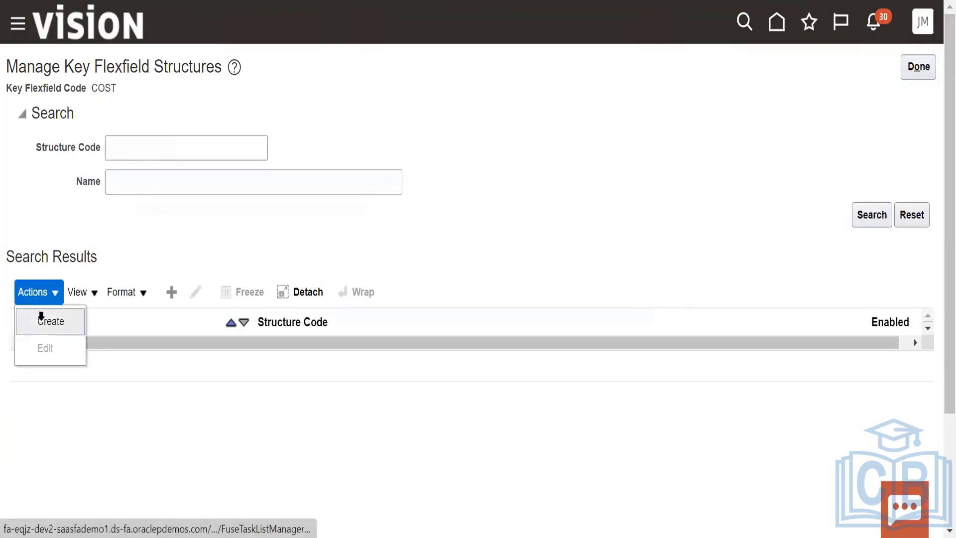
pyautogui.click(40, 321)
# Enter structure code "US_Cost Allocation", name "US_cost allocation" and delimiter "-", and save the structure
pyautogui.click(156, 118)
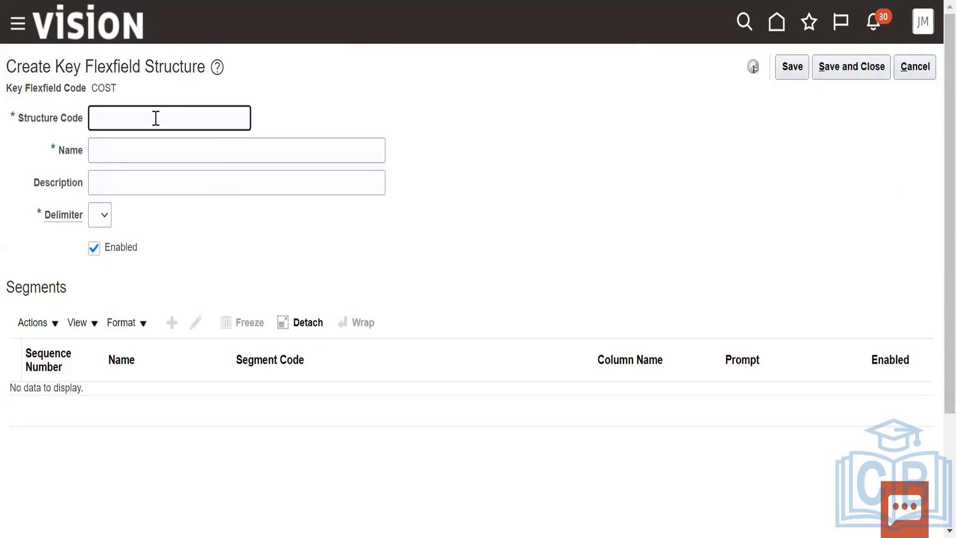
pyautogui.write('US_Cost Alloca')
pyautogui.click(151, 153)
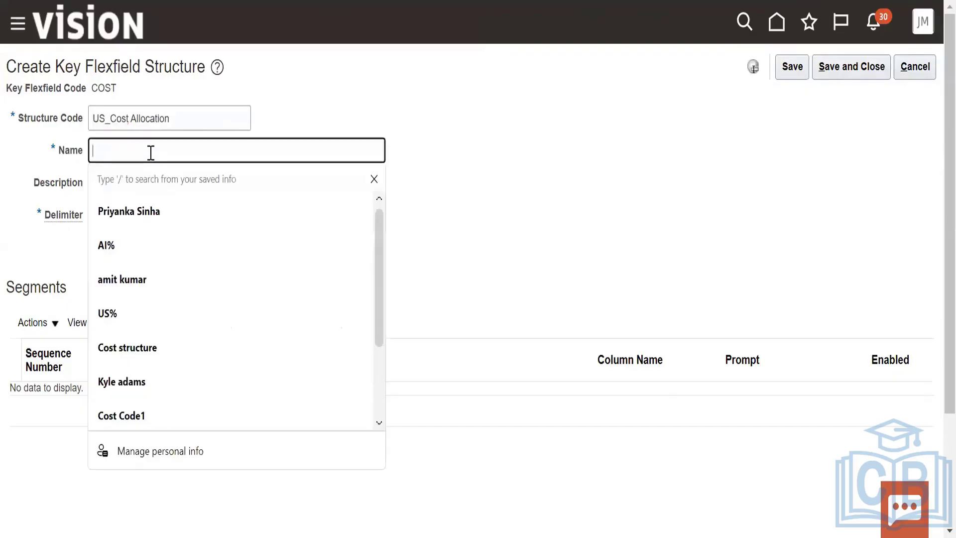
pyautogui.write('US_A')
pyautogui.press('BackSpace')
pyautogui.write('c')
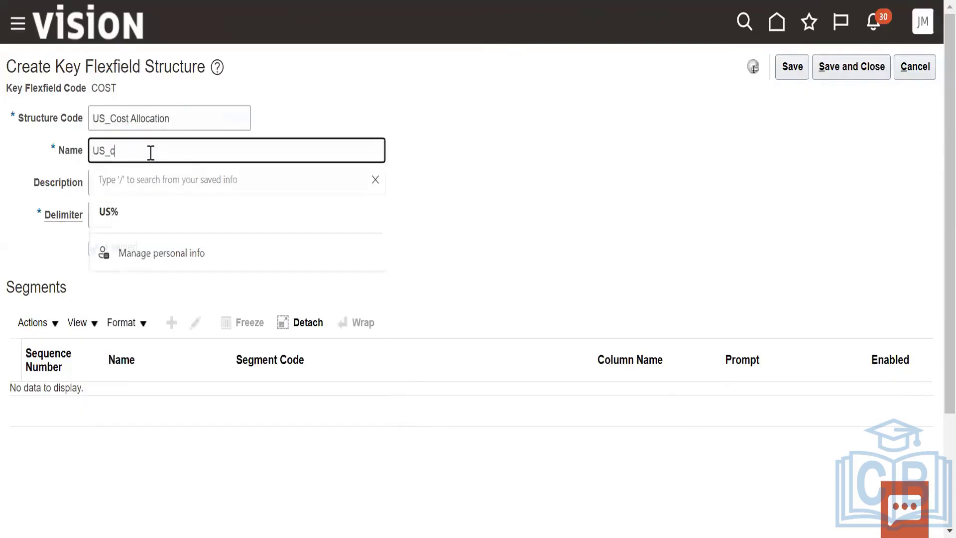
pyautogui.write('ost allocation')
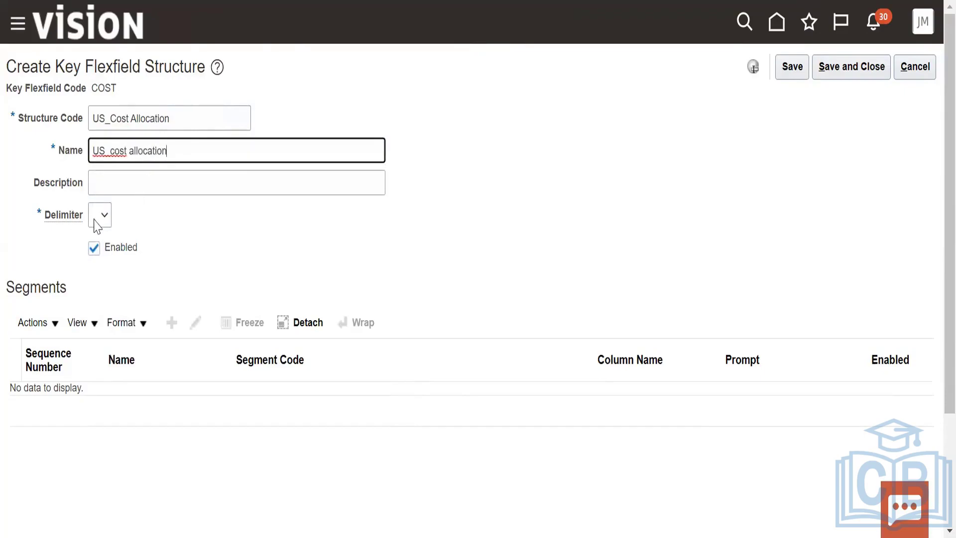
pyautogui.click(95, 220)
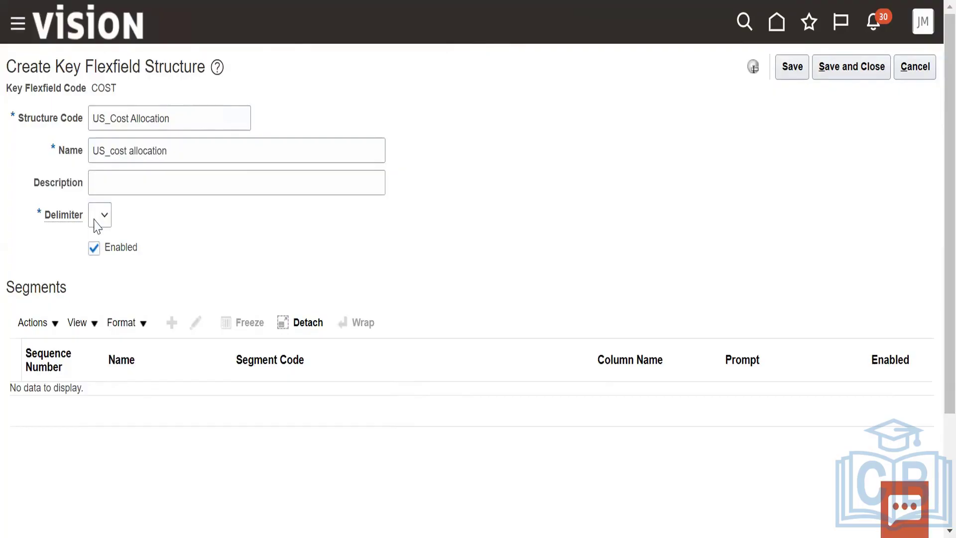
pyautogui.click(98, 243)
pyautogui.click(33, 322)
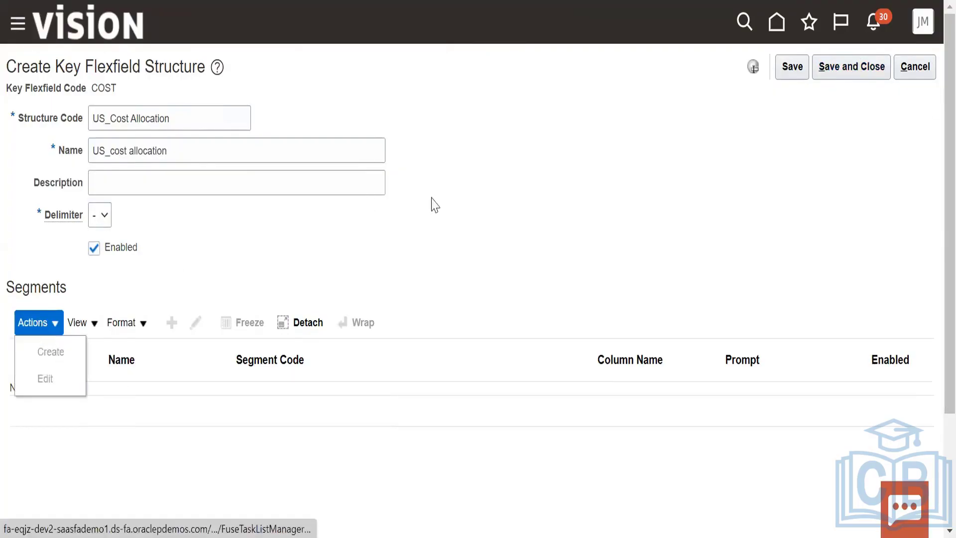
pyautogui.click(793, 69)
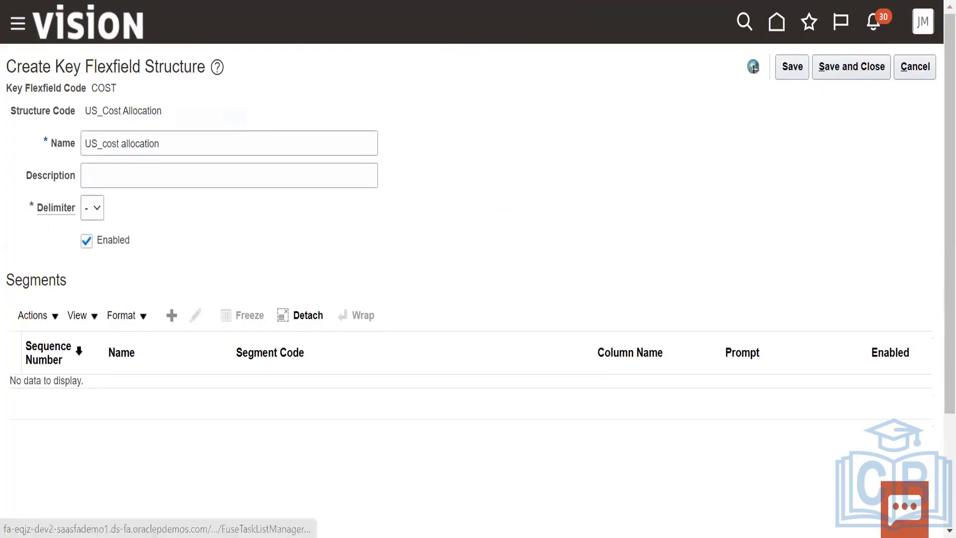
# Add a segment to the saved cost structure with the segment code "Cost code"
pyautogui.click(180, 147)
pyautogui.write('Co')
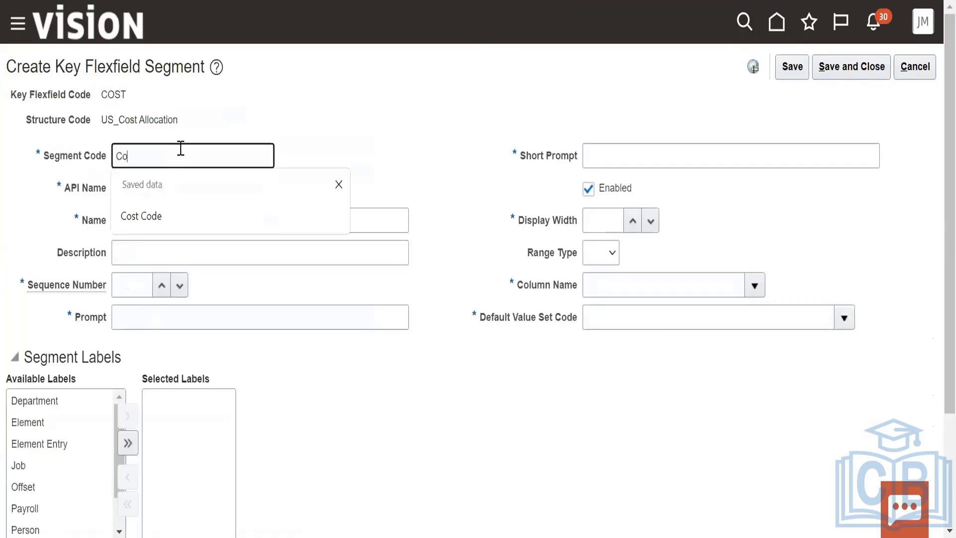
pyautogui.write('st code')
pyautogui.click(389, 110)
# Set the segment's short prompt to "Cost Code" and its name to "Costcode"
pyautogui.click(690, 152)
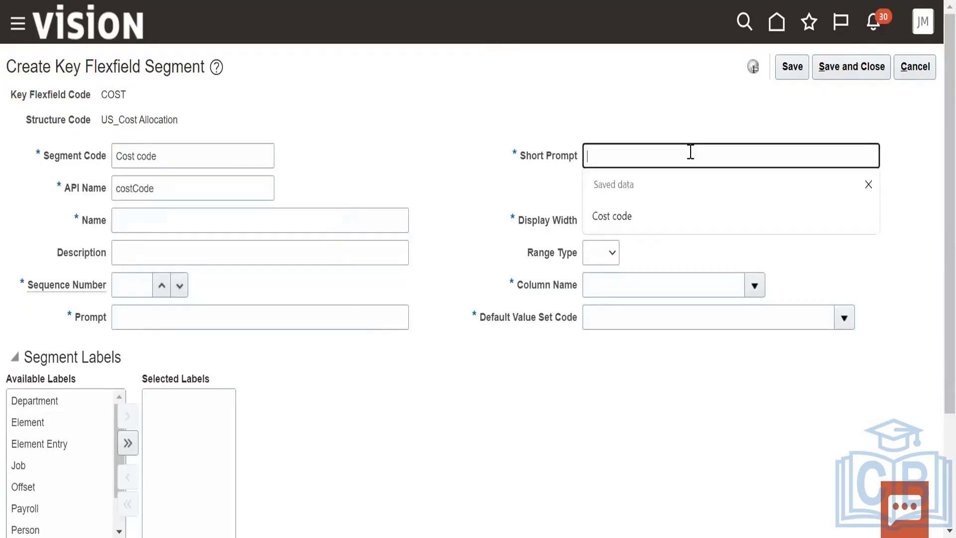
pyautogui.write('Cost')
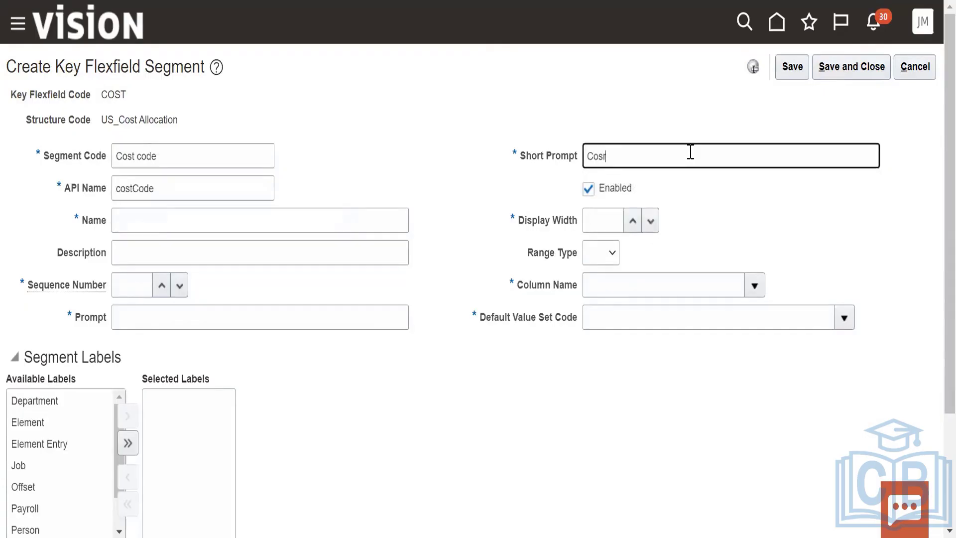
pyautogui.write('t')
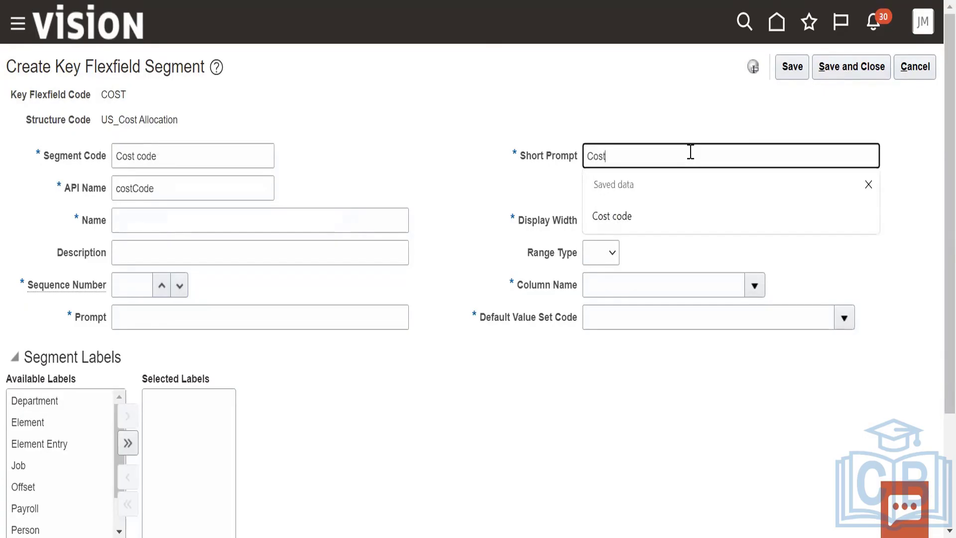
pyautogui.write(' Cose')
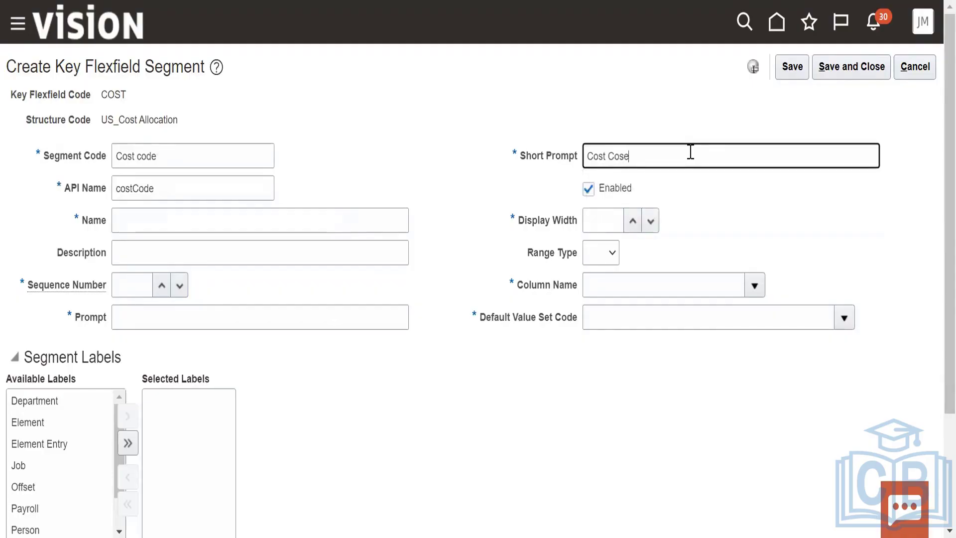
pyautogui.press('BackSpace')
pyautogui.press('BackSpace')
pyautogui.write('de')
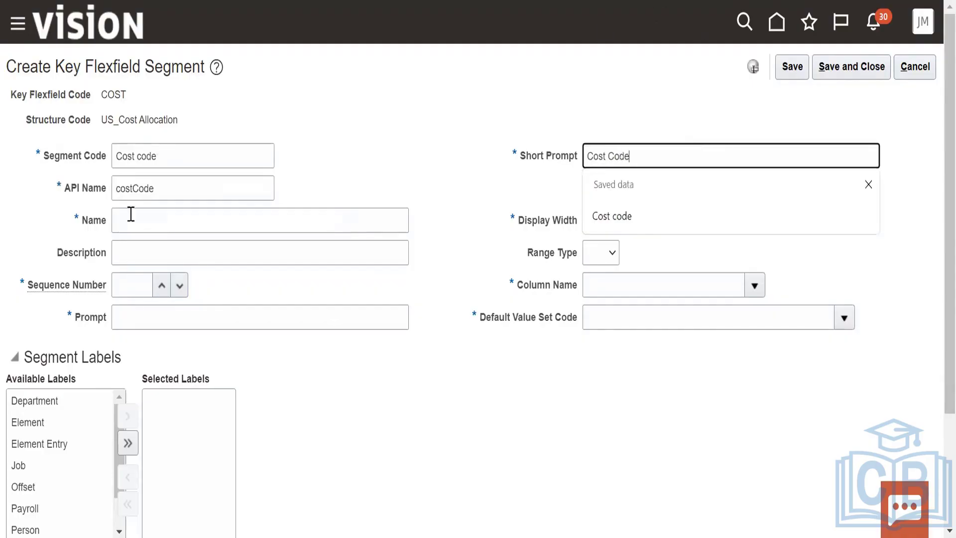
pyautogui.click(175, 219)
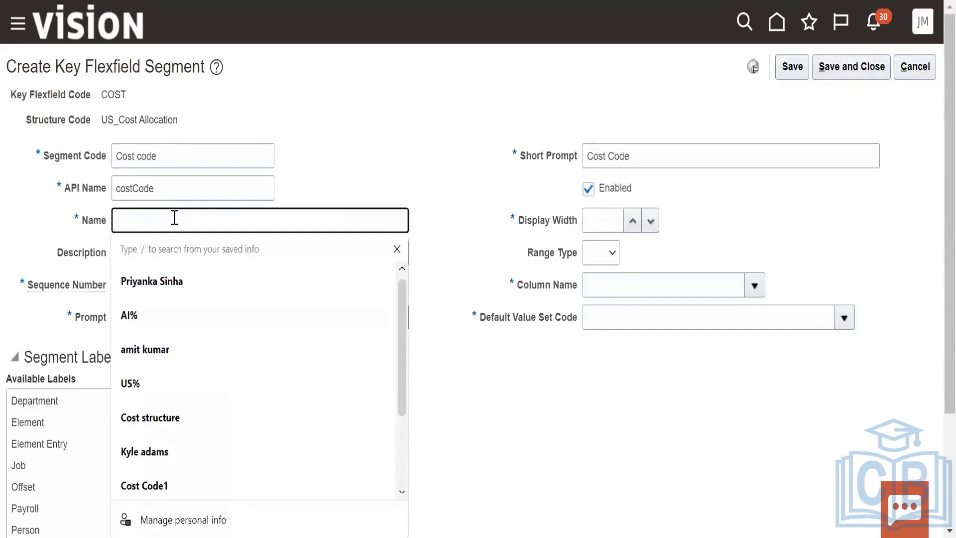
pyautogui.write('Costcode')
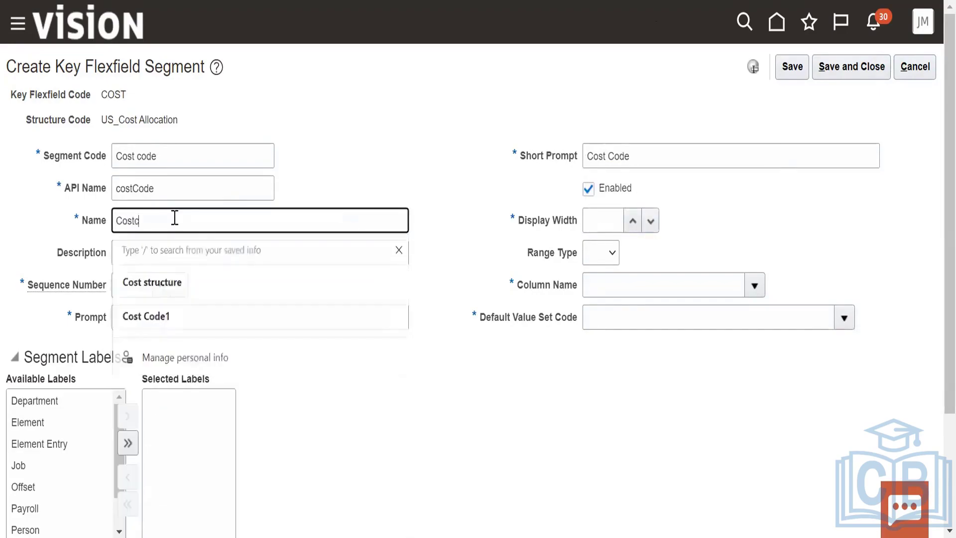
# Set the segment's display width to 10 and open the range type choices
pyautogui.click(648, 222)
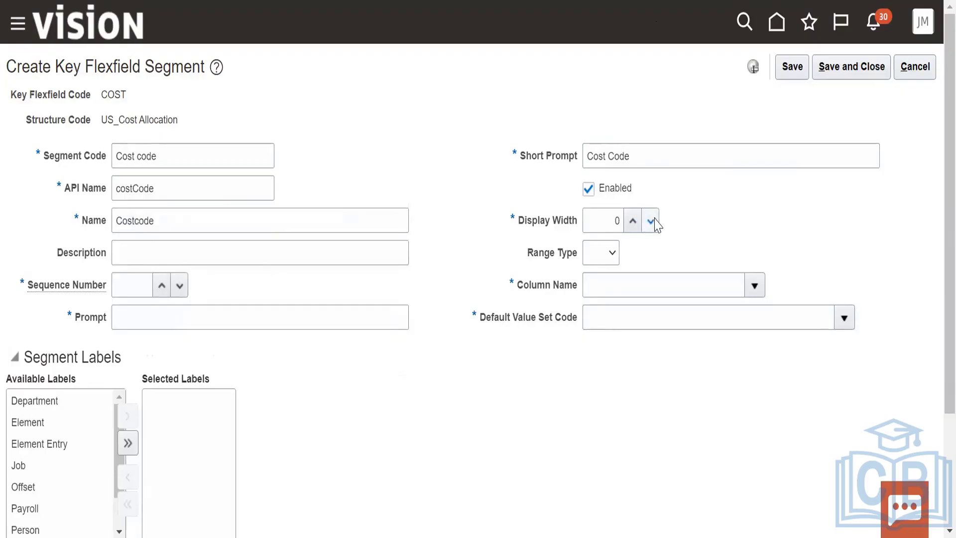
pyautogui.click(650, 222)
pyautogui.click(650, 221)
pyautogui.click(651, 222)
pyautogui.click(633, 222)
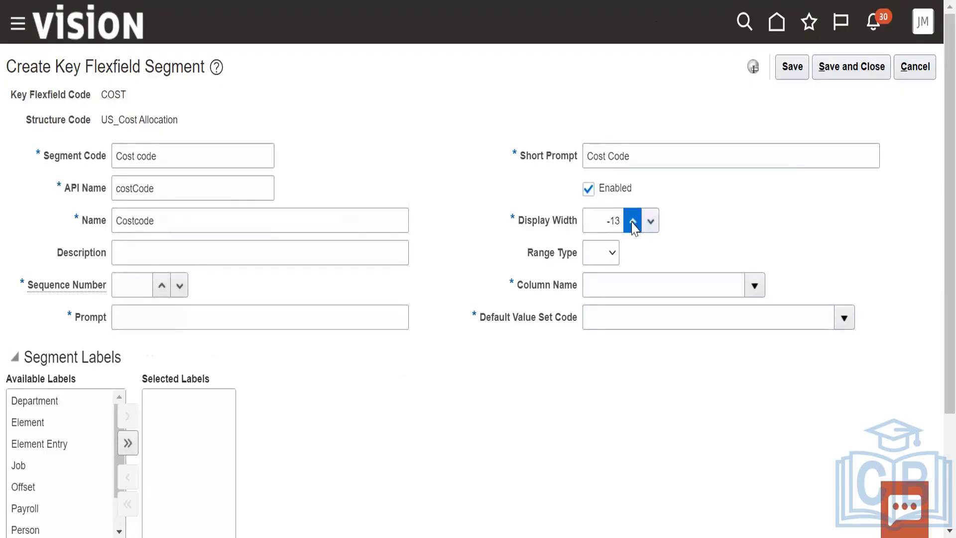
pyautogui.click(633, 224)
pyautogui.click(634, 226)
pyautogui.click(633, 228)
pyautogui.click(633, 225)
pyautogui.click(632, 225)
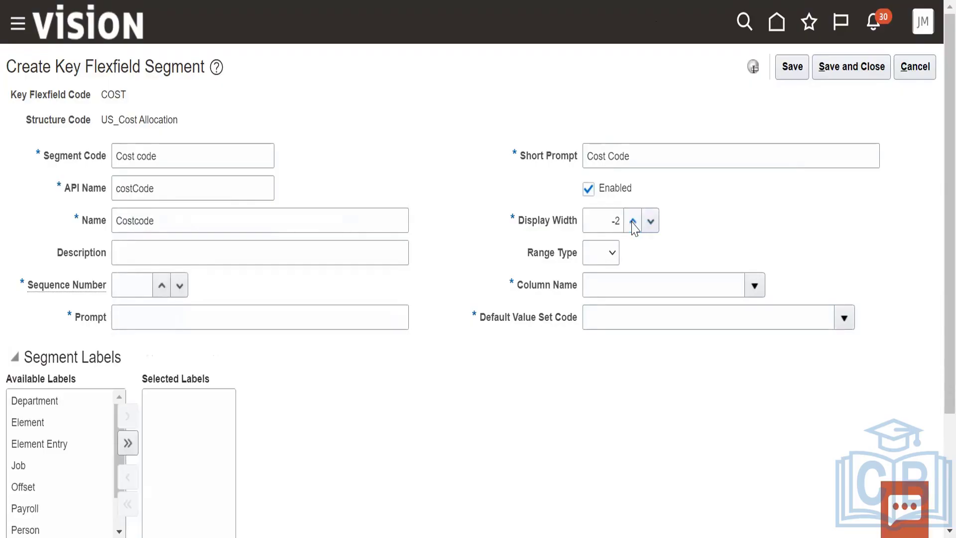
pyautogui.click(632, 225)
pyautogui.click(633, 225)
pyautogui.click(633, 225)
pyautogui.click(633, 225)
pyautogui.click(632, 225)
pyautogui.click(632, 225)
pyautogui.click(633, 225)
pyautogui.click(633, 225)
pyautogui.click(633, 225)
pyautogui.click(633, 225)
pyautogui.click(632, 225)
pyautogui.click(651, 222)
pyautogui.click(606, 253)
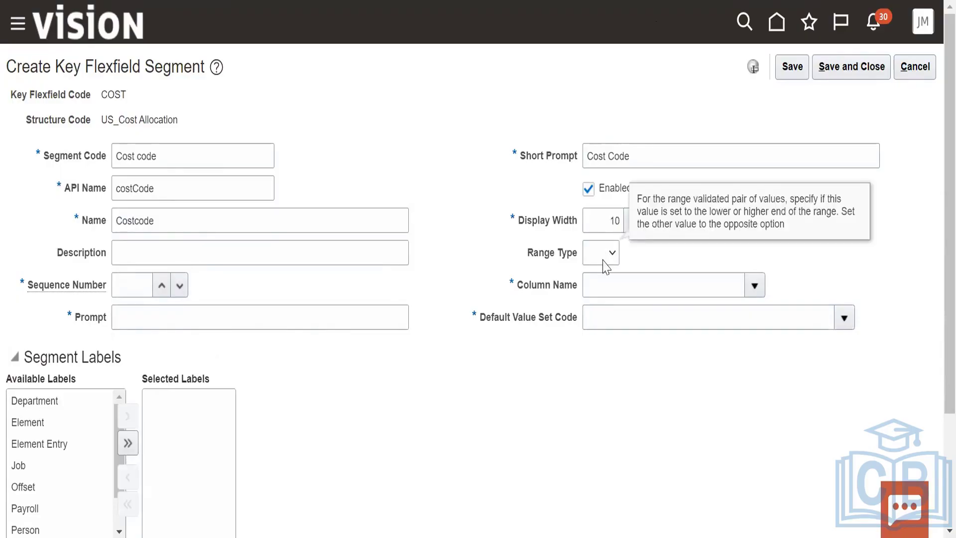
# Set the segment's range type to Low, its sequence number to 2 and its prompt to "Cost code"
pyautogui.press('Down')
pyautogui.click(162, 286)
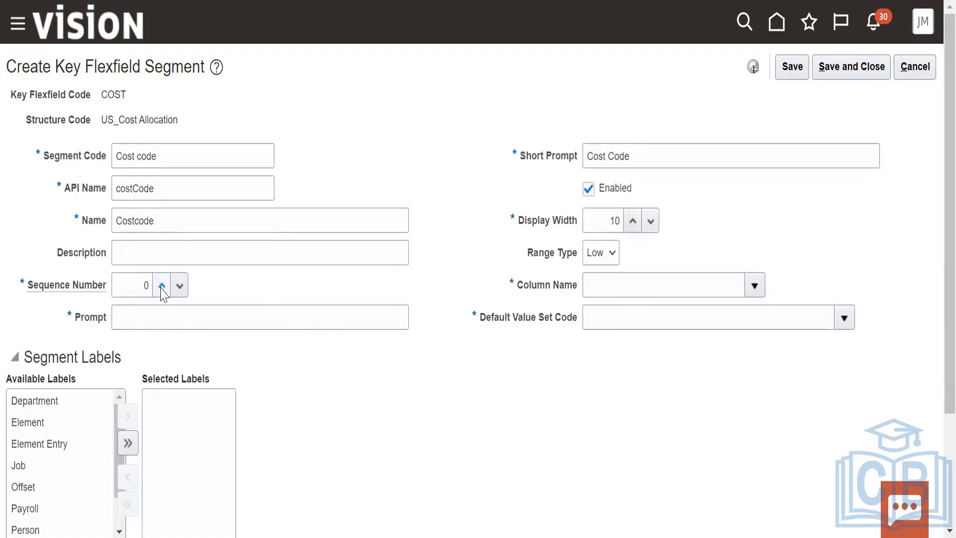
pyautogui.click(162, 287)
pyautogui.click(163, 317)
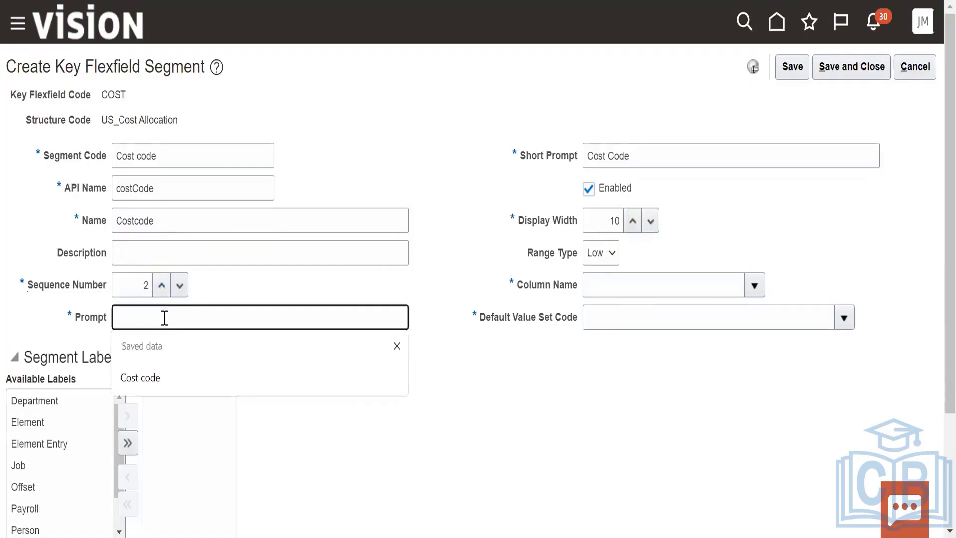
pyautogui.click(141, 377)
# Assign column name SEGMENT1 and the default value set code "30 Characters" to the cost code segment
pyautogui.click(721, 281)
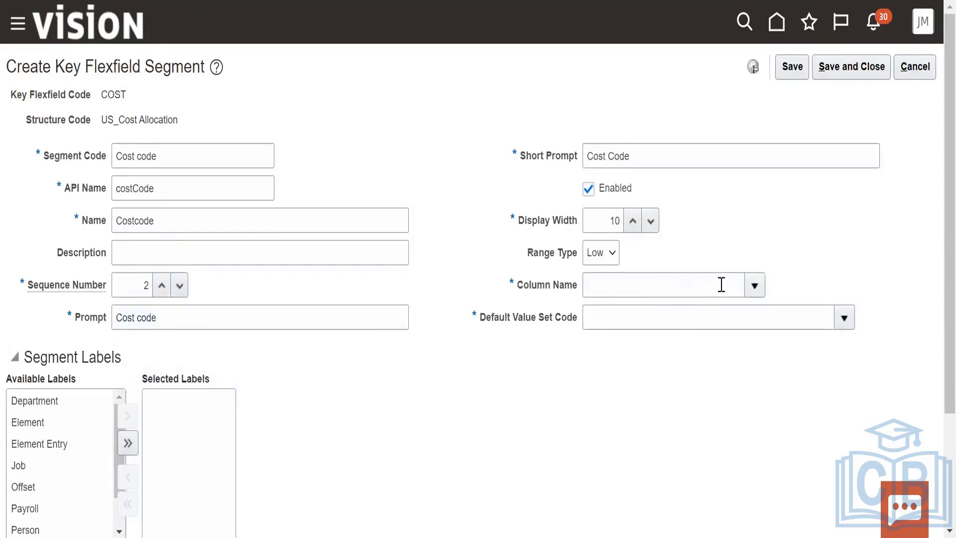
pyautogui.click(636, 287)
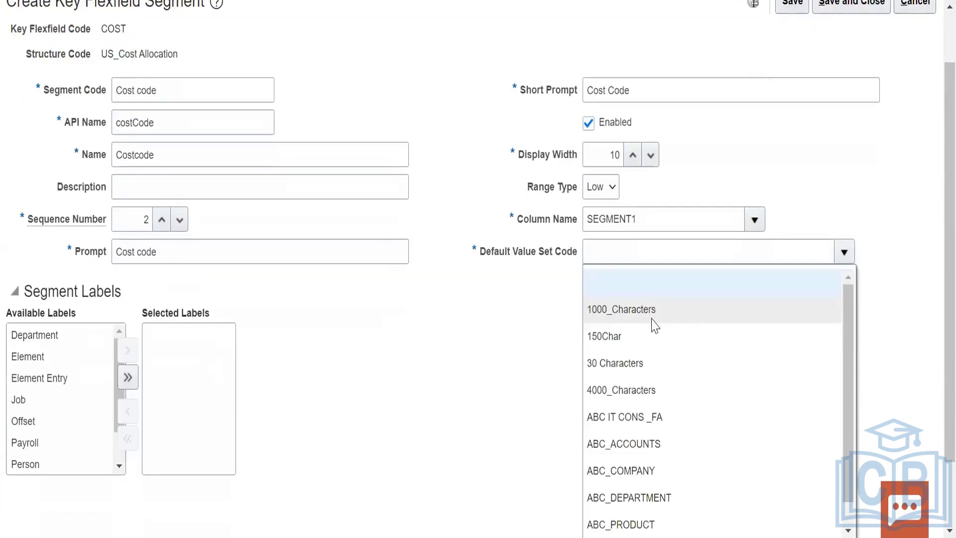
pyautogui.click(616, 362)
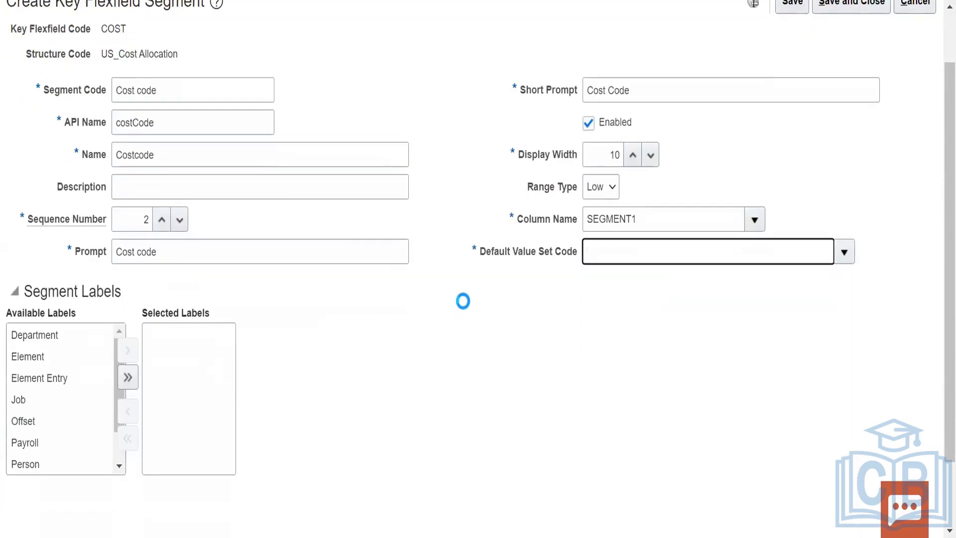
pyautogui.scroll(2, 529, 305)
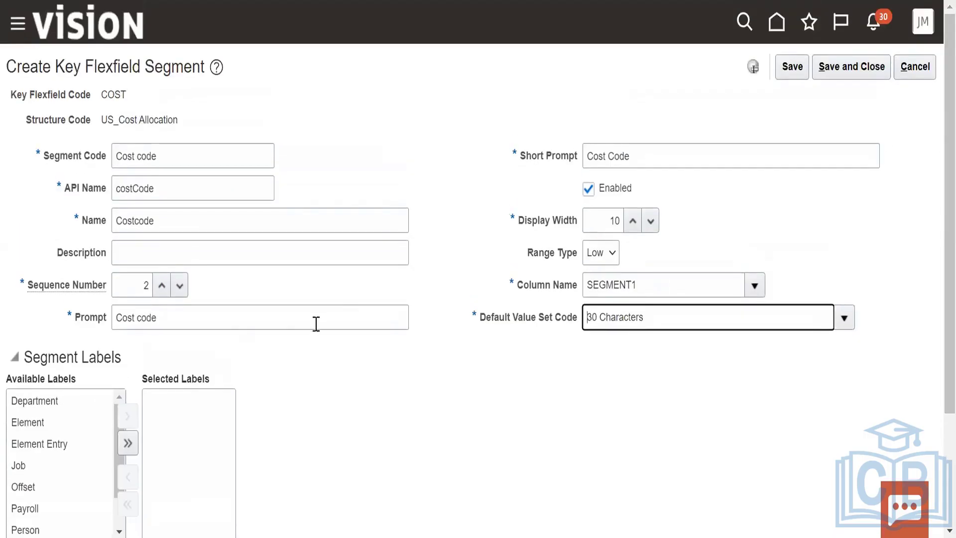
# Set the segment's sequence number to 1, then save and close the cost code segment
pyautogui.click(159, 288)
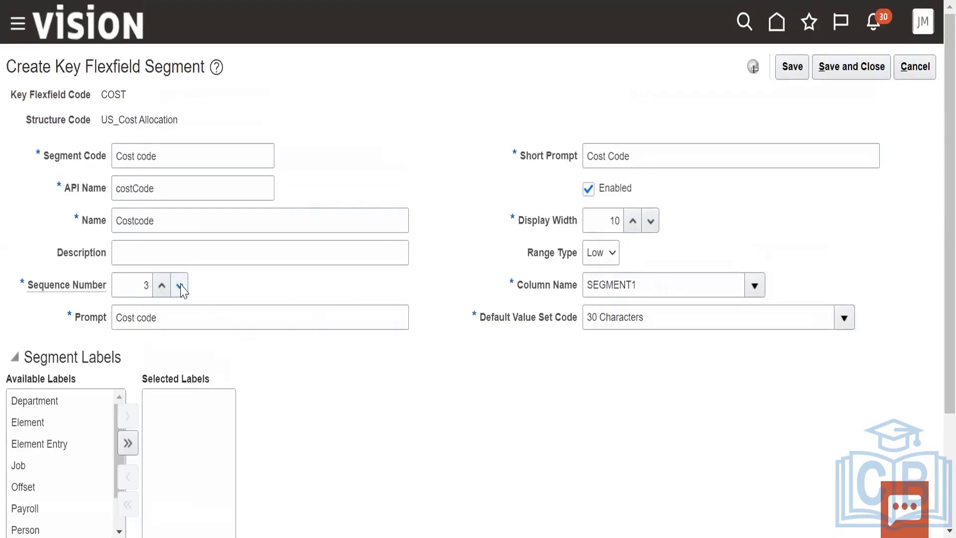
pyautogui.click(180, 285)
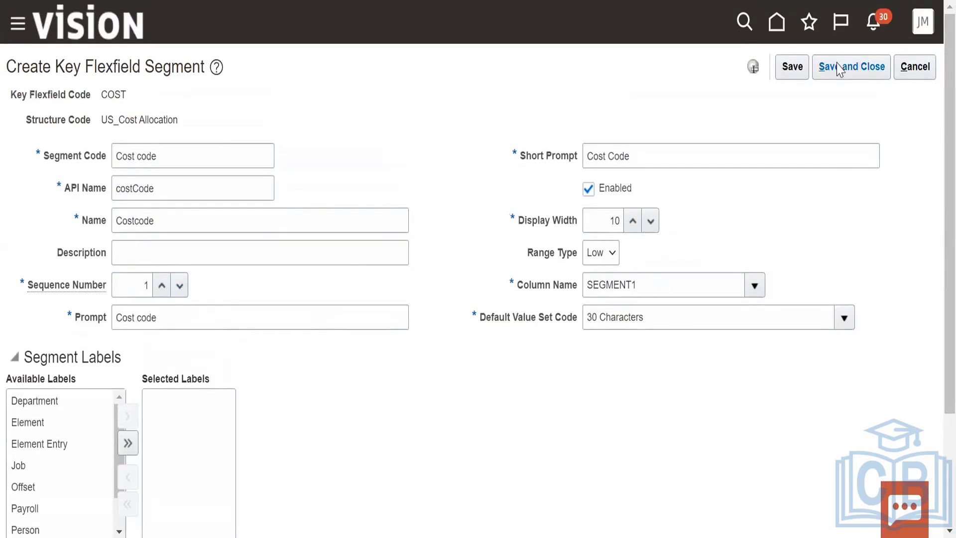
pyautogui.tripleClick(141, 119)
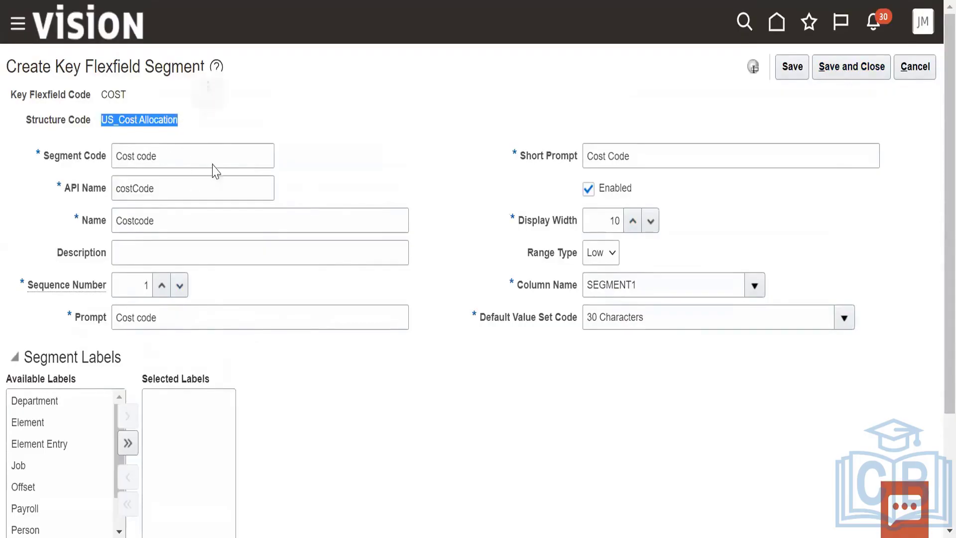
pyautogui.click(852, 67)
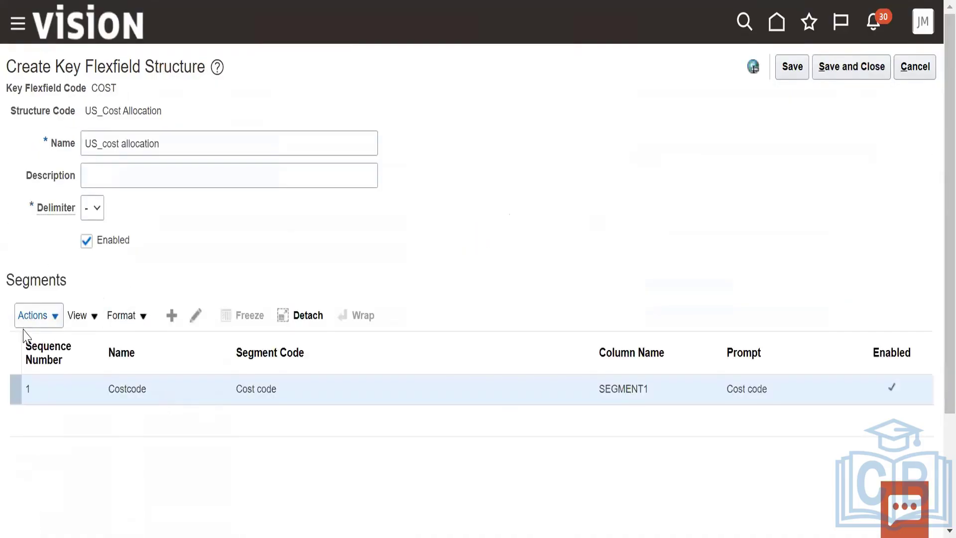
# Start creating a second segment in the US_Cost Allocation structure, ready for its segment code
pyautogui.click(33, 315)
pyautogui.click(46, 341)
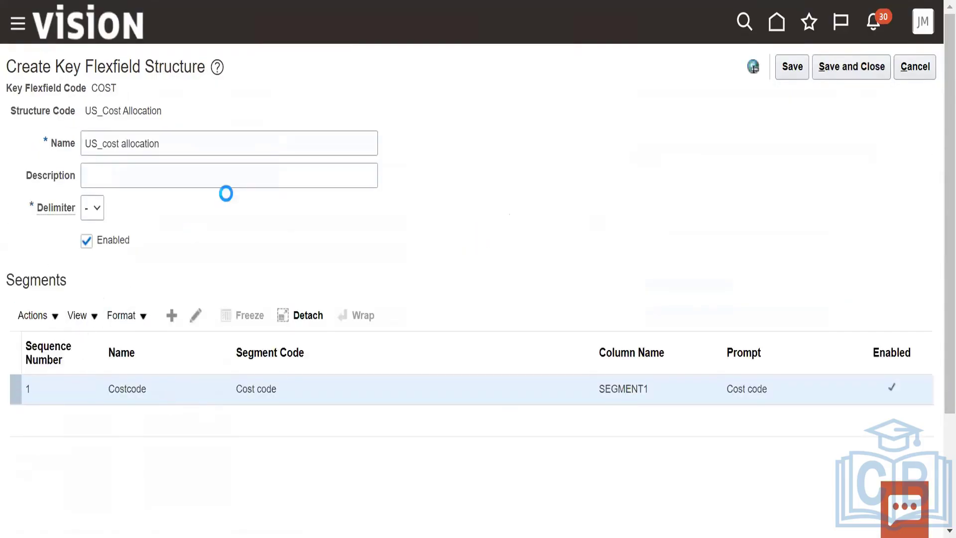
pyautogui.click(179, 160)
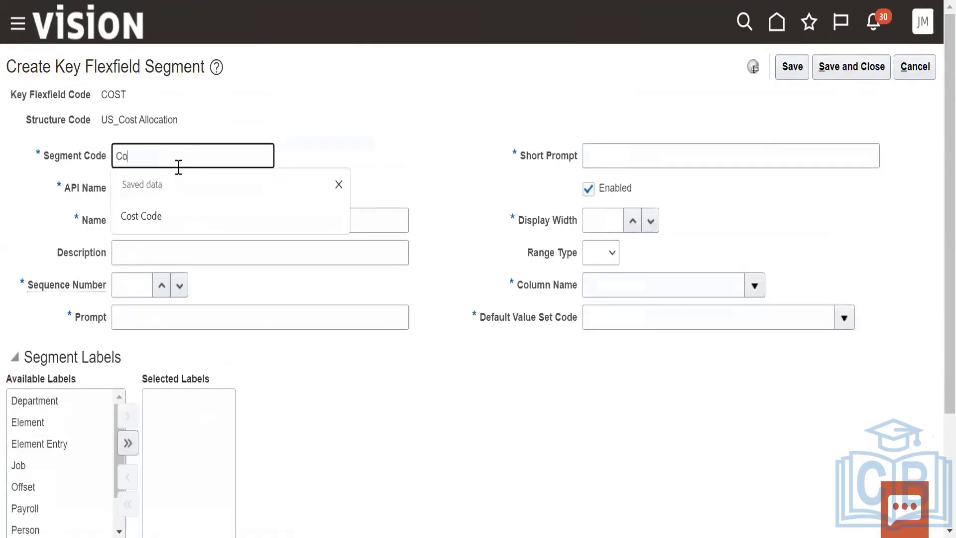
pyautogui.write('Cost Nmber')
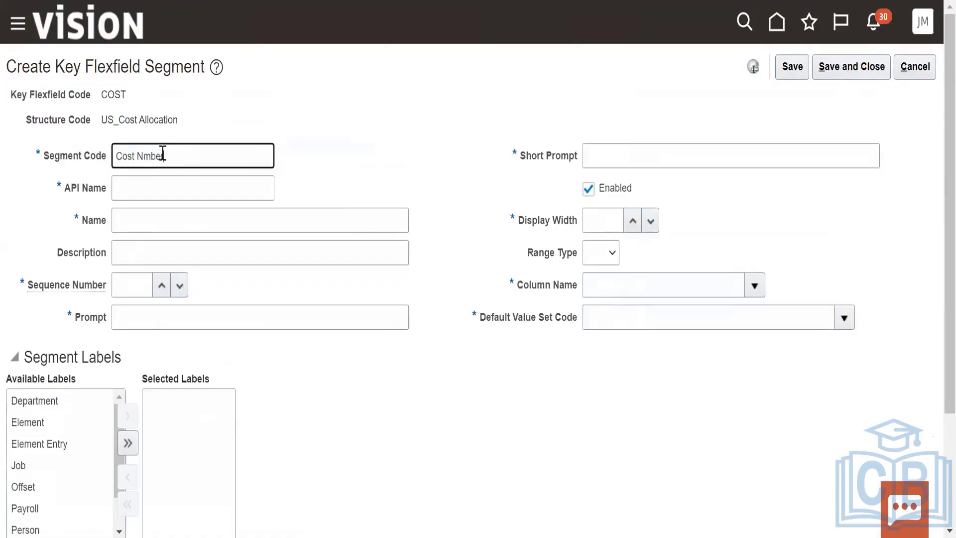
pyautogui.press('BackSpace')
pyautogui.press('BackSpace')
pyautogui.press('BackSpace')
pyautogui.press('BackSpace')
pyautogui.press('BackSpace')
pyautogui.press('BackSpace')
pyautogui.write('Cost')
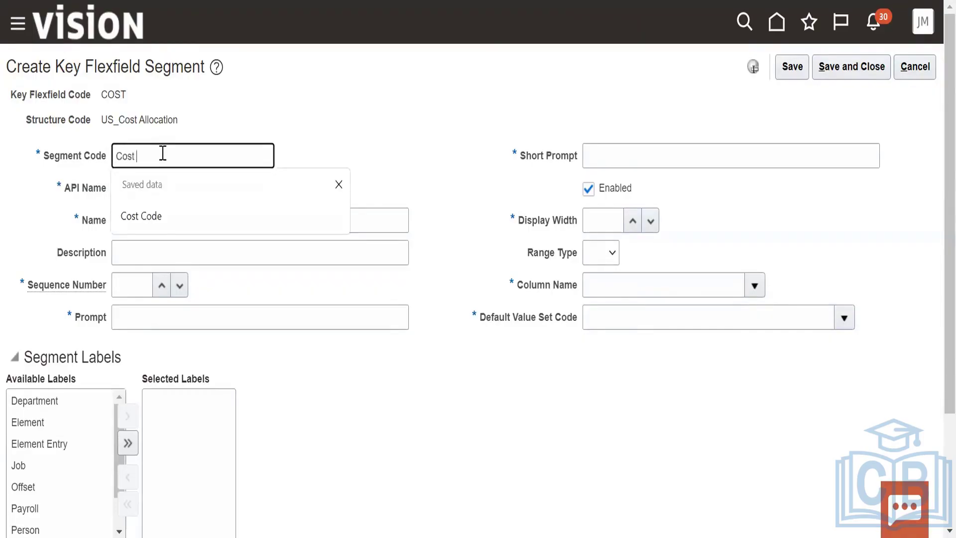
pyautogui.write(' Name')
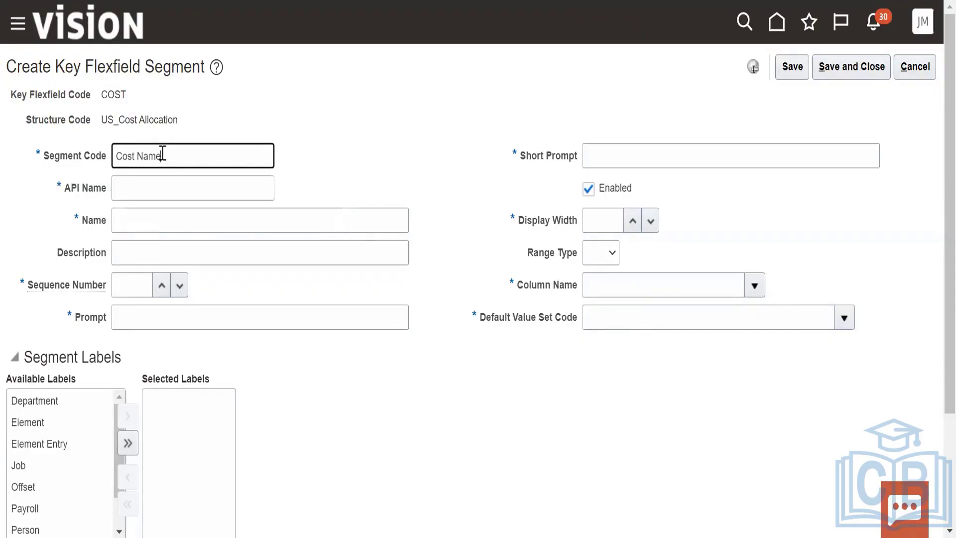
pyautogui.press('BackSpace')
pyautogui.press('BackSpace')
pyautogui.press('BackSpace')
pyautogui.press('BackSpace')
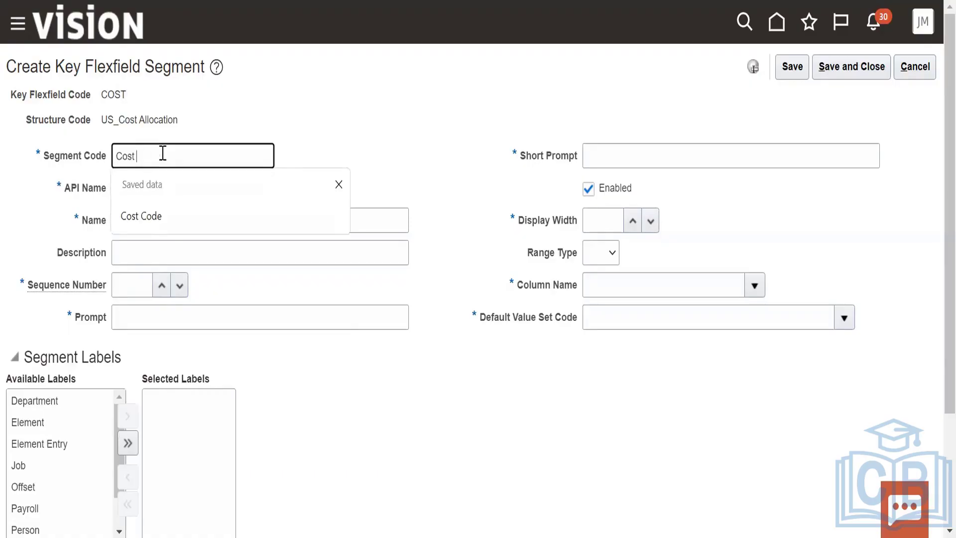
pyautogui.press('BackSpace')
pyautogui.press('BackSpace')
pyautogui.press('BackSpace')
pyautogui.press('BackSpace')
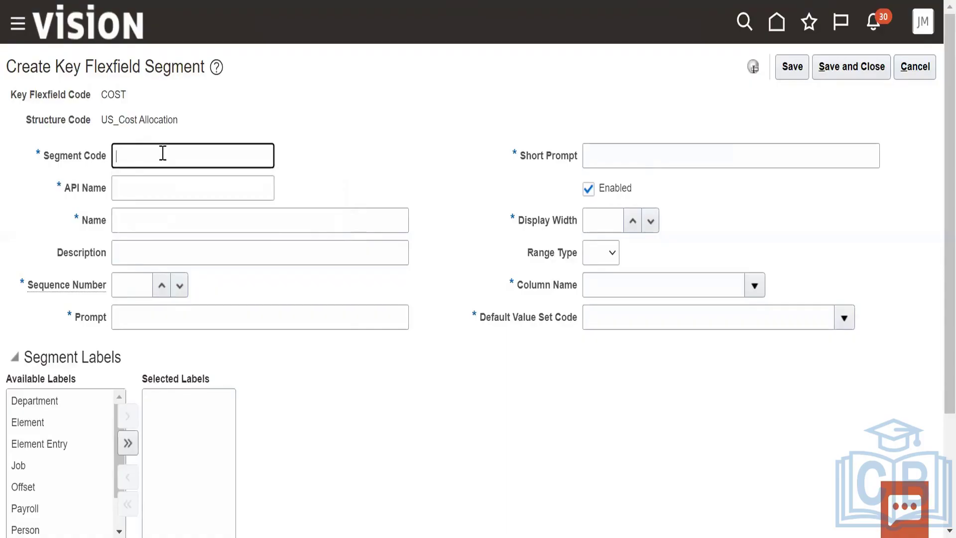
pyautogui.write('Clos')
pyautogui.press('BackSpace')
pyautogui.press('BackSpace')
pyautogui.press('BackSpace')
pyautogui.press('BackSpace')
pyautogui.press('BackSpace')
# Enter "Cost name" as the new segment's code and let the API name fill in from it
pyautogui.write('Cost')
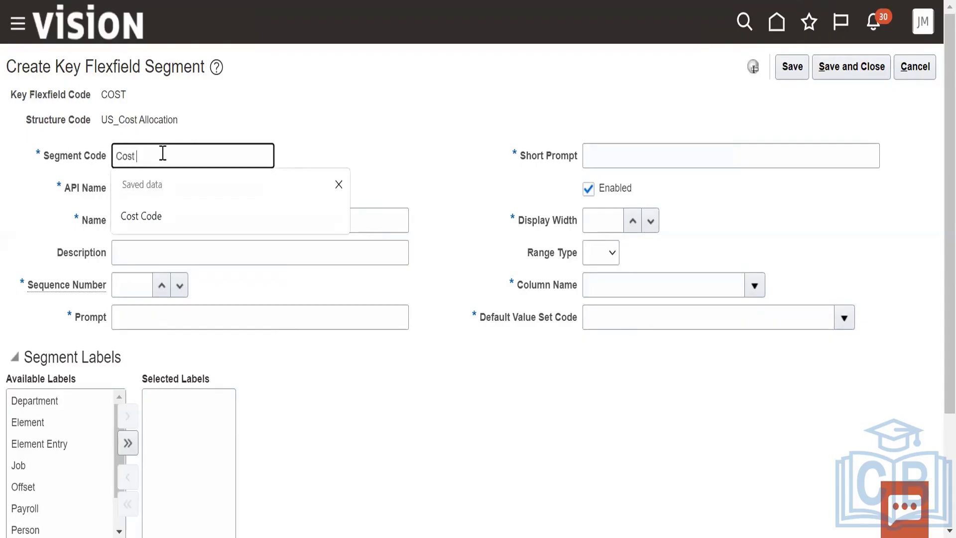
pyautogui.write(' name')
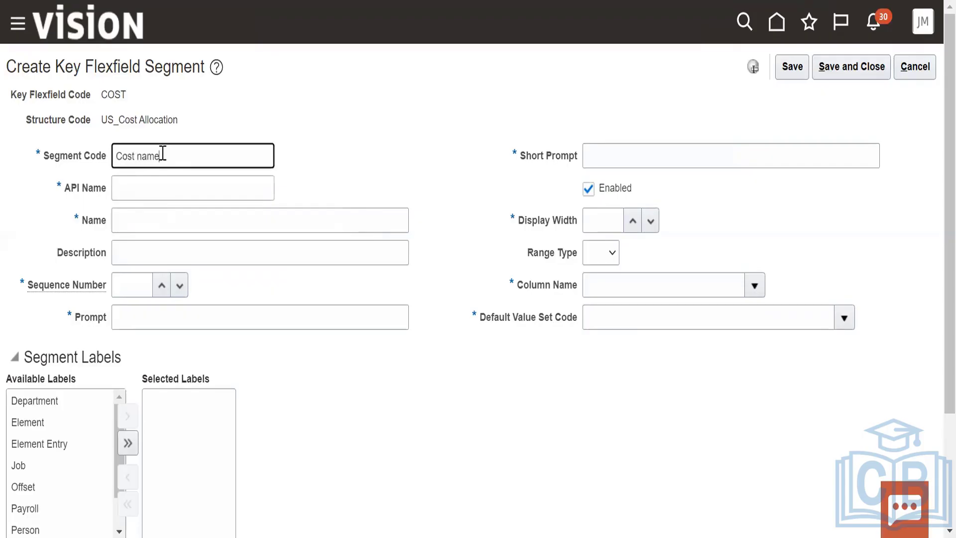
pyautogui.click(138, 182)
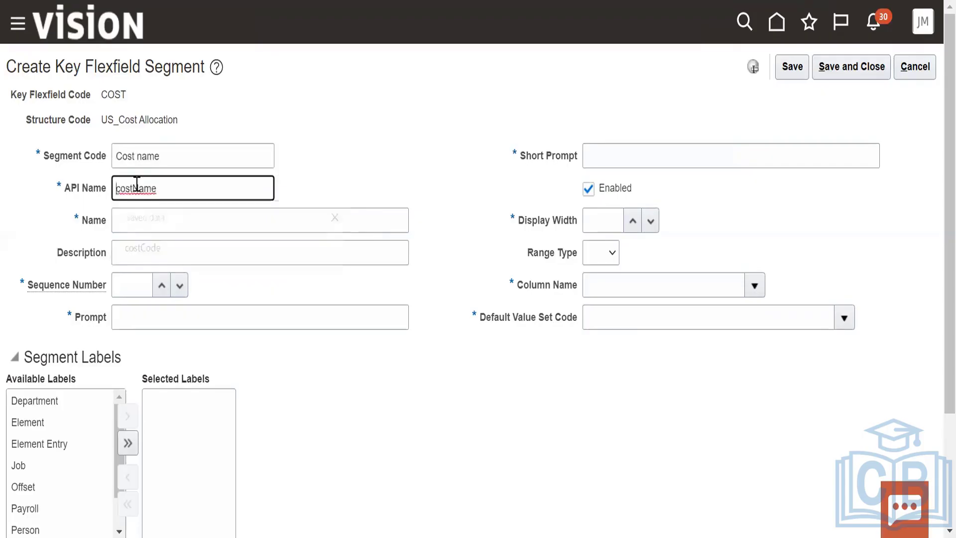
# Set the new segment's name to "Cost Name" and its short prompt to "Cost name"
pyautogui.click(184, 218)
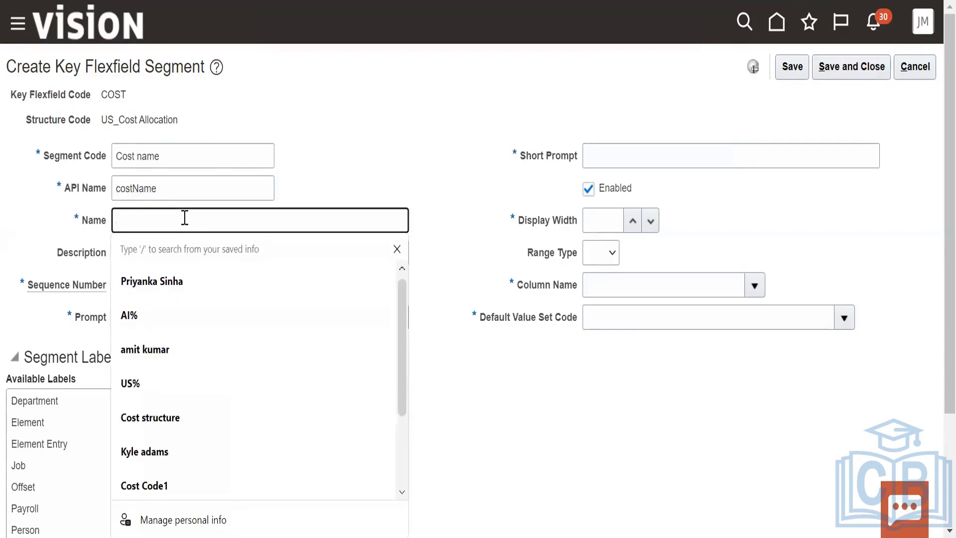
pyautogui.write('Cost Name')
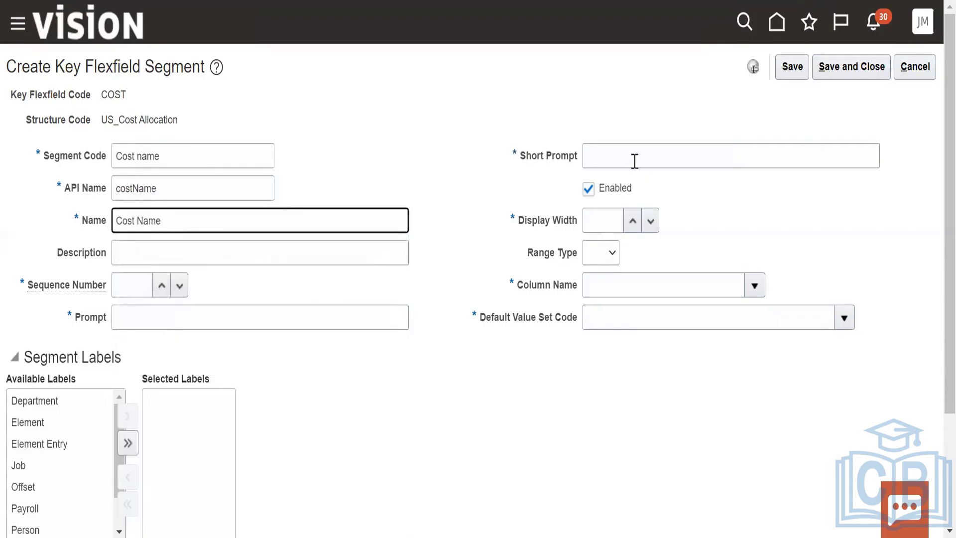
pyautogui.click(633, 158)
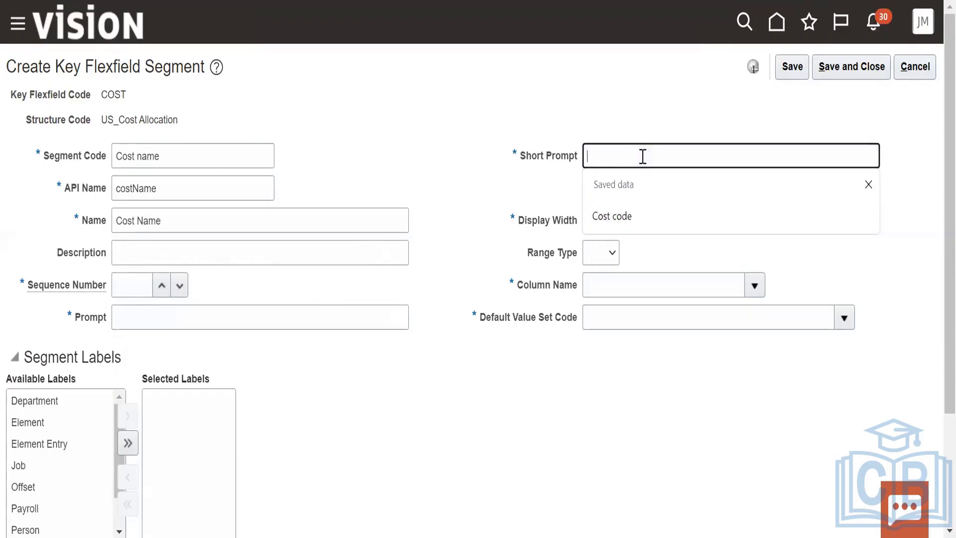
pyautogui.write('Cost name')
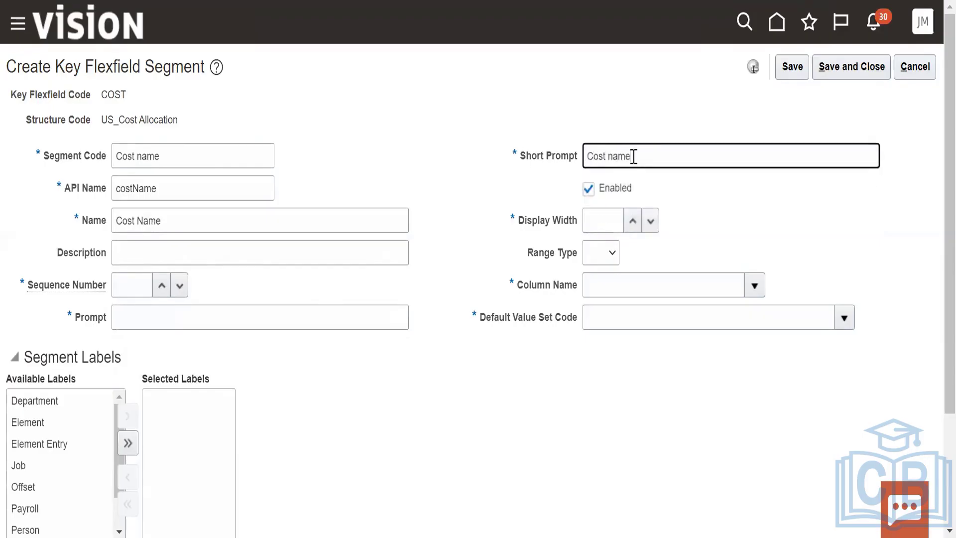
# Set the segment's display width to 5 and its range type to High
pyautogui.click(635, 219)
pyautogui.click(636, 220)
pyautogui.click(637, 224)
pyautogui.click(637, 224)
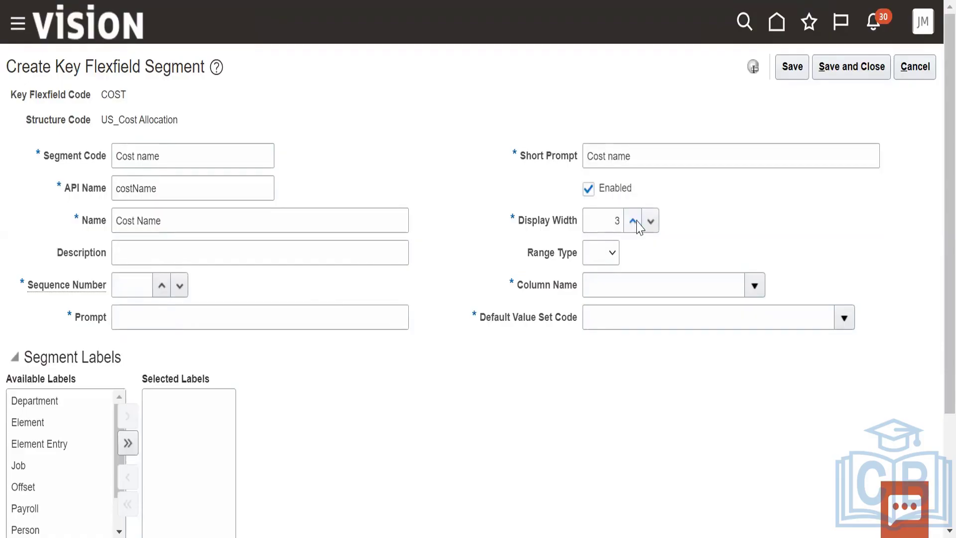
pyautogui.click(639, 225)
# Set the segment's column name to SEGMENT1 and its default value set code to "30 Characters"
pyautogui.click(626, 289)
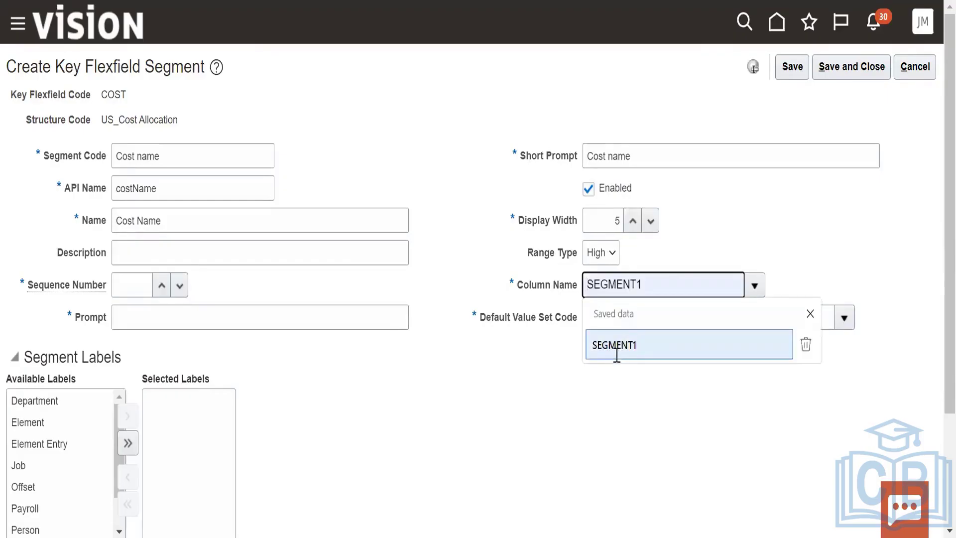
pyautogui.click(618, 349)
pyautogui.click(844, 318)
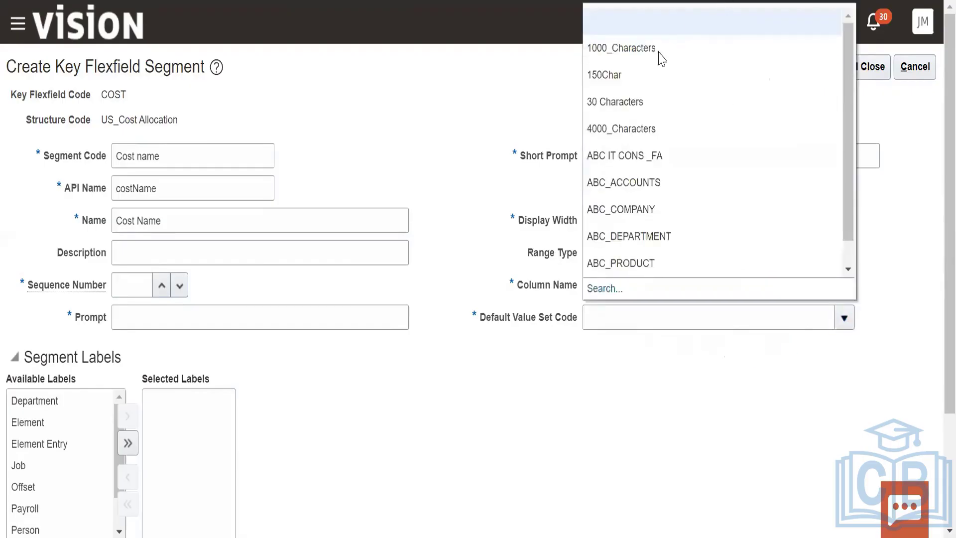
pyautogui.click(614, 105)
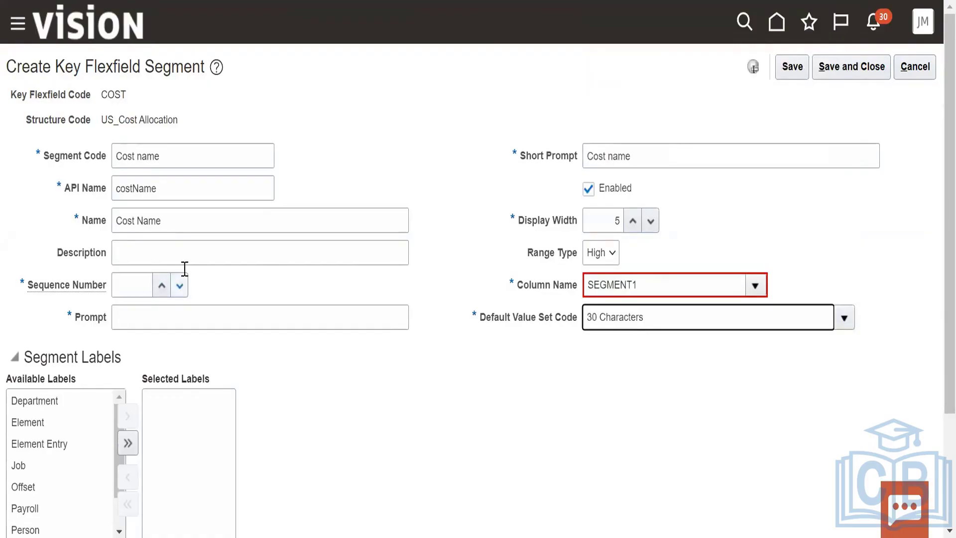
# Set the cost name segment's sequence number to 2
pyautogui.click(162, 286)
pyautogui.click(161, 285)
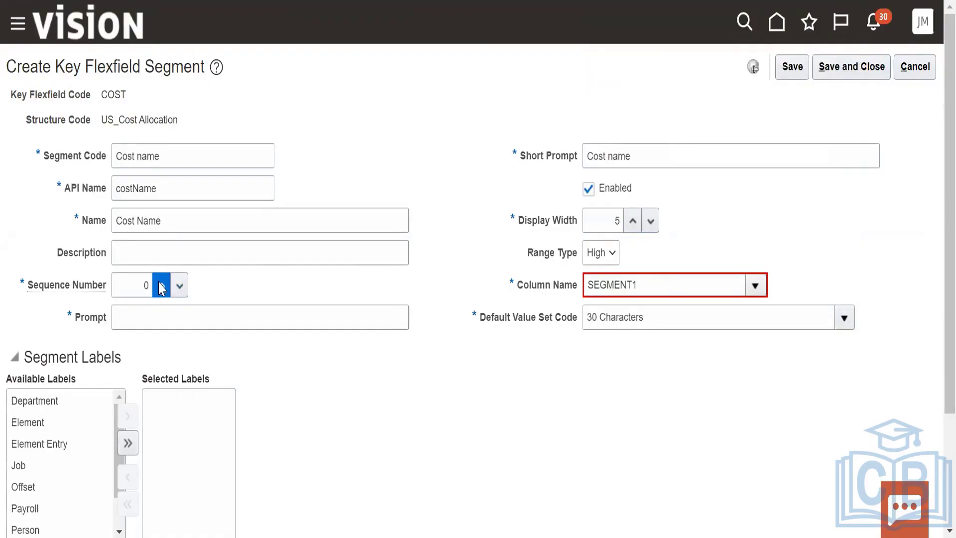
pyautogui.click(162, 286)
pyautogui.click(161, 286)
pyautogui.click(178, 286)
pyautogui.click(178, 286)
pyautogui.click(177, 287)
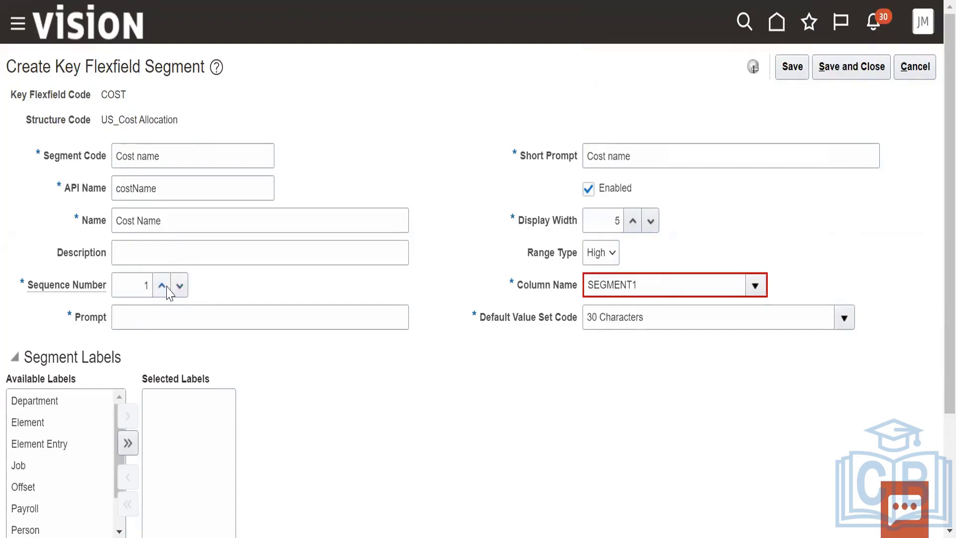
pyautogui.click(162, 285)
# Begin entering the prompt text for the cost name segment
pyautogui.click(130, 309)
pyautogui.write('C')
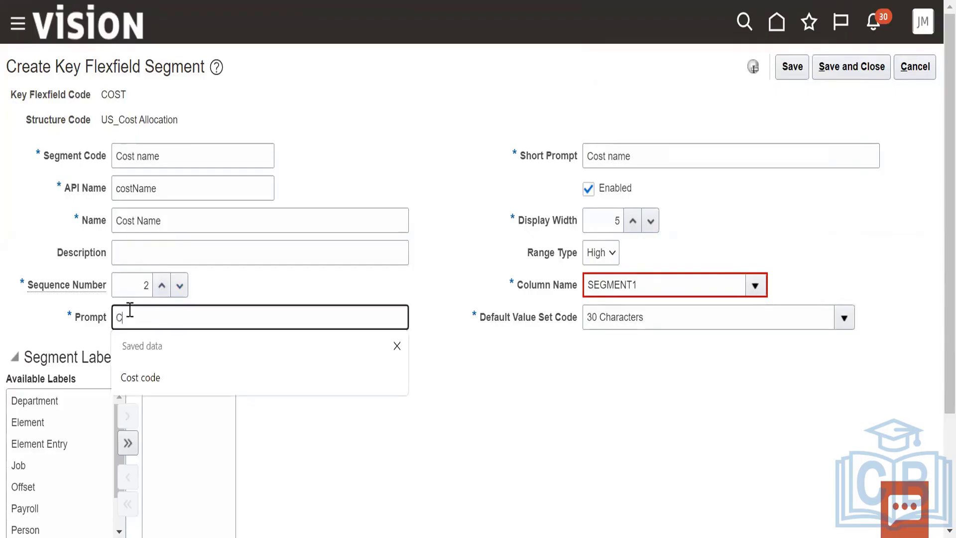
# Set the new segment's prompt to Cost Name
pyautogui.write('ost NBA me')
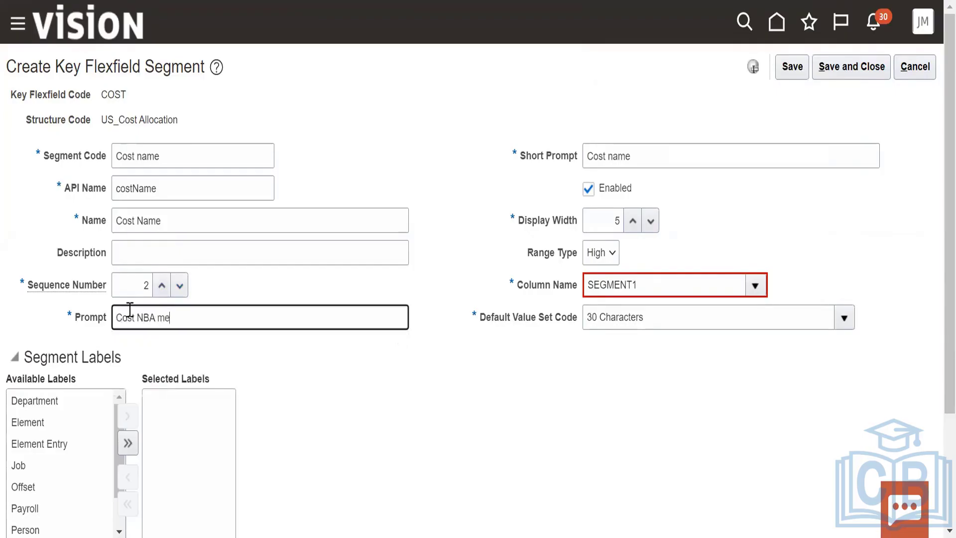
pyautogui.press('BackSpace')
pyautogui.press('BackSpace')
# Set the new segment's column name to SEGMENT2
pyautogui.click(754, 286)
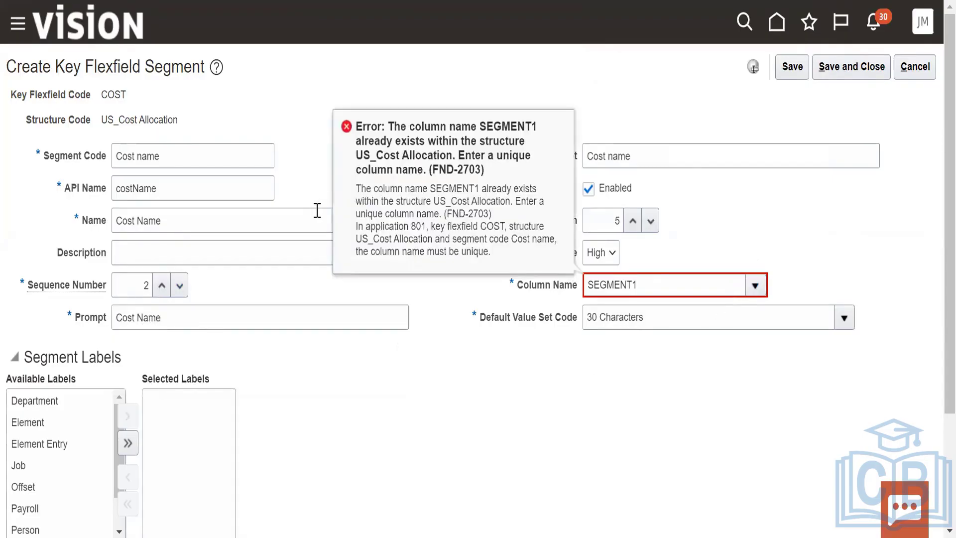
pyautogui.scroll(-1, 640, 324)
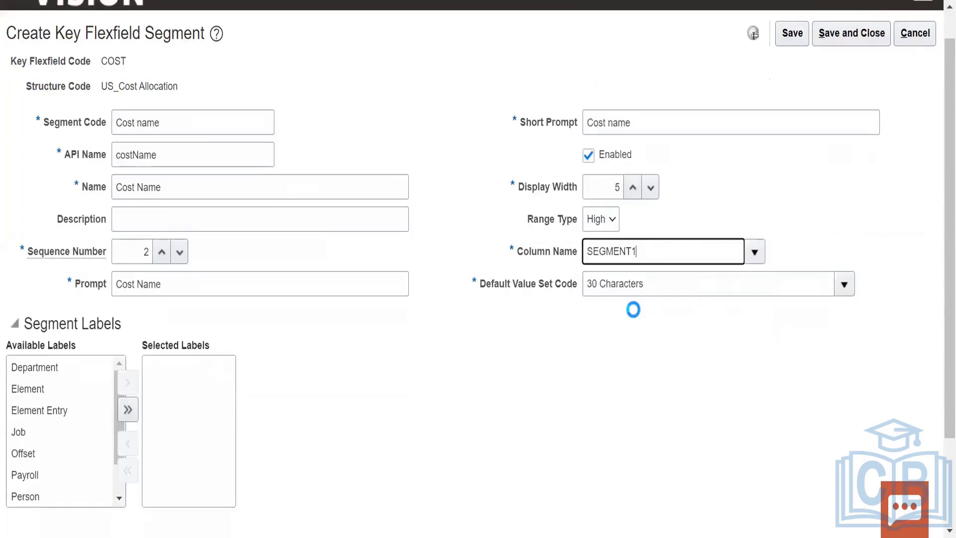
pyautogui.press('BackSpace')
pyautogui.write('2')
pyautogui.scroll(1, 296, 107)
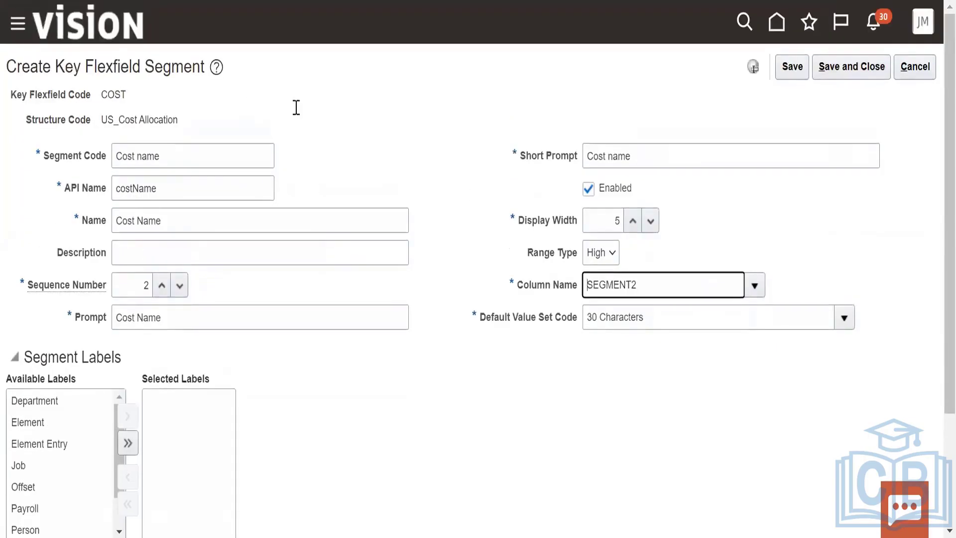
# Save and close the Cost Name segment and its US_Cost Allocation structure, returning to the key flexfields search page
pyautogui.click(840, 75)
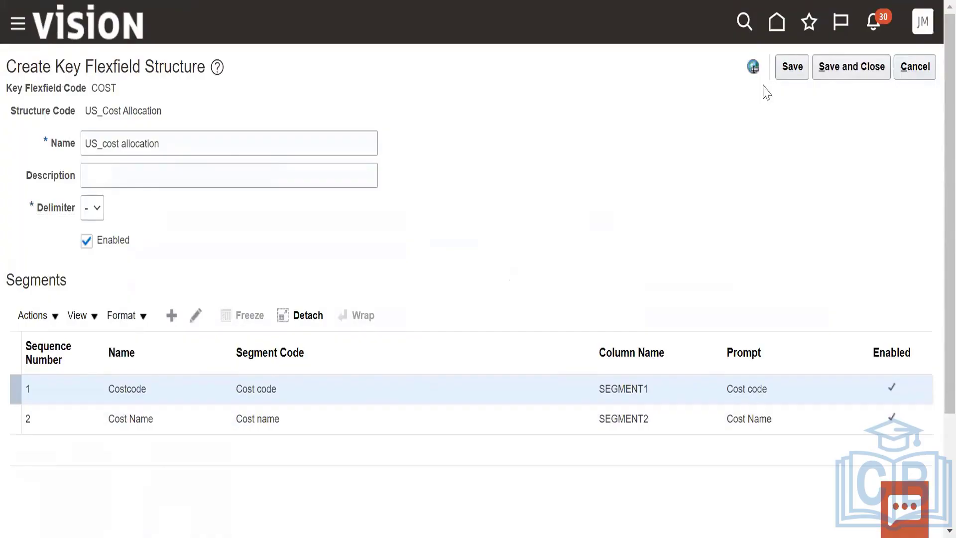
pyautogui.click(848, 67)
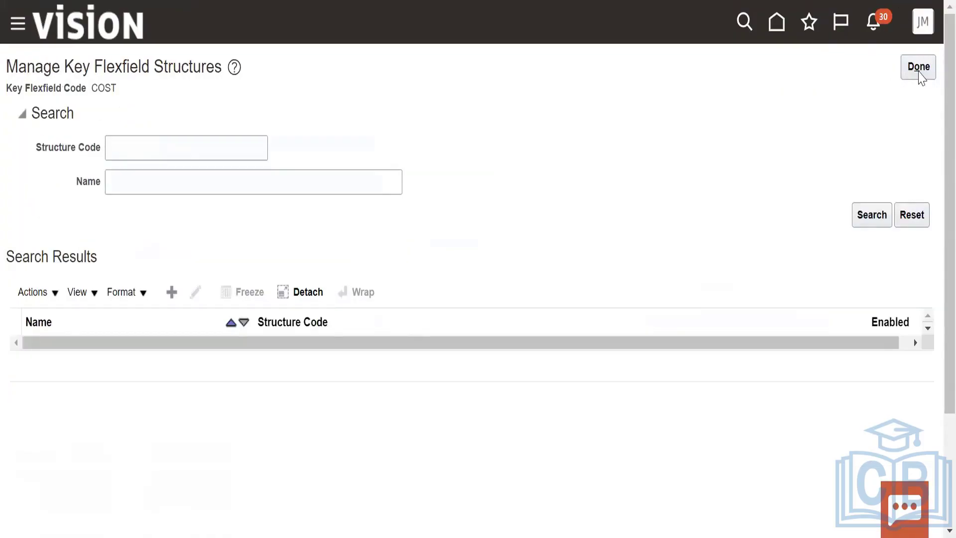
pyautogui.click(919, 70)
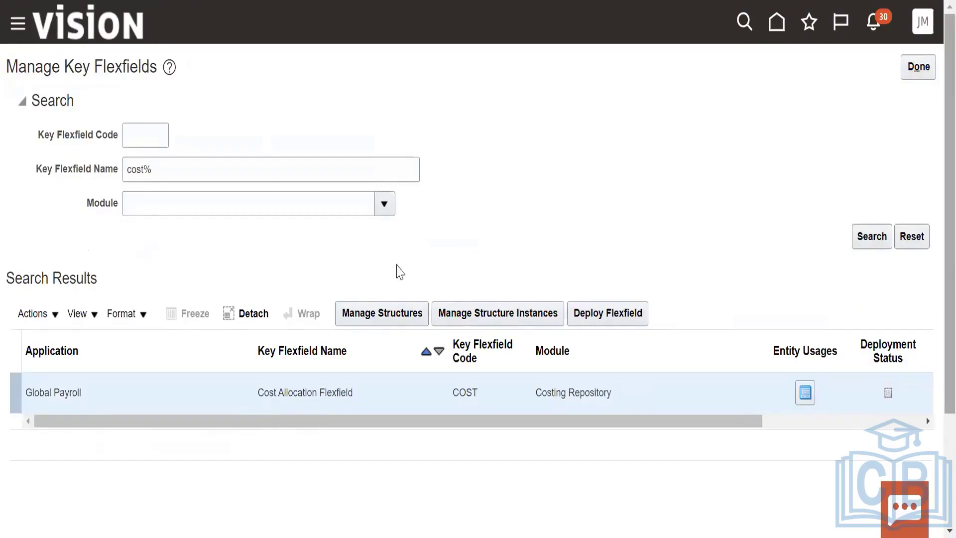
# Check the structure instances page of the Cost Allocation Flexfield and try to deploy the flexfield
pyautogui.click(476, 315)
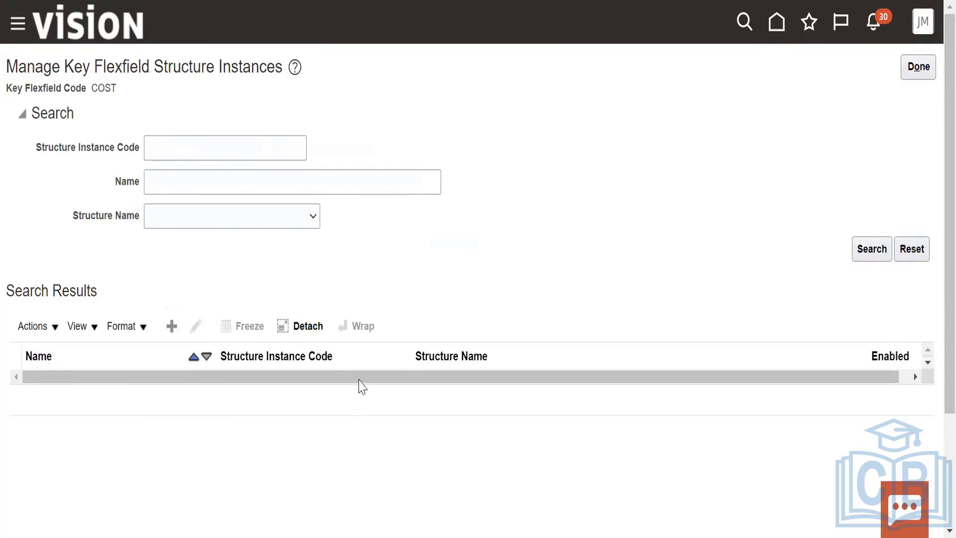
pyautogui.click(916, 70)
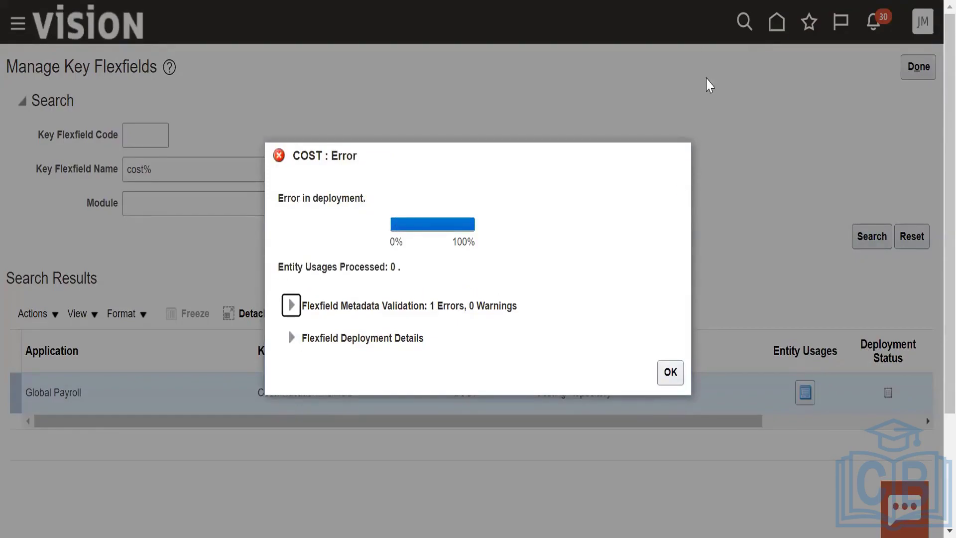
pyautogui.click(669, 376)
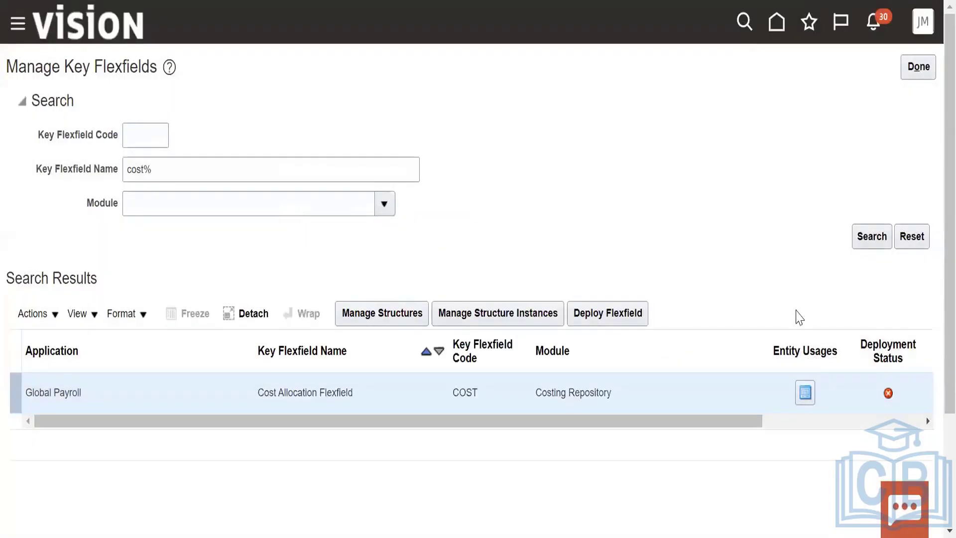
# Examine the table names in the Cost Allocation Flexfield's entity usages, then close the list
pyautogui.click(811, 396)
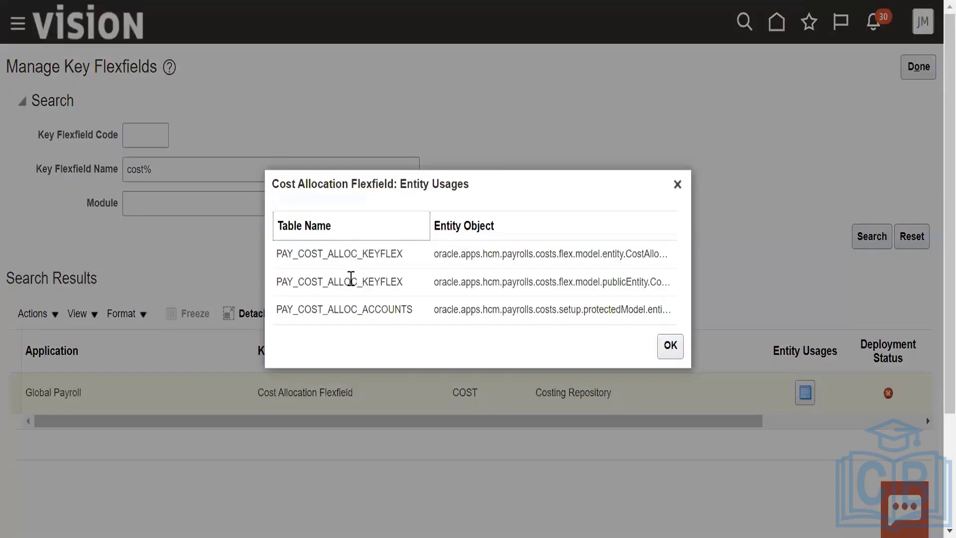
pyautogui.moveTo(305, 253); pyautogui.dragTo(432, 243)
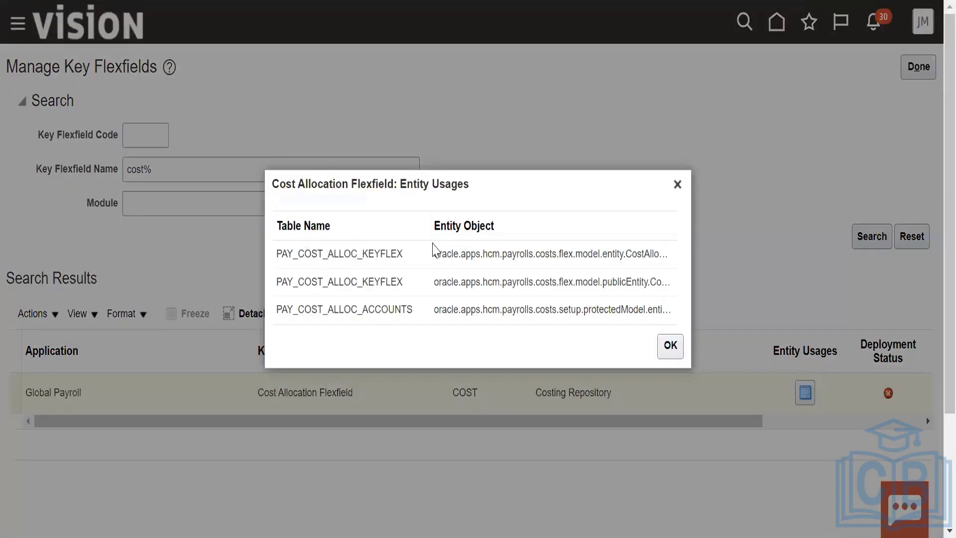
pyautogui.moveTo(303, 287); pyautogui.dragTo(416, 309)
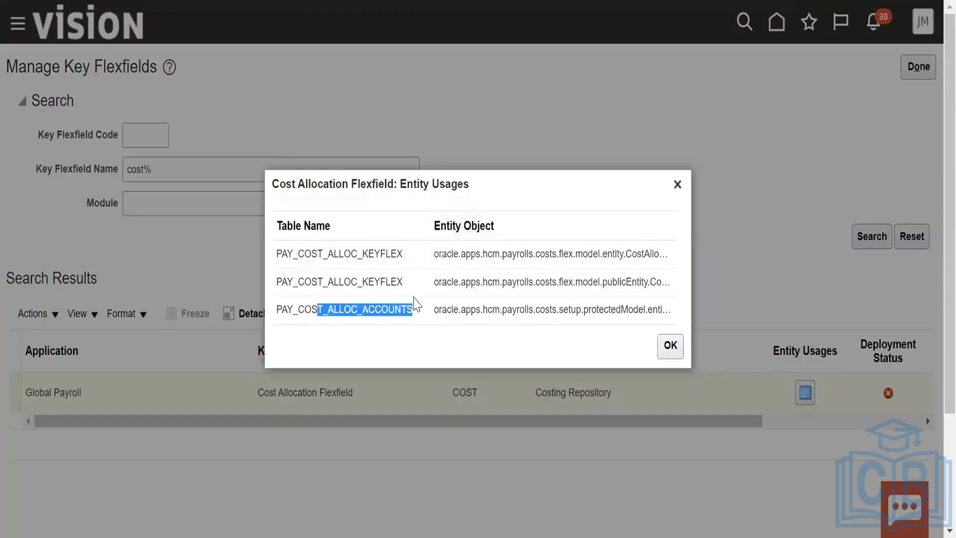
pyautogui.click(677, 184)
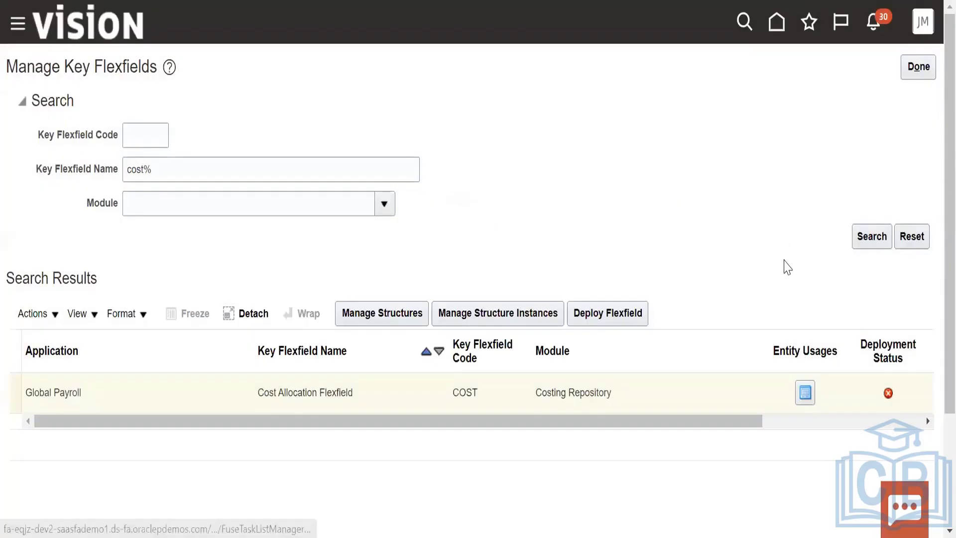
# View the Cost Allocation Flexfield's structures, then go back to the implementation project's task list
pyautogui.click(47, 313)
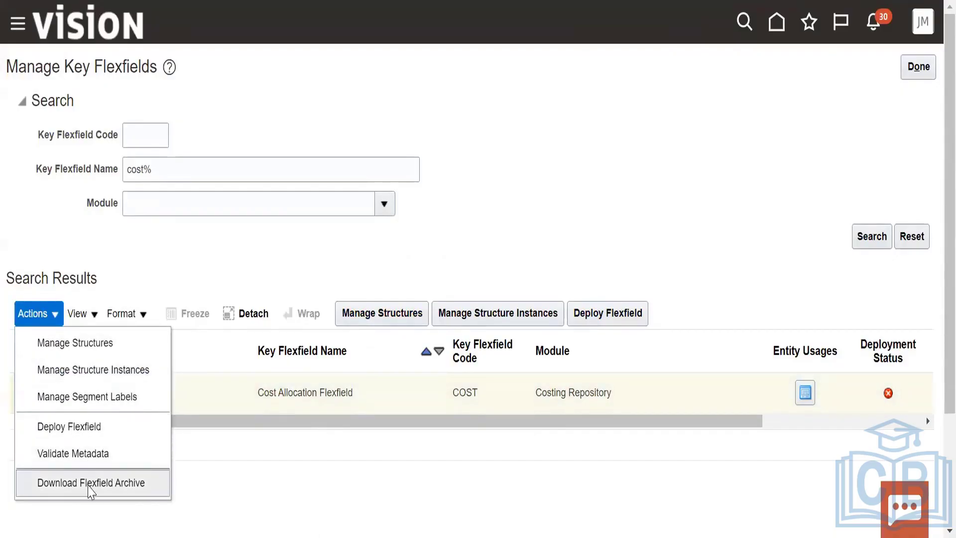
pyautogui.click(95, 344)
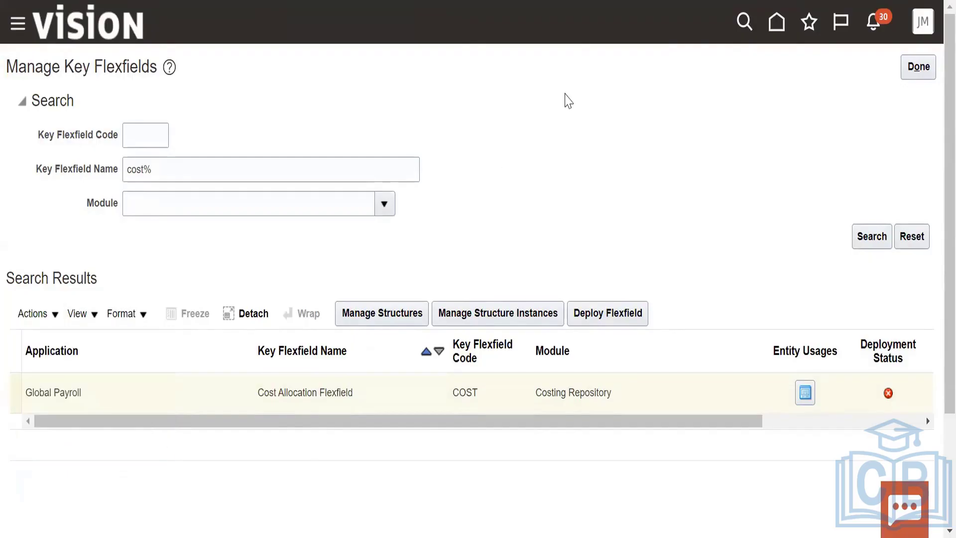
pyautogui.click(918, 67)
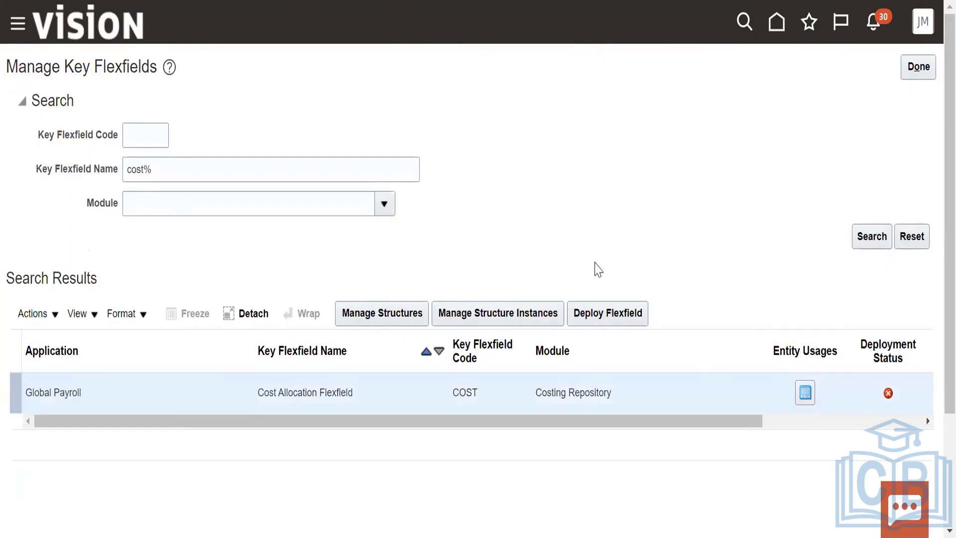
pyautogui.click(871, 237)
pyautogui.click(918, 73)
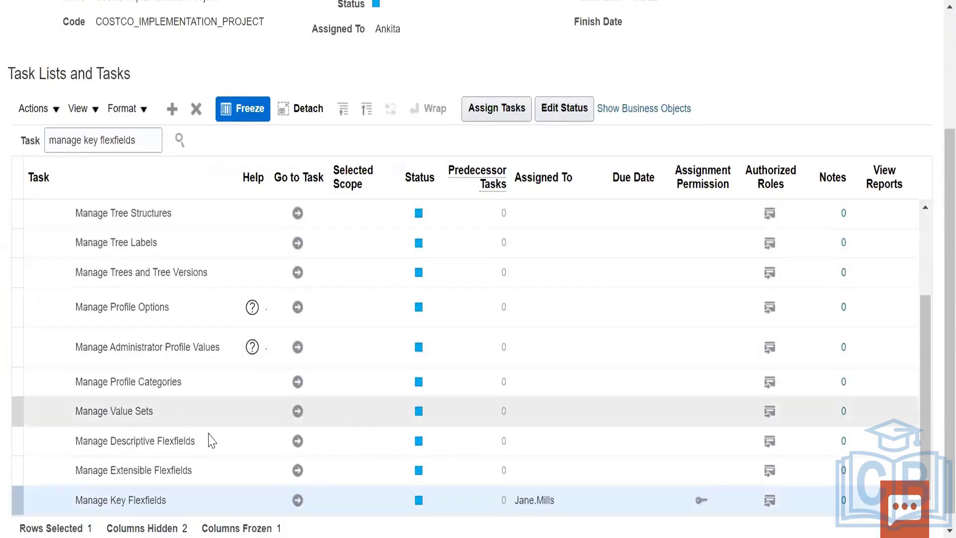
# Reopen the Manage Key Flexfields task and try to find key flexfields by the name "flexfields"
pyautogui.scroll(-1, 250, 443)
pyautogui.click(298, 486)
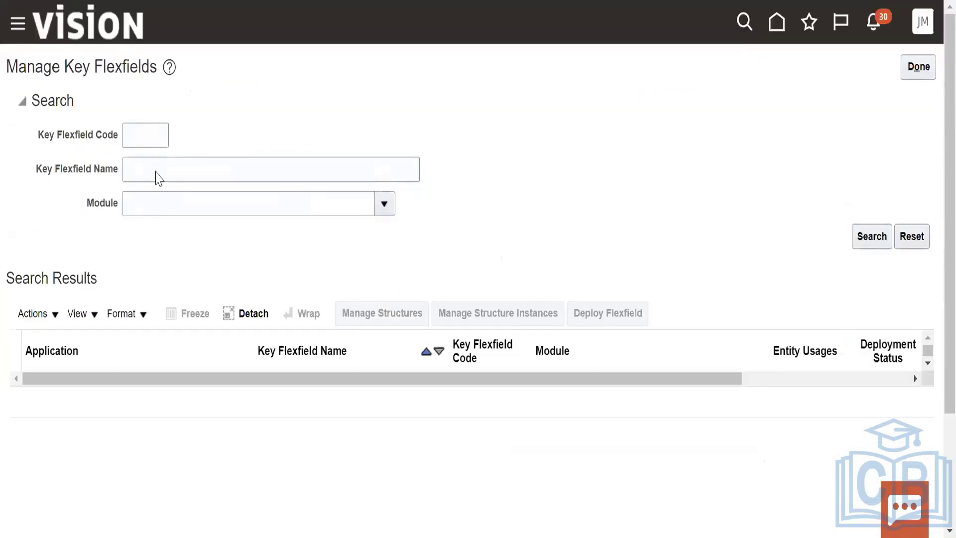
pyautogui.click(60, 323)
pyautogui.click(193, 167)
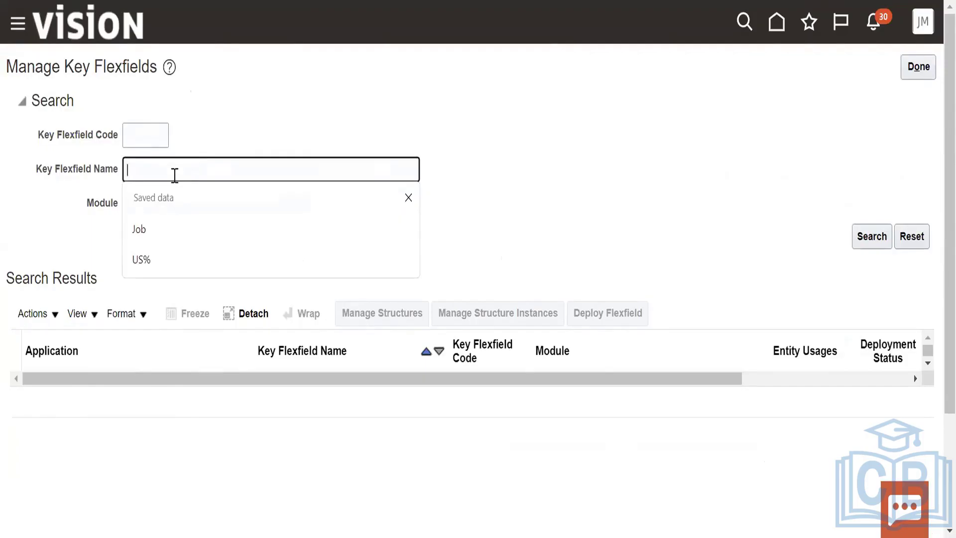
pyautogui.write('fle')
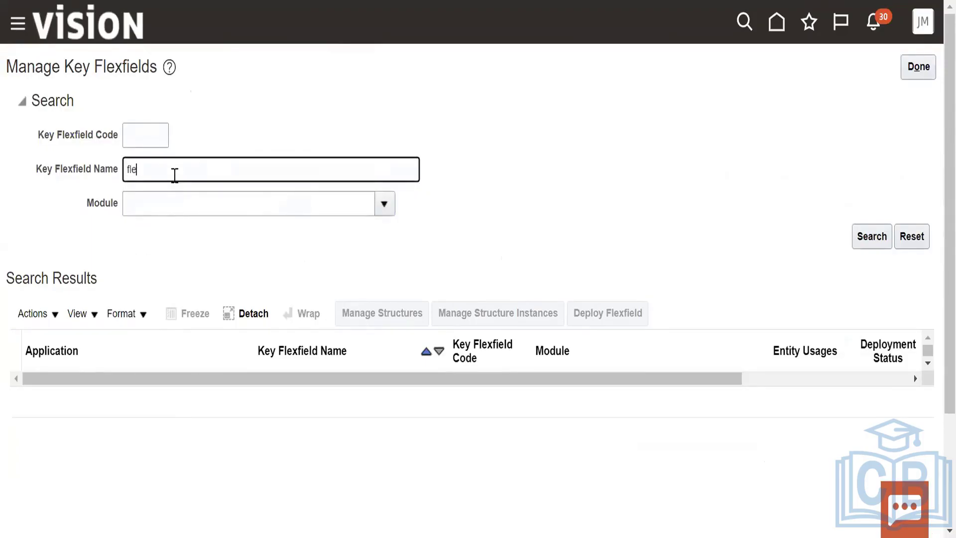
pyautogui.write('xfields')
pyautogui.click(869, 244)
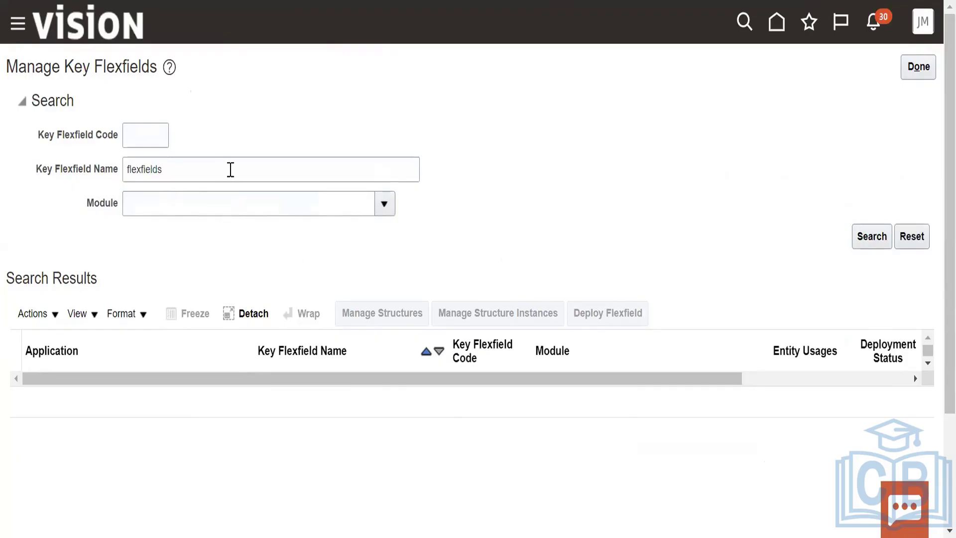
pyautogui.click(230, 170)
pyautogui.press('BackSpace')
pyautogui.click(874, 238)
# Clear the key flexfield name criterion and return to the implementation project's task list
pyautogui.click(325, 168)
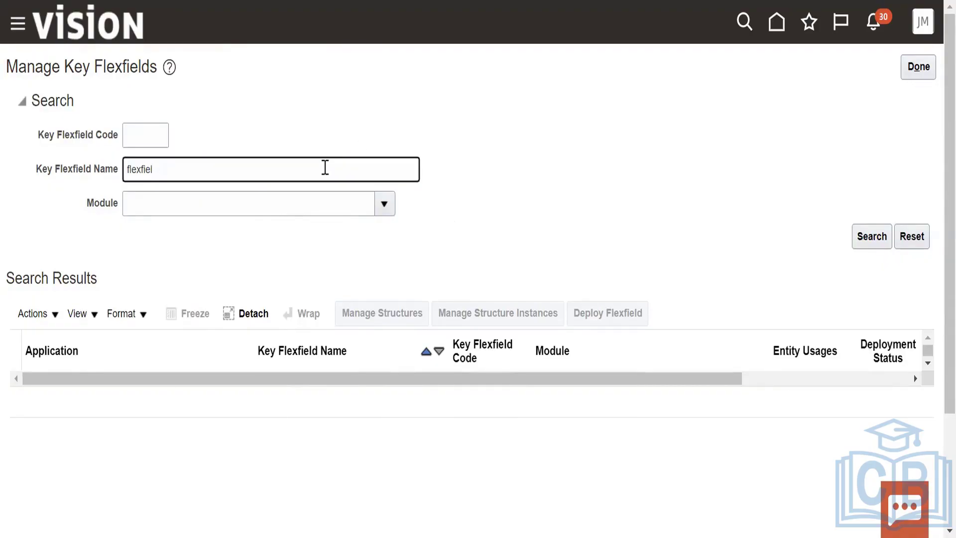
pyautogui.press('BackSpace')
pyautogui.press('BackSpace')
pyautogui.press('BackSpace')
pyautogui.press('BackSpace')
pyautogui.press('BackSpace')
pyautogui.press('BackSpace')
pyautogui.press('BackSpace')
pyautogui.press('BackSpace')
pyautogui.click(919, 68)
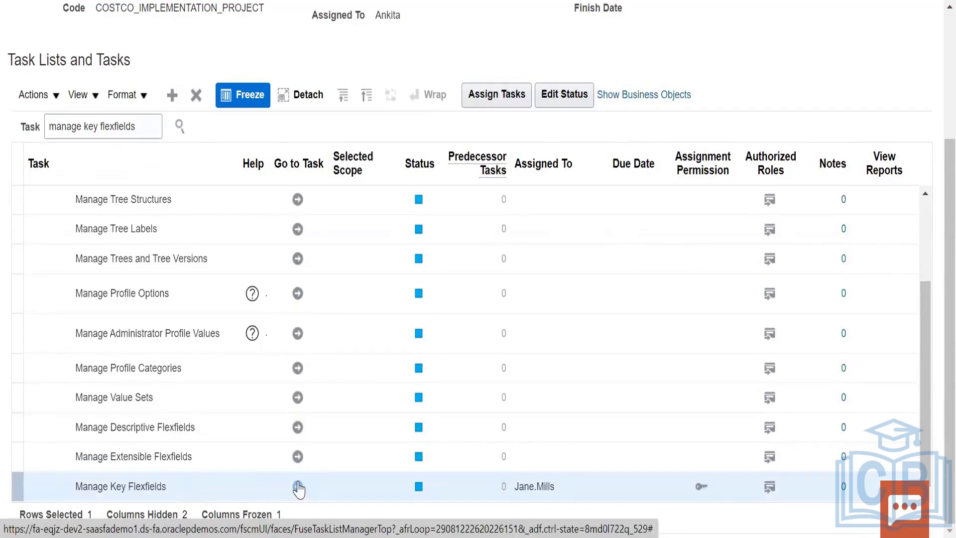
# Reopen the Manage Key Flexfields task and search for key flexfields named cost%
pyautogui.click(297, 487)
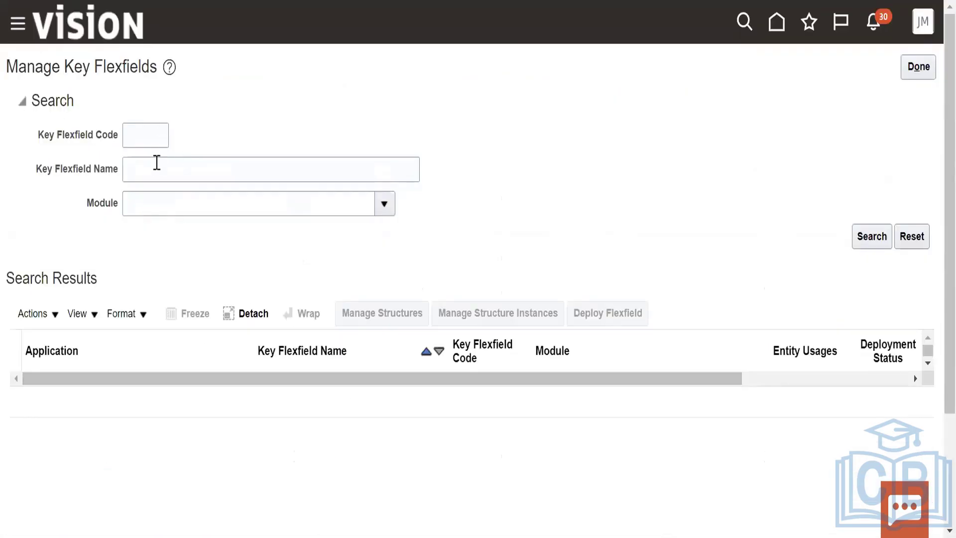
pyautogui.click(157, 163)
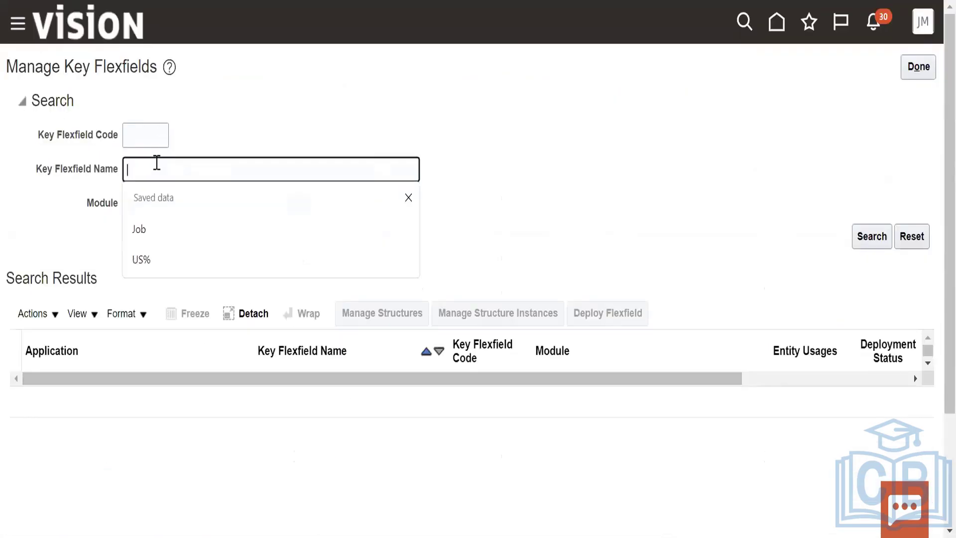
pyautogui.write('X')
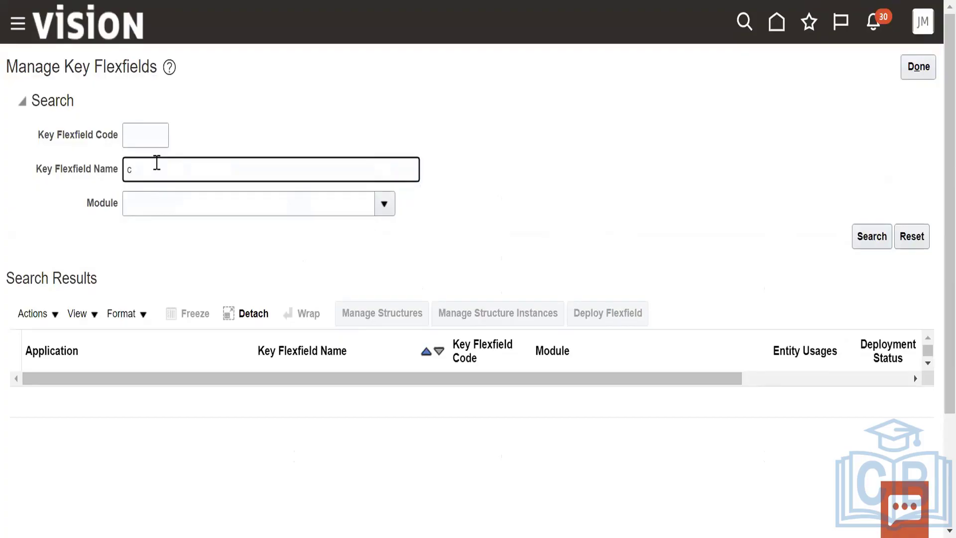
pyautogui.write('%')
pyautogui.click(871, 236)
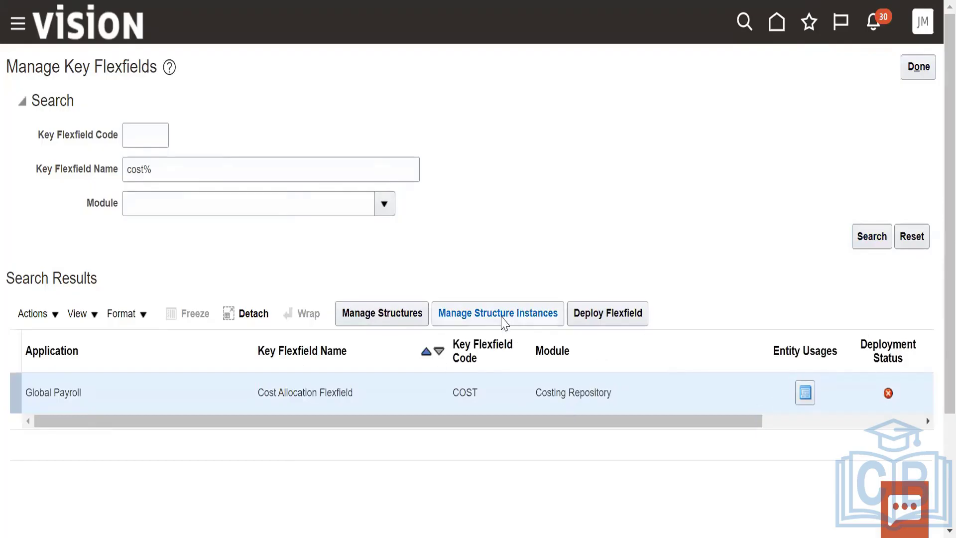
# Try to deploy the Cost Allocation Flexfield and examine the deployment's flexfield metadata validation details
pyautogui.click(602, 315)
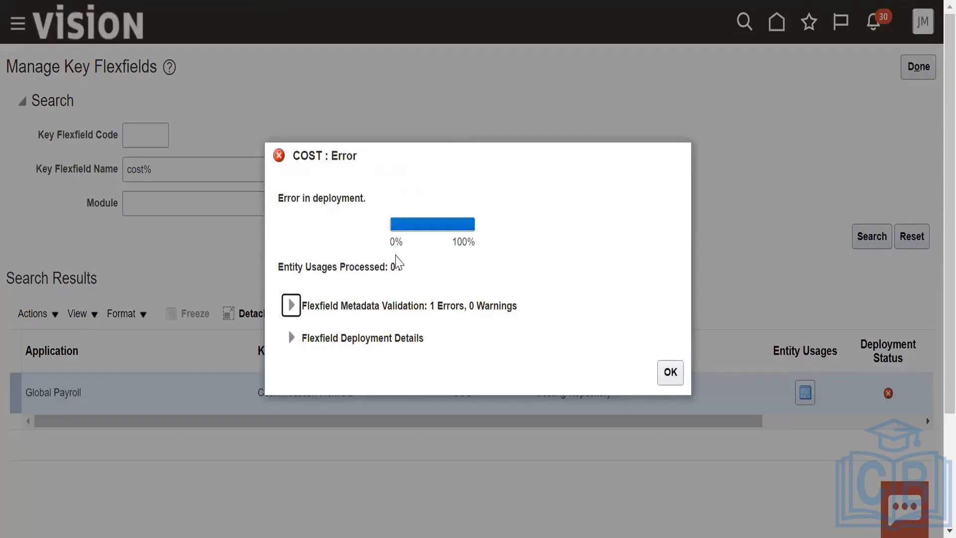
pyautogui.click(289, 314)
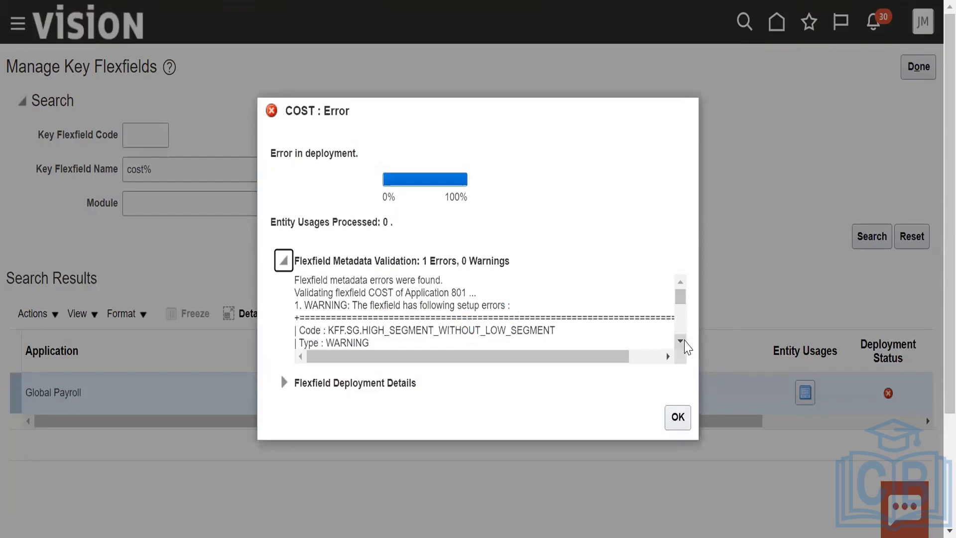
pyautogui.click(681, 341)
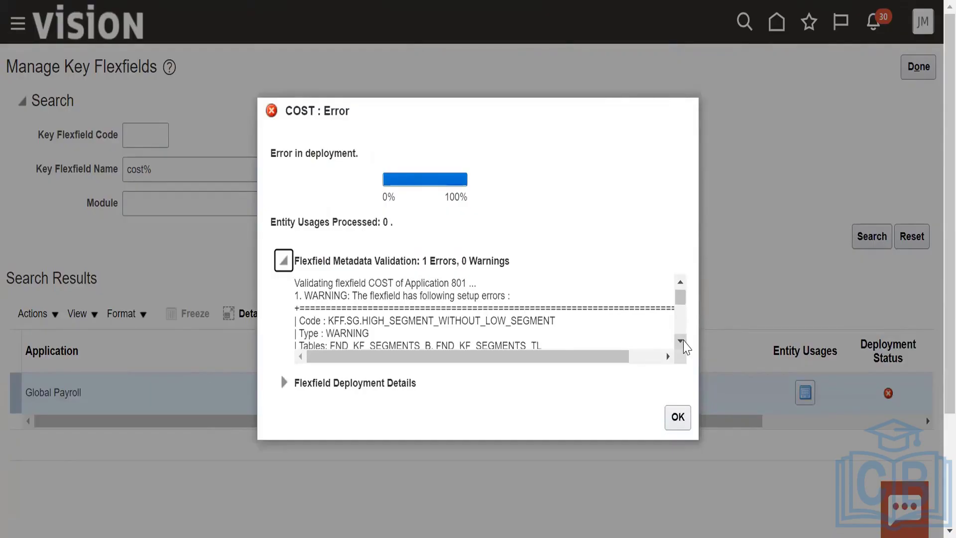
pyautogui.click(680, 341)
pyautogui.click(681, 341)
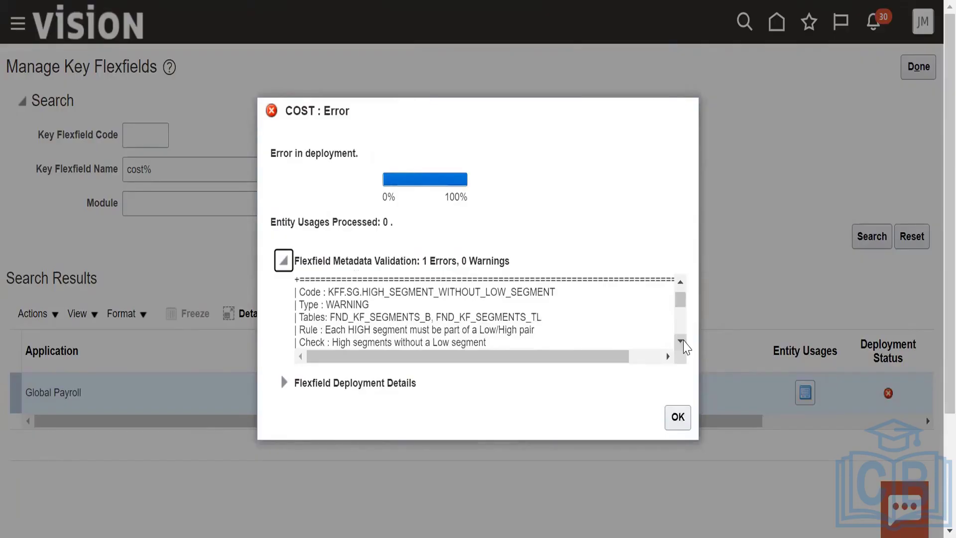
pyautogui.click(681, 341)
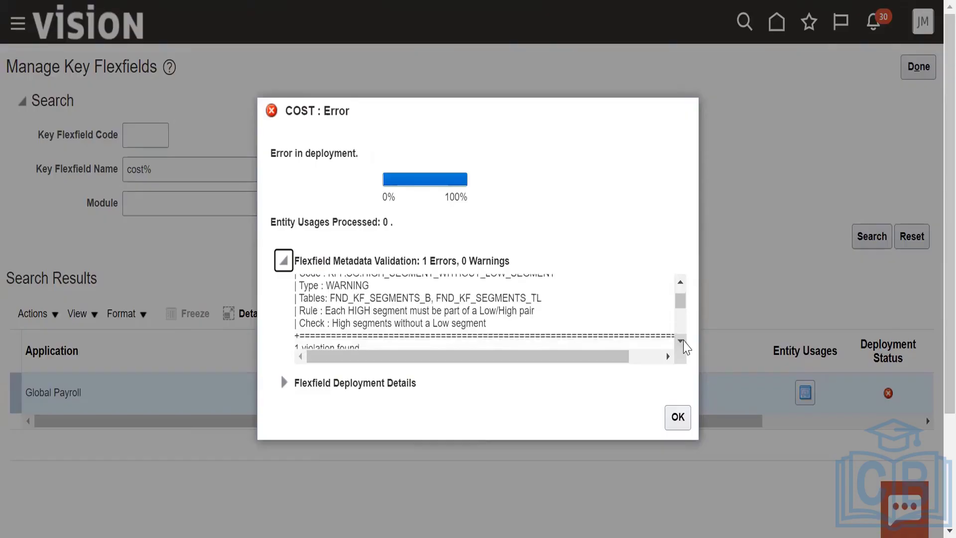
pyautogui.click(680, 341)
pyautogui.click(681, 341)
pyautogui.click(681, 341)
pyautogui.click(680, 341)
pyautogui.click(680, 341)
pyautogui.click(680, 341)
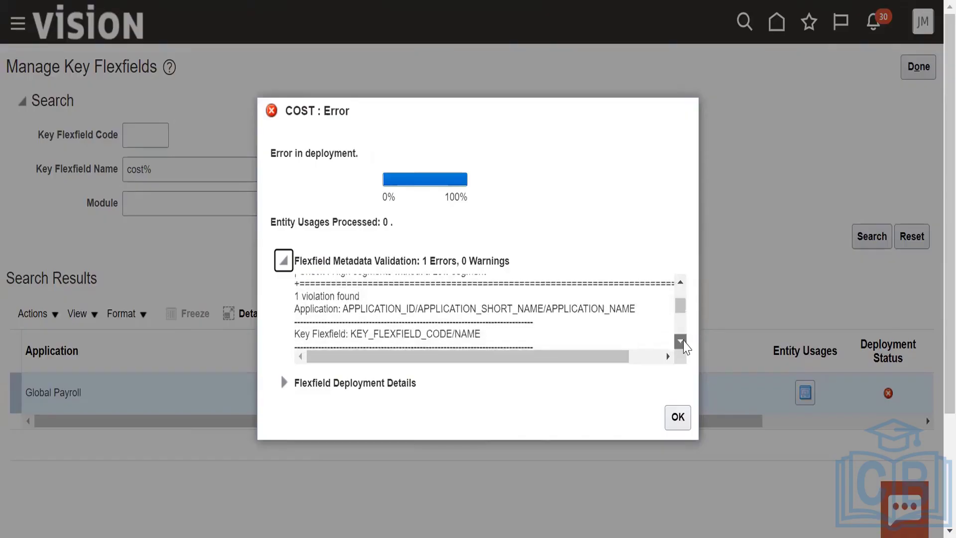
pyautogui.click(680, 341)
pyautogui.click(681, 341)
pyautogui.click(681, 341)
pyautogui.click(680, 341)
pyautogui.click(681, 341)
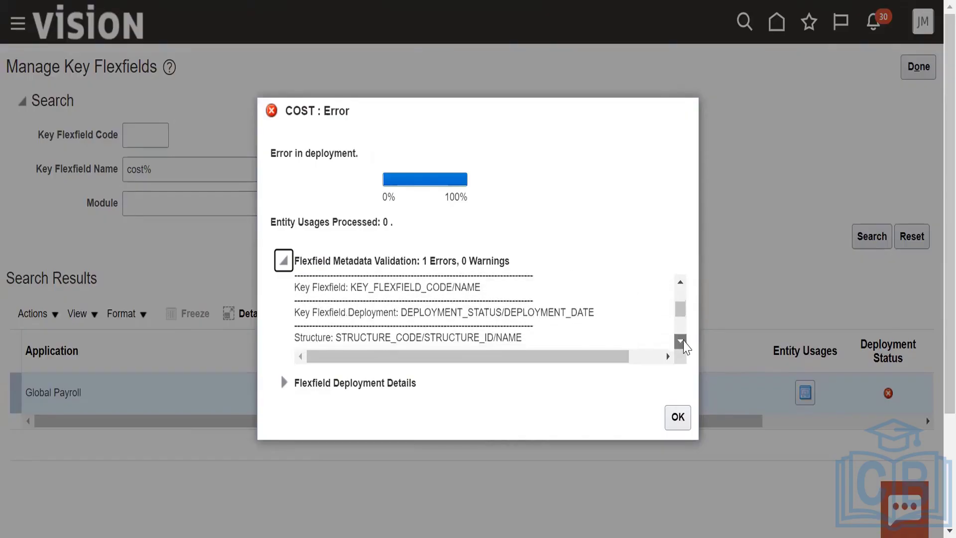
pyautogui.click(681, 341)
pyautogui.click(681, 341)
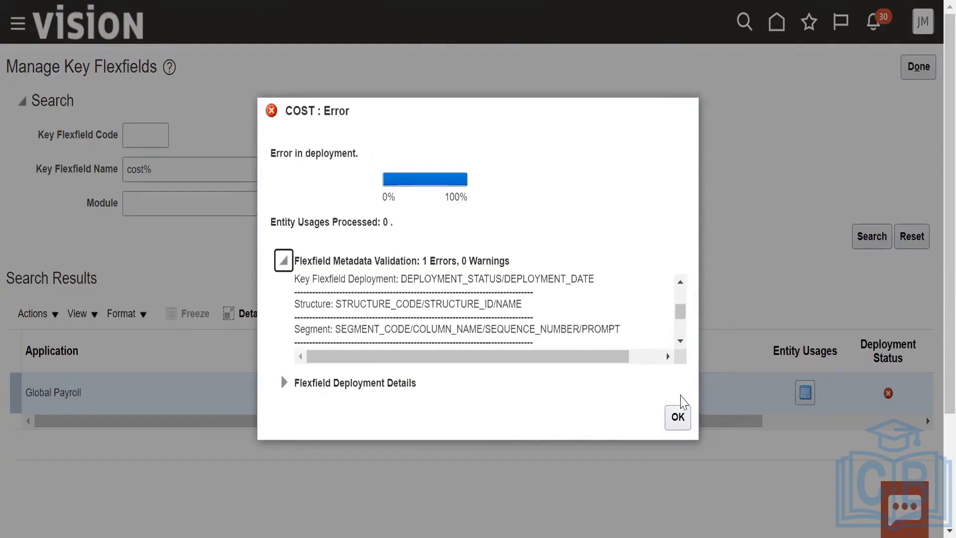
pyautogui.click(678, 416)
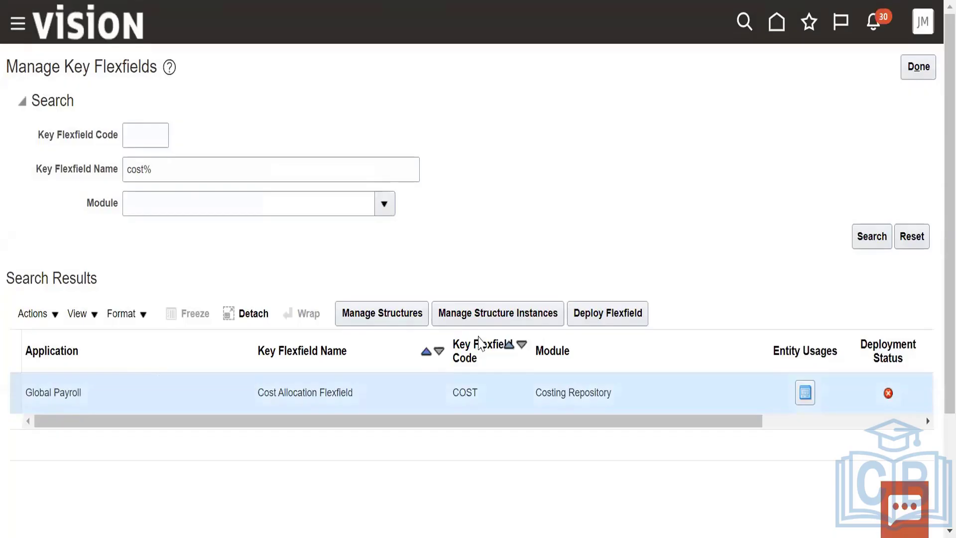
# Open the Cost Allocation Flexfield's structures and search for the structure code Cost Allocation
pyautogui.click(805, 391)
pyautogui.click(676, 185)
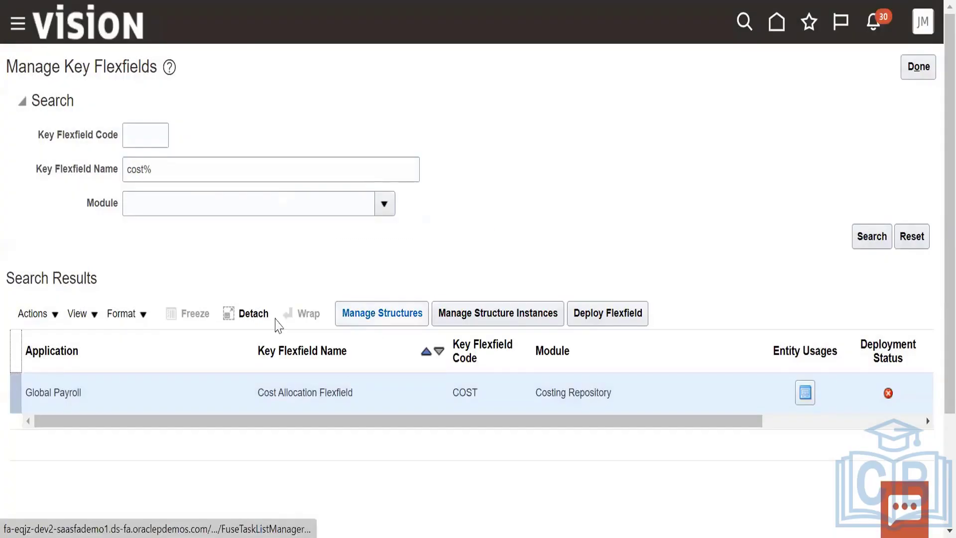
pyautogui.click(383, 313)
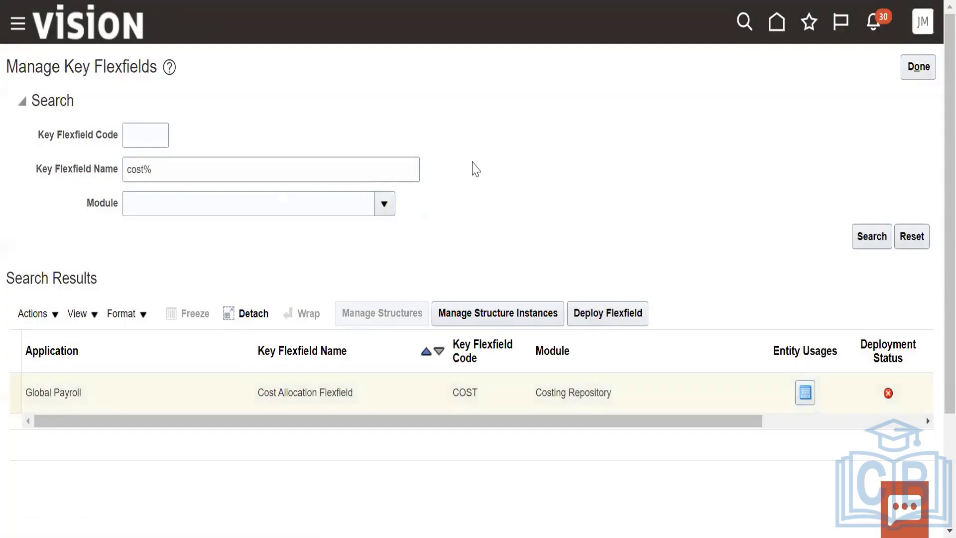
pyautogui.click(144, 145)
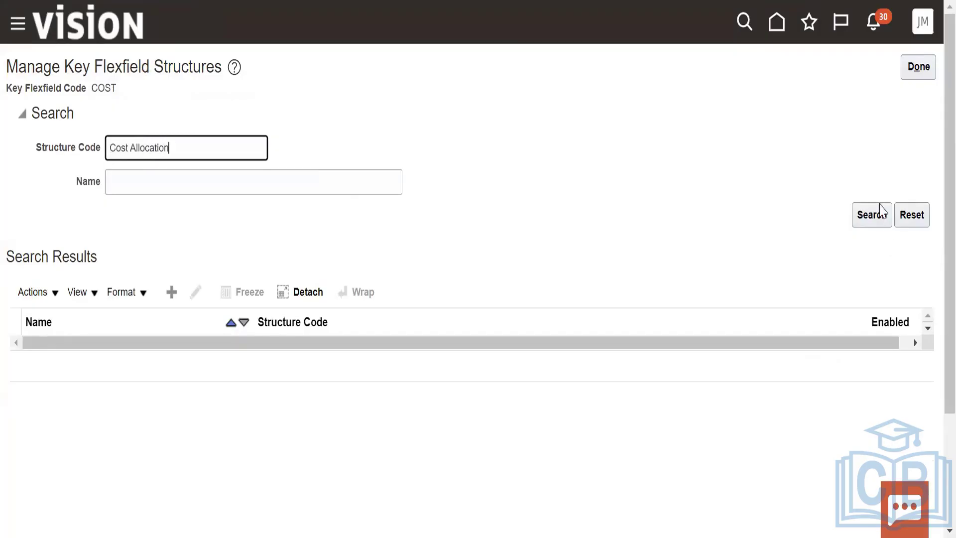
pyautogui.click(878, 209)
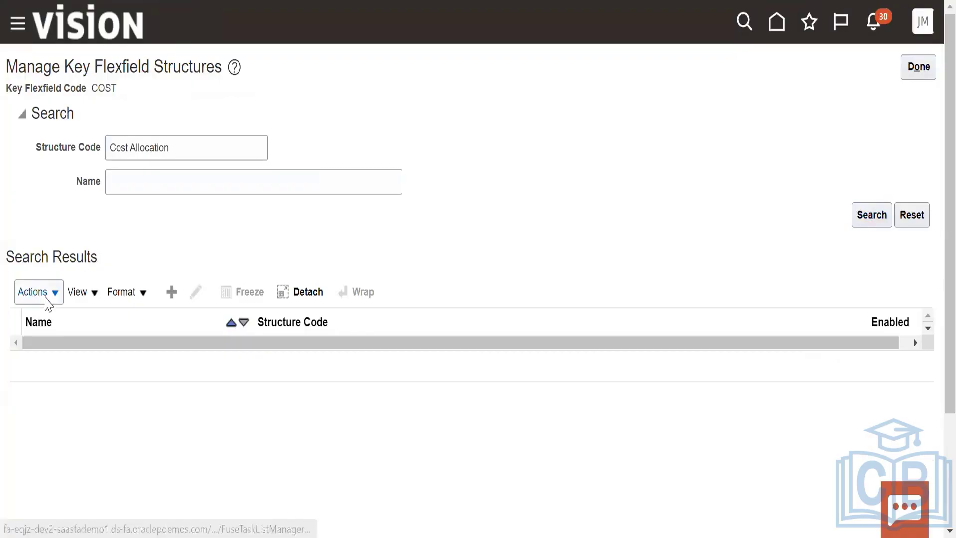
# Fill in a new structure with code US_Cost Allocation, name US_Cost allocation and a hyphen delimiter, and try to save it
pyautogui.click(40, 294)
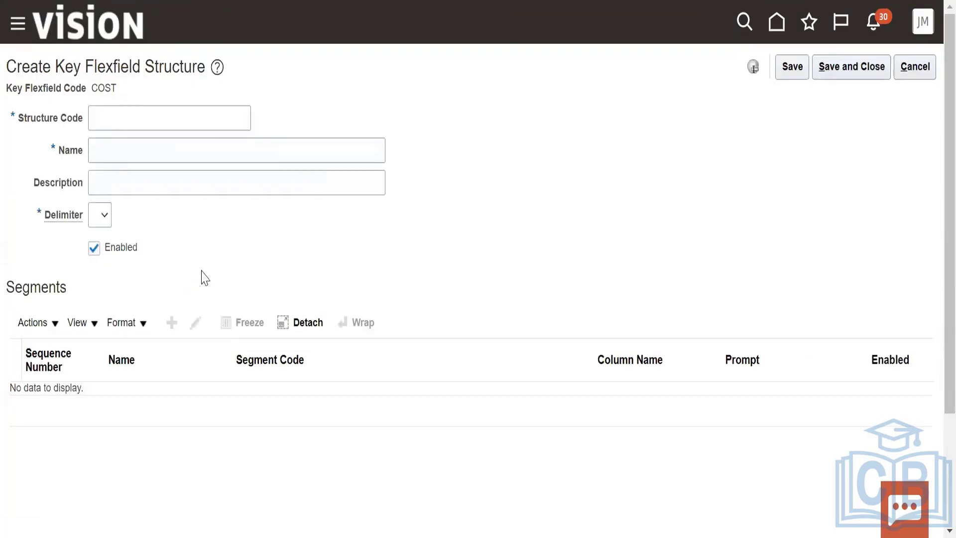
pyautogui.click(132, 111)
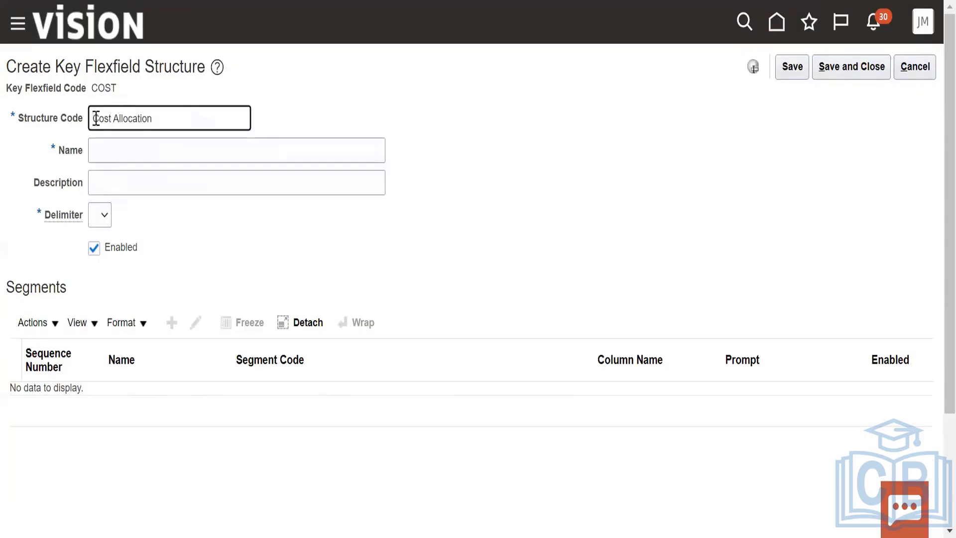
pyautogui.click(96, 120)
pyautogui.write('US_')
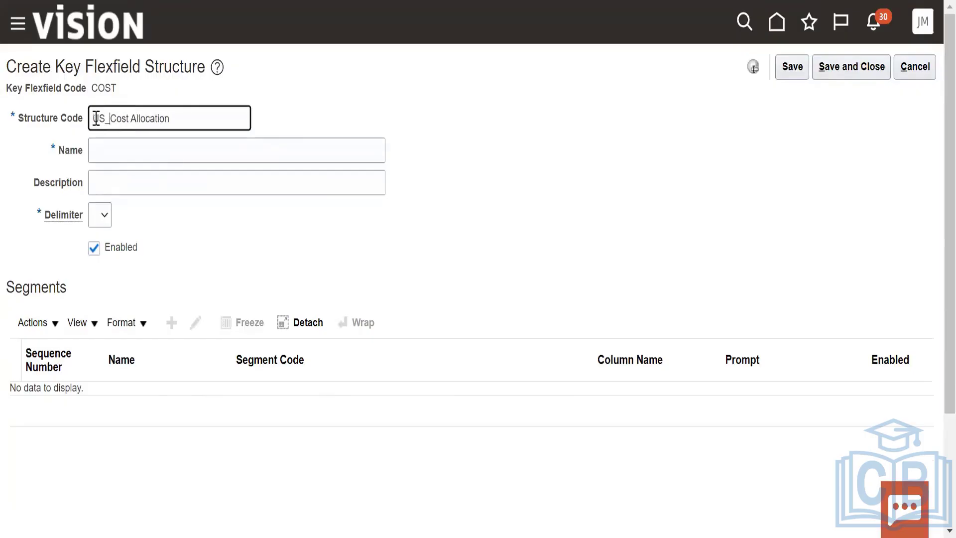
pyautogui.click(115, 149)
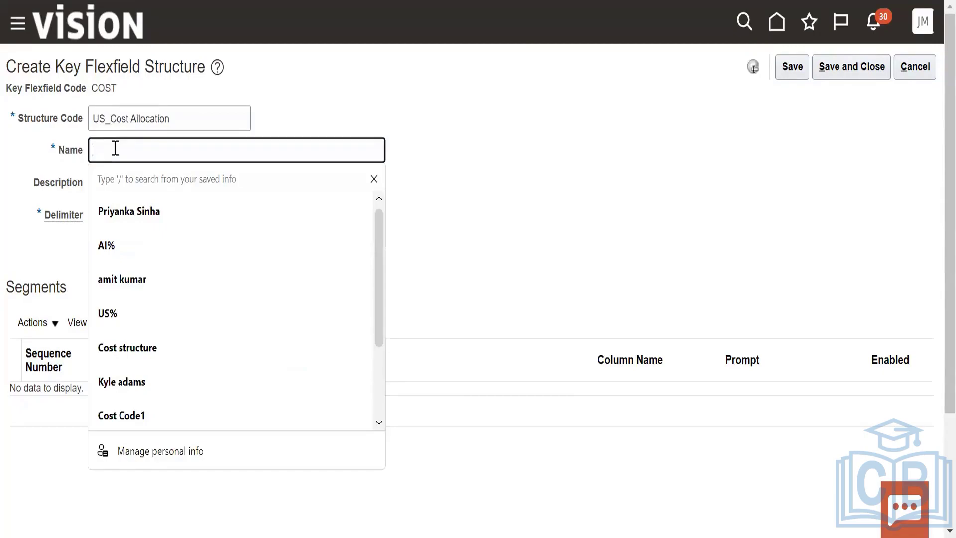
pyautogui.write('US_Cost al')
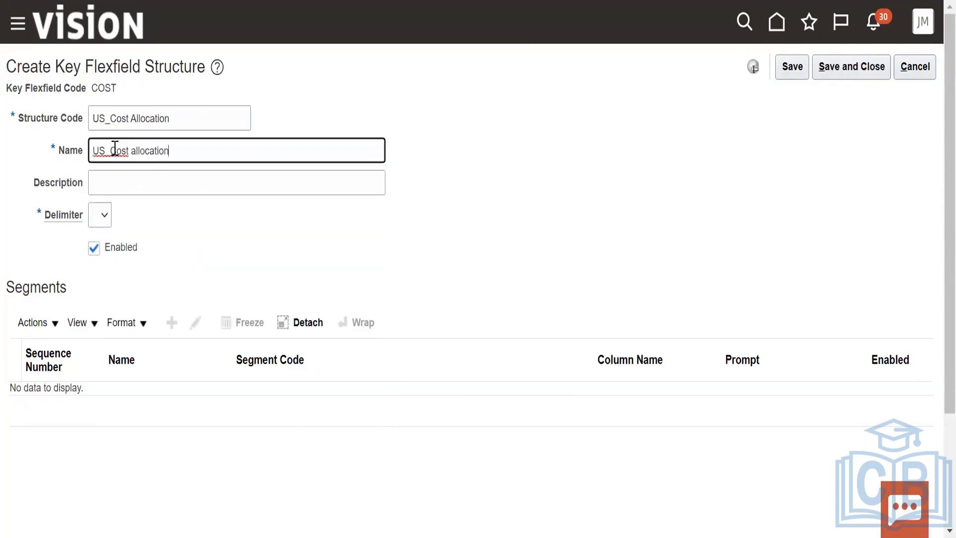
pyautogui.write('location')
pyautogui.click(109, 312)
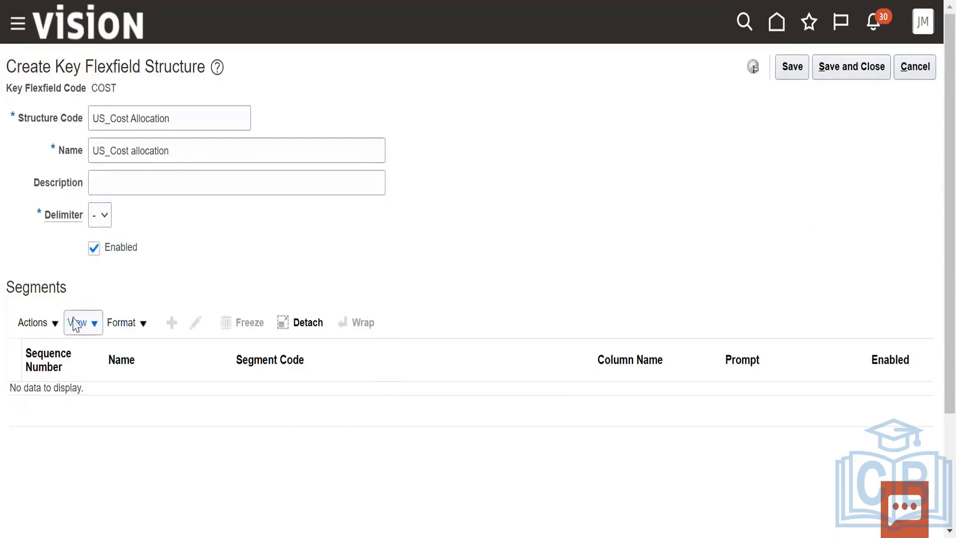
pyautogui.click(849, 67)
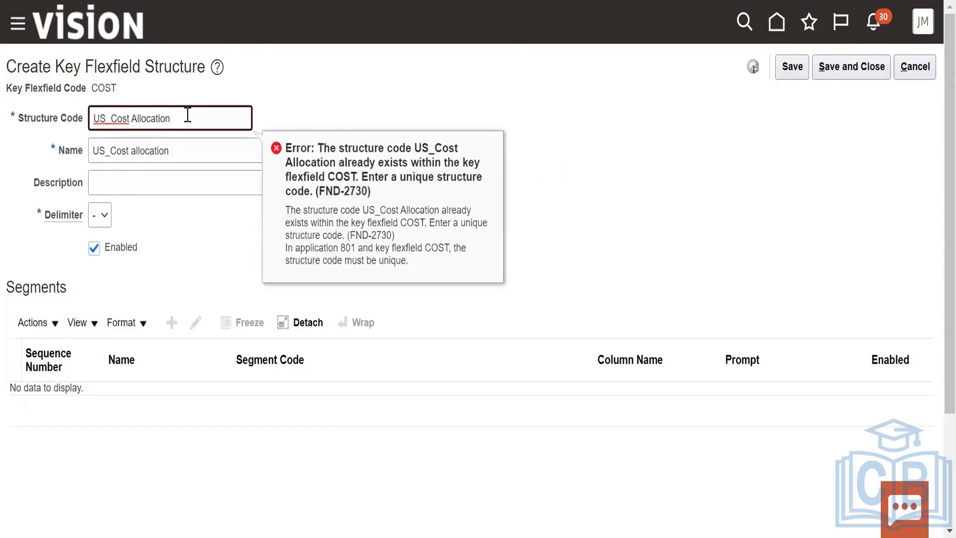
# Change the new structure's code to US_Cost Allocation1 and its name to US_Cost allocation1, and save it
pyautogui.click(189, 149)
pyautogui.write('1')
pyautogui.click(580, 119)
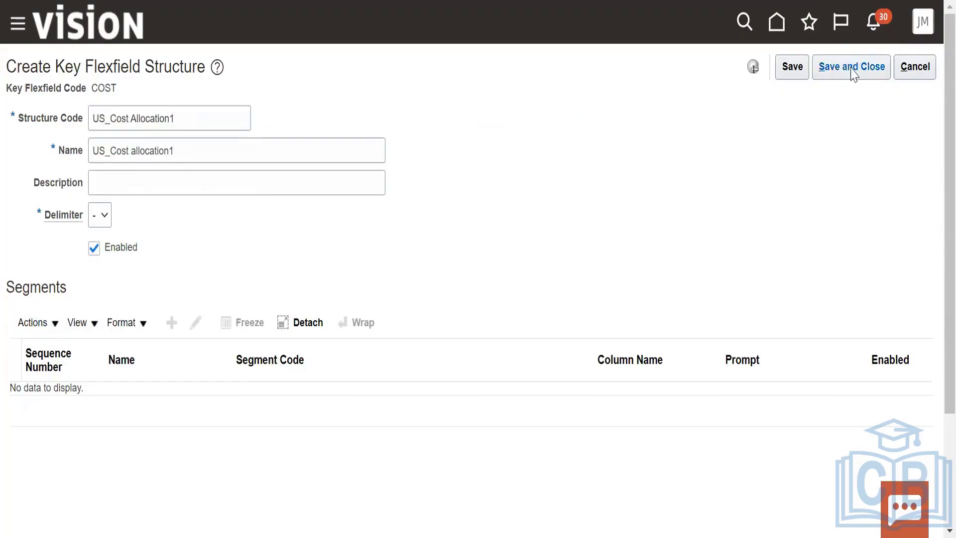
pyautogui.click(852, 70)
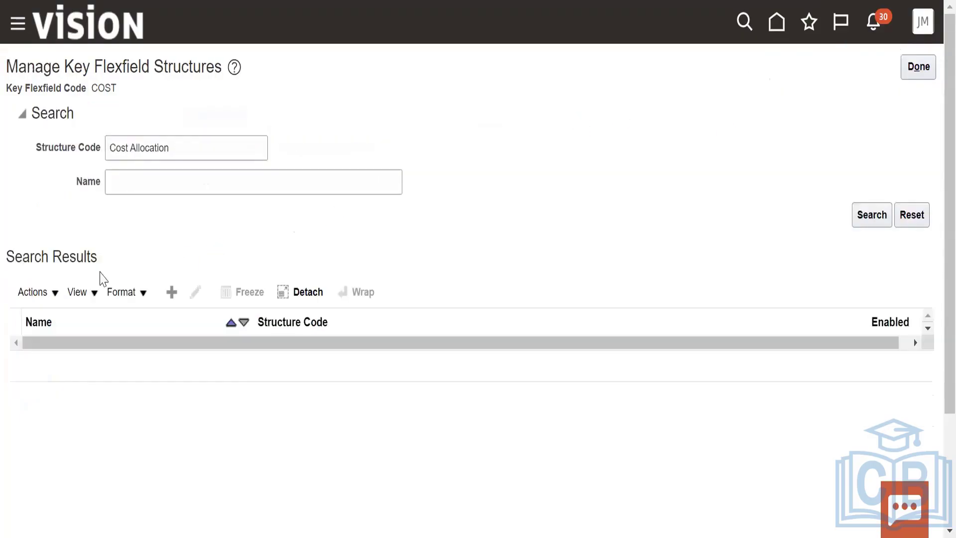
pyautogui.click(34, 292)
pyautogui.click(43, 320)
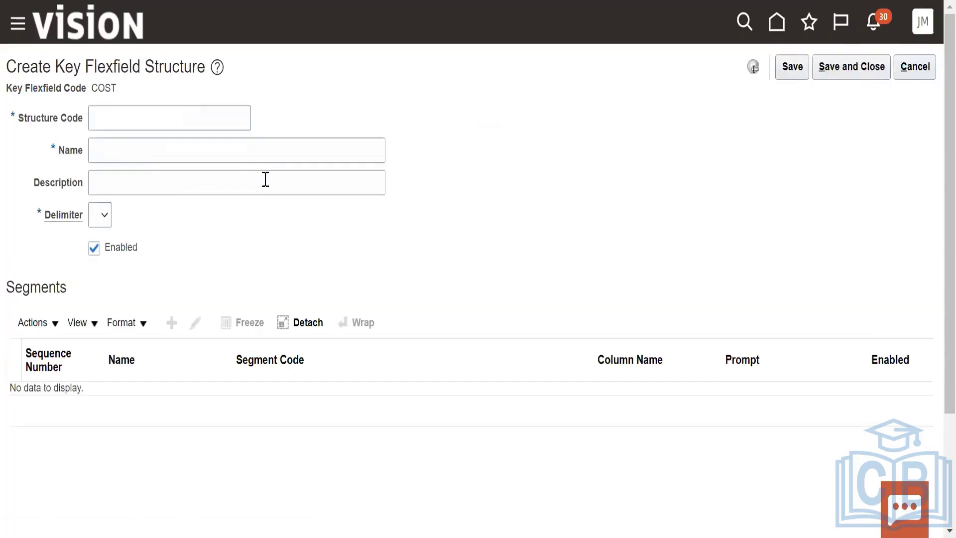
pyautogui.click(147, 112)
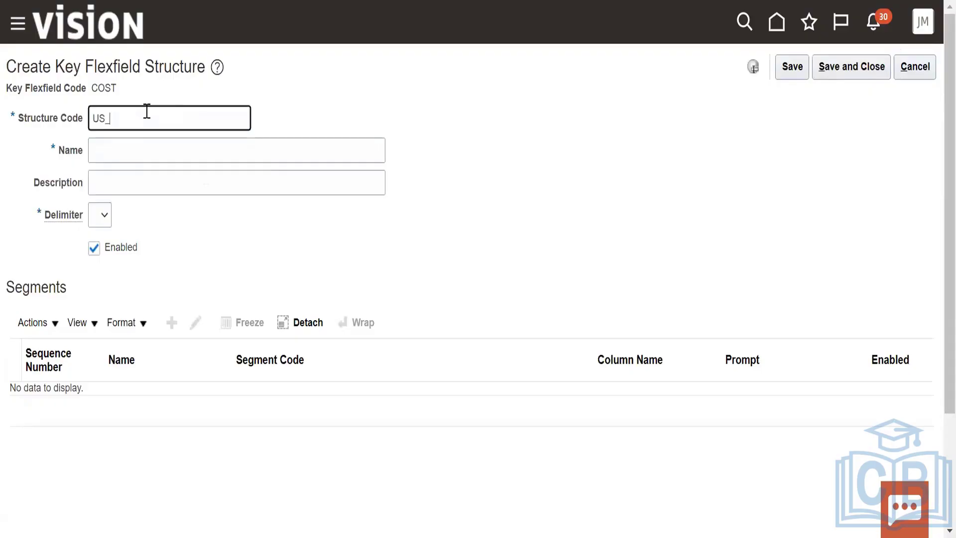
pyautogui.write('US_Cost Code')
pyautogui.click(137, 149)
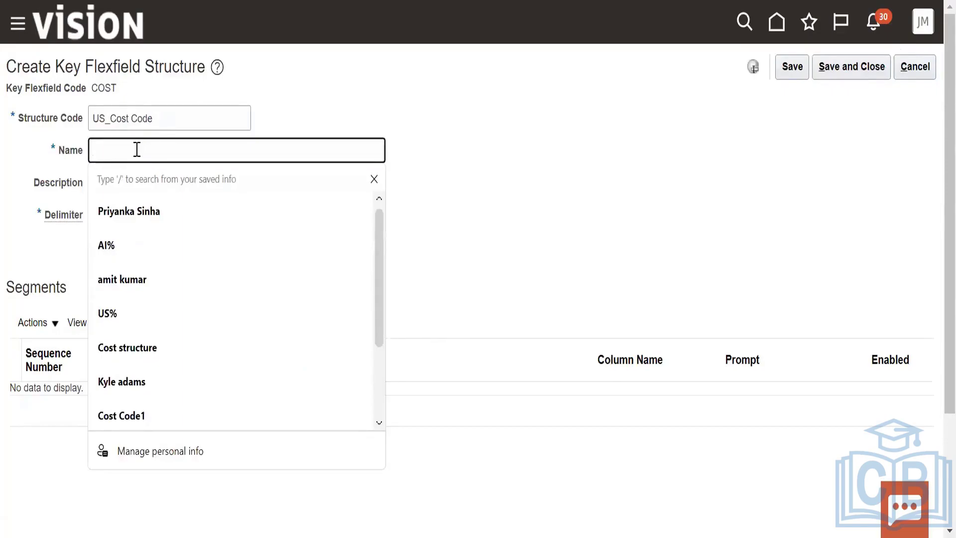
pyautogui.click(454, 154)
pyautogui.click(915, 66)
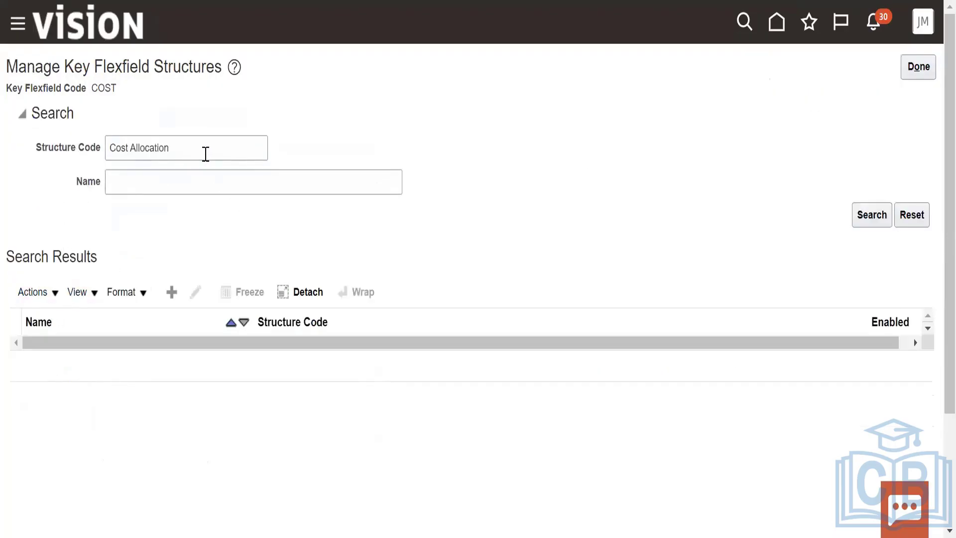
# Search for the structure code US_Cost Allocation1 and open that structure for editing
pyautogui.click(116, 148)
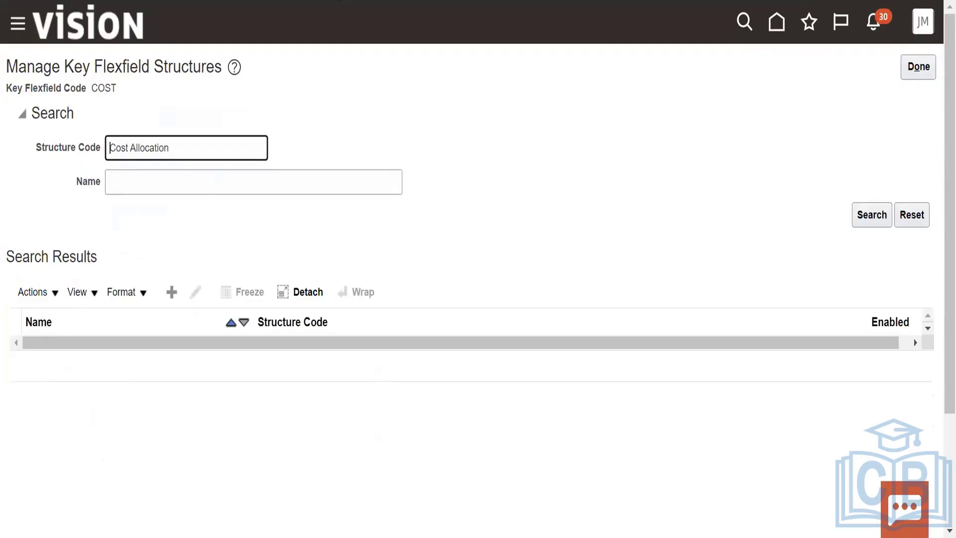
pyautogui.write('US_')
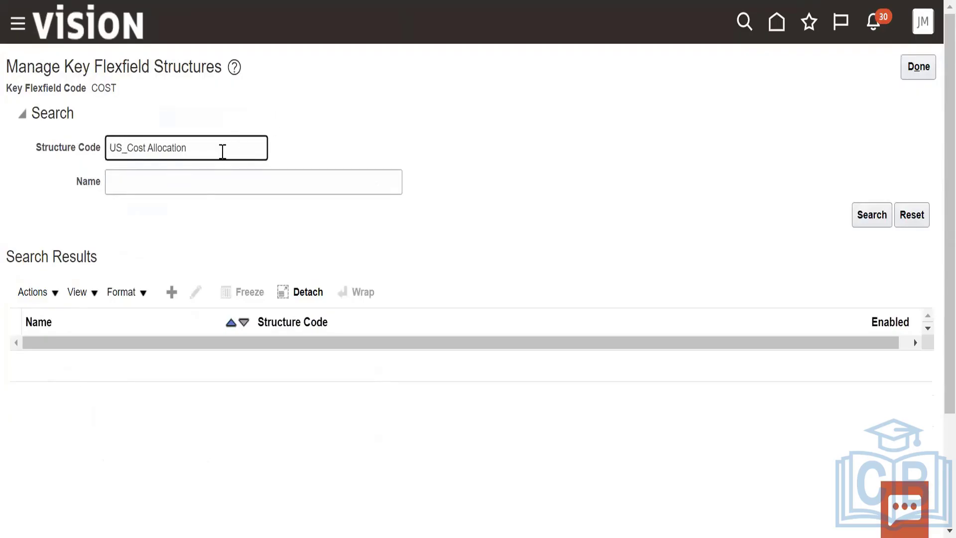
pyautogui.write('1')
pyautogui.click(878, 212)
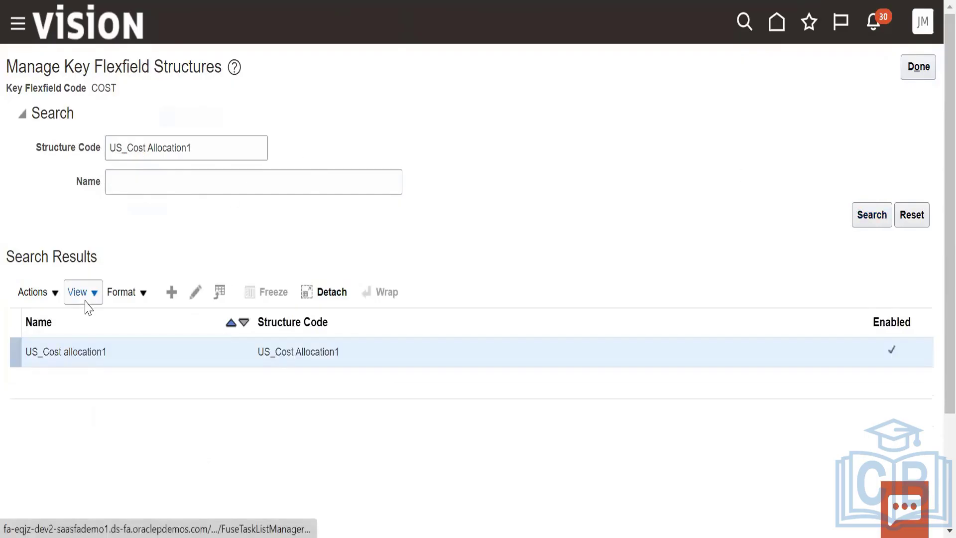
pyautogui.click(55, 298)
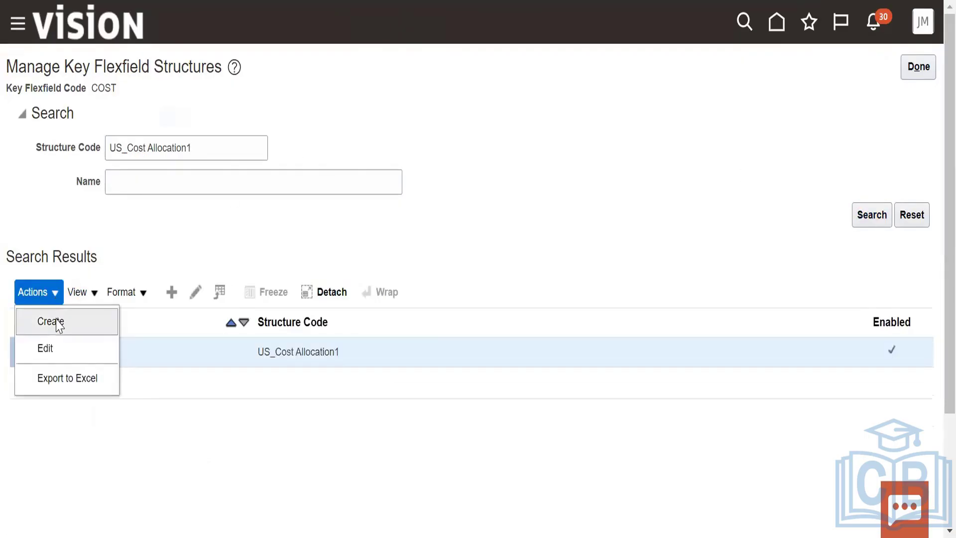
pyautogui.click(235, 418)
pyautogui.click(32, 289)
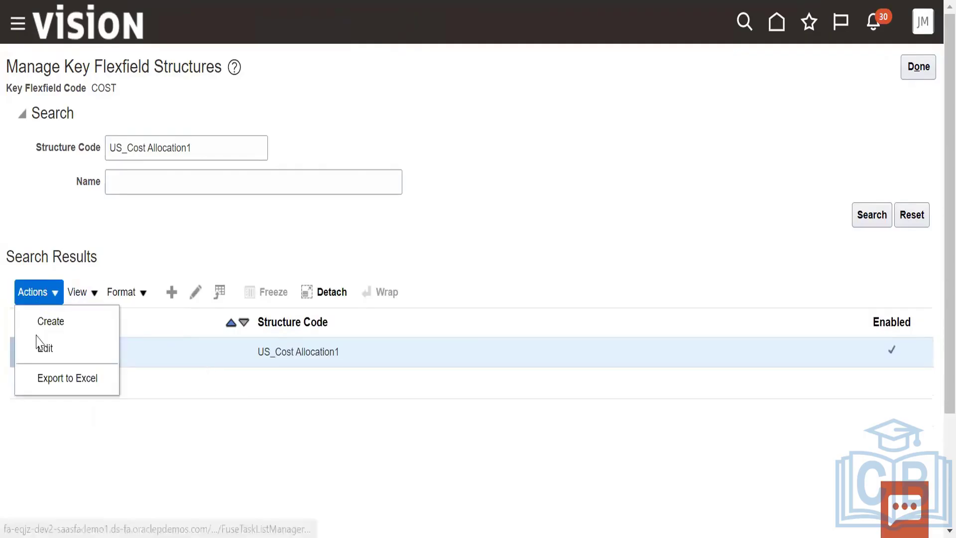
pyautogui.click(189, 296)
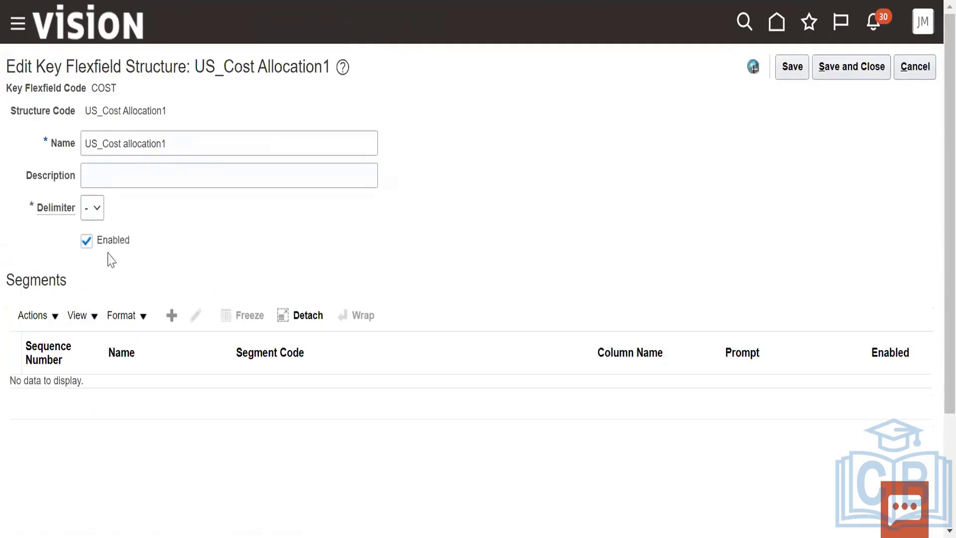
# Start a new segment for the US_Cost Allocation1 structure with segment code US_Cost Code and API name usCostCode
pyautogui.click(55, 317)
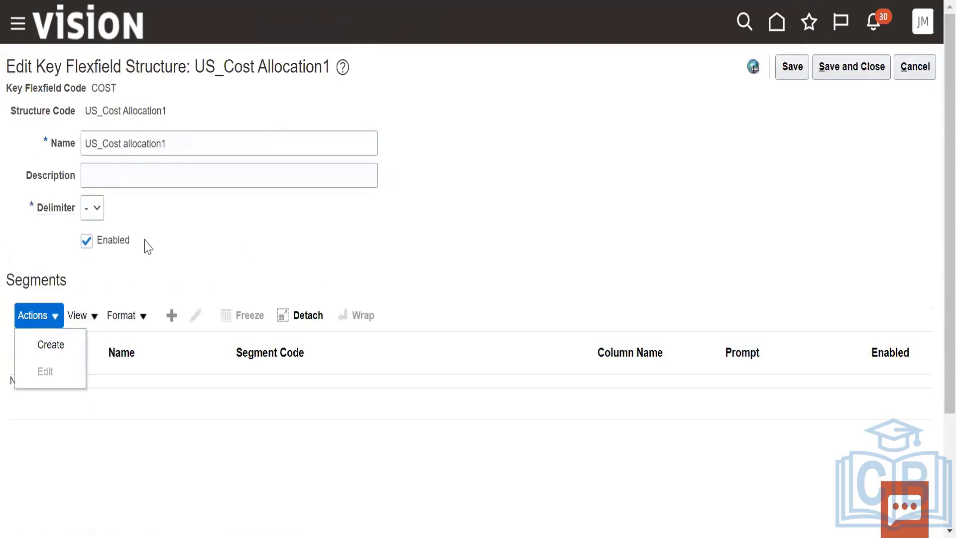
pyautogui.click(51, 317)
pyautogui.click(51, 321)
pyautogui.click(46, 342)
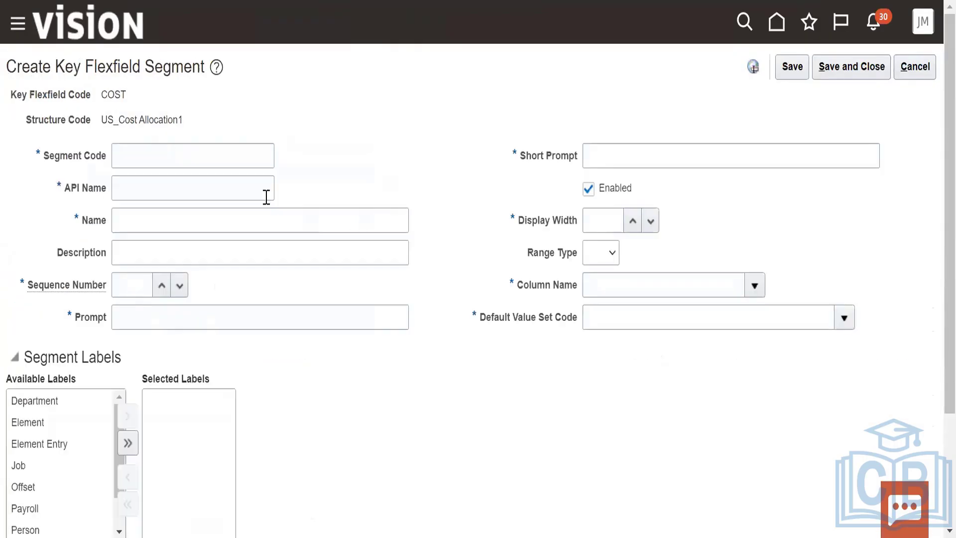
pyautogui.click(173, 154)
pyautogui.write('US_Cost')
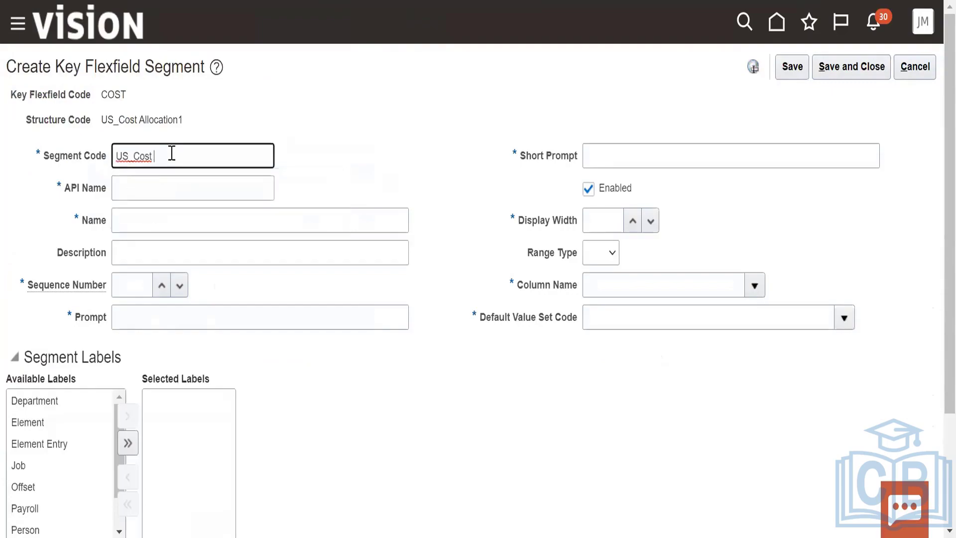
pyautogui.write(' Code')
pyautogui.click(139, 185)
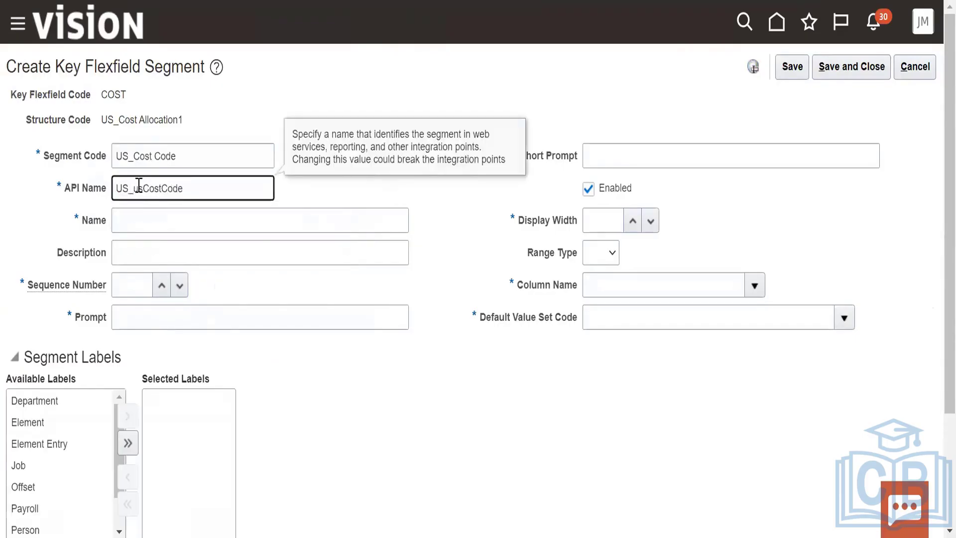
pyautogui.press('BackSpace')
pyautogui.press('BackSpace')
pyautogui.press('BackSpace')
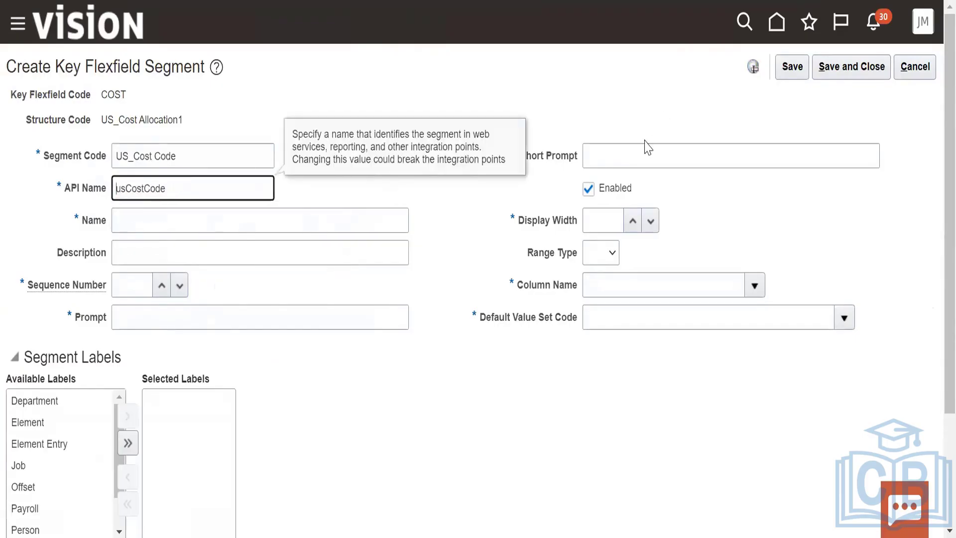
# Give the segment the short prompt Cost code, name US_Cost Code, sequence number 1 and prompt US_Cost code
pyautogui.click(636, 154)
pyautogui.click(630, 215)
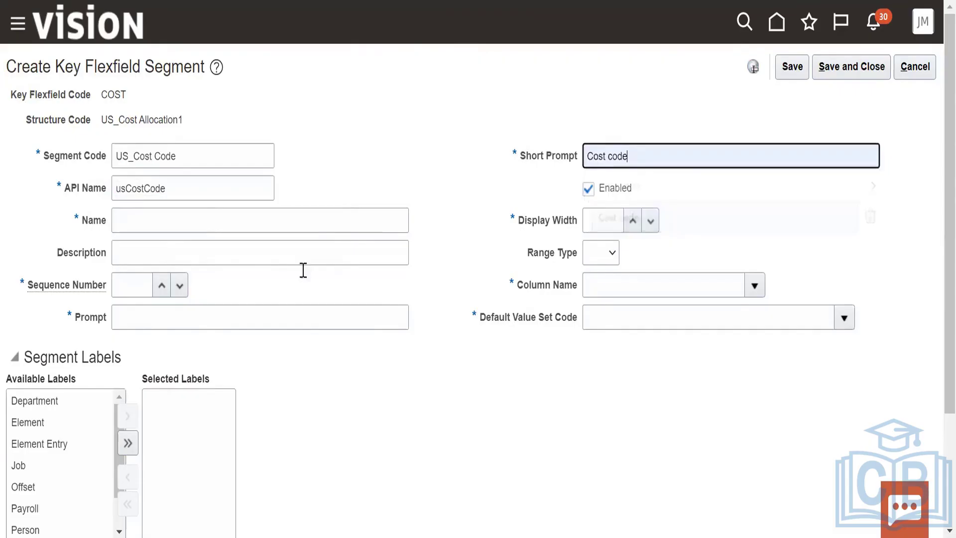
pyautogui.click(194, 228)
pyautogui.write('US')
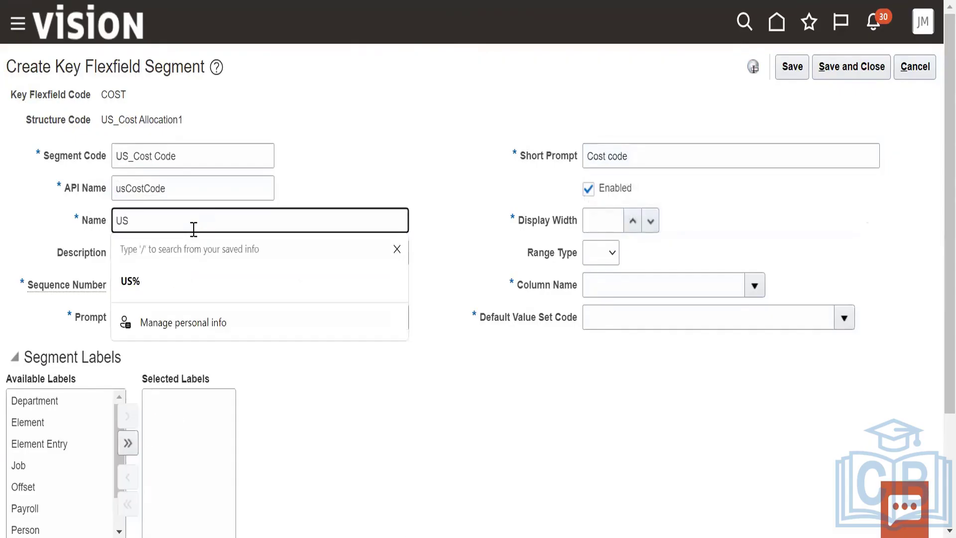
pyautogui.write('_Cost Code')
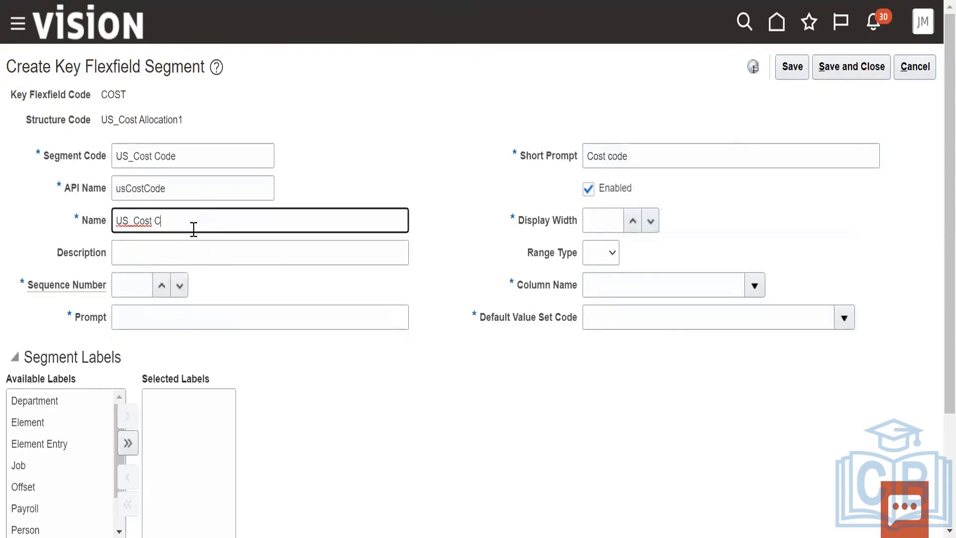
pyautogui.click(162, 284)
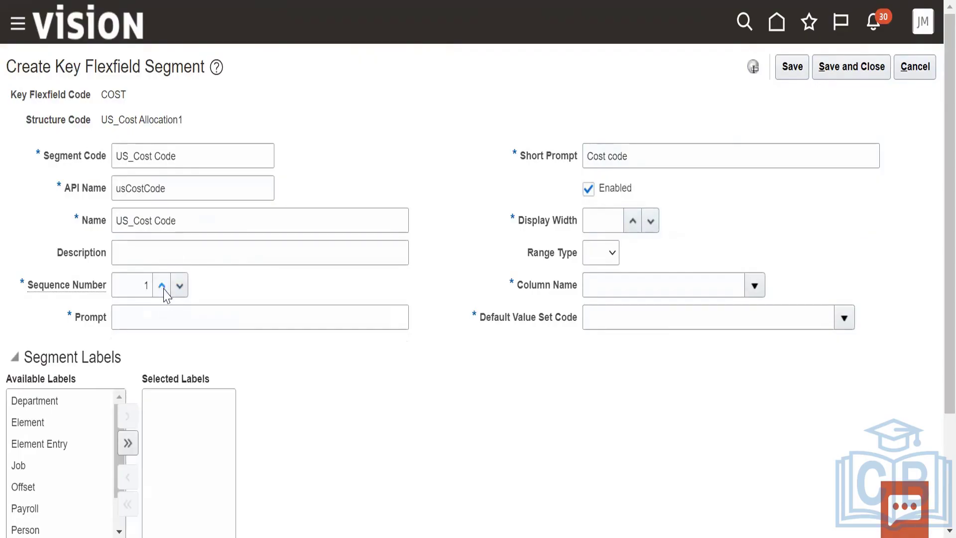
pyautogui.click(158, 317)
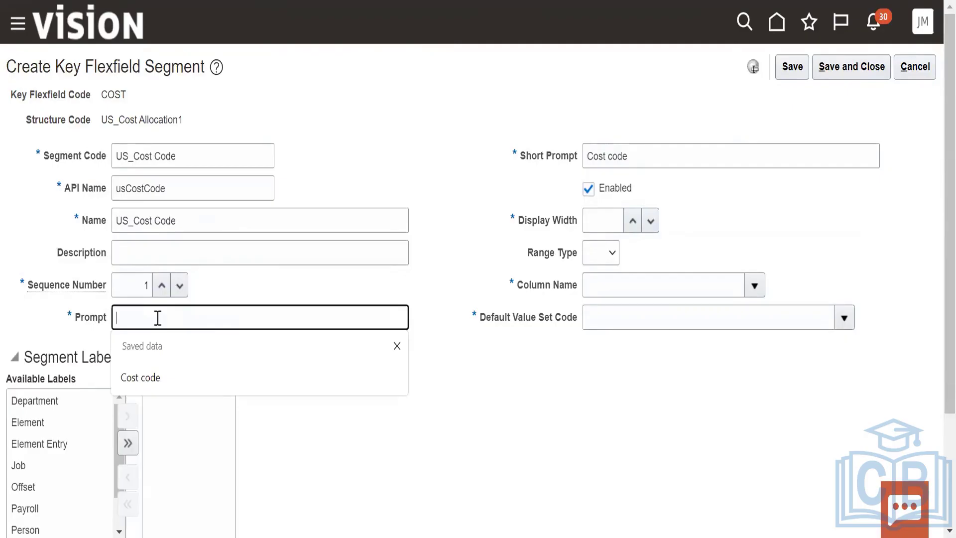
pyautogui.write('US')
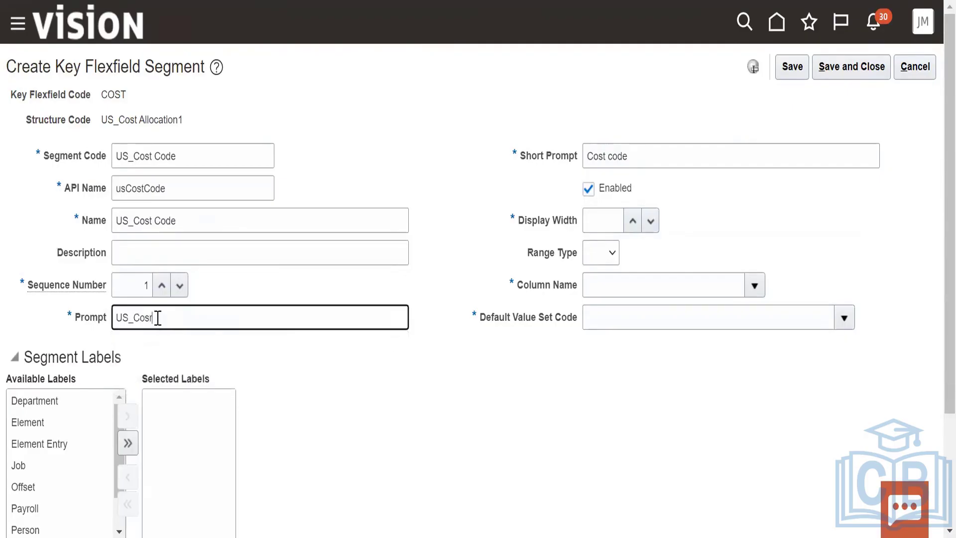
pyautogui.write('_Cost code')
# Set the segment's display width to 1, column to SEGMENT1 and default value set to 30 Characters, and save and close it
pyautogui.click(631, 222)
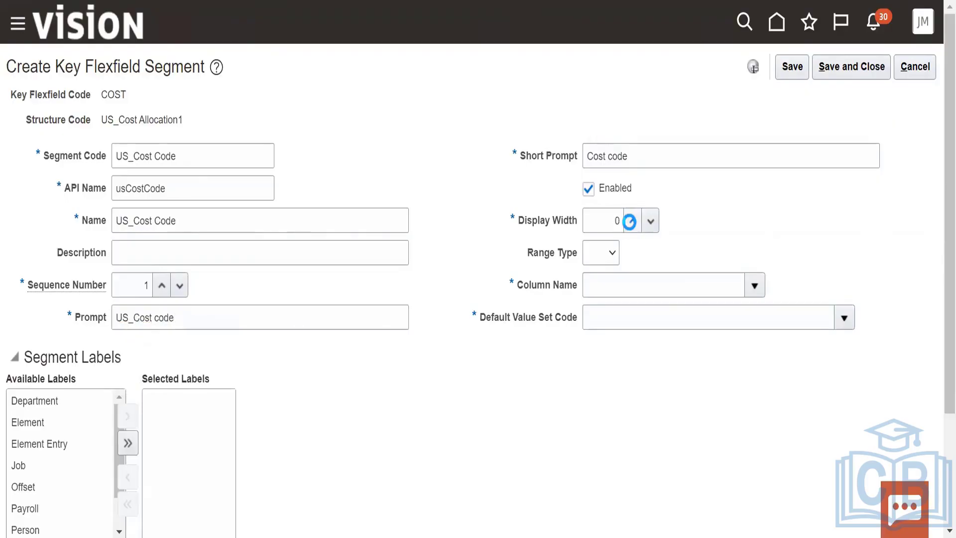
pyautogui.click(631, 222)
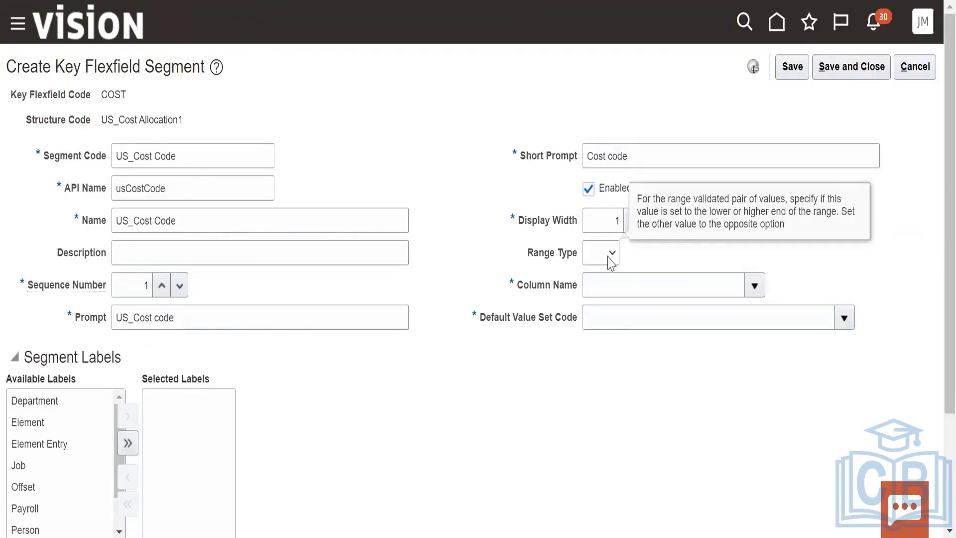
pyautogui.click(755, 288)
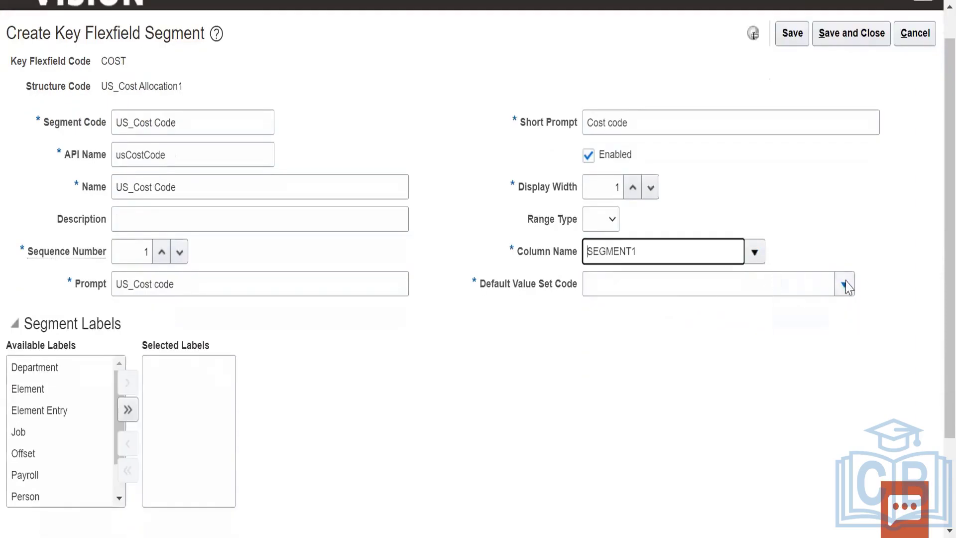
pyautogui.click(844, 284)
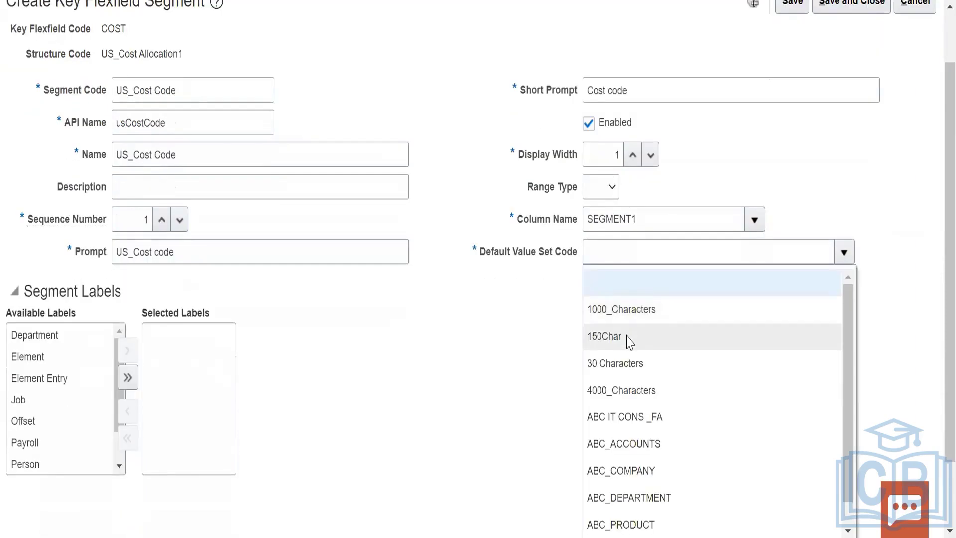
pyautogui.click(615, 363)
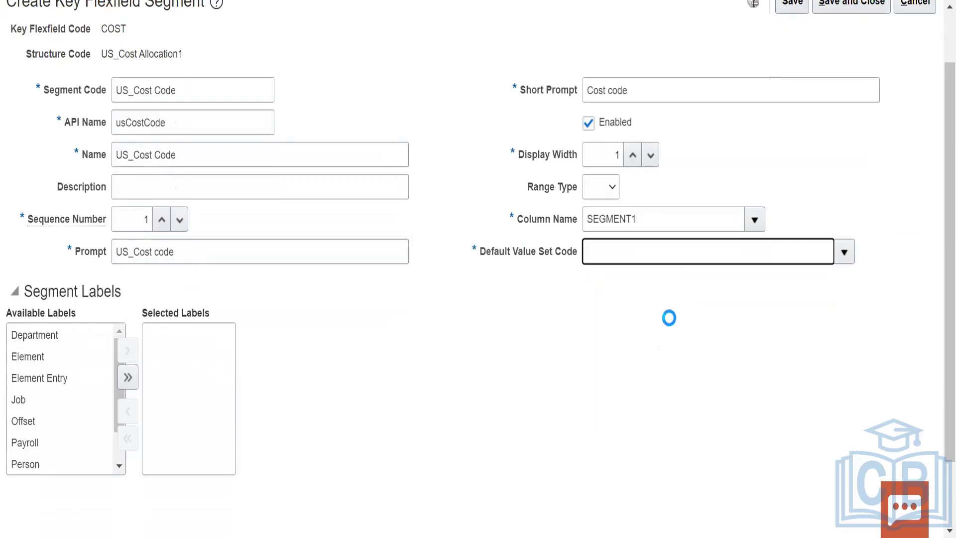
pyautogui.click(822, 66)
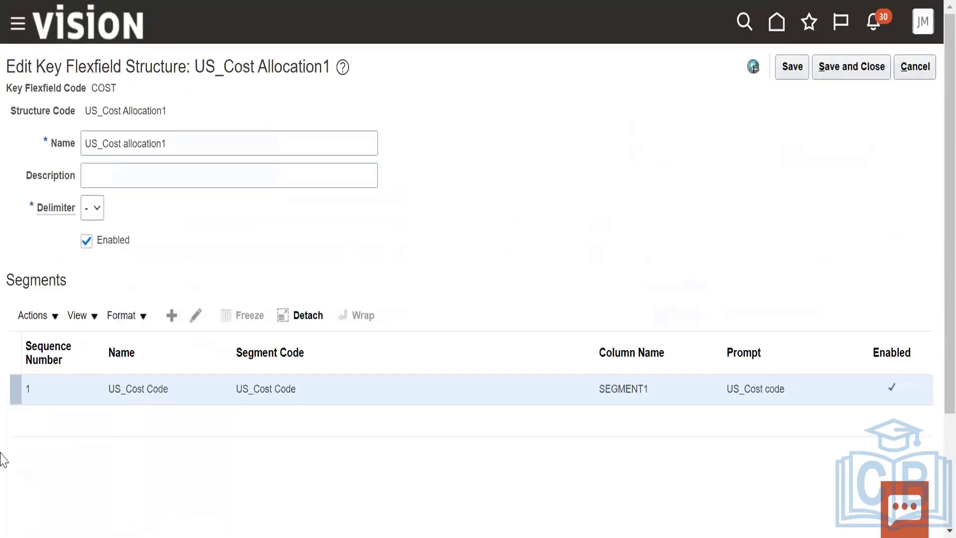
# Save and close the structure, return to the key flexfields and try to deploy the Cost Allocation Flexfield
pyautogui.click(868, 68)
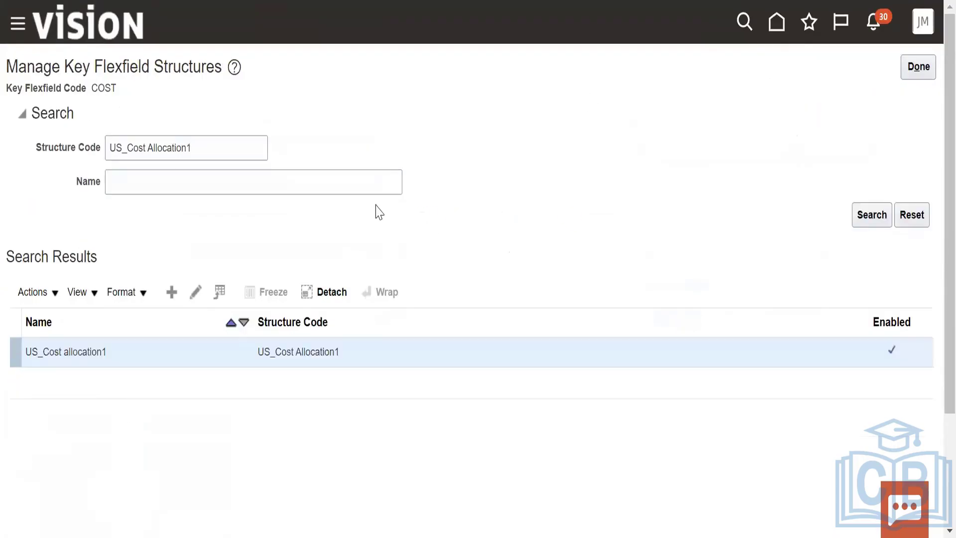
pyautogui.click(918, 66)
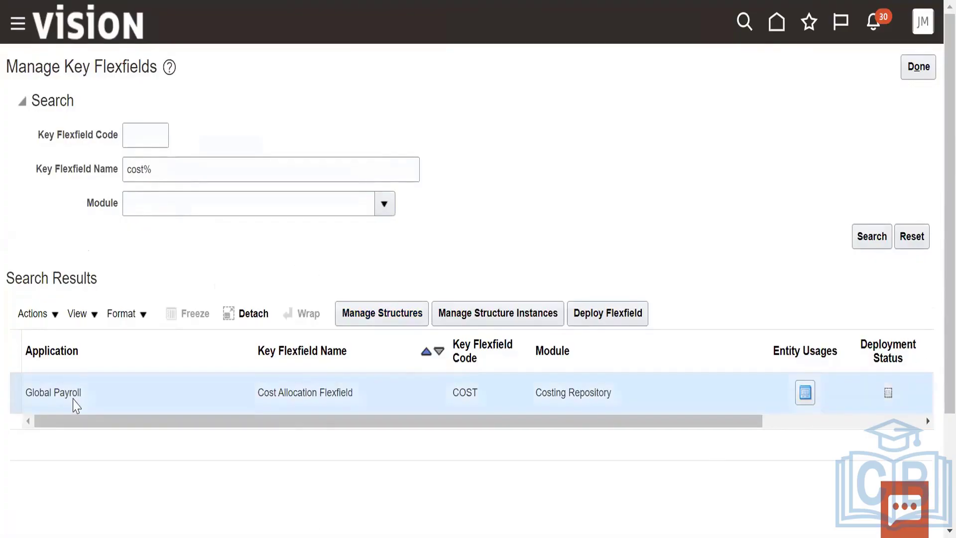
pyautogui.click(617, 318)
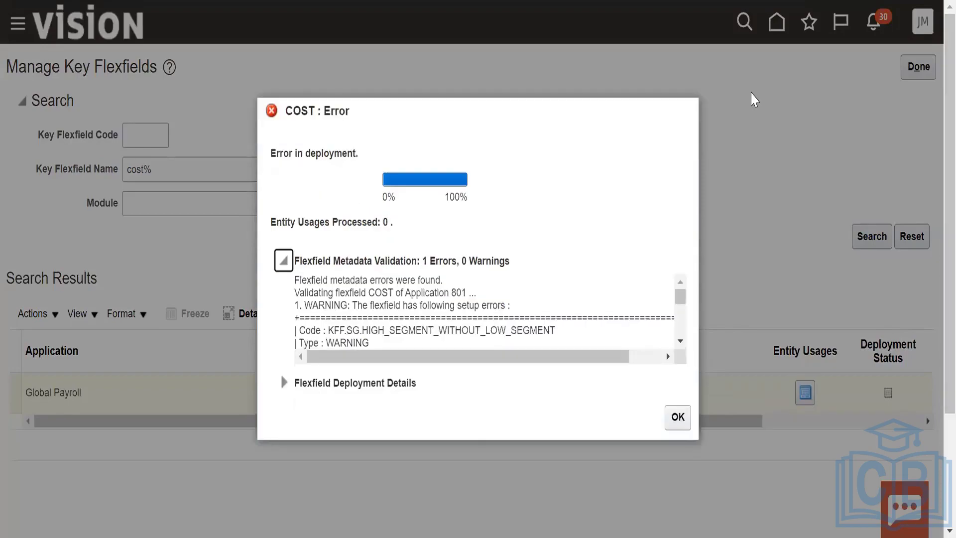
pyautogui.click(676, 418)
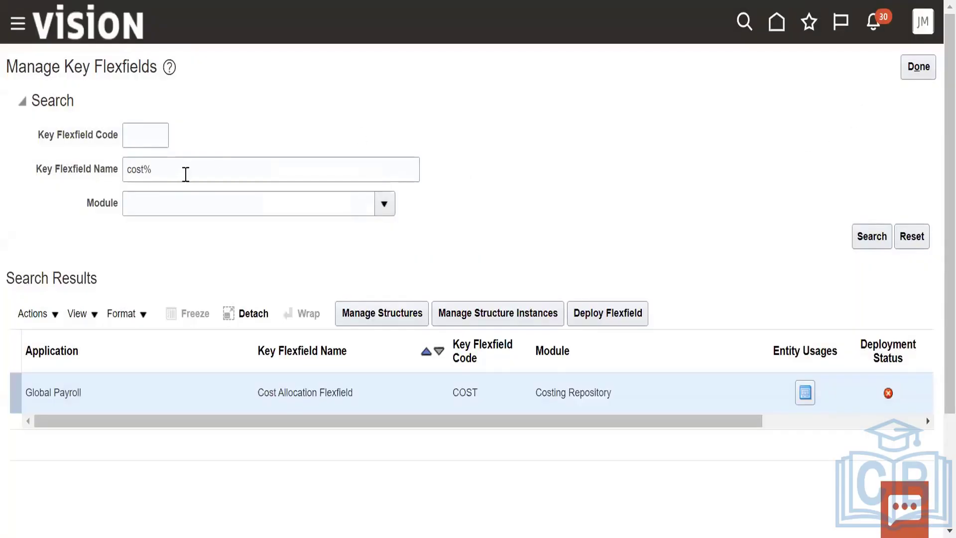
# Leave the key flexfields and open the Manage Descriptive Flexfields task from the implementation project's task list
pyautogui.click(918, 67)
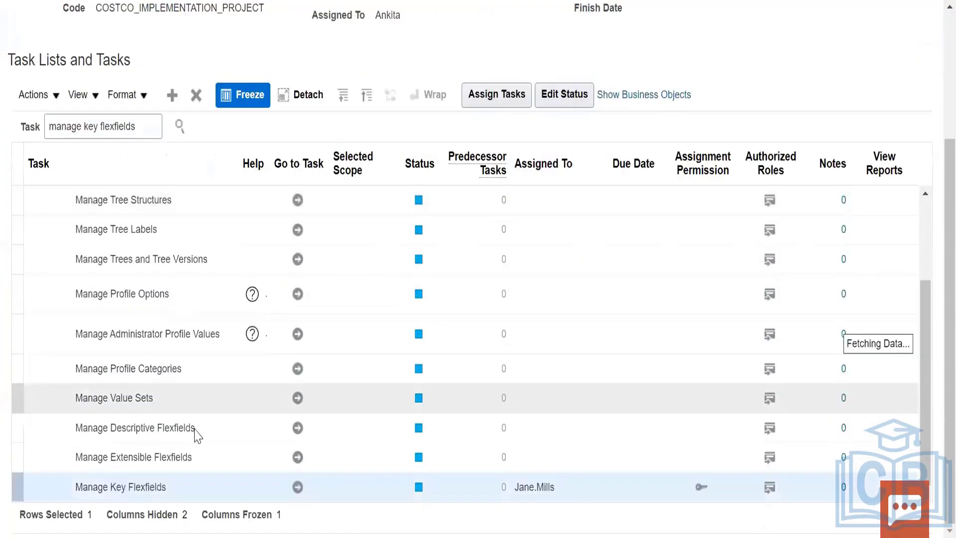
pyautogui.click(299, 428)
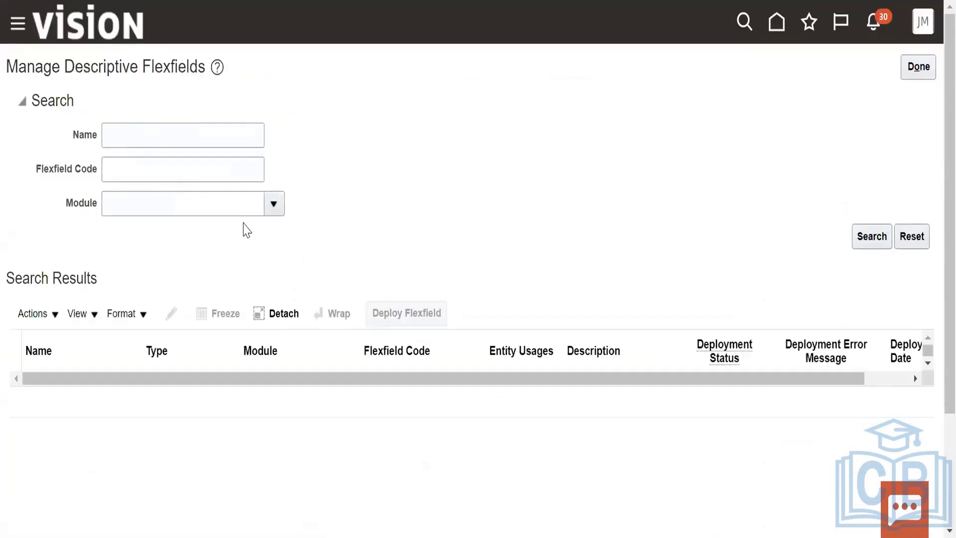
pyautogui.click(30, 314)
pyautogui.click(156, 128)
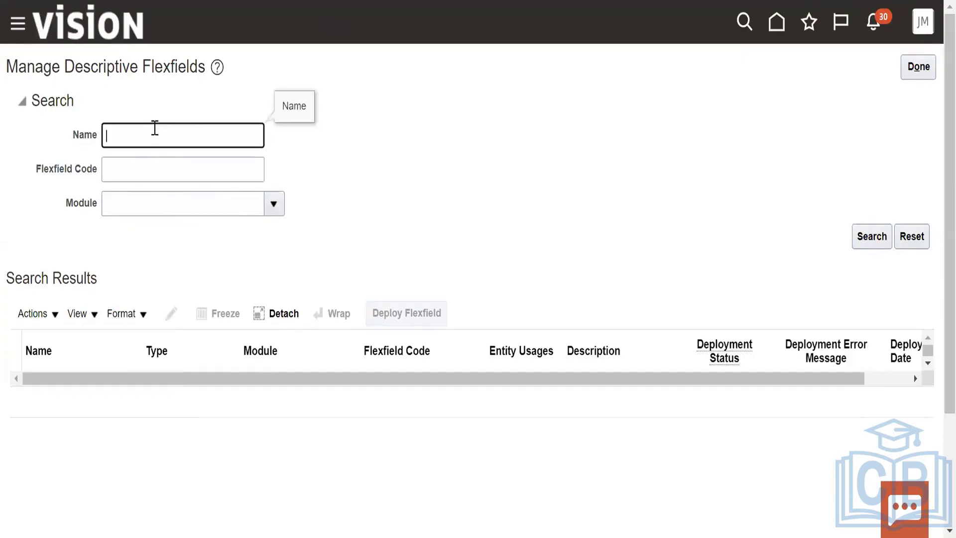
pyautogui.click(30, 321)
pyautogui.click(94, 274)
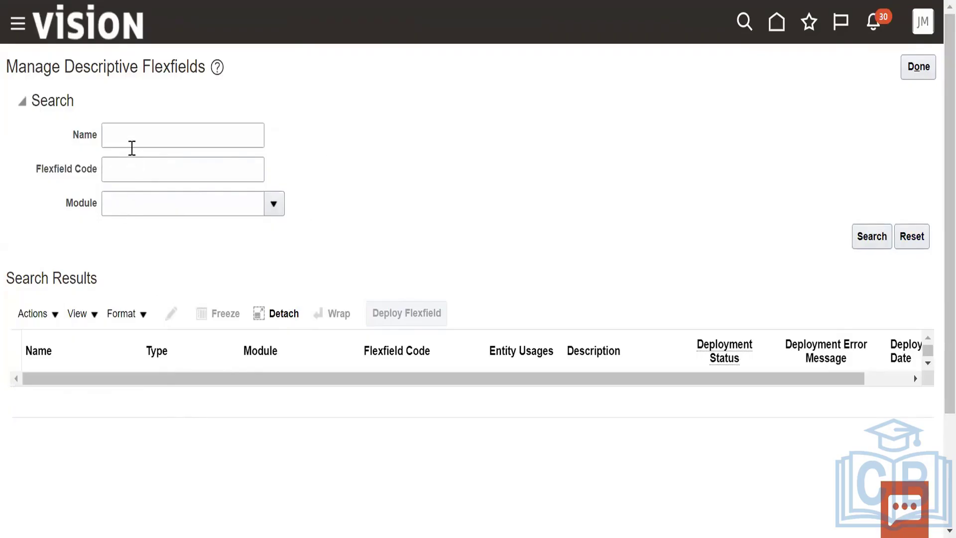
# Look up modules matching Global%, pick Global Human Resources and search the descriptive flexfields of that module
pyautogui.click(118, 203)
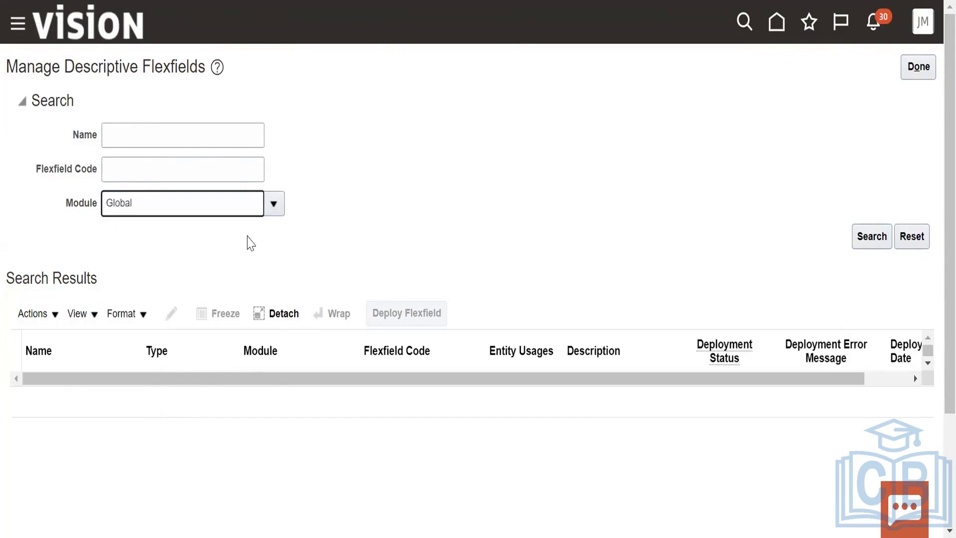
pyautogui.click(270, 204)
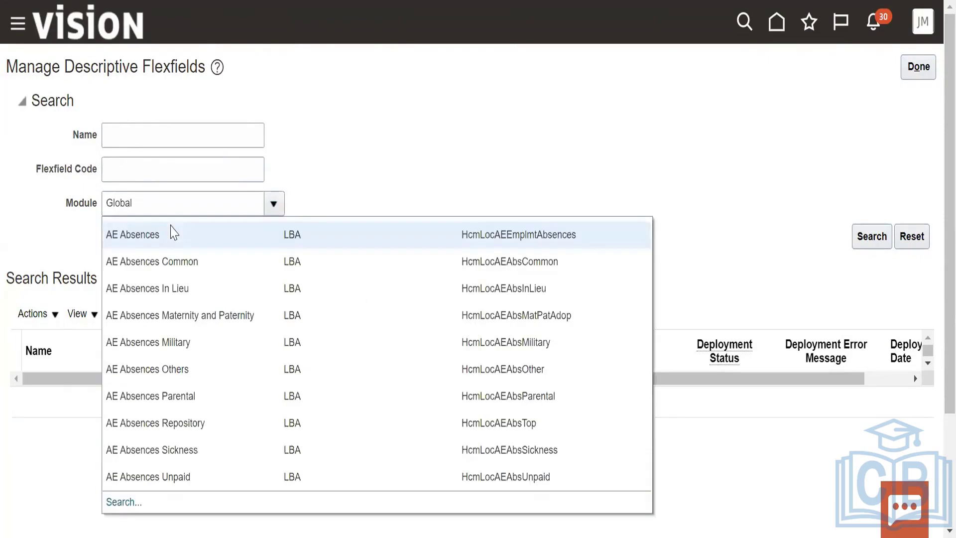
pyautogui.click(120, 502)
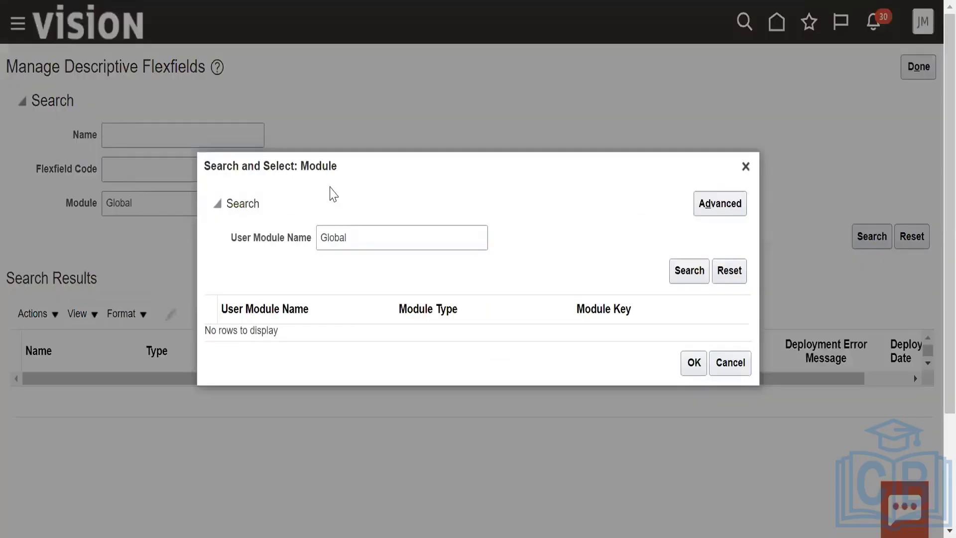
pyautogui.click(361, 229)
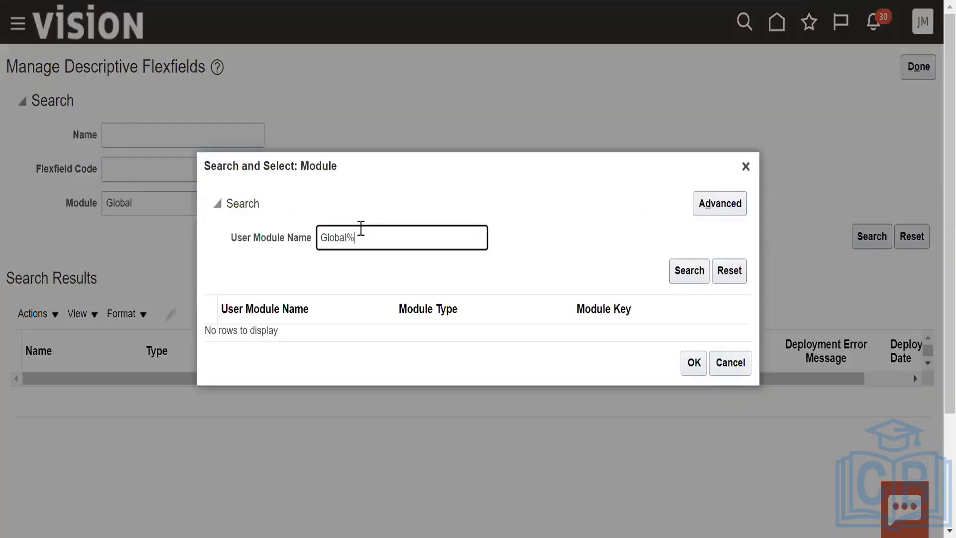
pyautogui.click(702, 276)
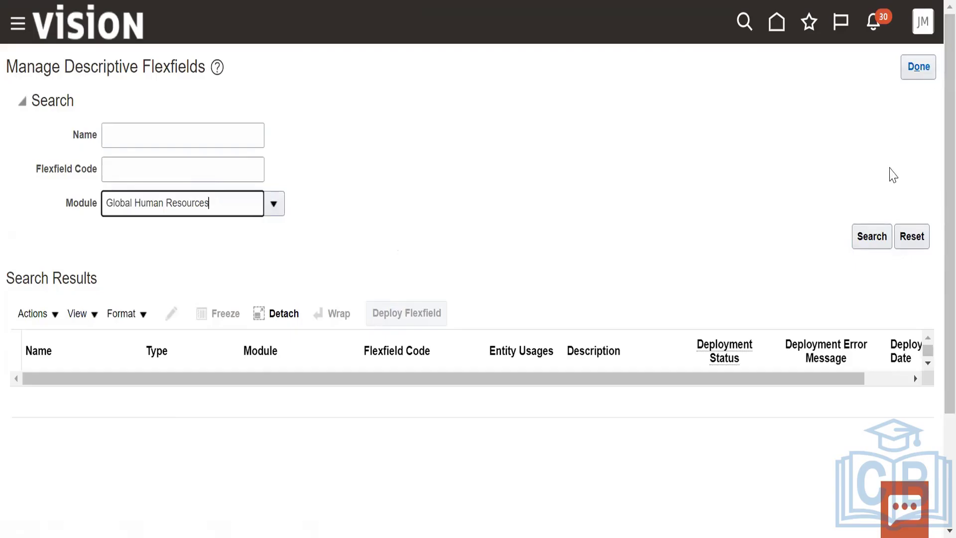
pyautogui.click(853, 237)
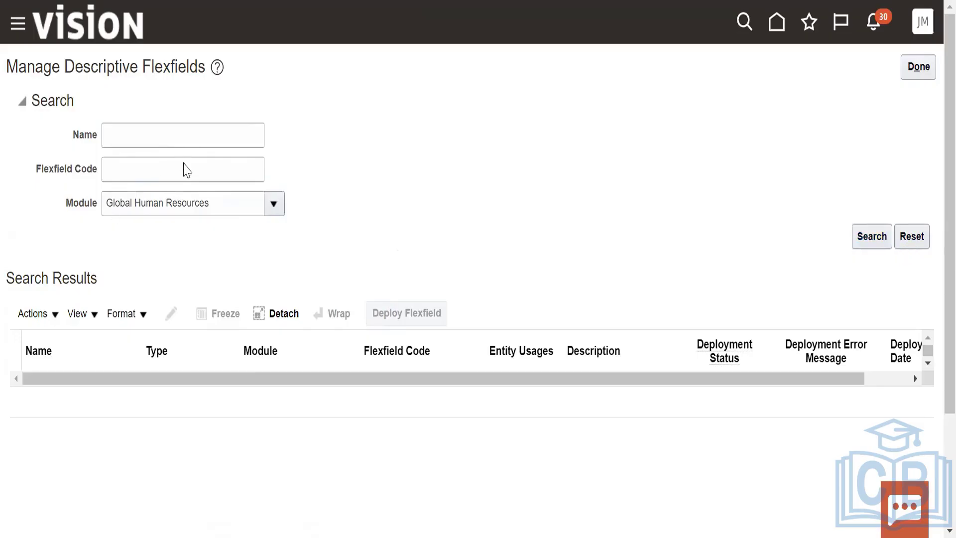
# Clear the module filter and search for descriptive flexfields whose names start with A
pyautogui.click(216, 201)
pyautogui.doubleClick(187, 202)
pyautogui.tripleClick(114, 208)
pyautogui.press('BackSpace')
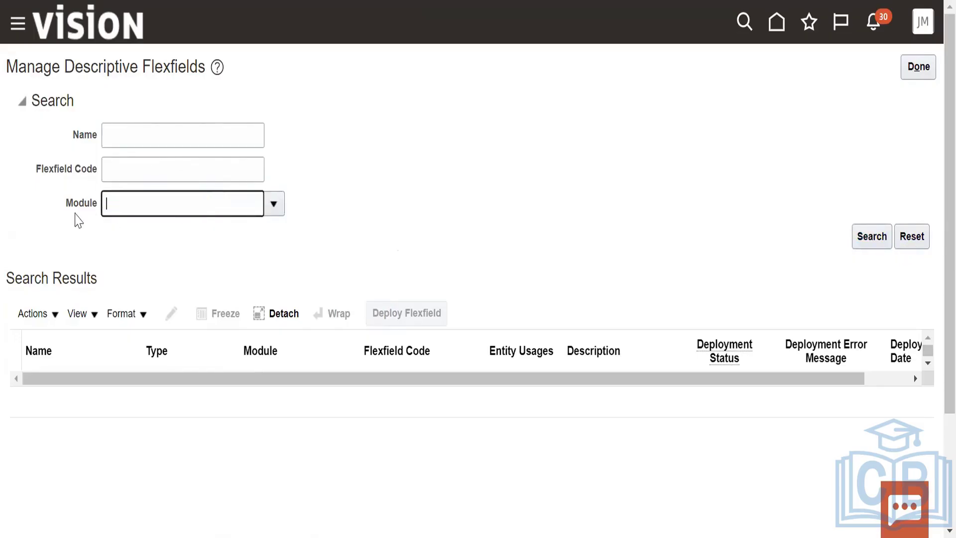
pyautogui.click(180, 128)
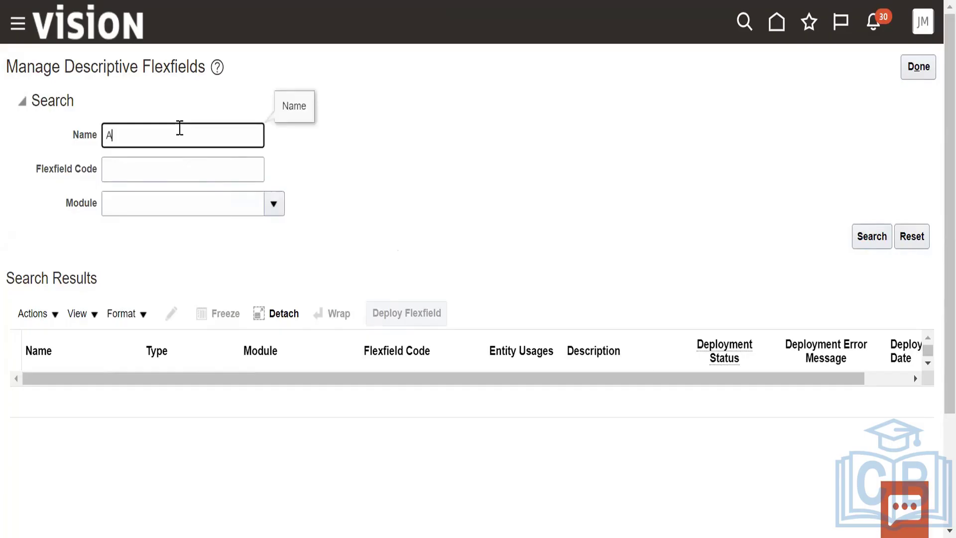
pyautogui.click(872, 236)
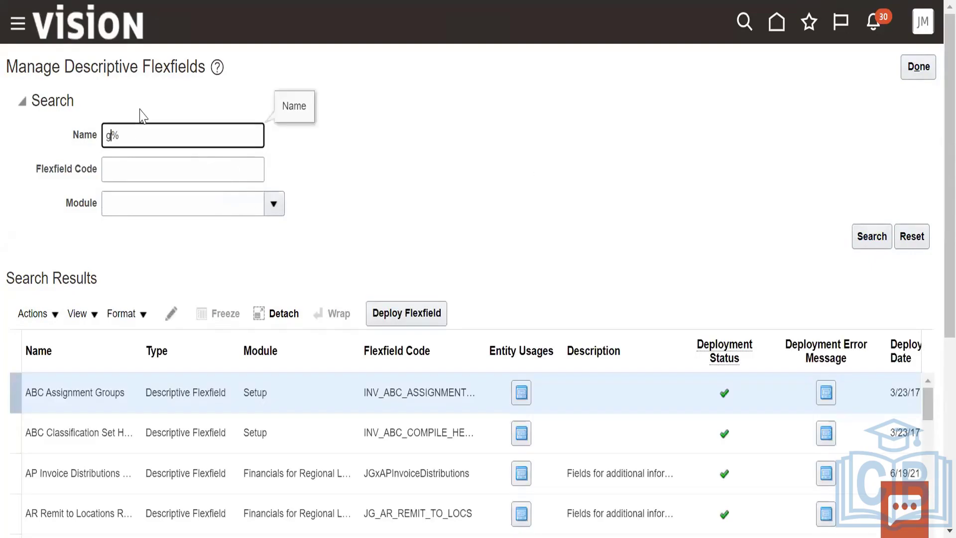
# Enter global% as the name filter and examine the modules, codes and deployment statuses of the listed descriptive flexfields
pyautogui.write('bal')
pyautogui.scroll(-3, 321, 299)
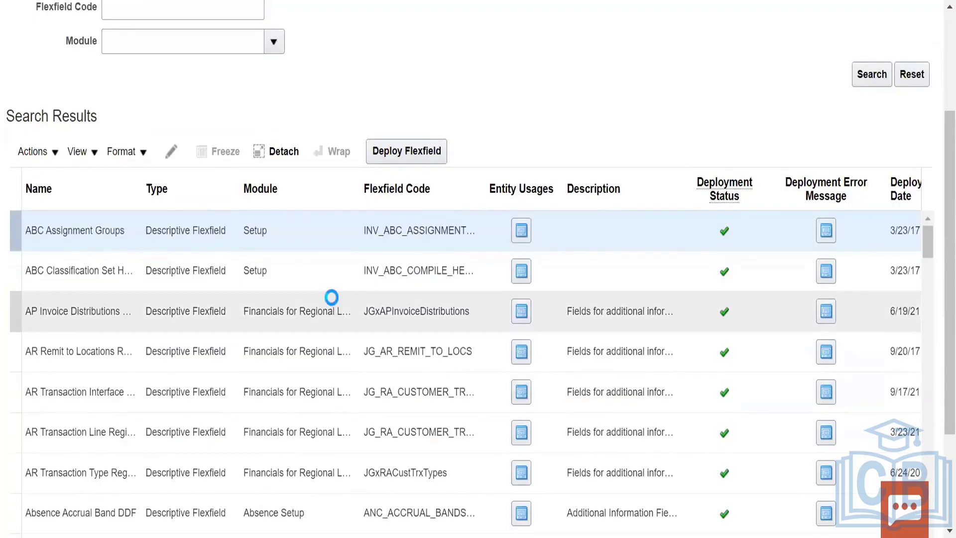
pyautogui.scroll(-5, 344, 314)
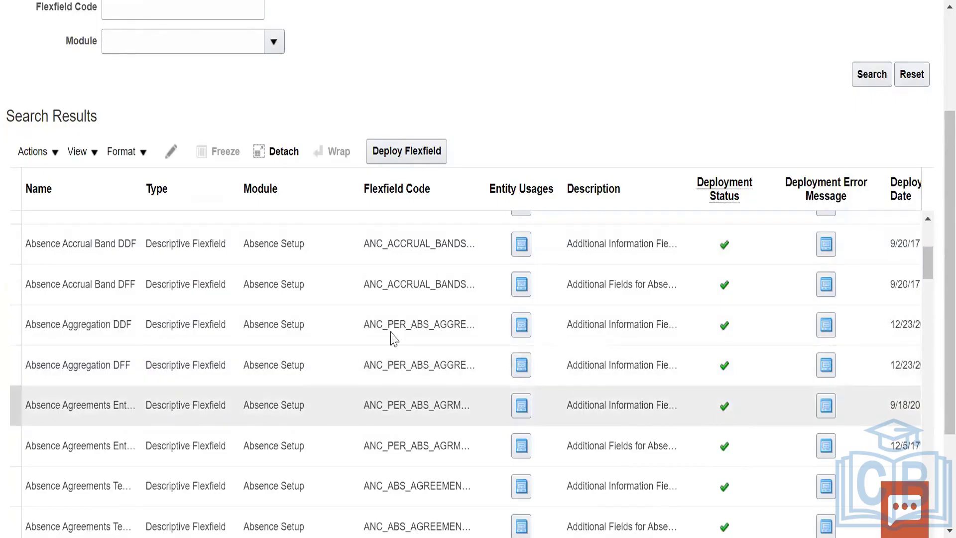
pyautogui.scroll(10, 312, 324)
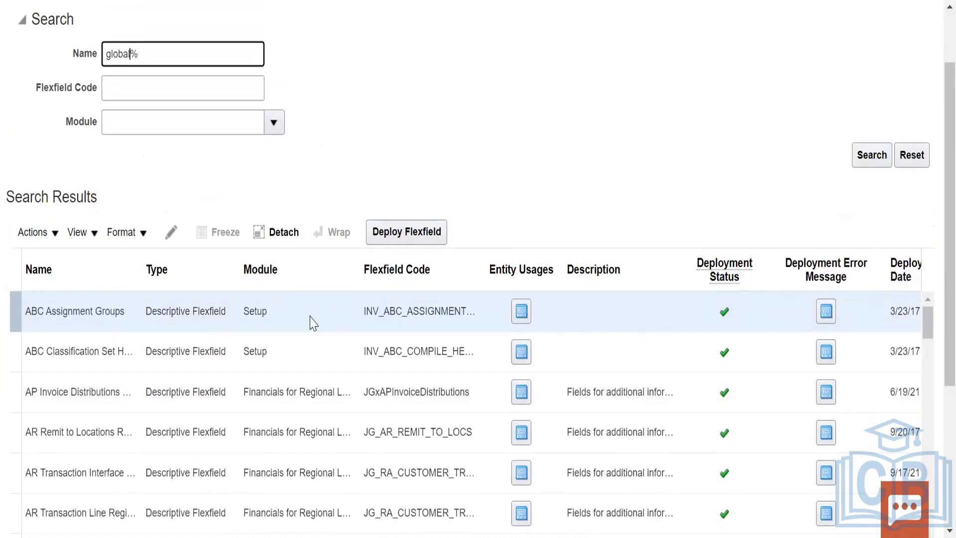
pyautogui.scroll(-10, 312, 324)
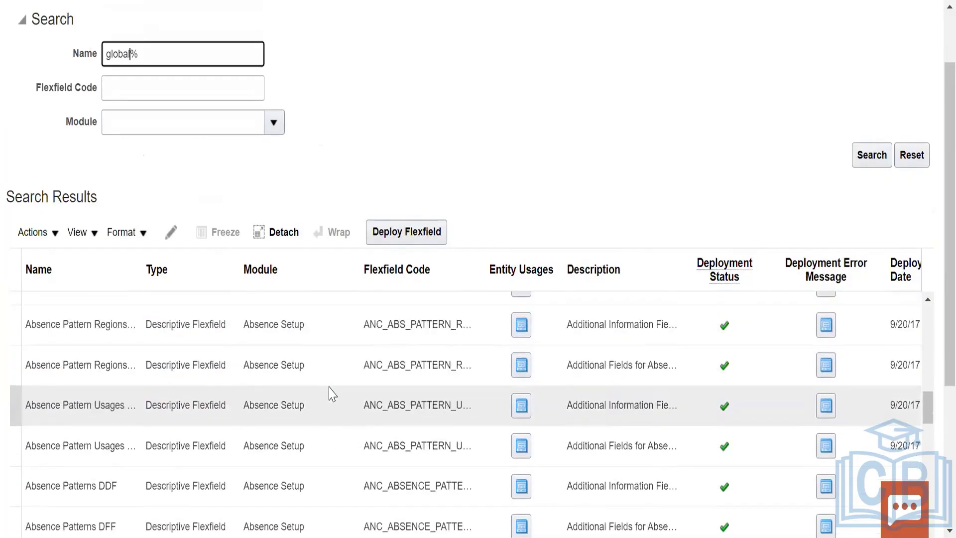
pyautogui.scroll(-5, 330, 393)
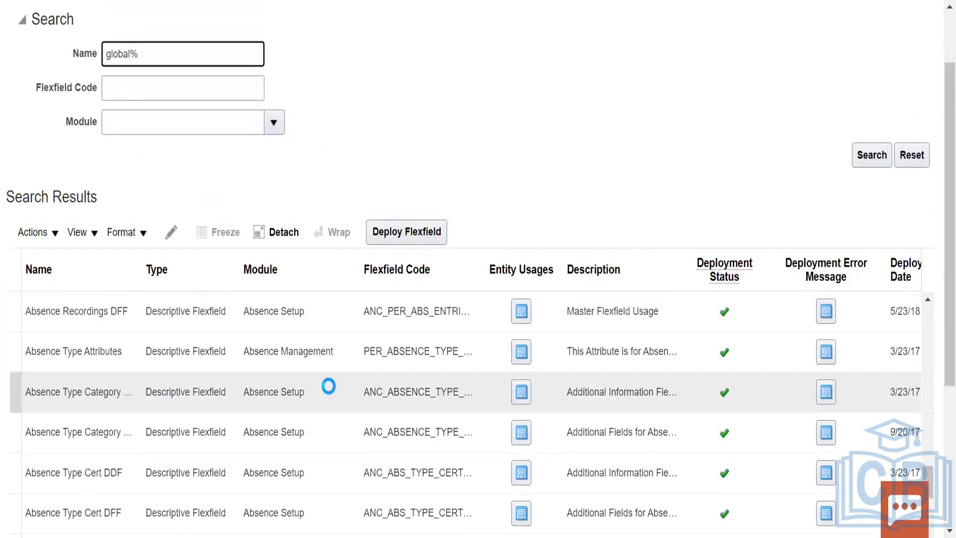
pyautogui.scroll(-10, 329, 385)
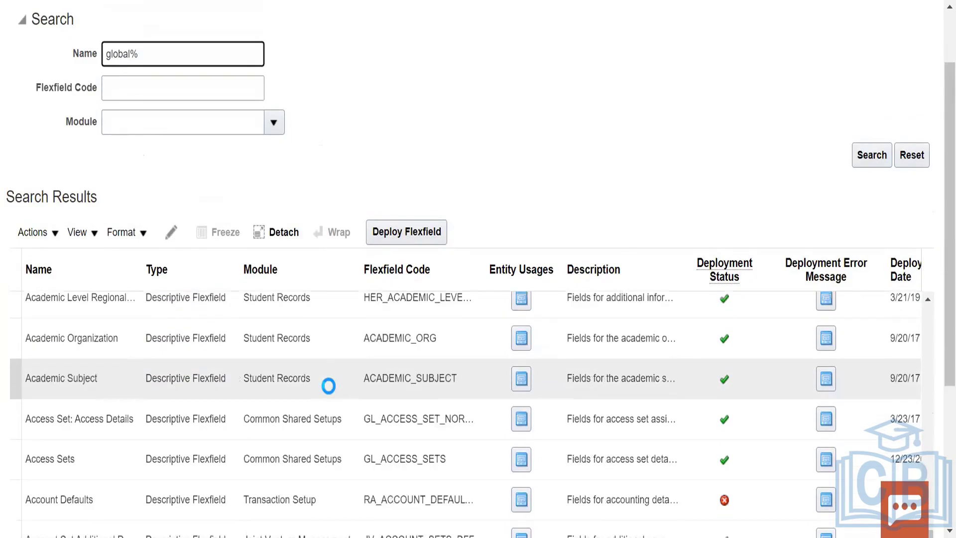
pyautogui.scroll(-10, 329, 386)
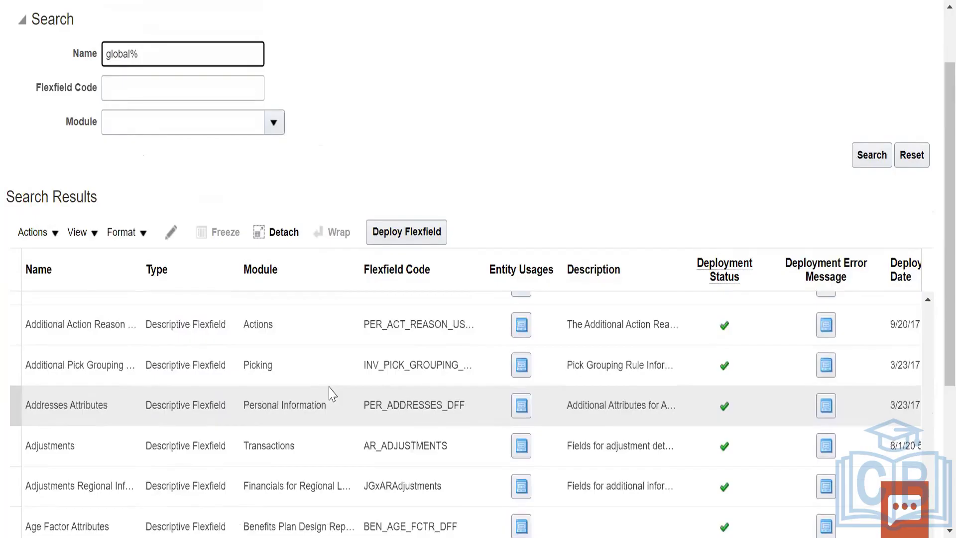
pyautogui.scroll(-5, 328, 386)
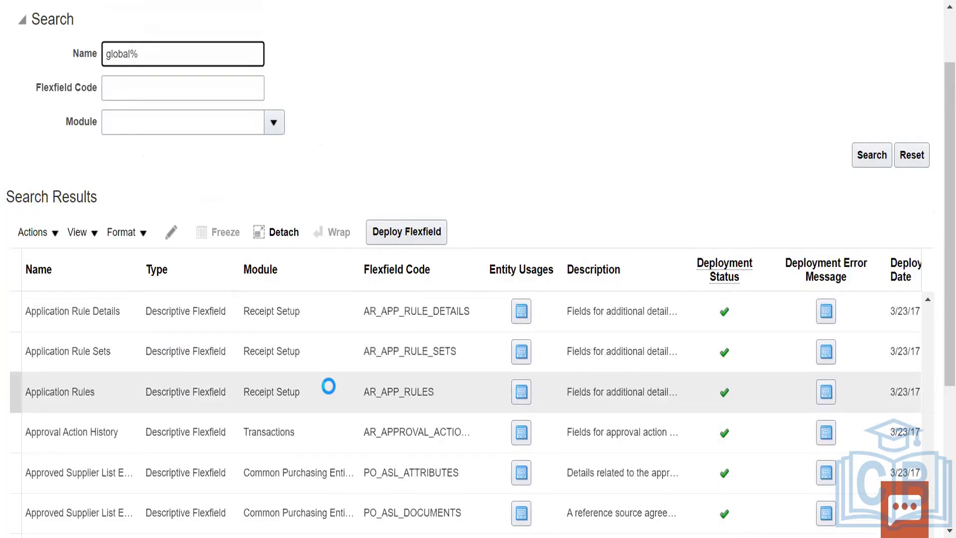
pyautogui.scroll(-3, 329, 385)
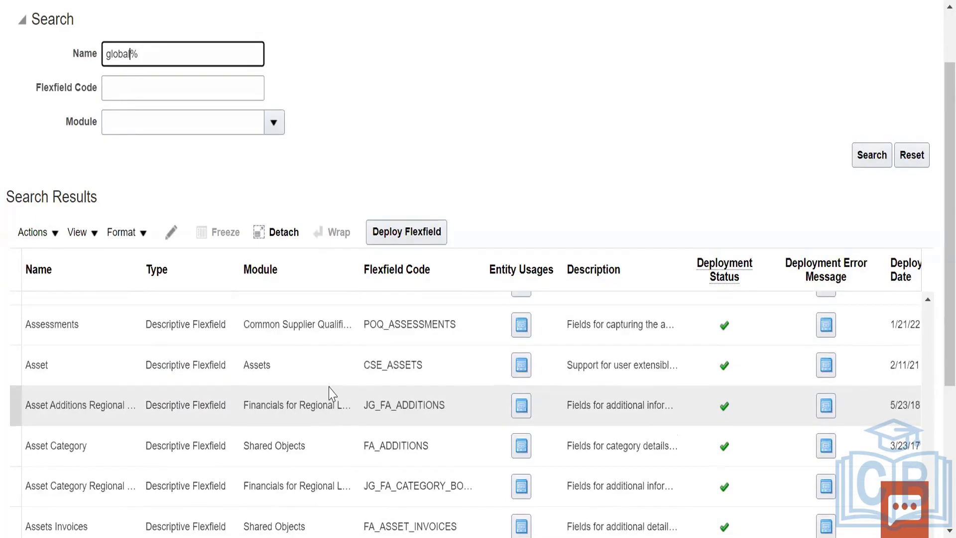
pyautogui.scroll(-8, 329, 393)
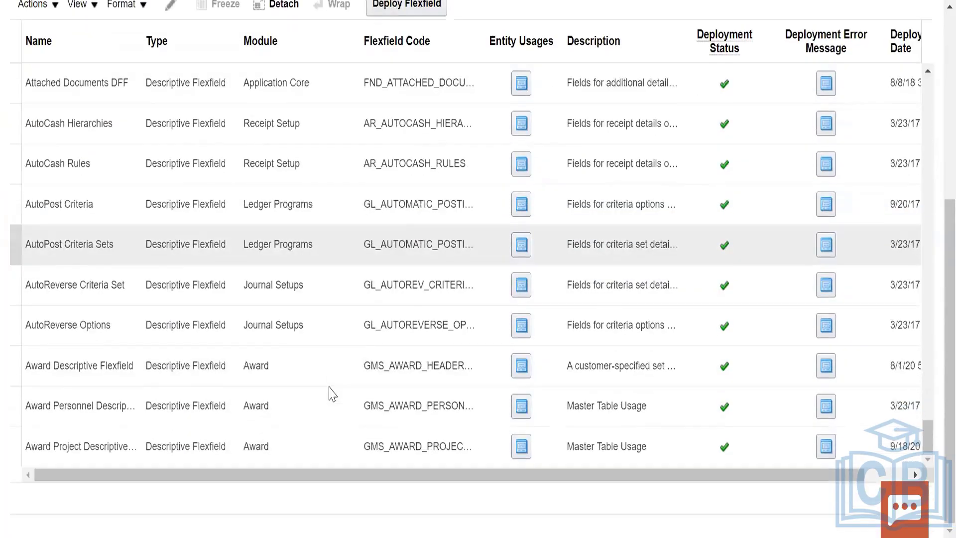
pyautogui.scroll(5, 934, 154)
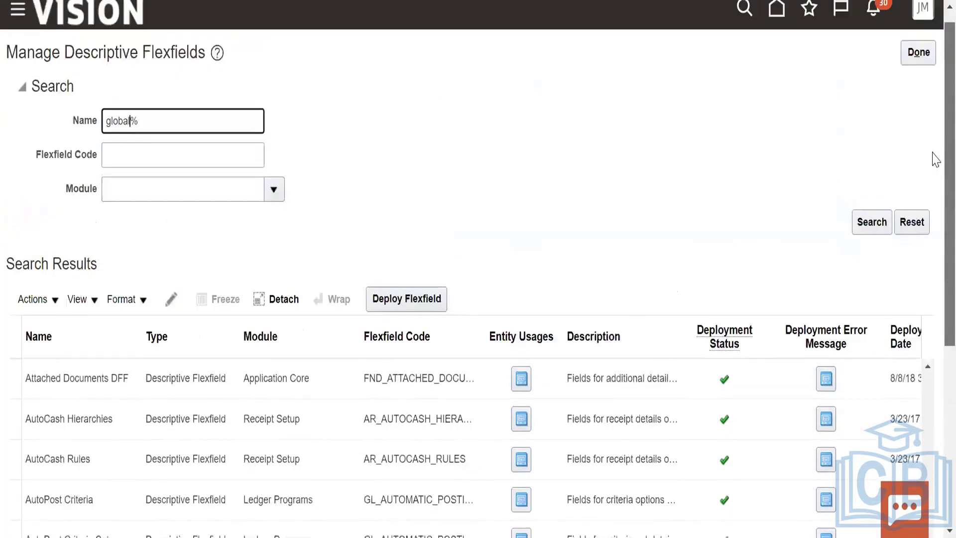
pyautogui.scroll(-4, 935, 273)
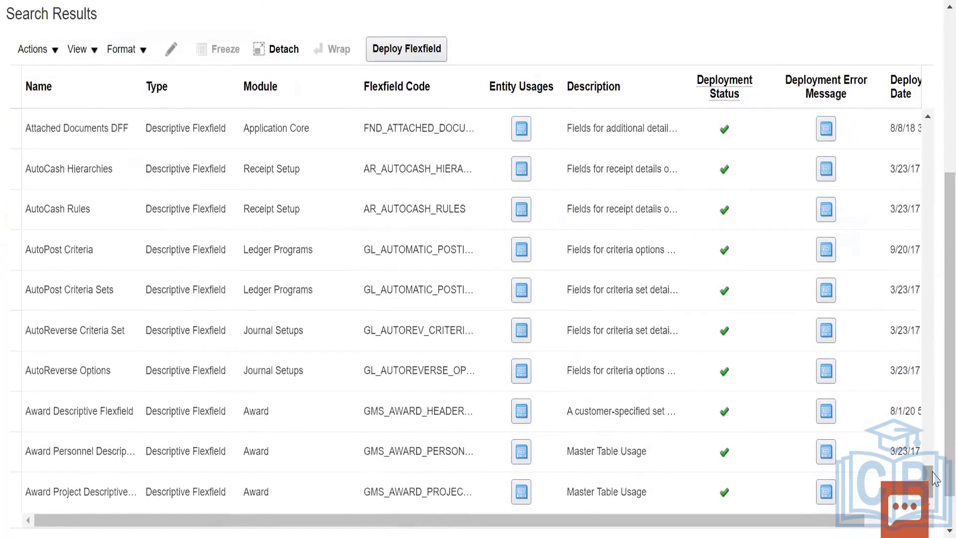
pyautogui.moveTo(930, 481); pyautogui.dragTo(913, 496)
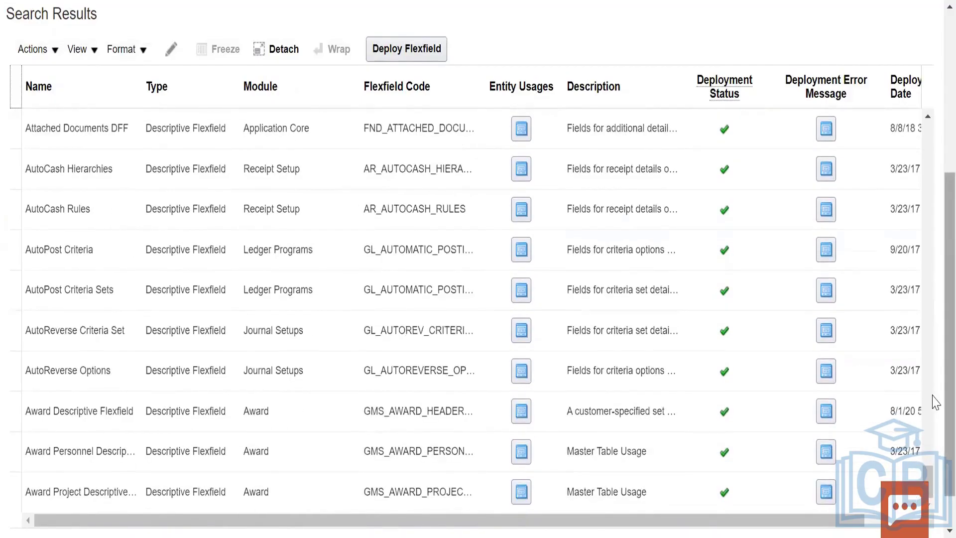
pyautogui.scroll(4, 932, 269)
pyautogui.scroll(-5, 932, 397)
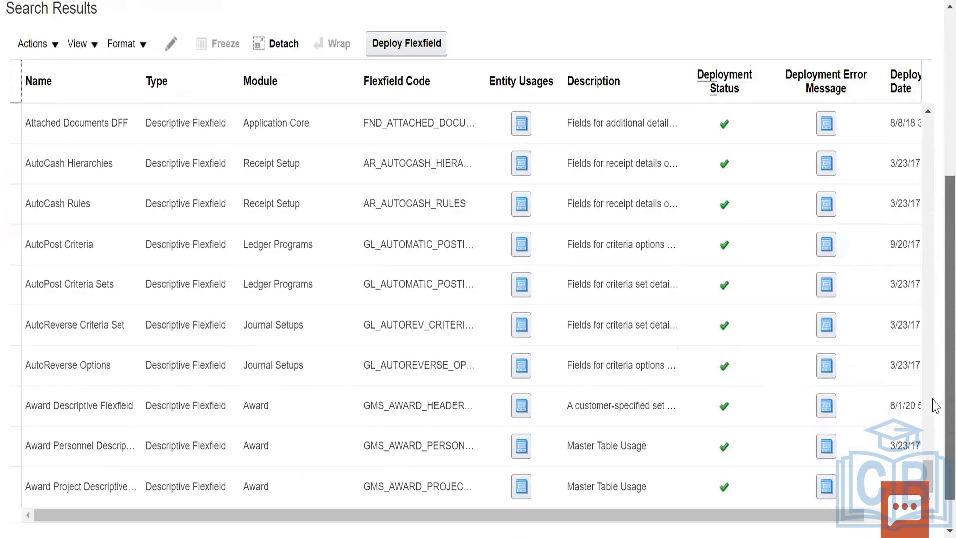
pyautogui.moveTo(933, 435); pyautogui.dragTo(933, 112)
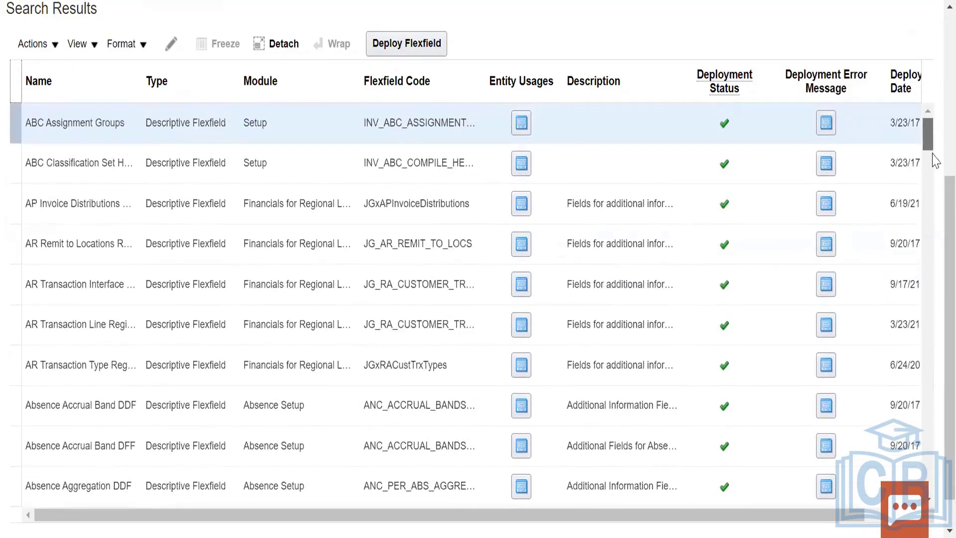
pyautogui.moveTo(935, 161); pyautogui.dragTo(927, 473)
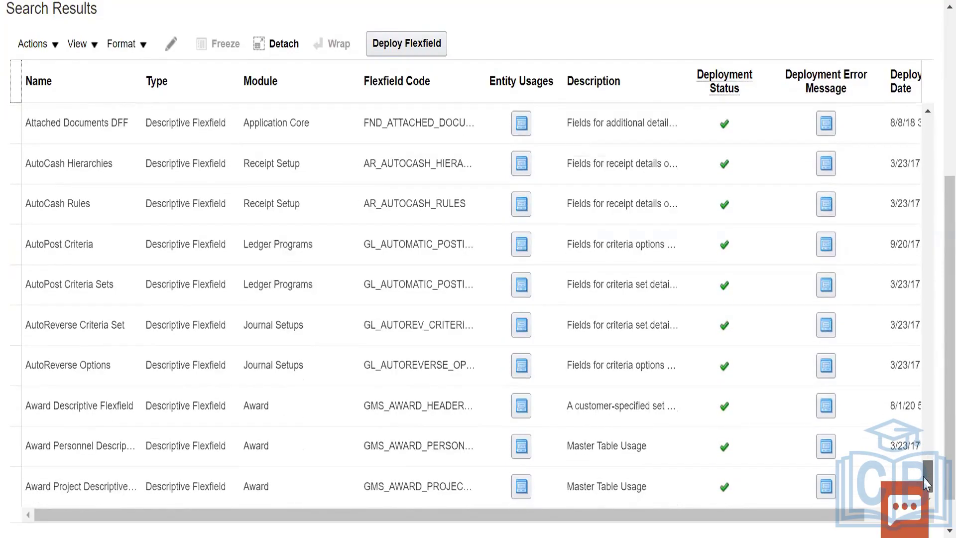
pyautogui.scroll(-1, 932, 495)
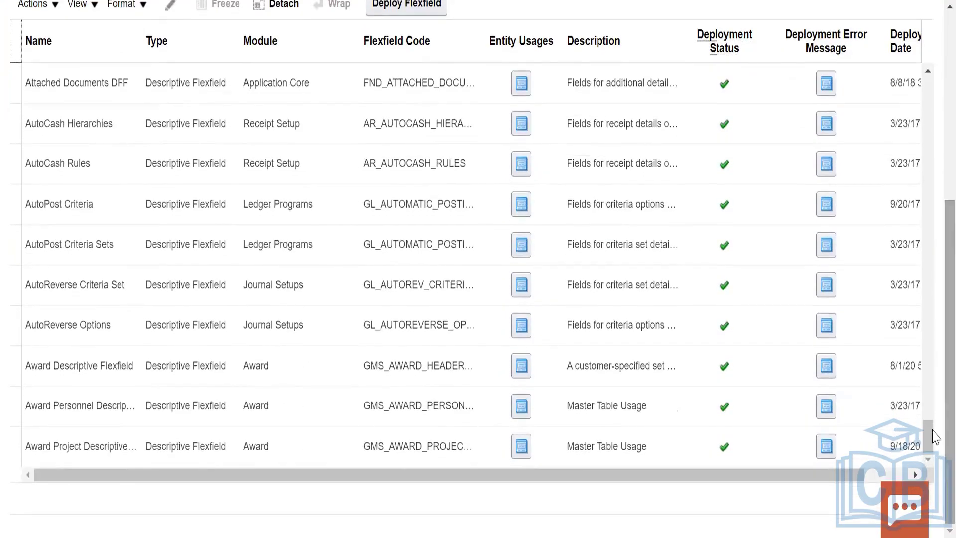
pyautogui.scroll(10, 571, 363)
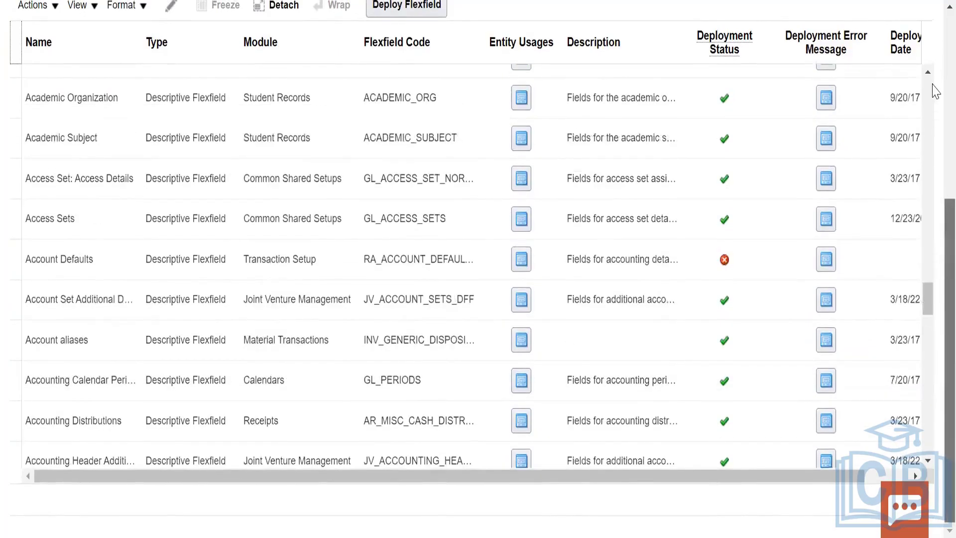
# Search for descriptive flexfields whose names match global%, leaving the module empty
pyautogui.scroll(8, 935, 91)
pyautogui.click(128, 202)
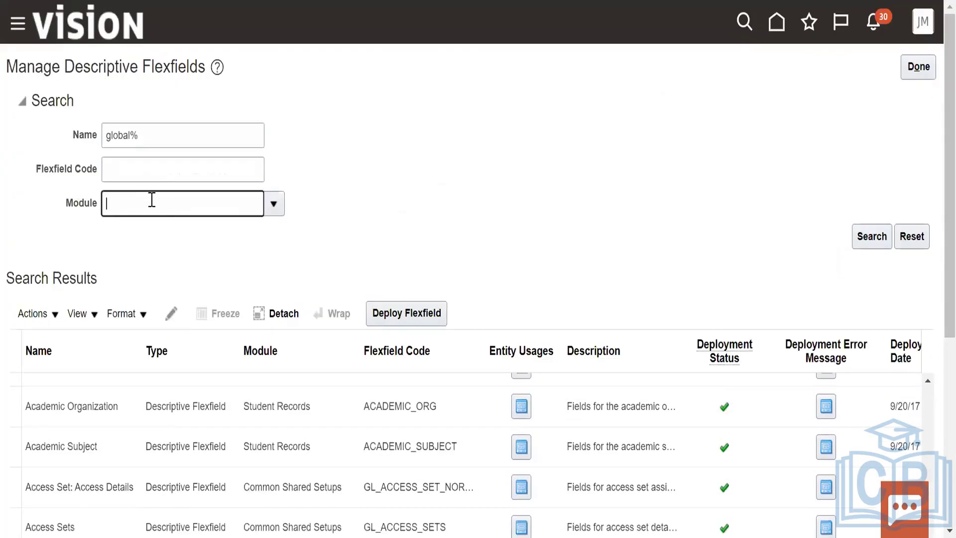
pyautogui.click(870, 237)
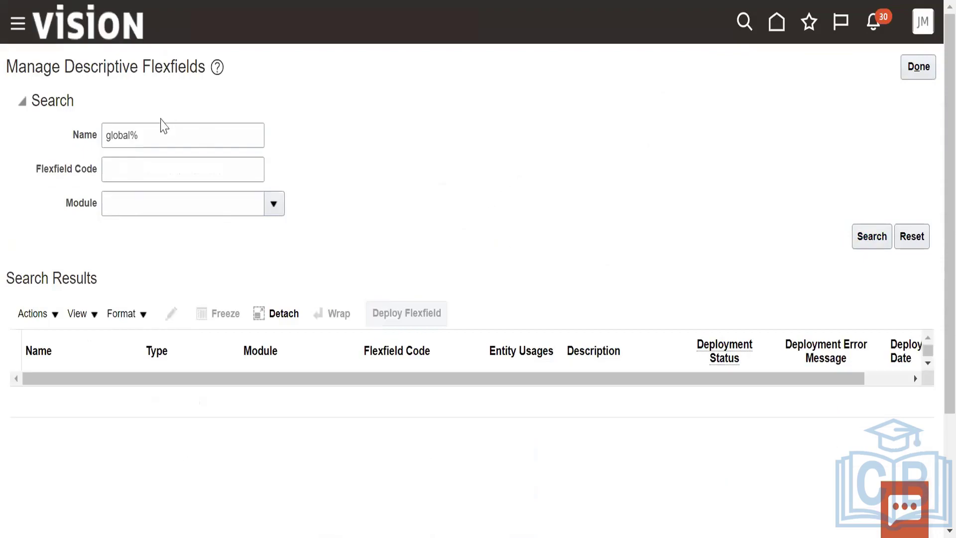
# Change the name filter to A%, search the descriptive flexfields again and select the Academic Level Regional entry
pyautogui.click(131, 134)
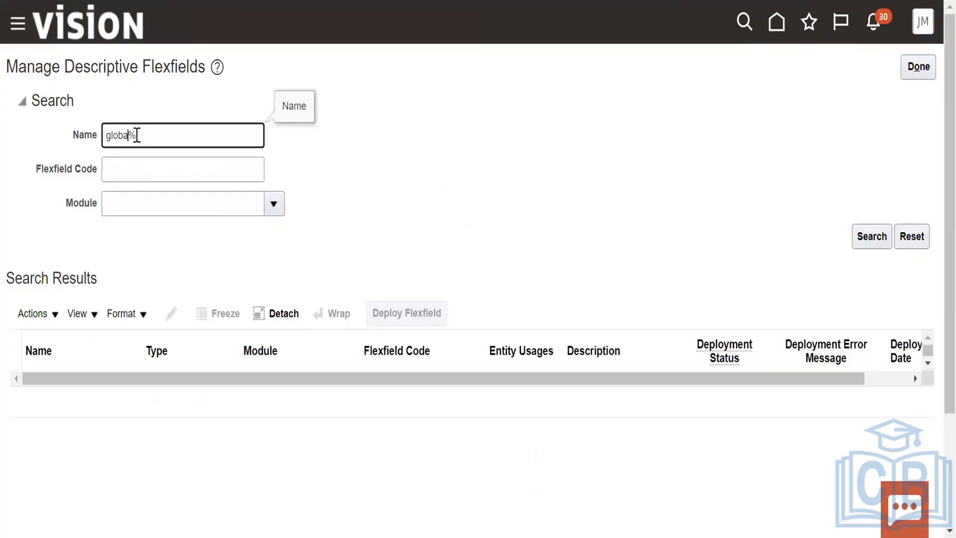
pyautogui.press('BackSpace')
pyautogui.press('BackSpace')
pyautogui.press('BackSpace')
pyautogui.press('BackSpace')
pyautogui.press('BackSpace')
pyautogui.press('Return')
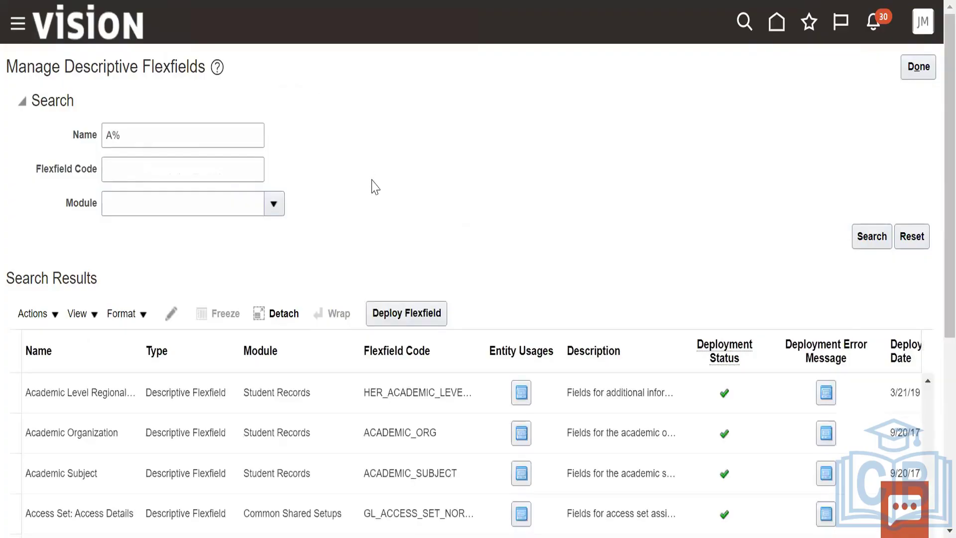
pyautogui.scroll(-5, 376, 186)
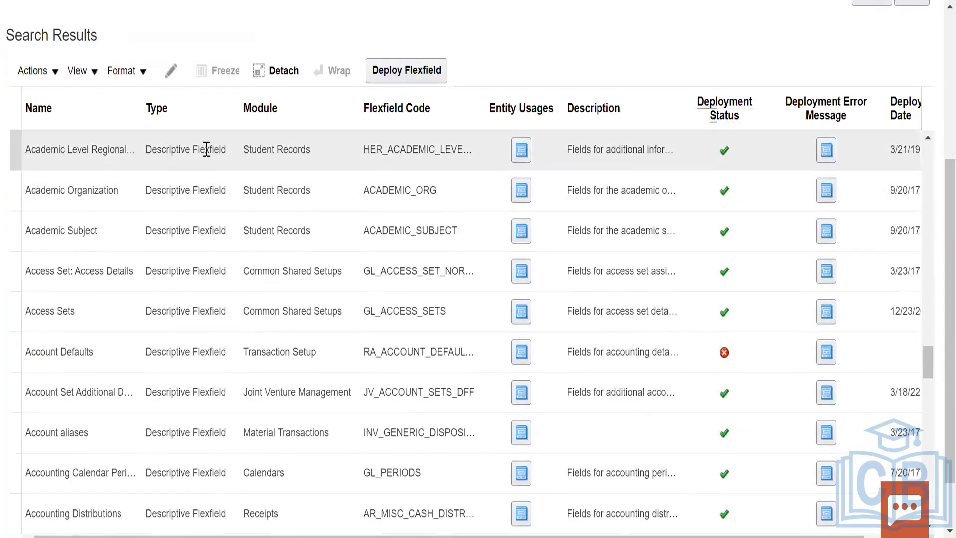
pyautogui.click(518, 169)
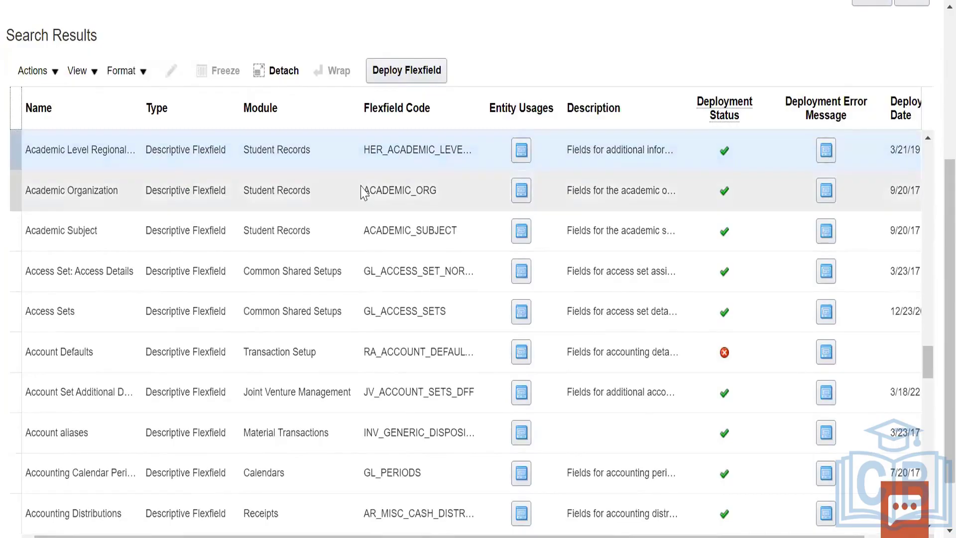
pyautogui.scroll(5, 335, 96)
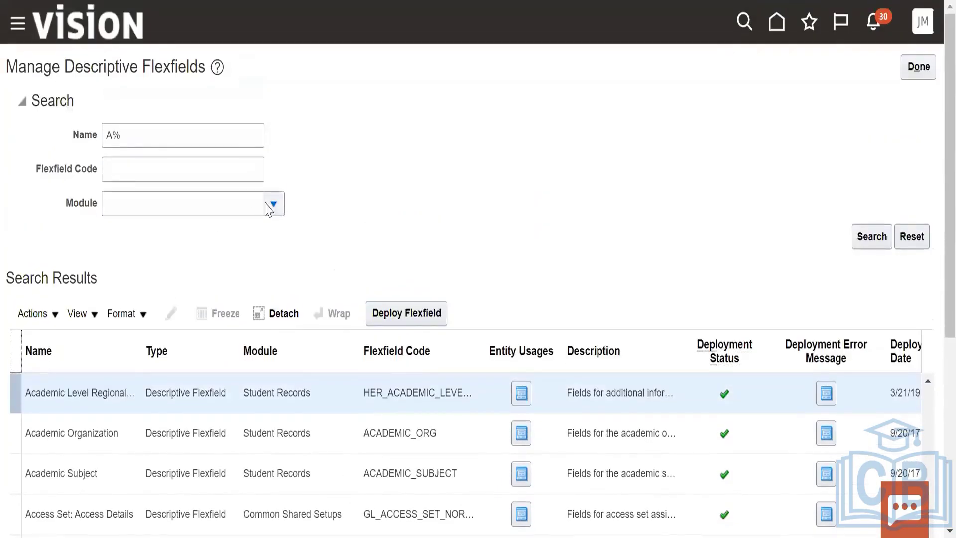
# Set the module filter to Global Human Resources and search for its descriptive flexfields with names matching A%
pyautogui.click(269, 204)
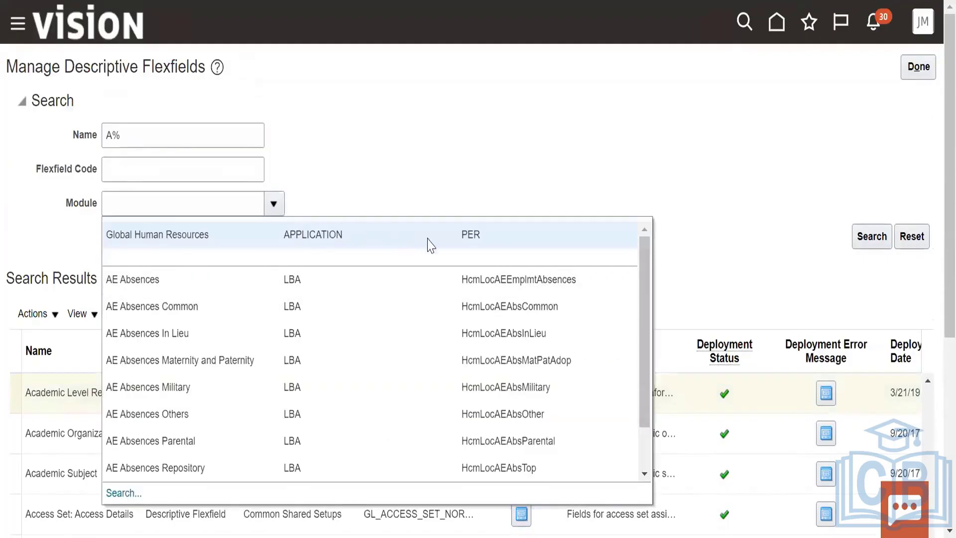
pyautogui.click(311, 232)
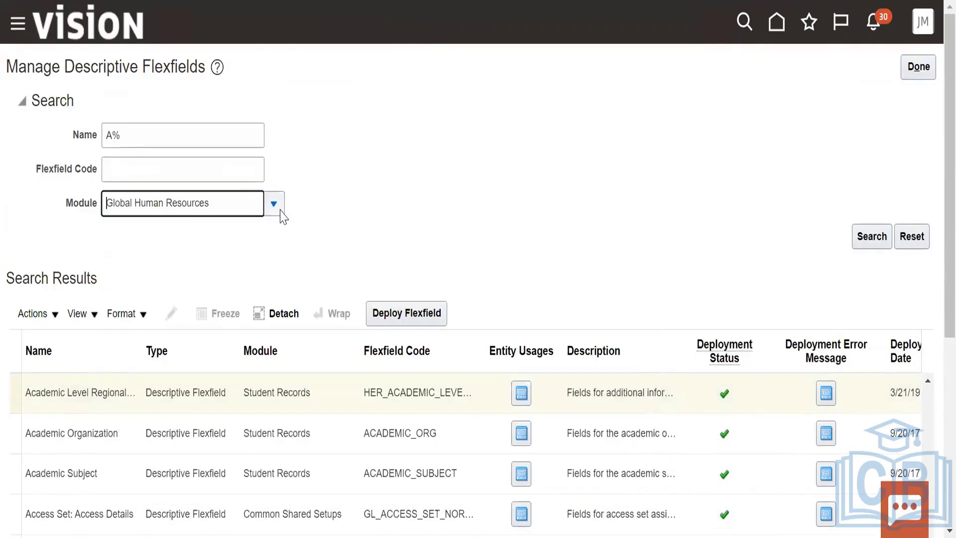
pyautogui.click(870, 237)
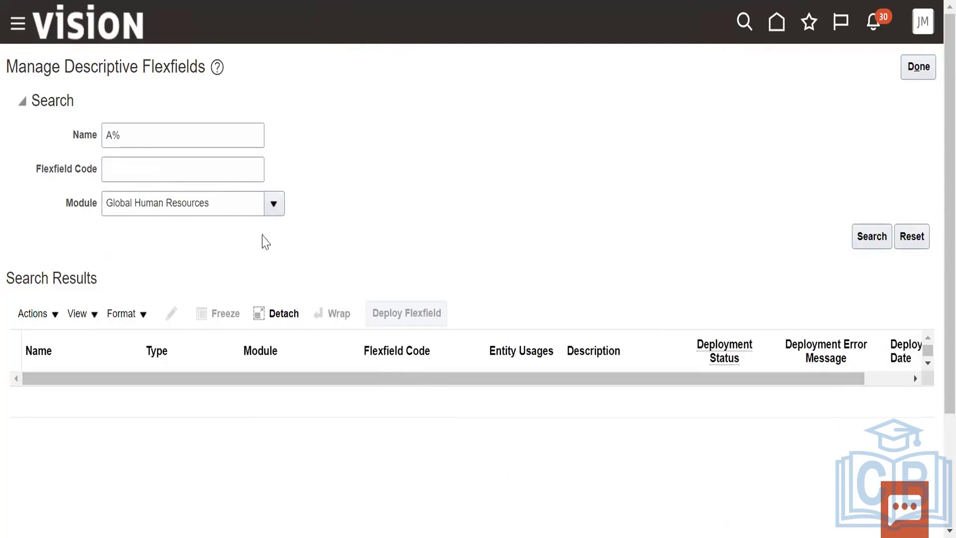
# Open the module lookup's full search and replace Global Human Resources with job% to find matching modules
pyautogui.click(274, 205)
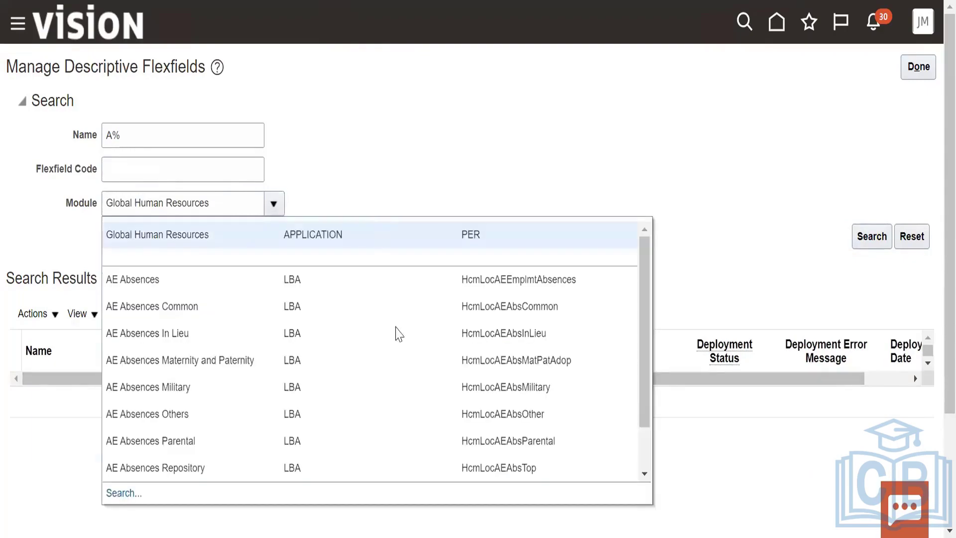
pyautogui.scroll(-2, 365, 448)
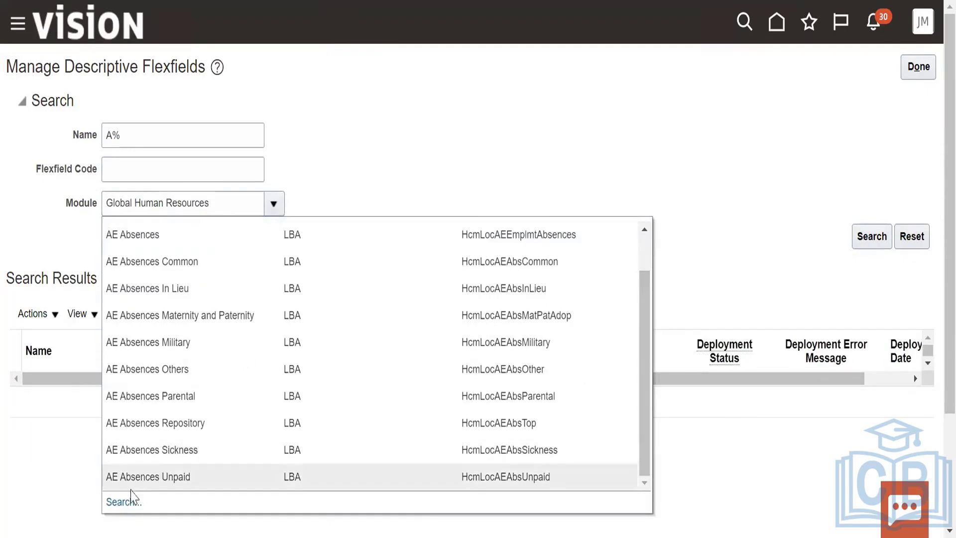
pyautogui.click(123, 502)
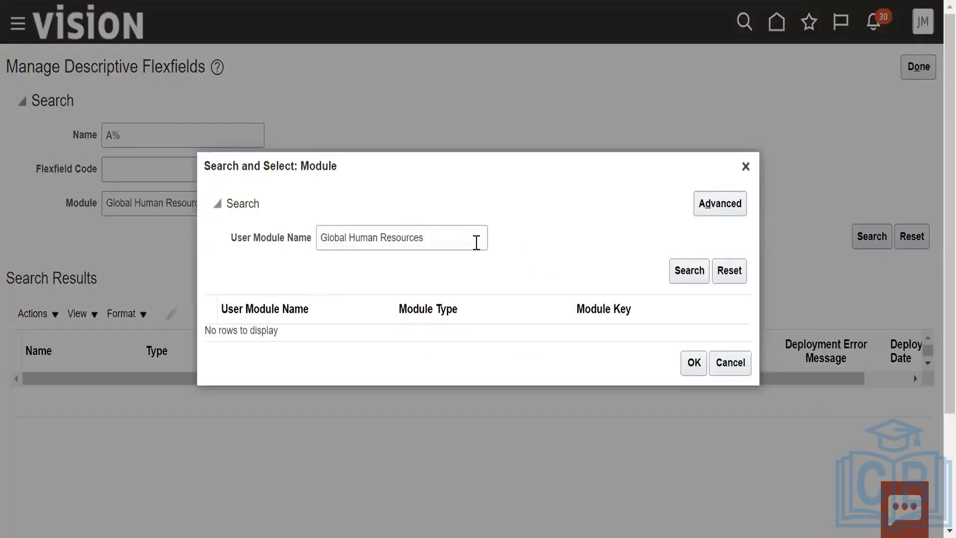
pyautogui.click(456, 236)
pyautogui.press('BackSpace')
pyautogui.press('BackSpace')
pyautogui.press('BackSpace')
pyautogui.press('BackSpace')
pyautogui.press('BackSpace')
pyautogui.press('BackSpace')
pyautogui.press('BackSpace')
pyautogui.press('BackSpace')
pyautogui.press('BackSpace')
pyautogui.press('BackSpace')
pyautogui.press('BackSpace')
pyautogui.press('BackSpace')
pyautogui.press('BackSpace')
pyautogui.press('BackSpace')
pyautogui.press('BackSpace')
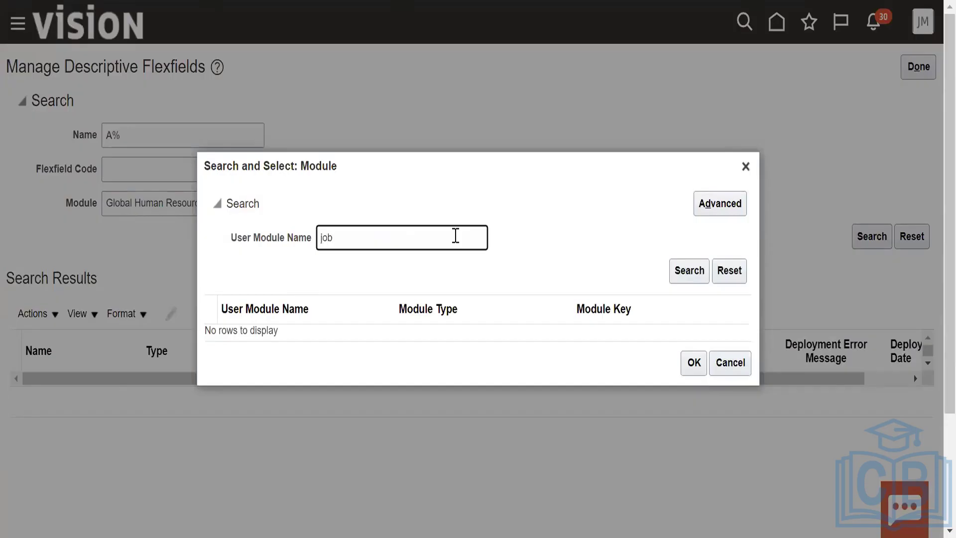
pyautogui.write('%')
pyautogui.click(701, 273)
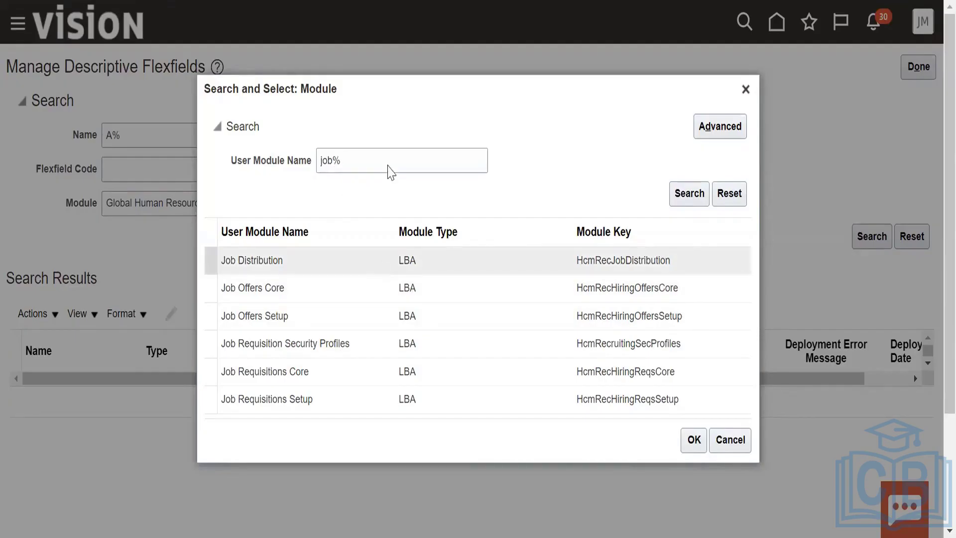
# Change the user module name to position% and search the modules again
pyautogui.click(335, 160)
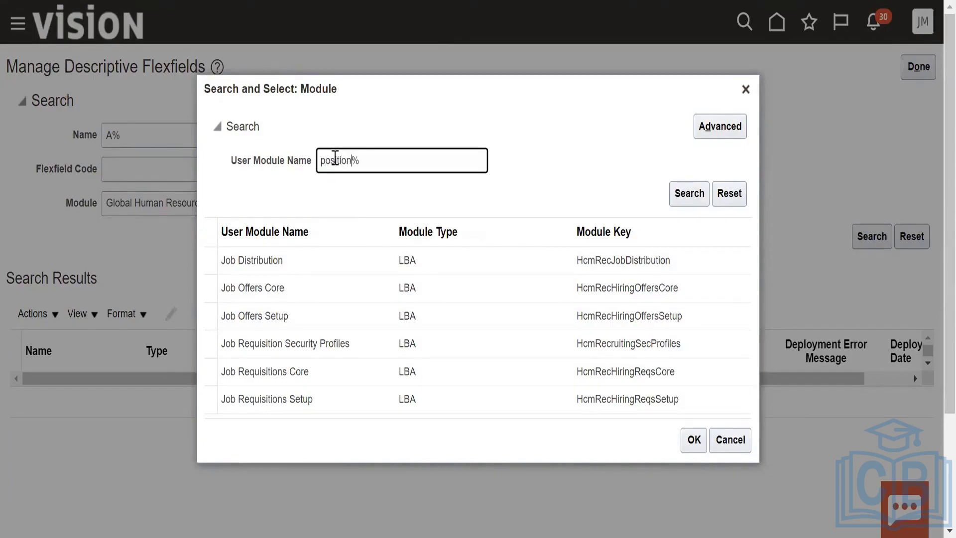
pyautogui.click(688, 193)
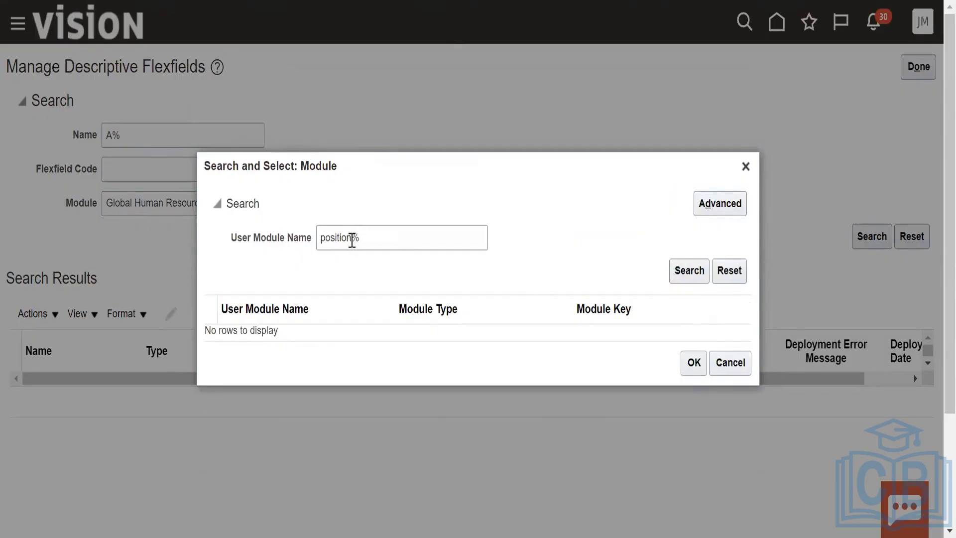
# Search the module lookup for job% and set the module filter to Job Offers Setup
pyautogui.doubleClick(352, 240)
pyautogui.press('BackSpace')
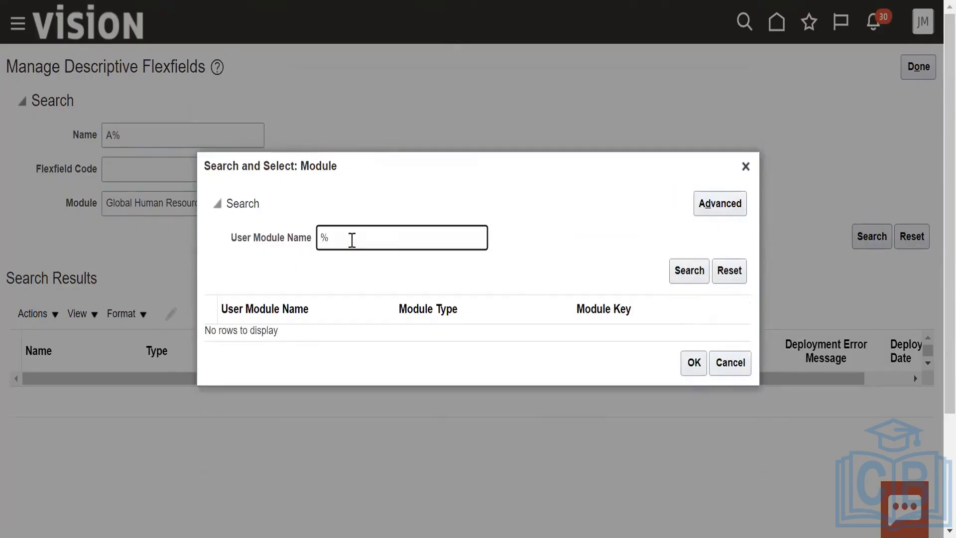
pyautogui.click(688, 271)
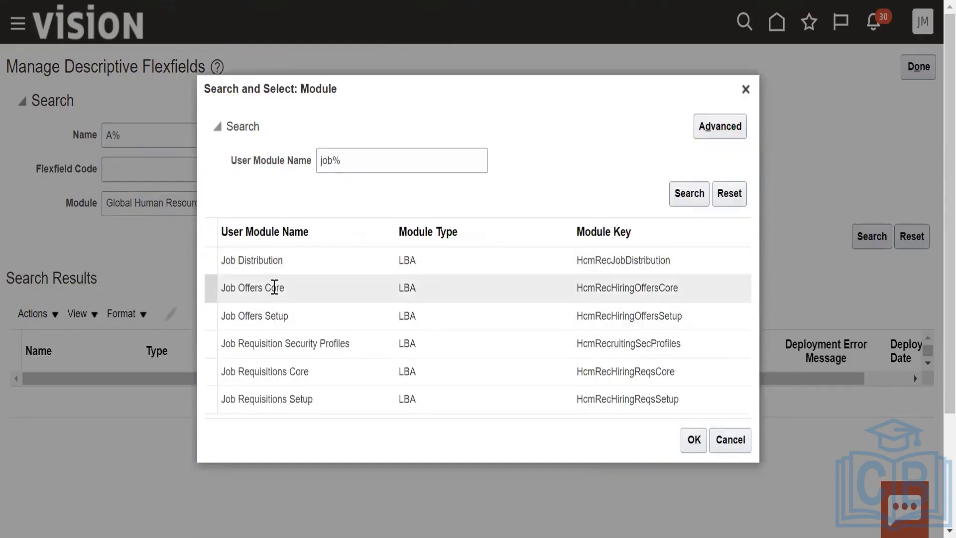
pyautogui.click(274, 315)
pyautogui.click(693, 440)
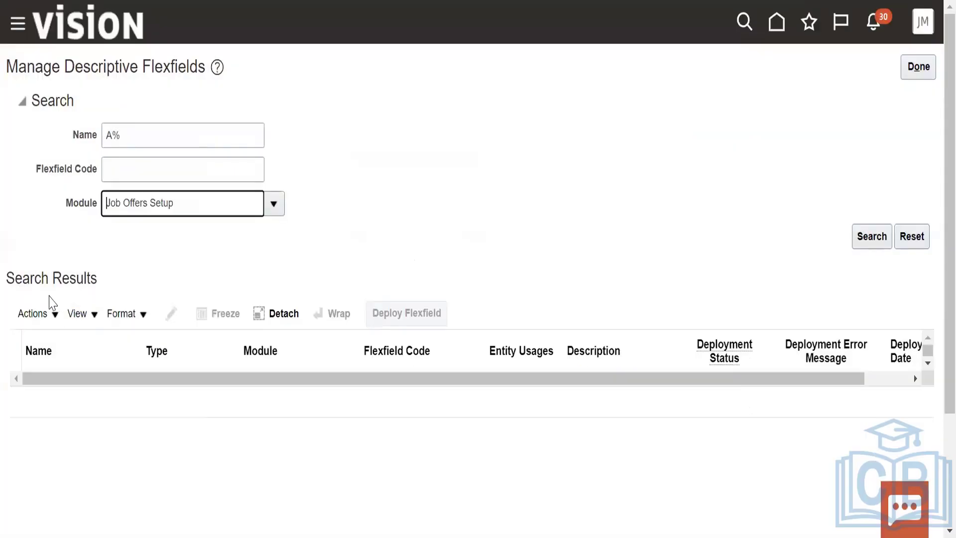
pyautogui.click(41, 314)
pyautogui.click(341, 258)
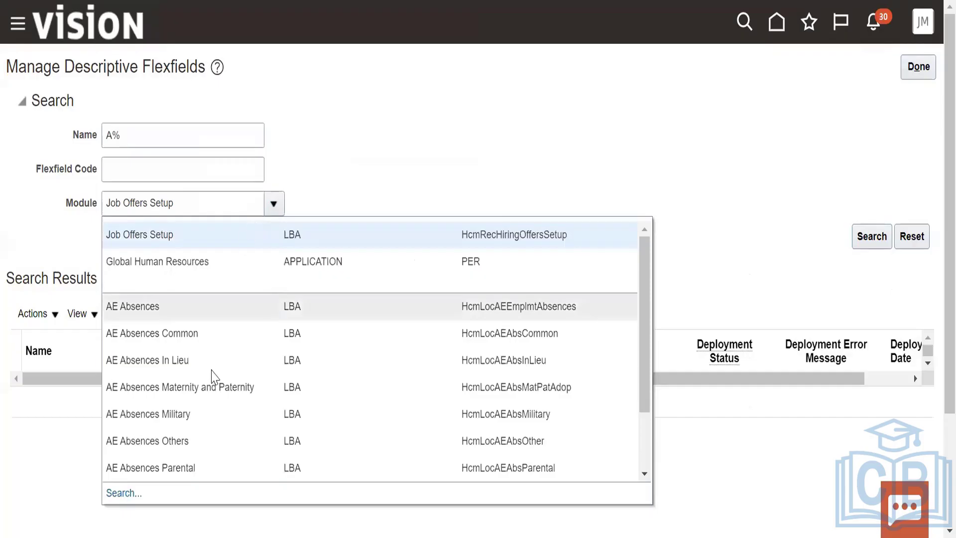
# Open the module lookup's full search and search for user module names matching a%
pyautogui.scroll(-2, 641, 437)
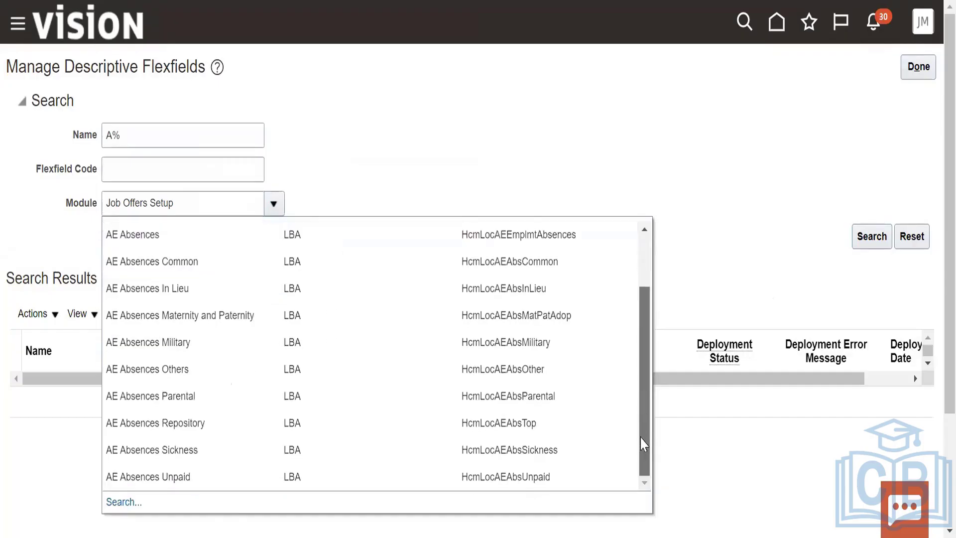
pyautogui.click(166, 501)
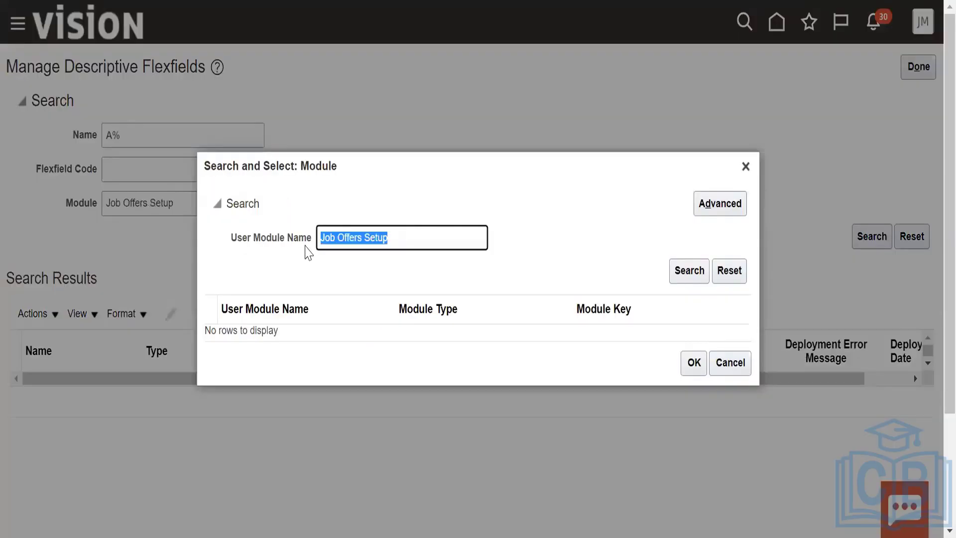
pyautogui.press('BackSpace')
pyautogui.write('a%')
pyautogui.click(682, 273)
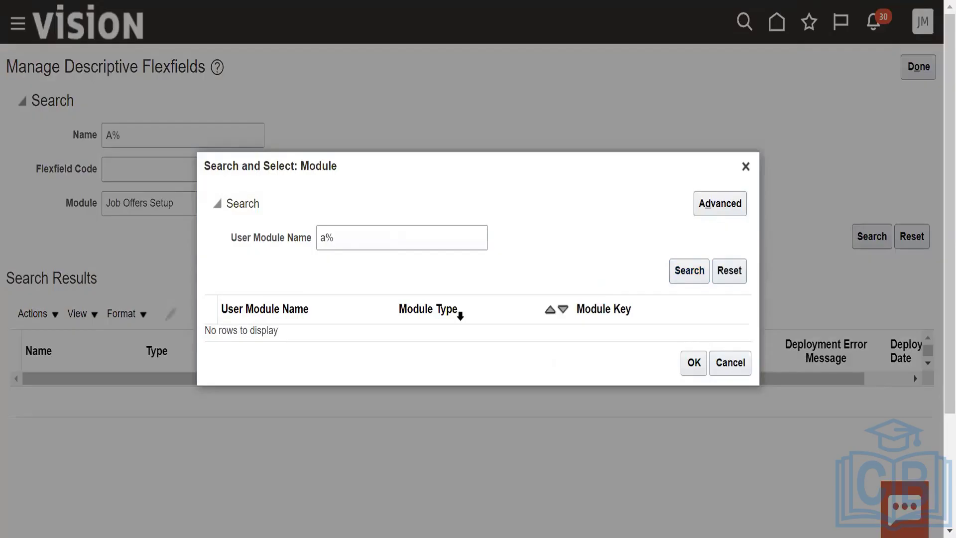
# Choose AR Payroll Details from the module results and search its descriptive flexfields with names matching A%
pyautogui.scroll(-5, 470, 316)
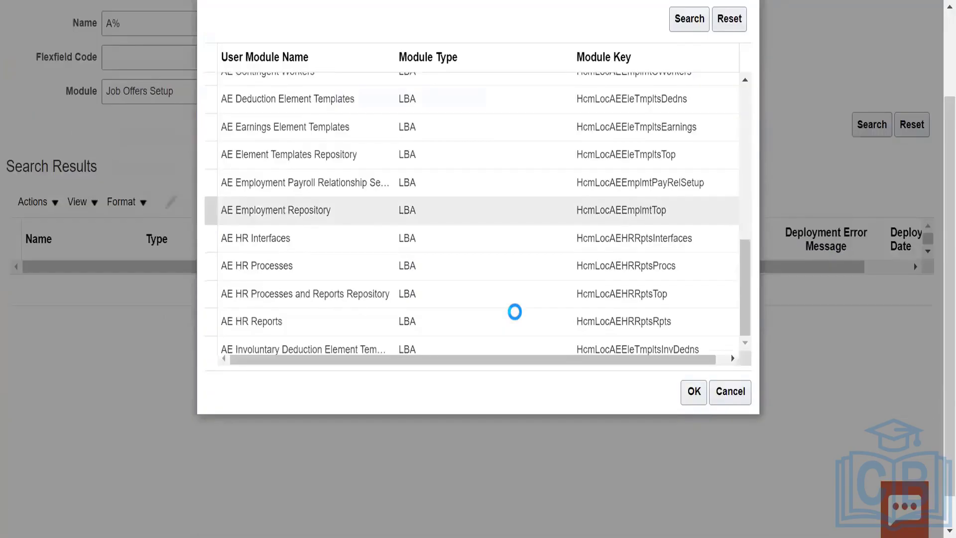
pyautogui.scroll(-3, 518, 319)
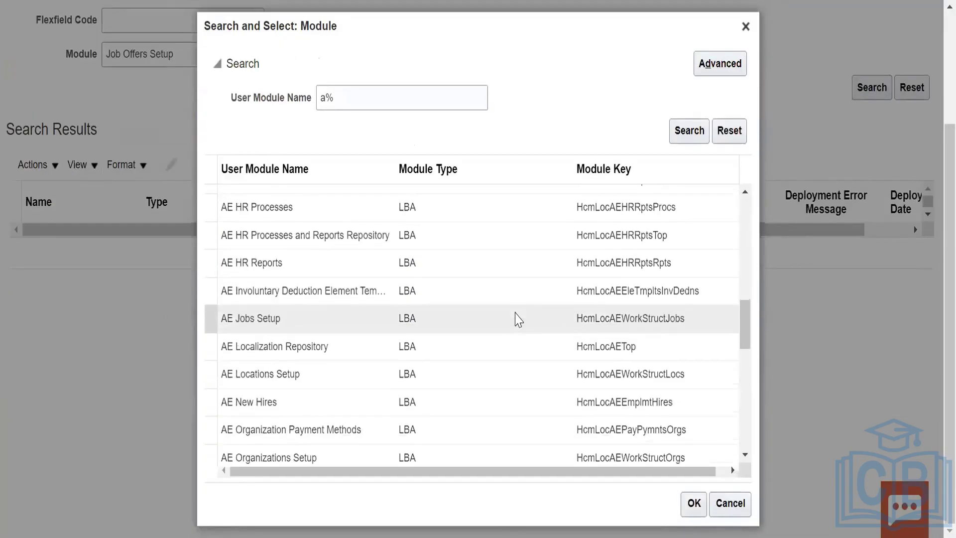
pyautogui.scroll(-5, 346, 395)
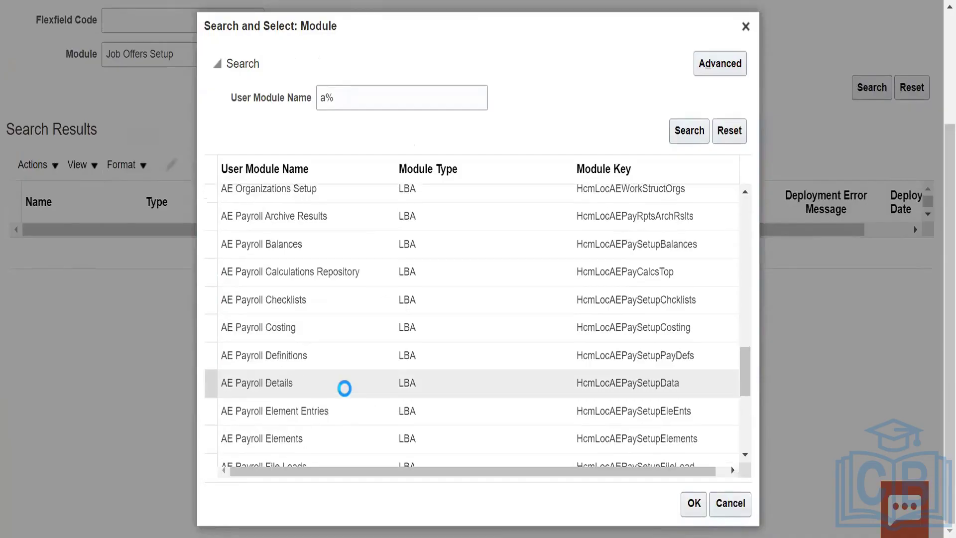
pyautogui.scroll(-10, 345, 388)
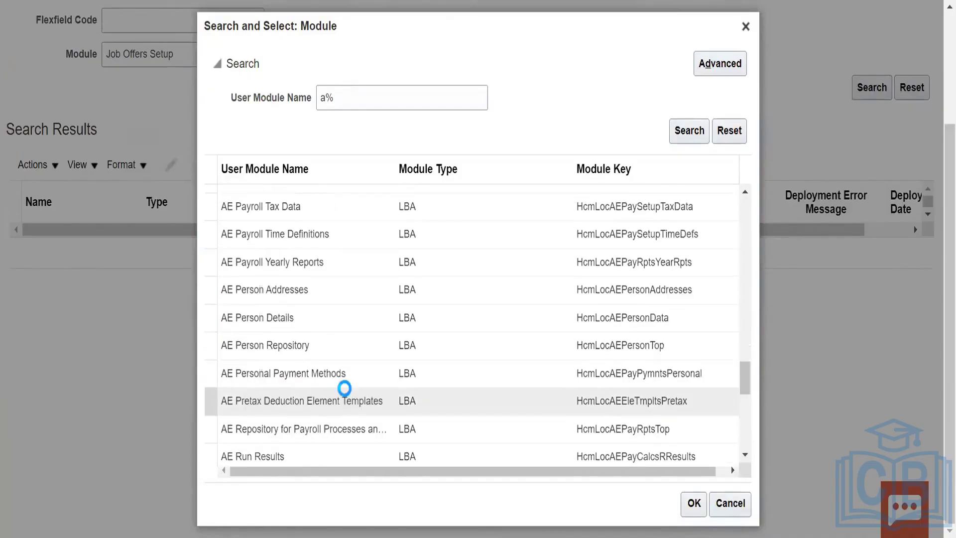
pyautogui.scroll(-5, 344, 388)
pyautogui.scroll(-4, 345, 389)
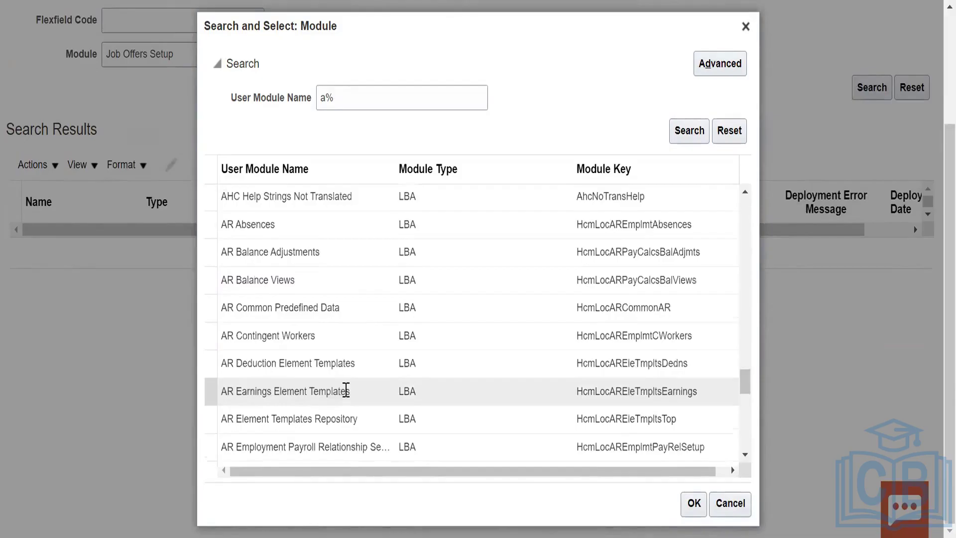
pyautogui.scroll(-7, 346, 390)
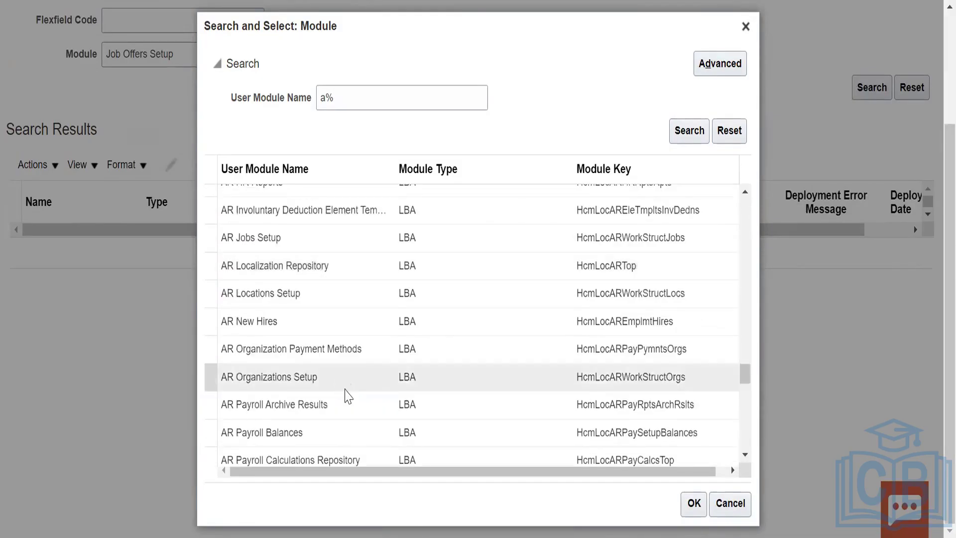
pyautogui.scroll(-3, 346, 395)
pyautogui.click(309, 441)
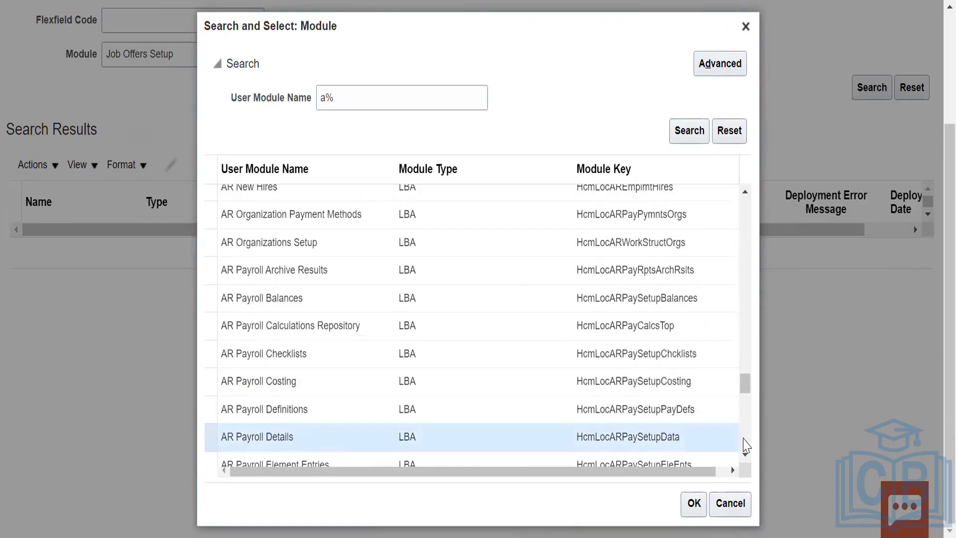
pyautogui.press('Return')
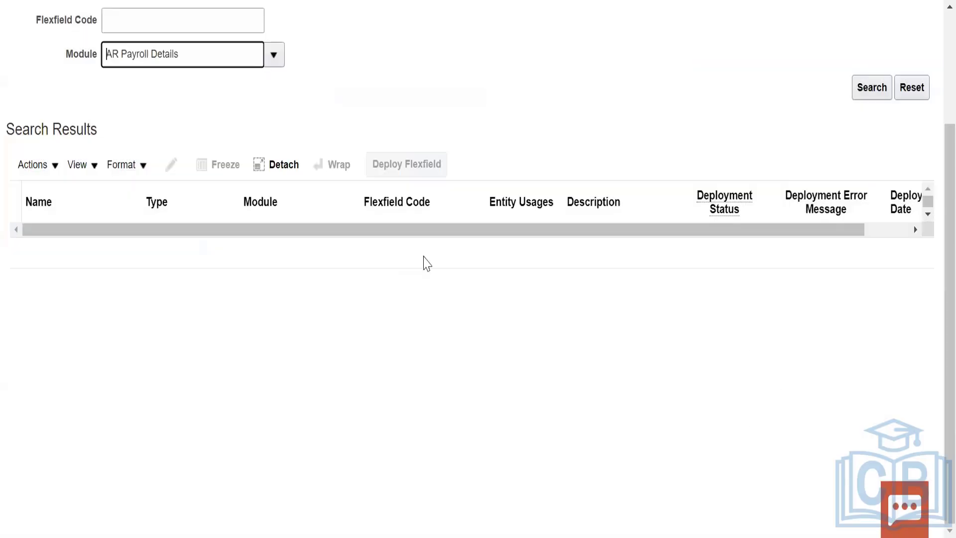
pyautogui.scroll(3, 930, 318)
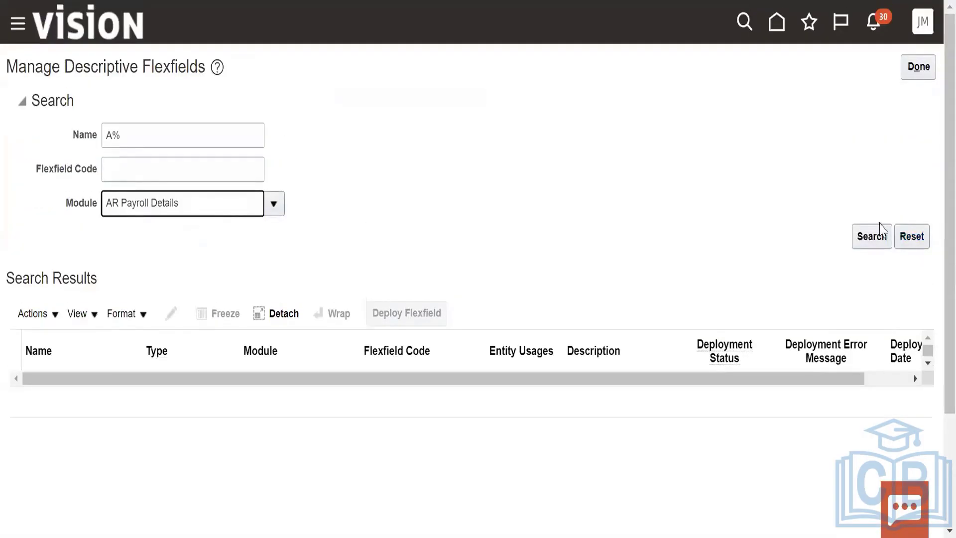
pyautogui.click(874, 234)
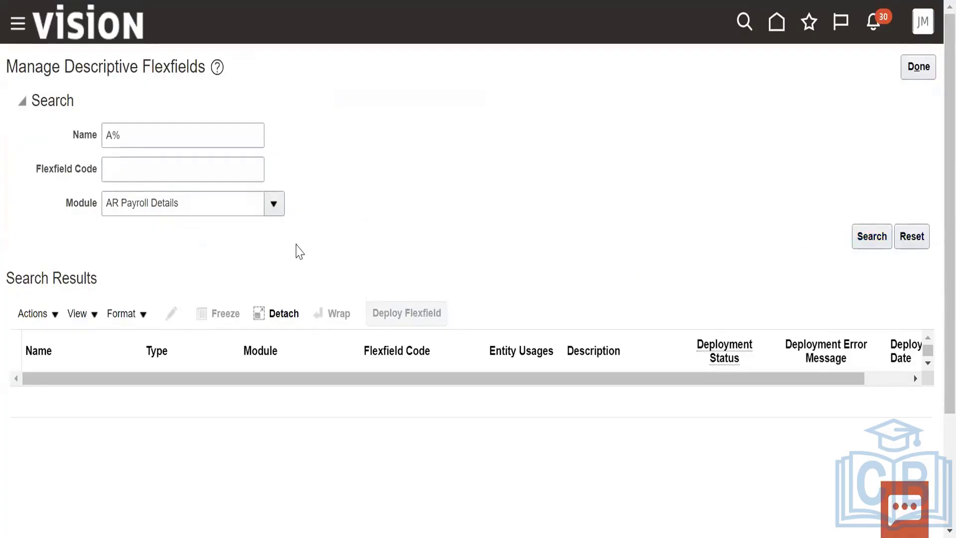
# Clear the name filter and search all descriptive flexfields of the AR Payroll Details module
pyautogui.click(163, 126)
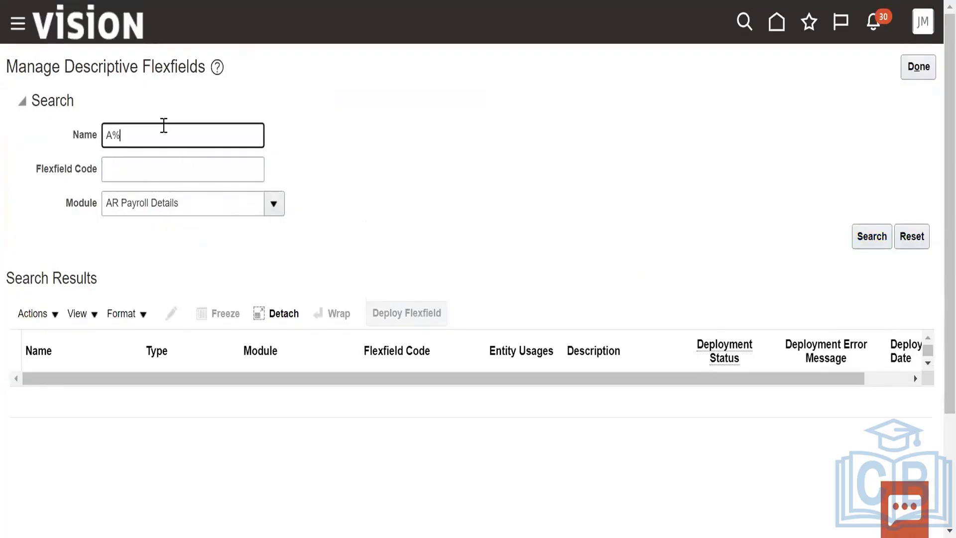
pyautogui.press('BackSpace')
pyautogui.press('BackSpace')
pyautogui.click(871, 236)
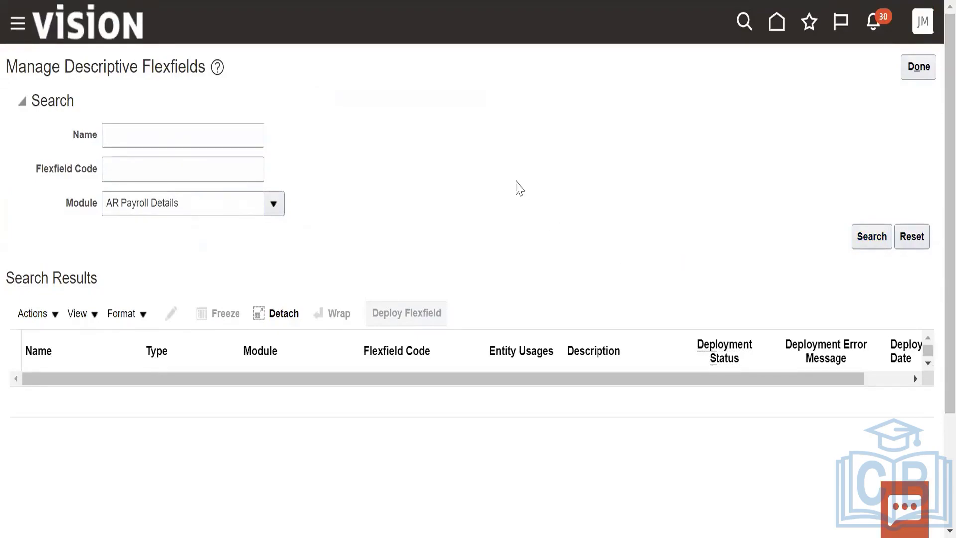
# Look up AR Payroll Details in the full module search, reselect it and search the descriptive flexfields again
pyautogui.click(273, 205)
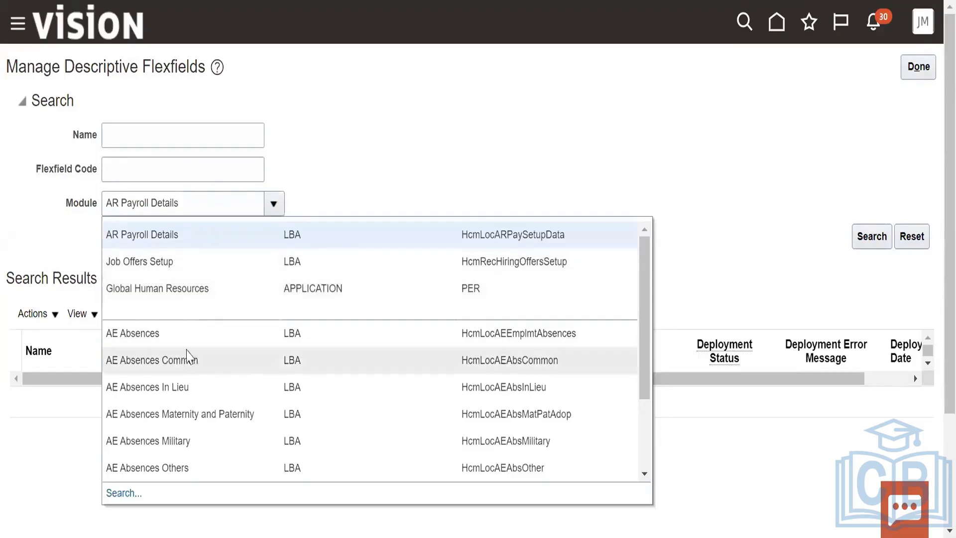
pyautogui.scroll(-5, 368, 390)
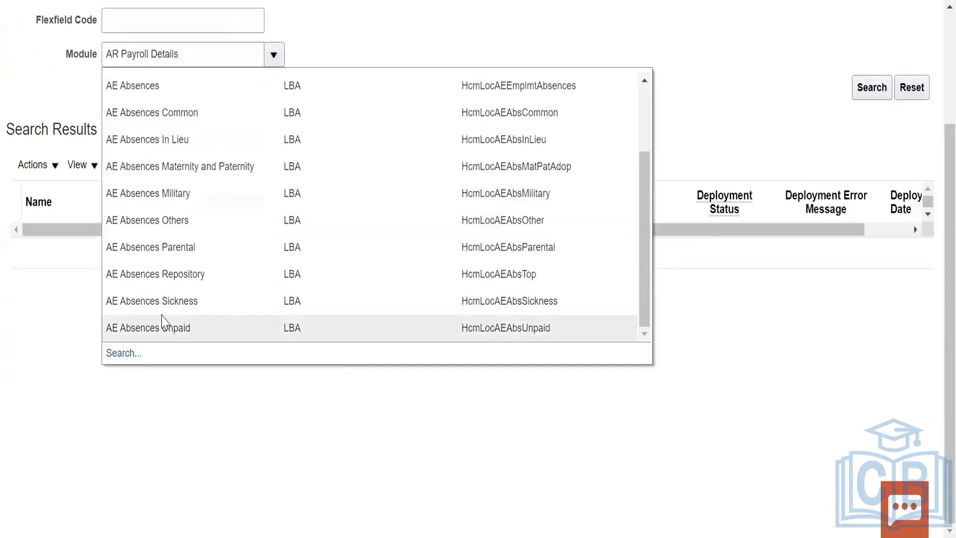
pyautogui.click(123, 354)
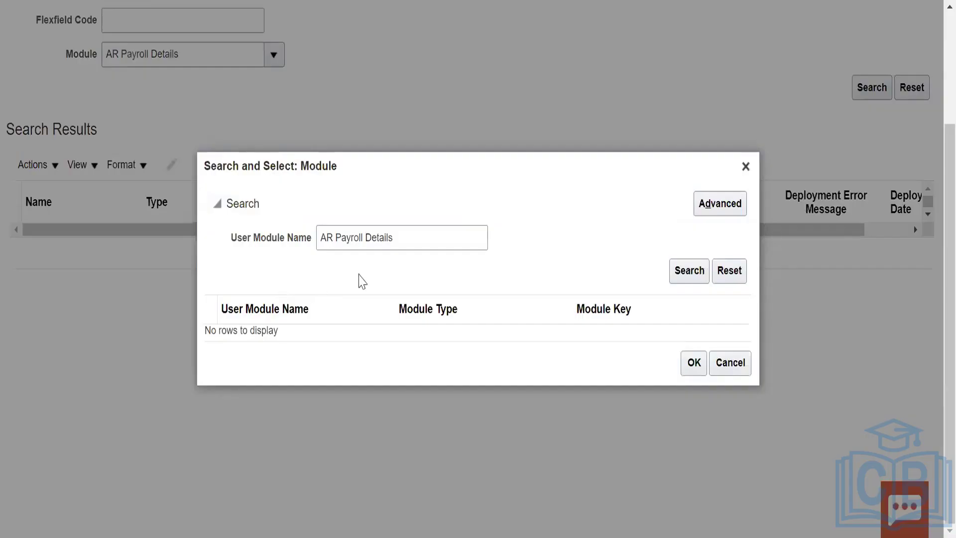
pyautogui.click(689, 270)
pyautogui.click(408, 234)
pyautogui.press('BackSpace')
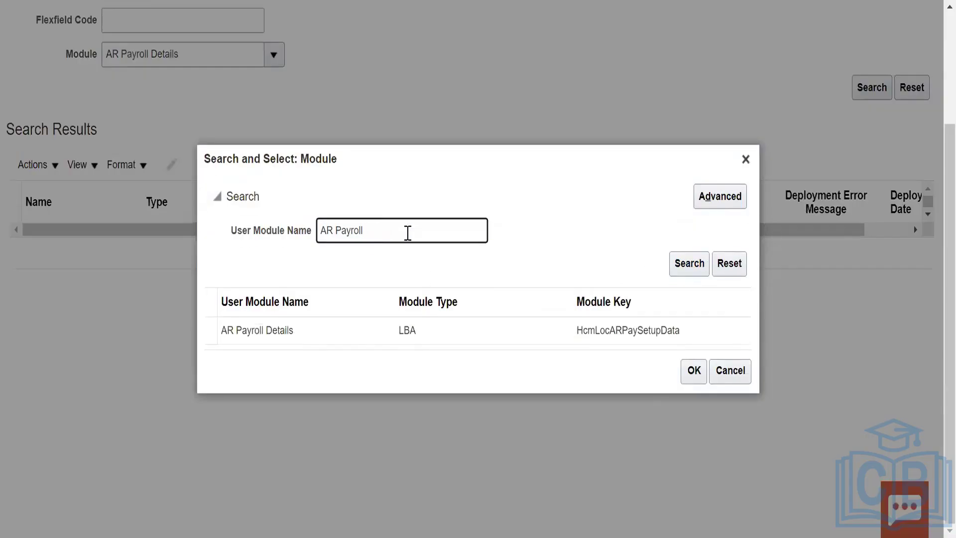
pyautogui.click(659, 329)
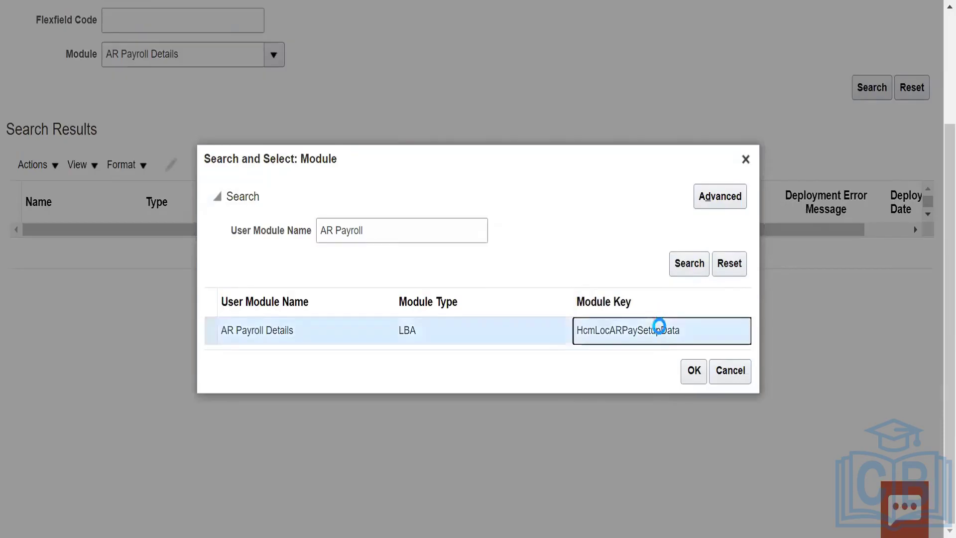
pyautogui.click(694, 370)
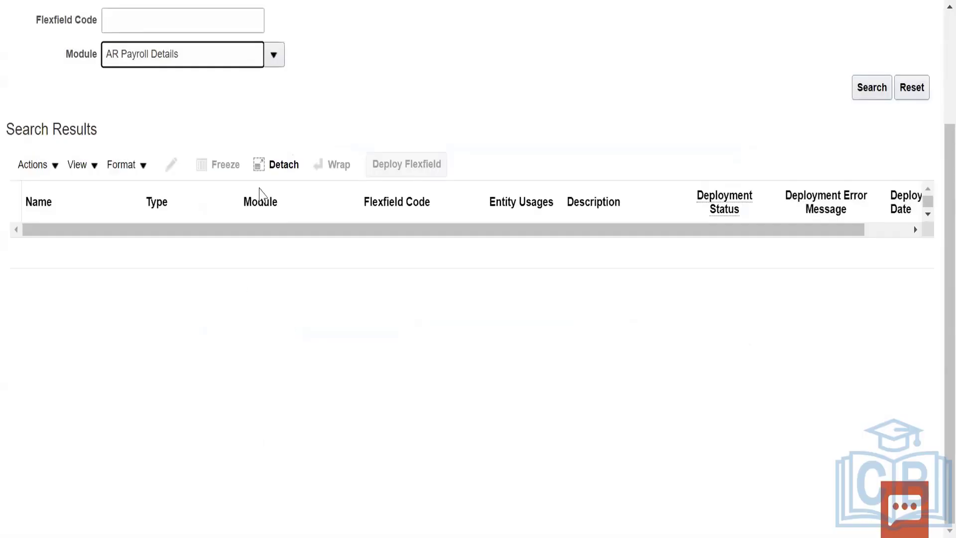
pyautogui.click(886, 82)
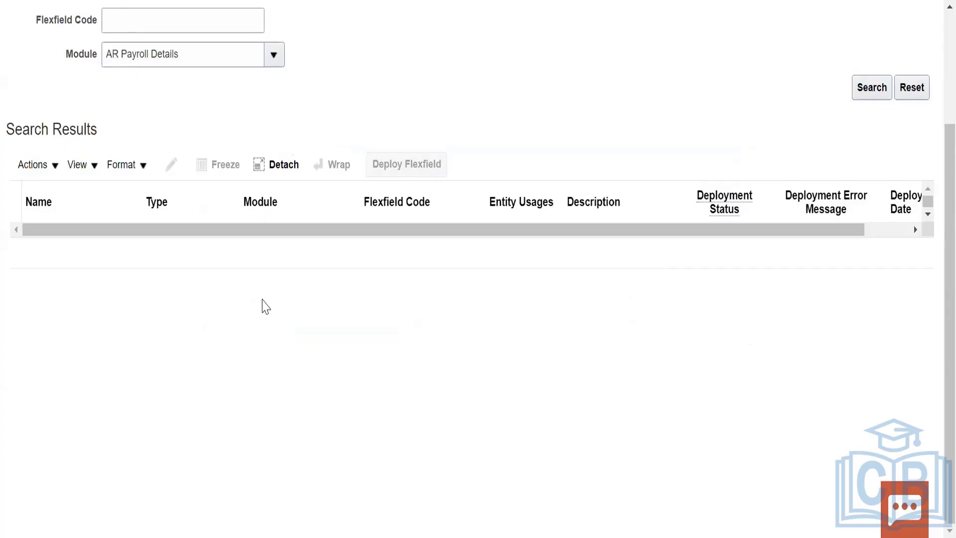
# Try to search the descriptive flexfields with the module filter entered as Global and as Global%
pyautogui.click(210, 59)
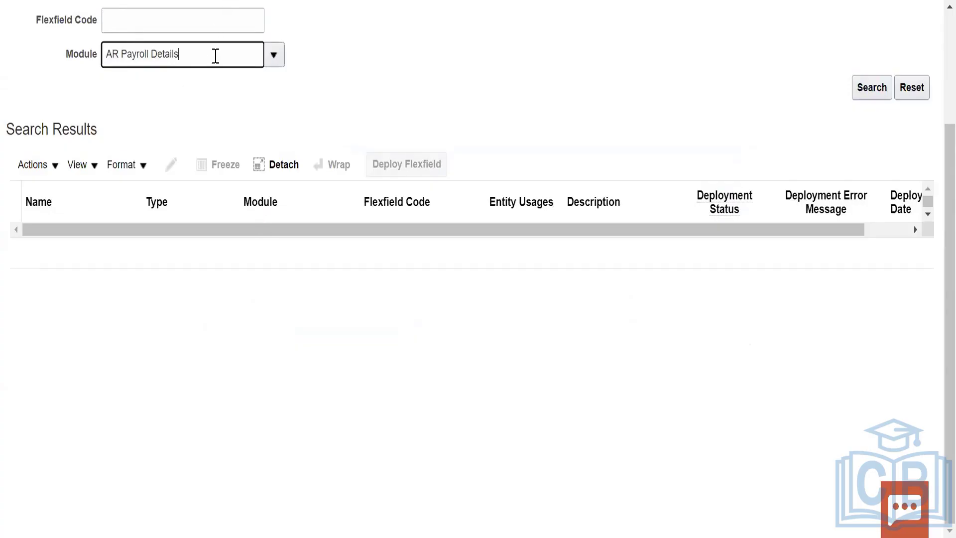
pyautogui.press('BackSpace')
pyautogui.press('BackSpace')
pyautogui.press('BackSpace')
pyautogui.press('BackSpace')
pyautogui.press('BackSpace')
pyautogui.press('BackSpace')
pyautogui.press('BackSpace')
pyautogui.press('BackSpace')
pyautogui.press('BackSpace')
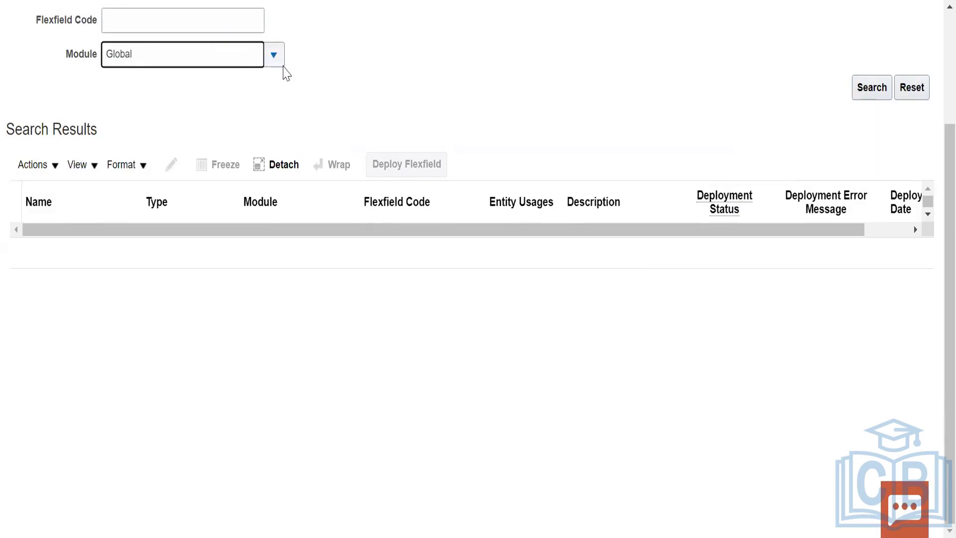
pyautogui.click(866, 94)
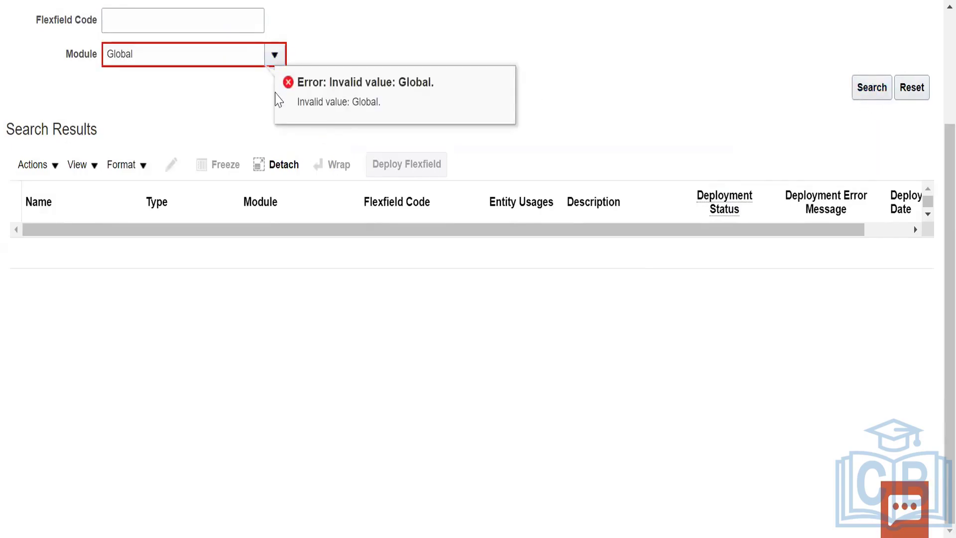
pyautogui.click(234, 49)
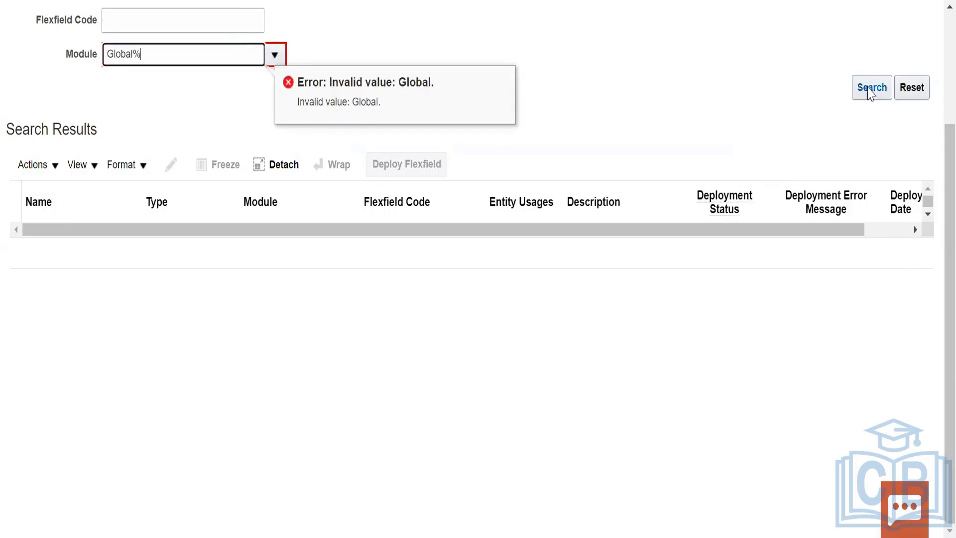
pyautogui.click(872, 87)
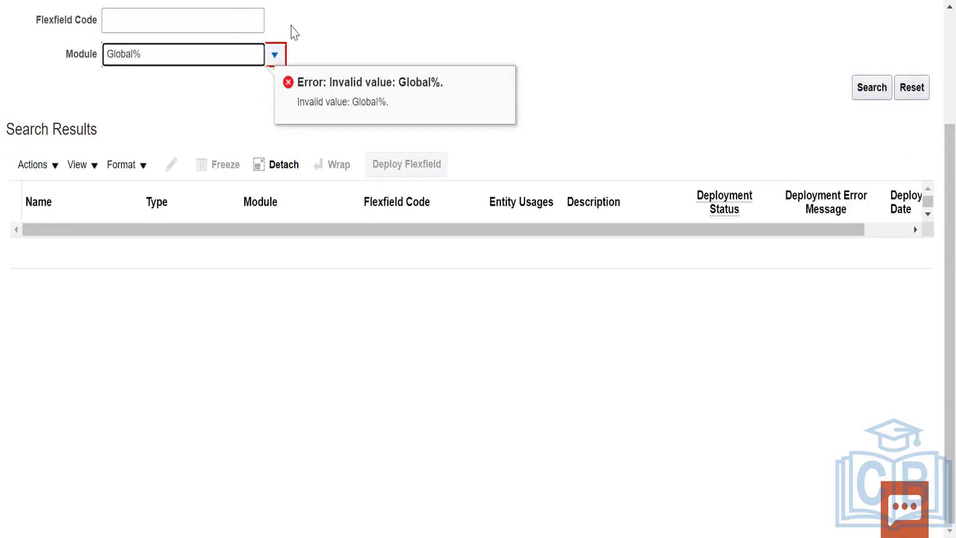
# Set the module filter to Global Human Resources from the module list
pyautogui.click(280, 56)
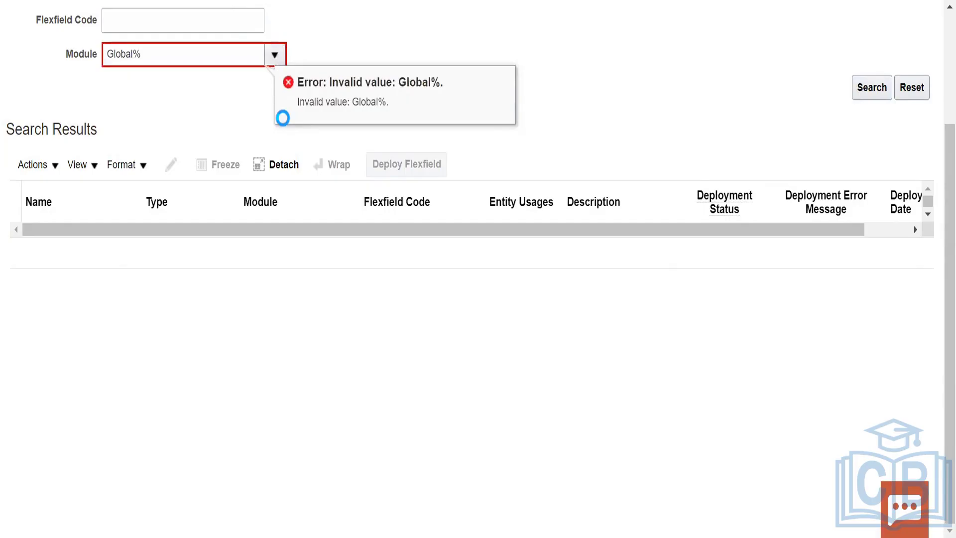
pyautogui.scroll(-3, 201, 224)
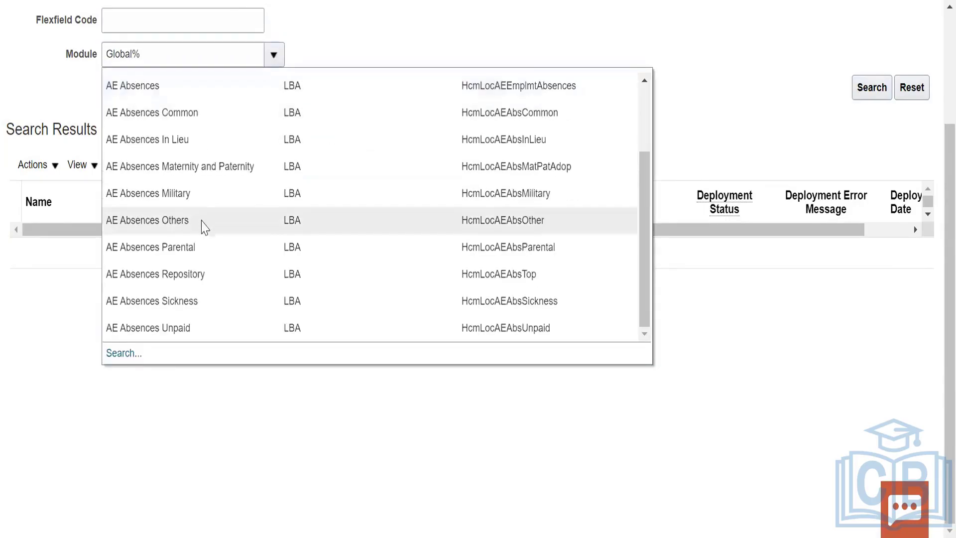
pyautogui.scroll(5, 230, 282)
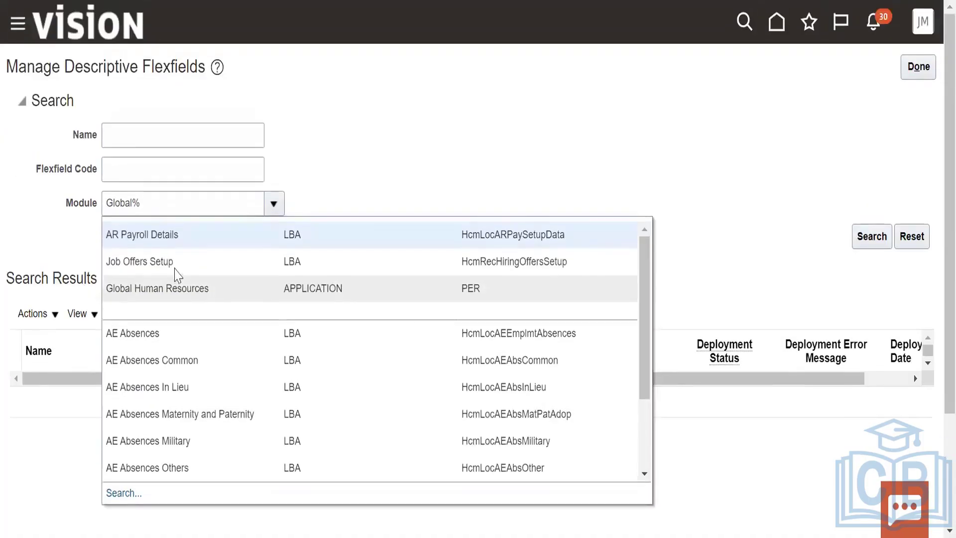
pyautogui.click(176, 297)
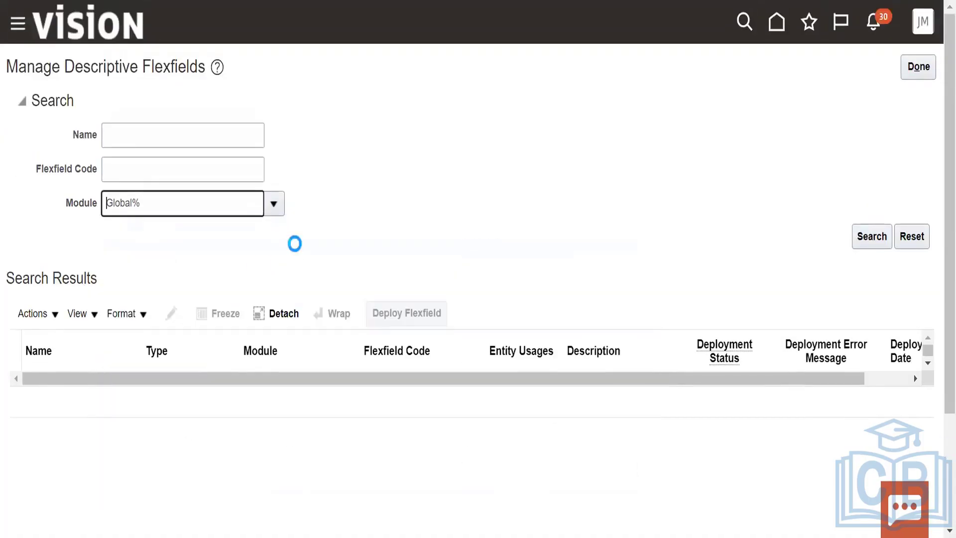
# Search the descriptive flexfields of the Global Human Resources module and check the actions available for the results
pyautogui.click(880, 241)
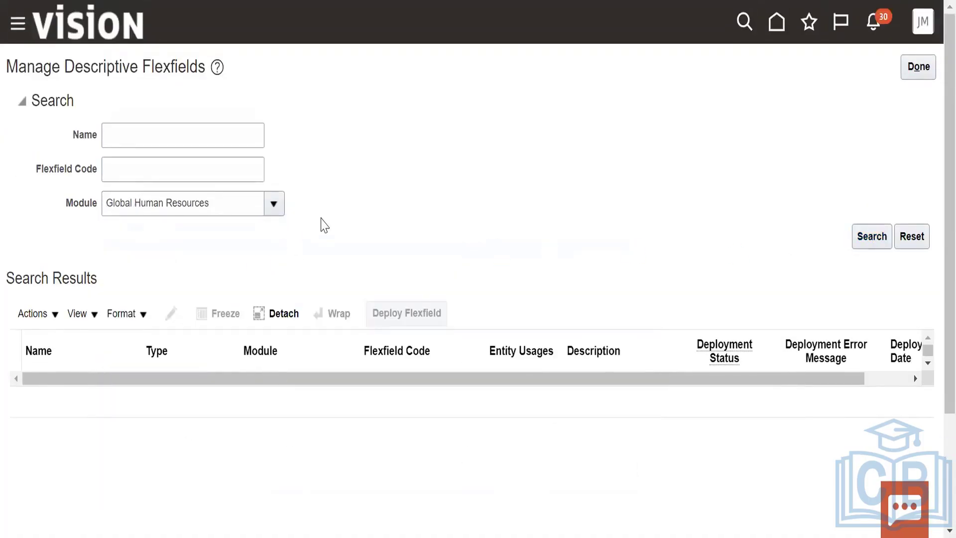
pyautogui.click(53, 316)
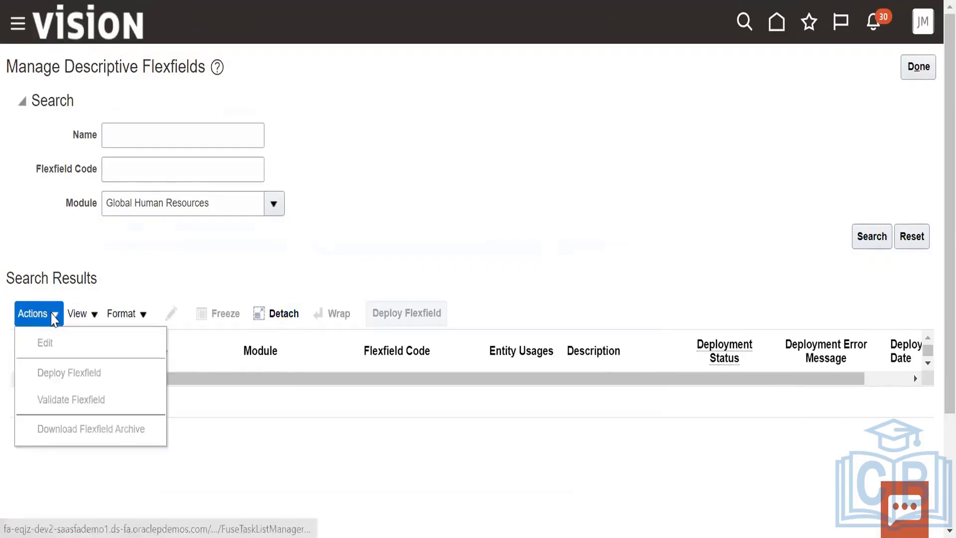
pyautogui.click(350, 233)
pyautogui.click(870, 237)
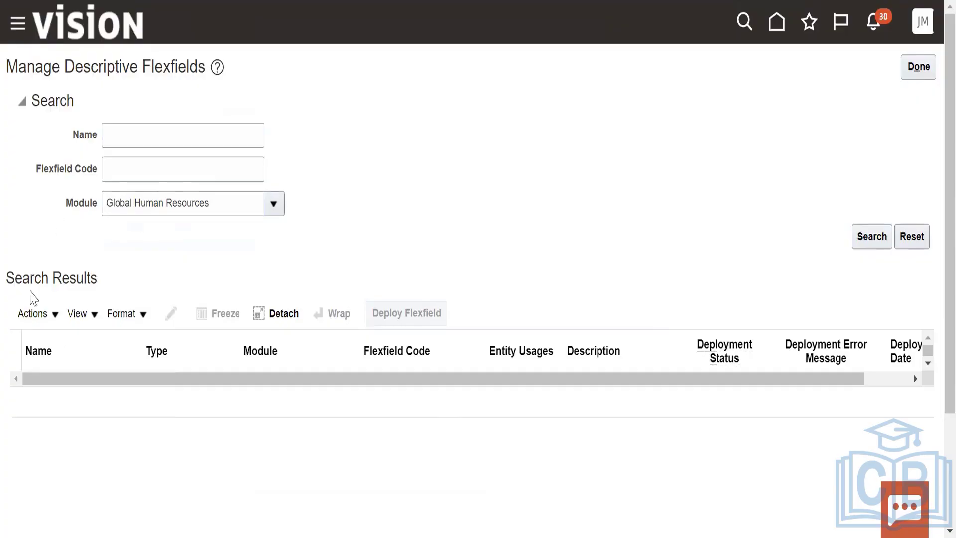
pyautogui.click(35, 313)
pyautogui.click(843, 271)
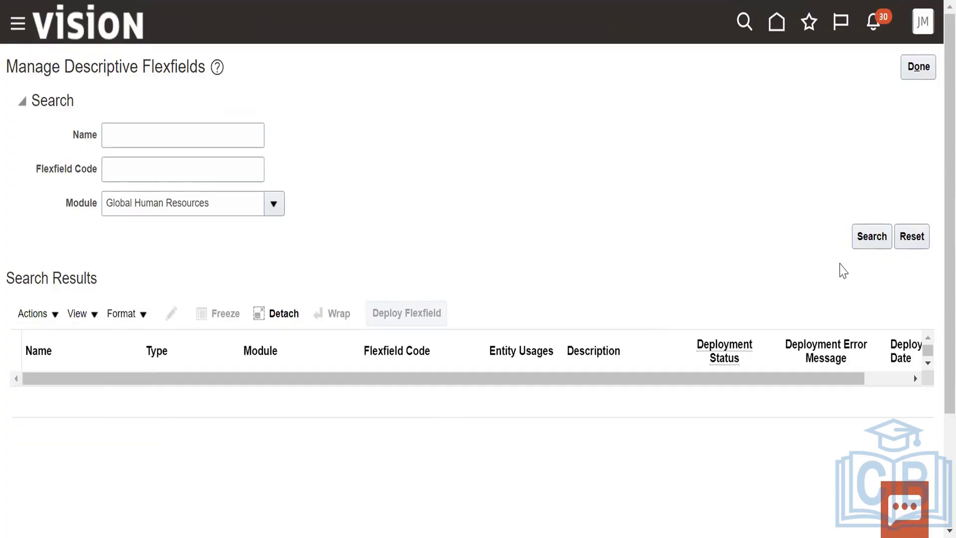
pyautogui.click(872, 238)
pyautogui.click(919, 66)
# Cut Global Human Resources from the module filter and paste it into the name filter
pyautogui.moveTo(205, 196); pyautogui.dragTo(119, 186)
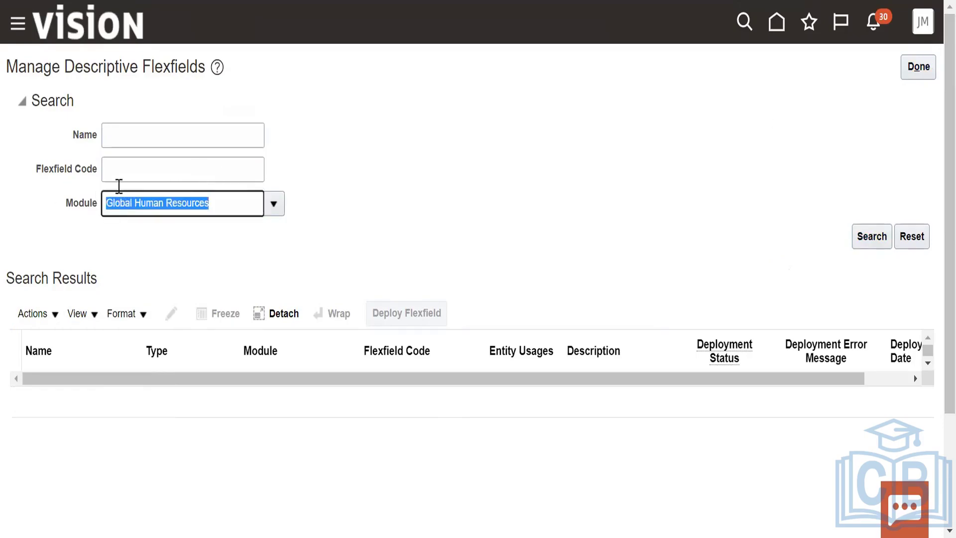
pyautogui.rightClick(135, 206)
pyautogui.click(188, 20)
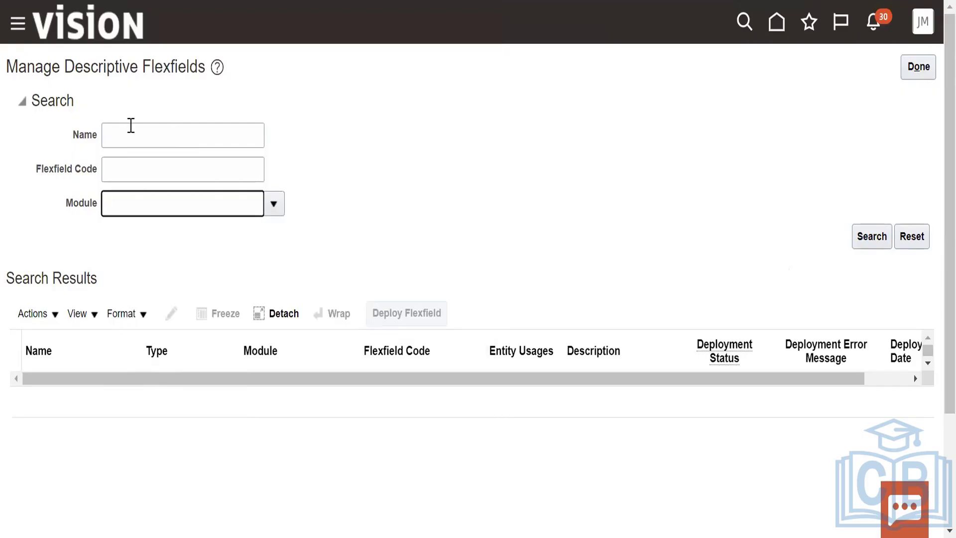
pyautogui.click(128, 128)
pyautogui.rightClick(124, 135)
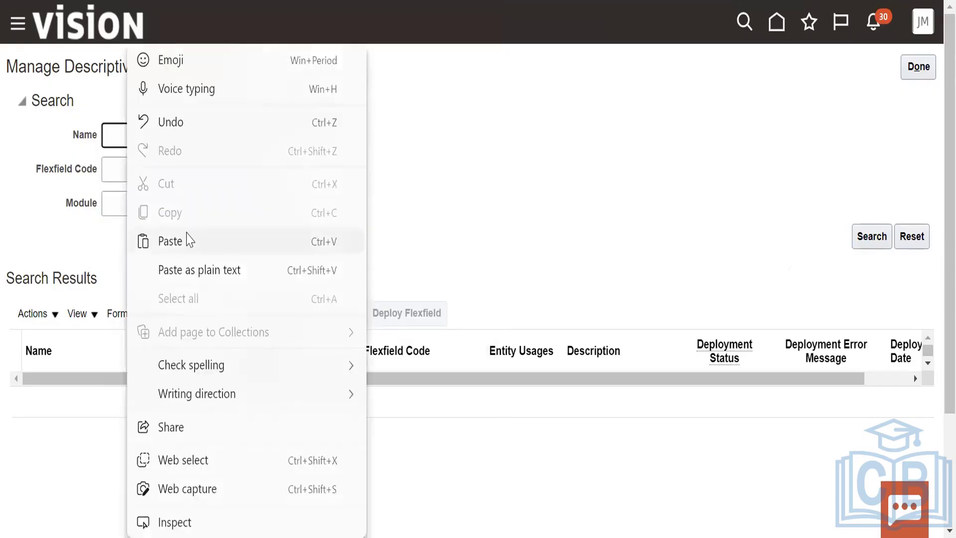
pyautogui.click(187, 241)
pyautogui.click(440, 188)
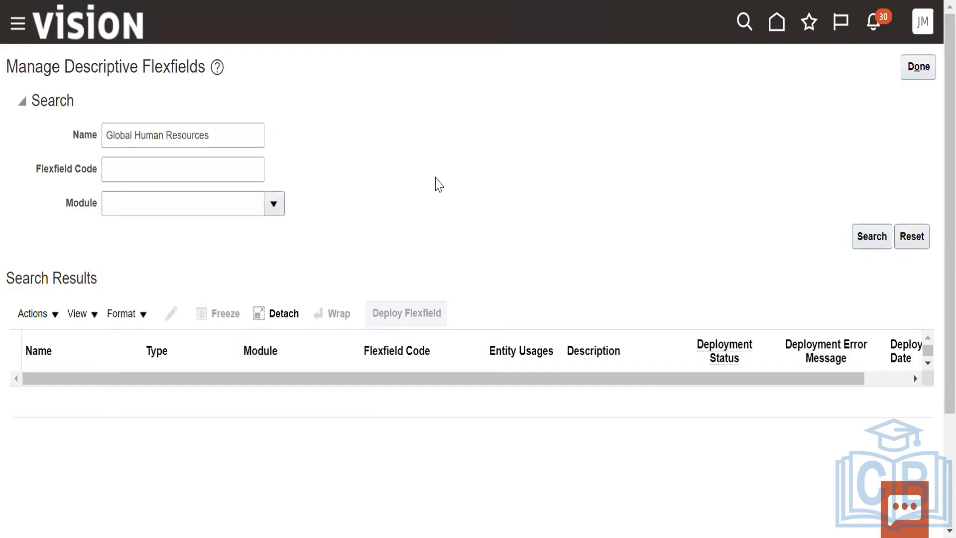
# Look up Global Human Resources in the full module search and select it as the module filter
pyautogui.click(25, 316)
pyautogui.click(235, 200)
pyautogui.click(200, 209)
pyautogui.click(273, 205)
pyautogui.scroll(-5, 153, 427)
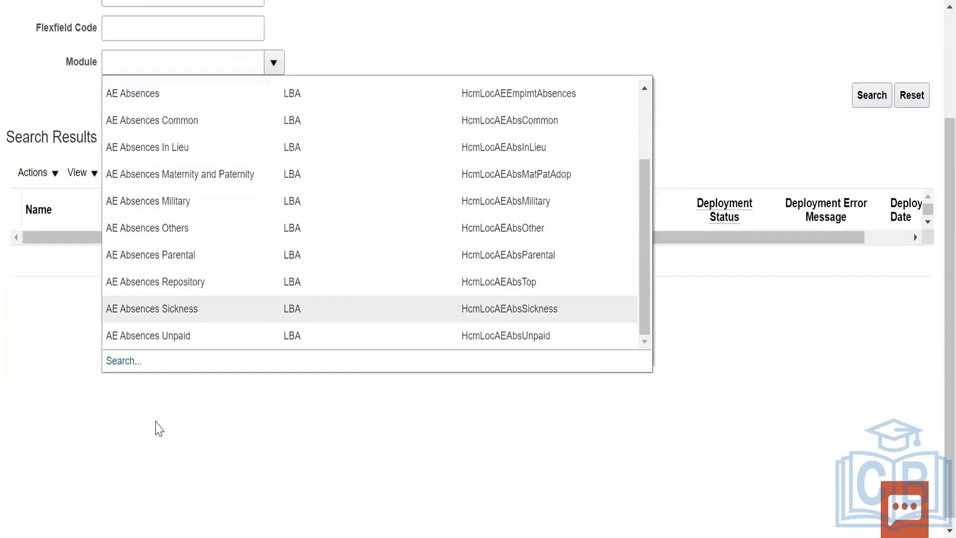
pyautogui.click(127, 351)
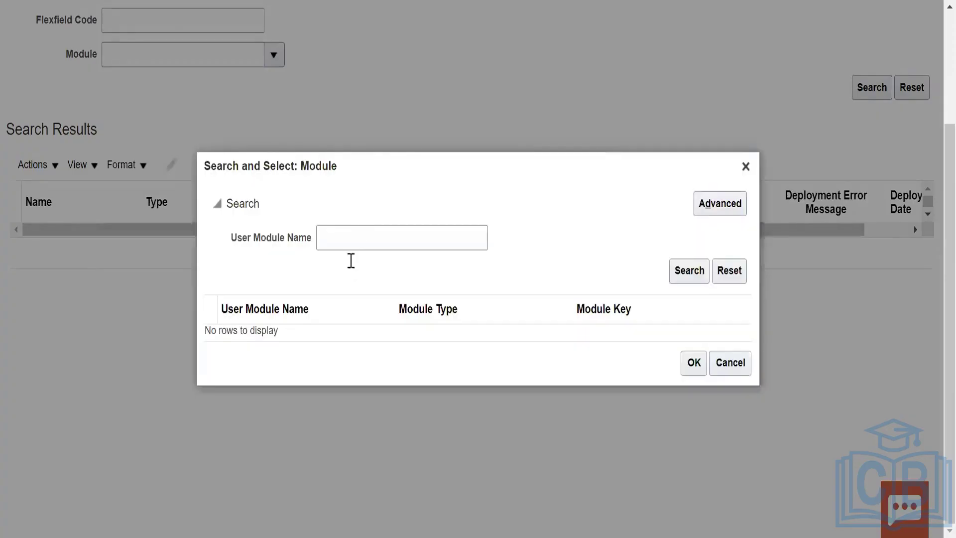
pyautogui.click(363, 229)
pyautogui.rightClick(363, 237)
pyautogui.click(418, 242)
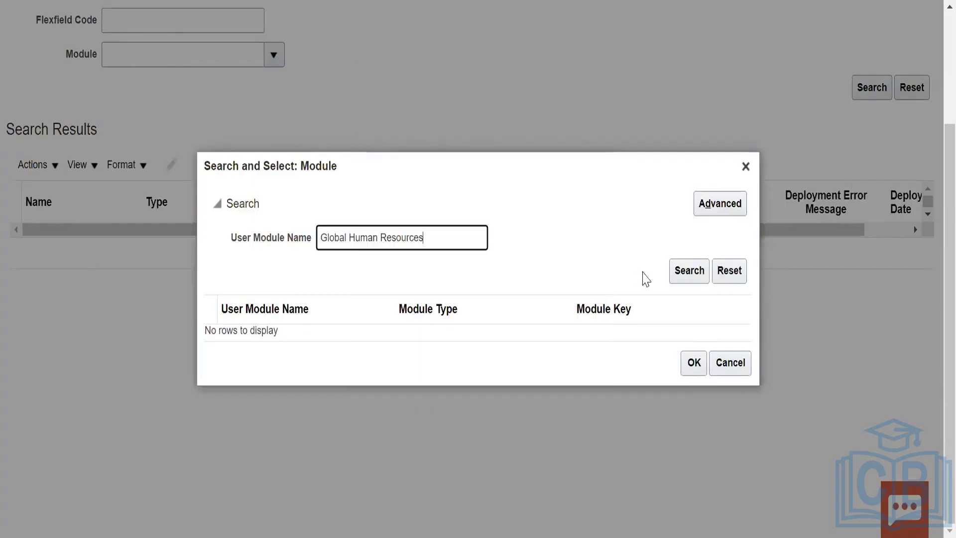
pyautogui.click(689, 271)
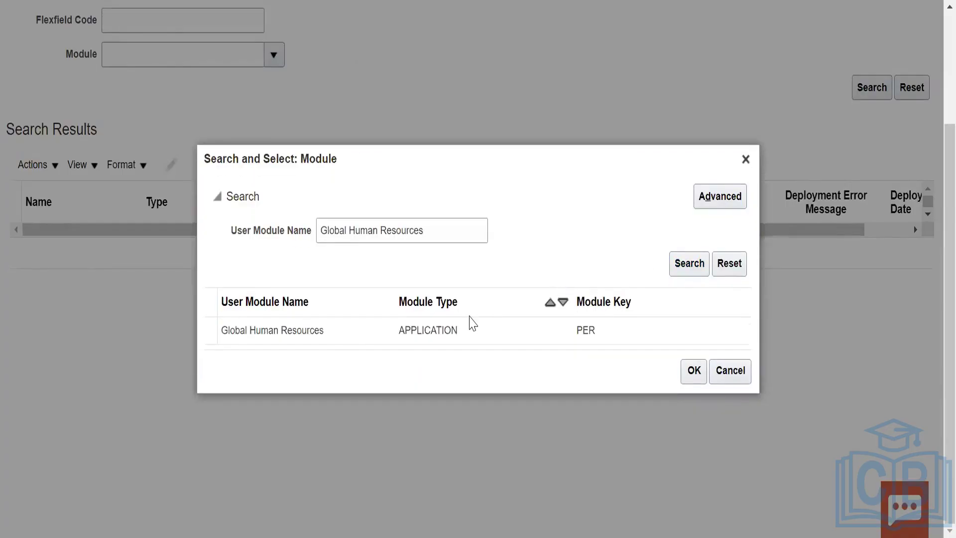
pyautogui.click(461, 330)
pyautogui.click(700, 374)
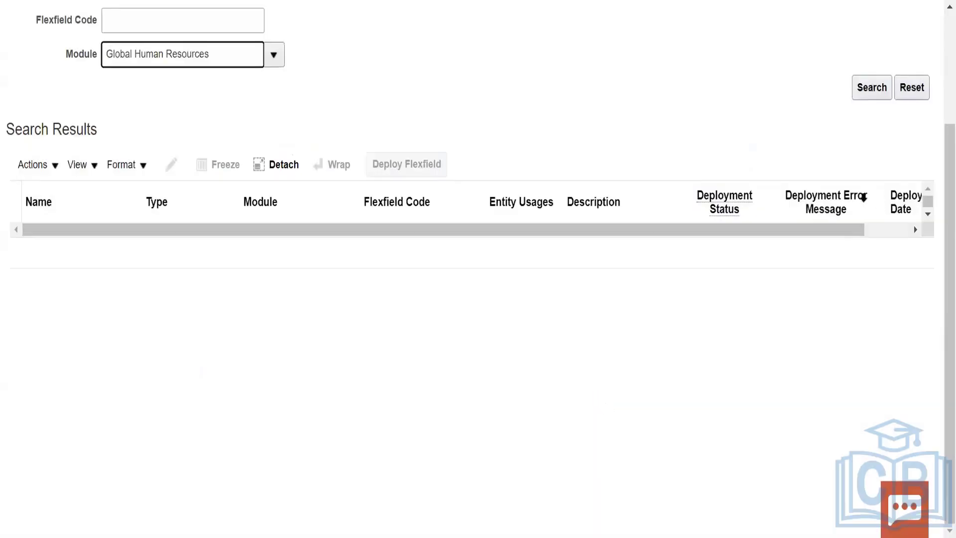
# Search with both filters set, and repeat the search with the name filter cleared and only the Global Human Resources module
pyautogui.click(869, 88)
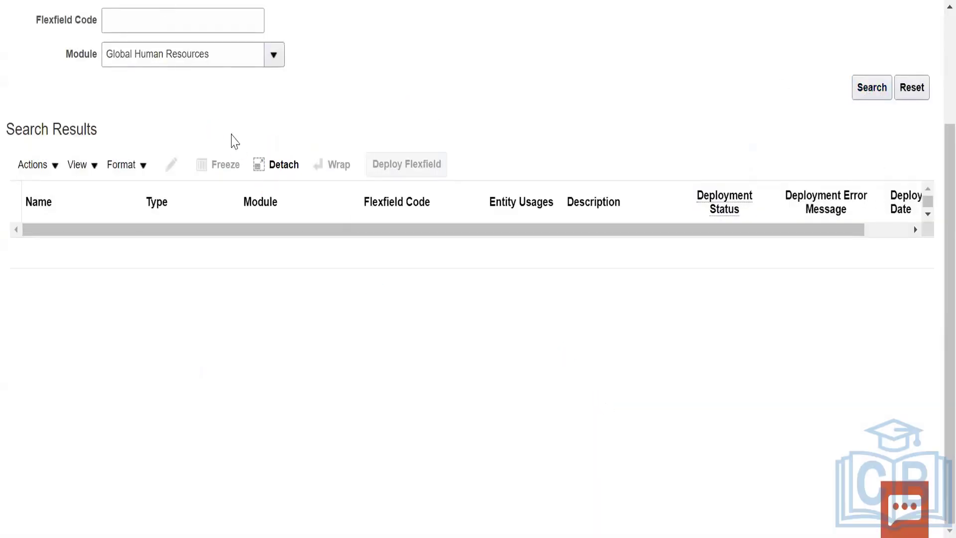
pyautogui.scroll(3, 234, 137)
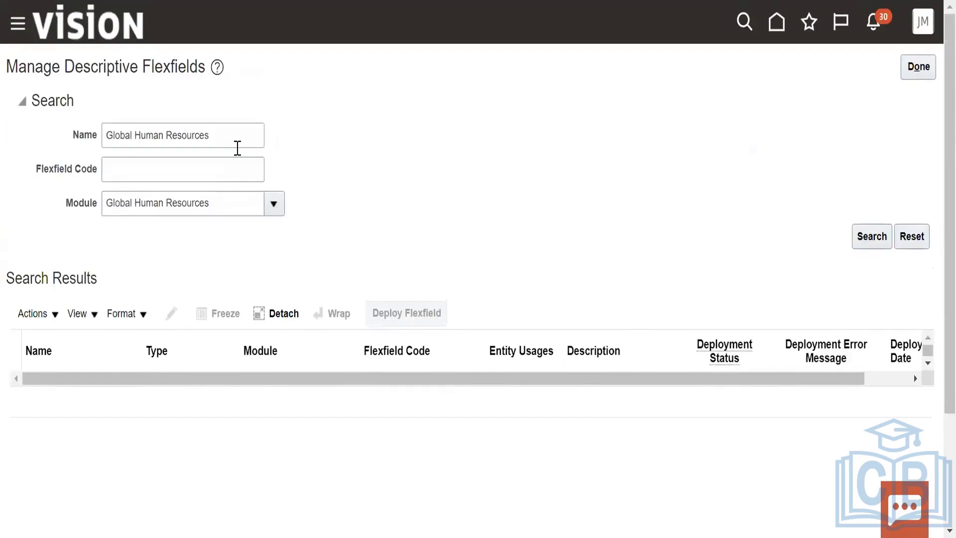
pyautogui.moveTo(243, 130); pyautogui.dragTo(105, 134)
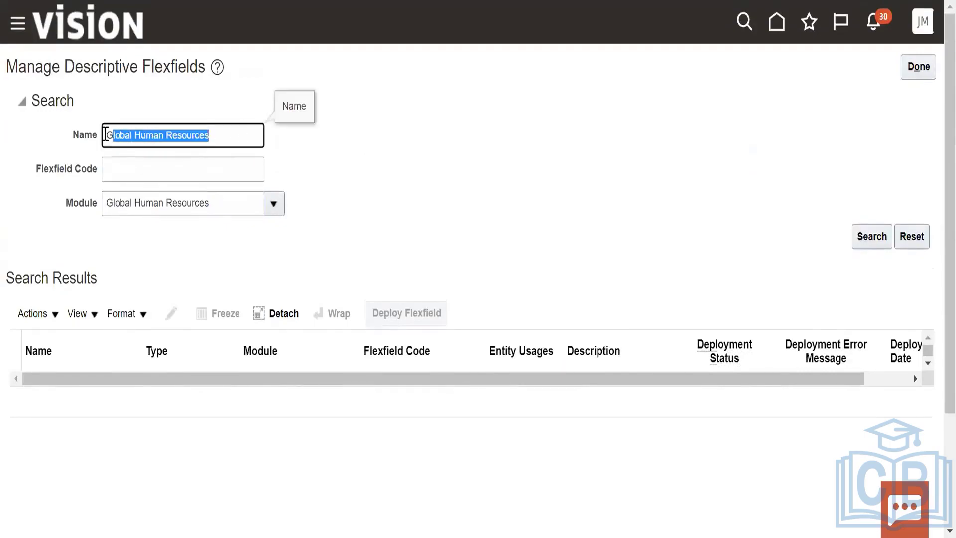
pyautogui.press('BackSpace')
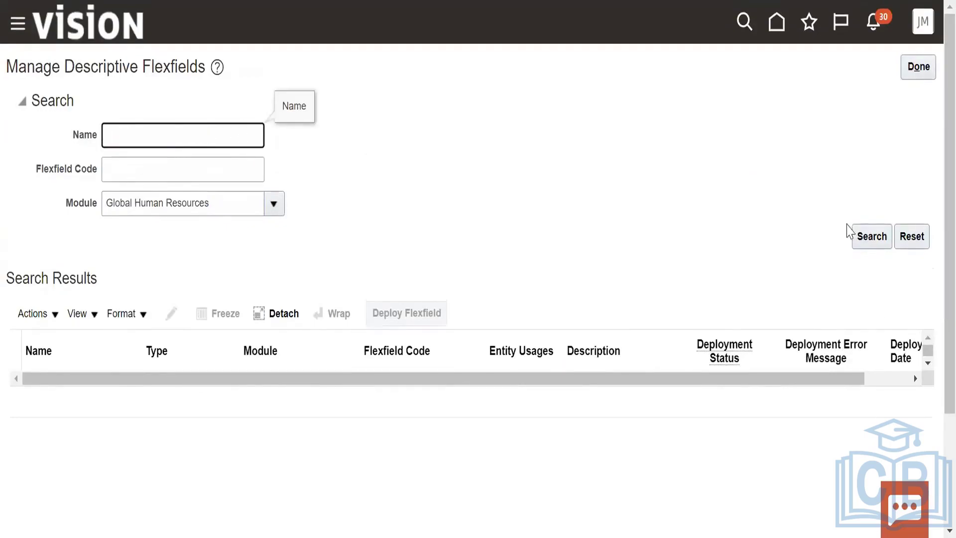
pyautogui.click(868, 241)
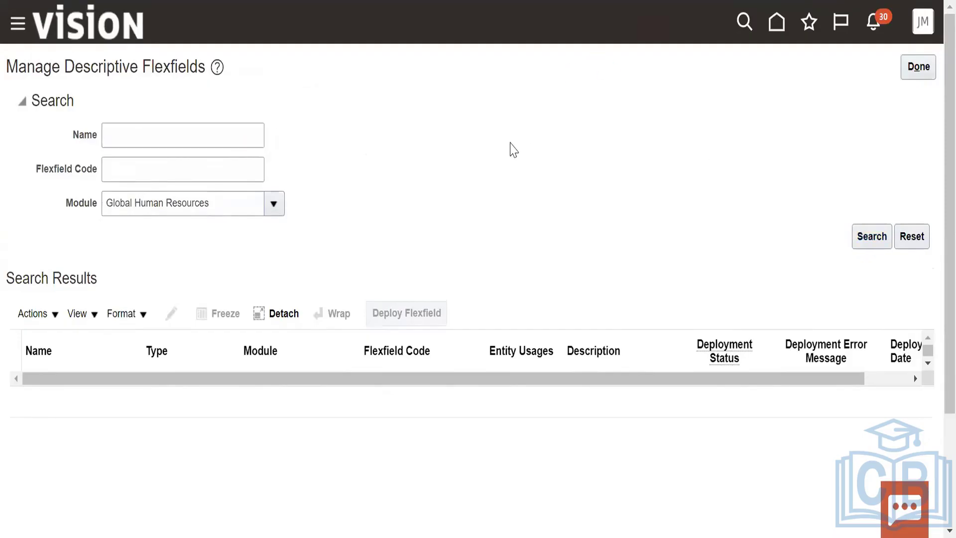
# Enter Job as the name filter and leave the descriptive flexfields page
pyautogui.click(129, 163)
pyautogui.click(133, 130)
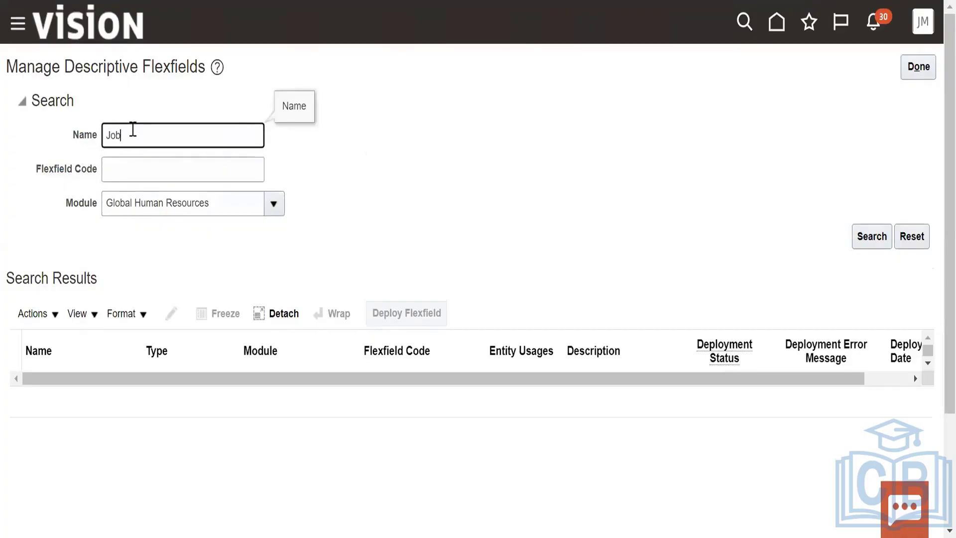
pyautogui.click(929, 70)
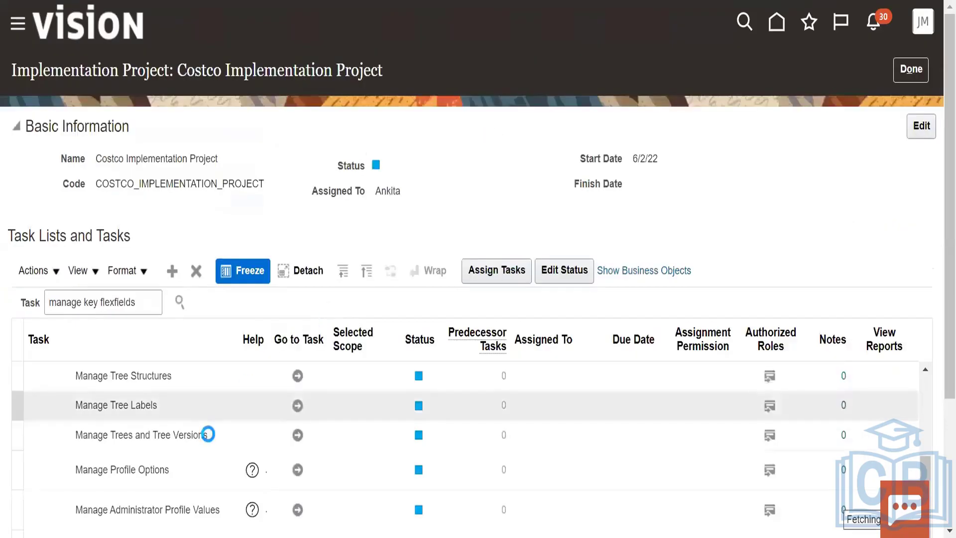
# Open the Manage Extensible Flexfields task from the Costco Implementation Project's task list
pyautogui.scroll(-3, 211, 438)
pyautogui.scroll(-1, 212, 438)
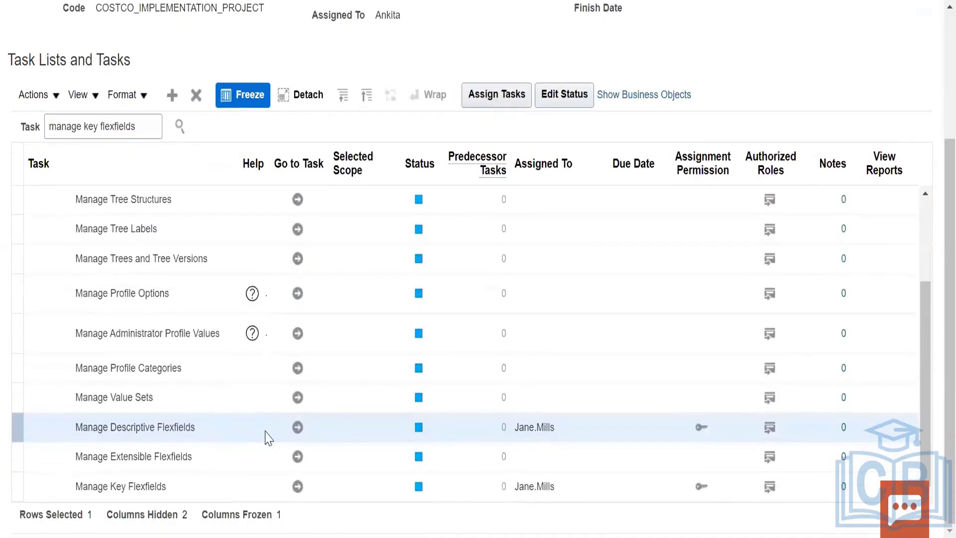
pyautogui.click(299, 459)
pyautogui.click(502, 230)
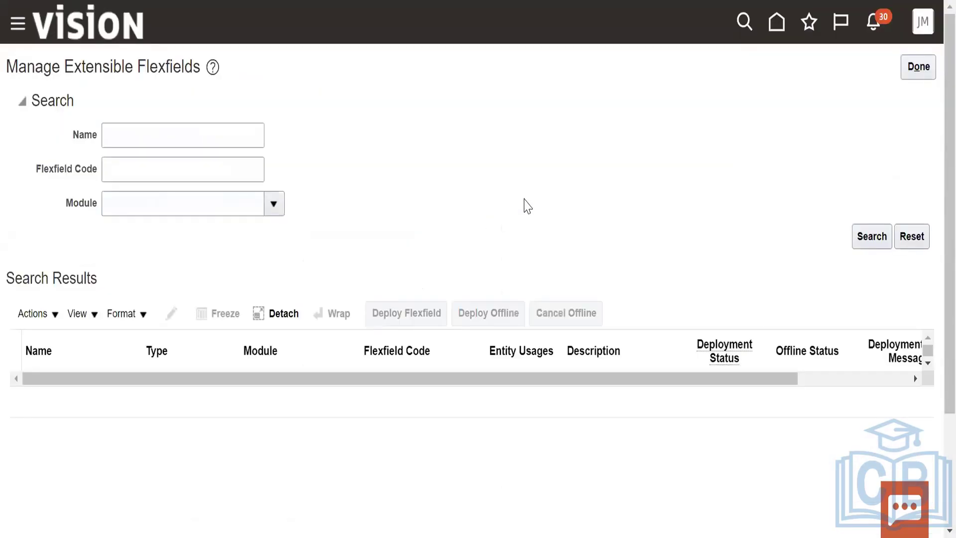
# Set the module filter to Job Offers Setup and search the extensible flexfields
pyautogui.click(30, 314)
pyautogui.click(290, 211)
pyautogui.click(274, 205)
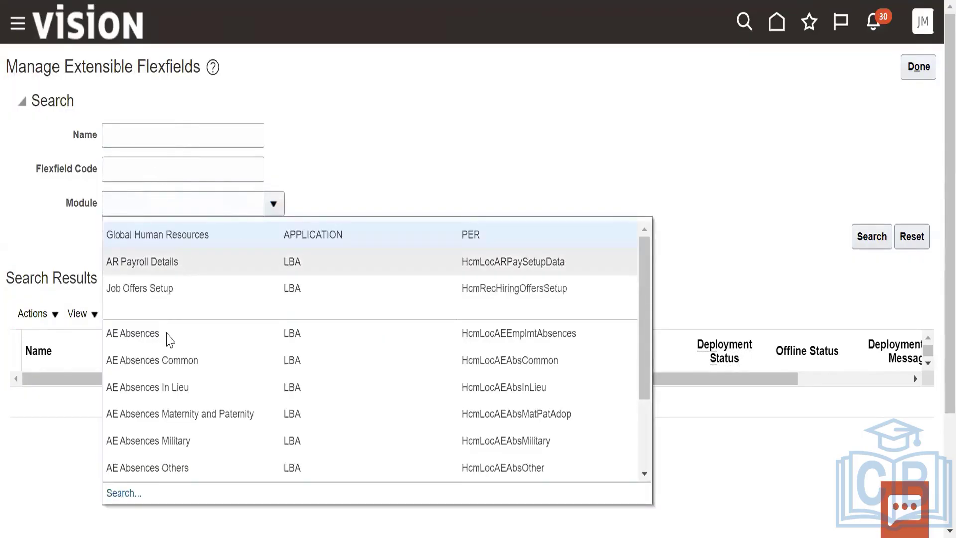
pyautogui.click(151, 287)
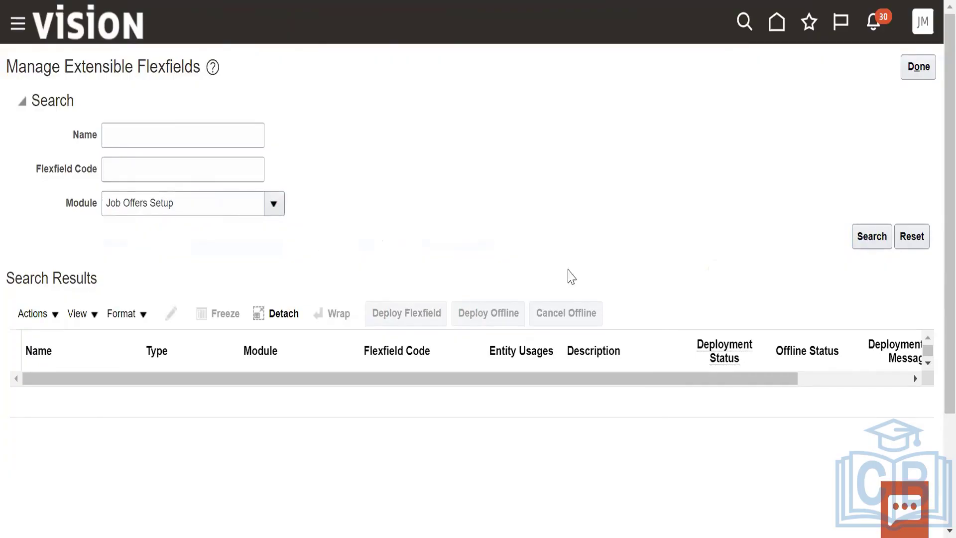
pyautogui.click(869, 237)
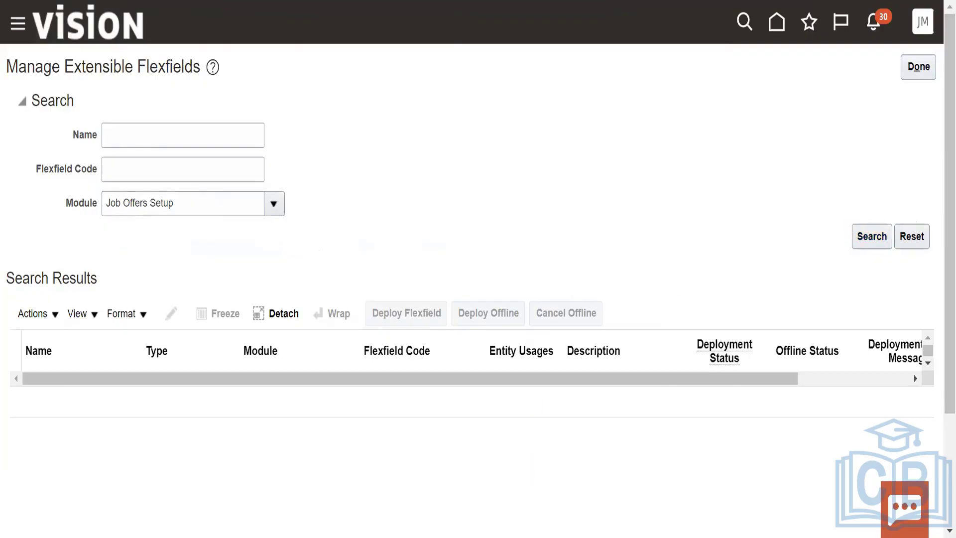
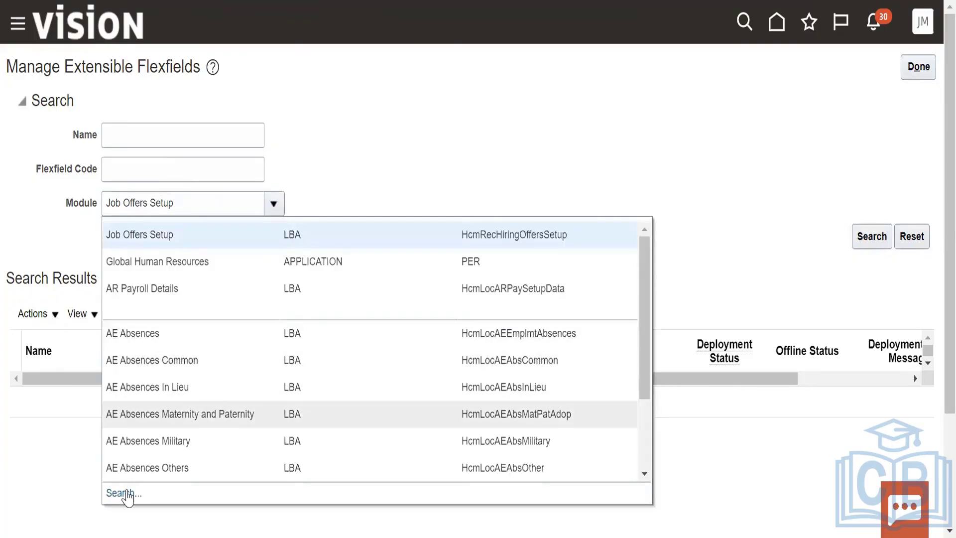
# Look up Job Offers Setup in the full module search, reselect it and search the extensible flexfields again
pyautogui.click(124, 493)
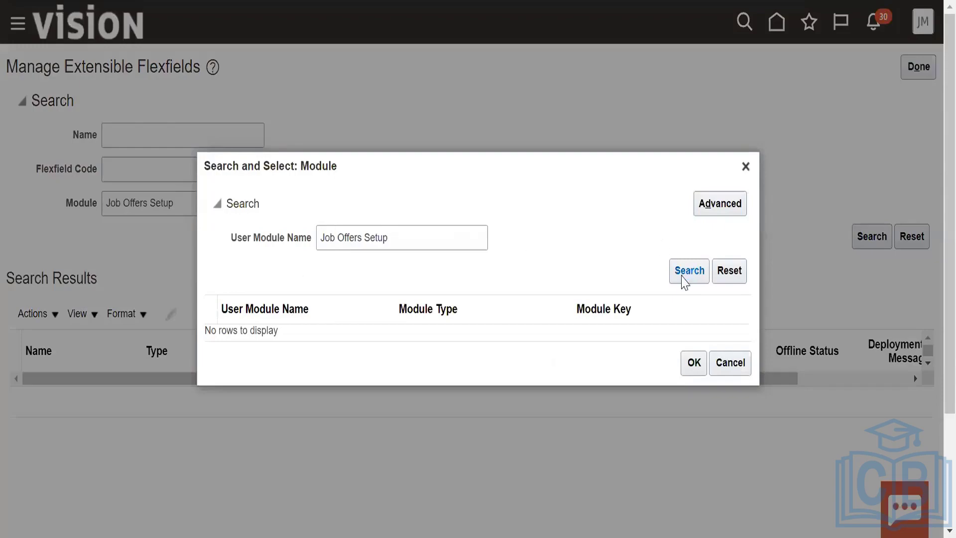
pyautogui.click(278, 331)
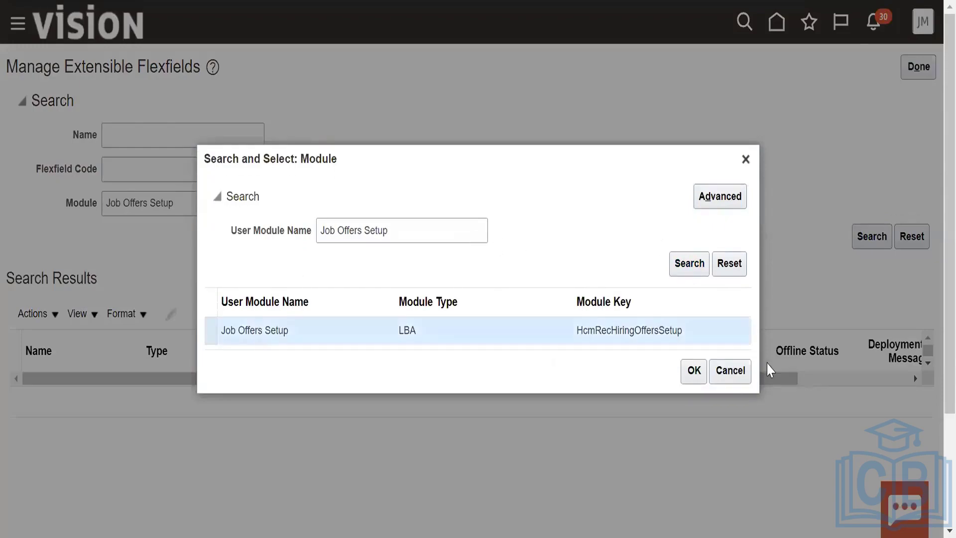
pyautogui.click(693, 368)
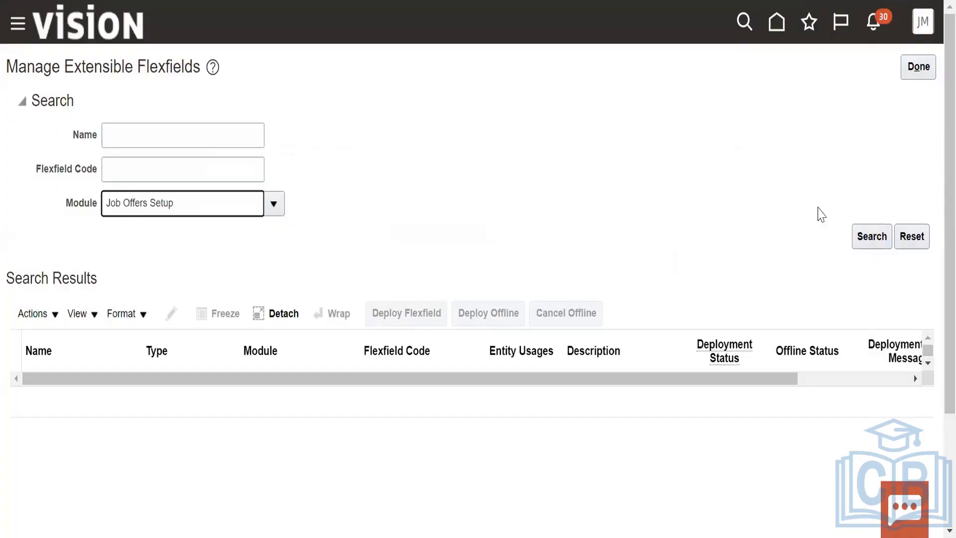
pyautogui.click(872, 236)
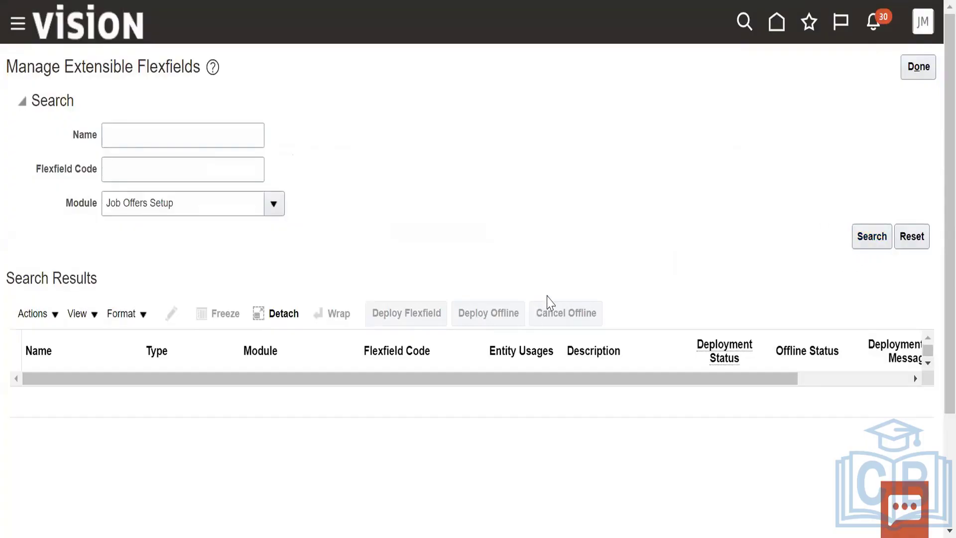
pyautogui.click(36, 315)
pyautogui.click(487, 217)
pyautogui.click(875, 238)
# Leave the extensible flexfields page and open the Manage Key Flexfields task from the project's task list
pyautogui.click(919, 68)
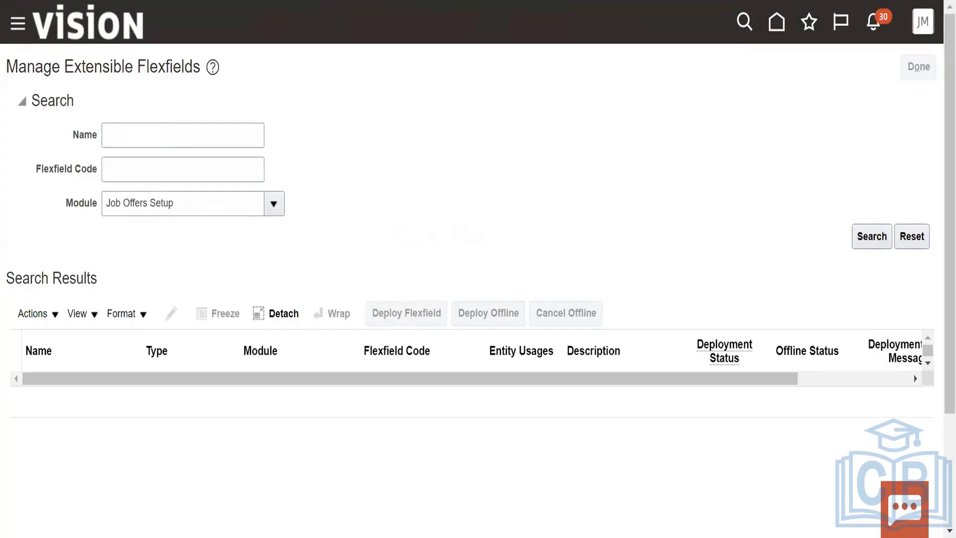
pyautogui.scroll(-4, 423, 410)
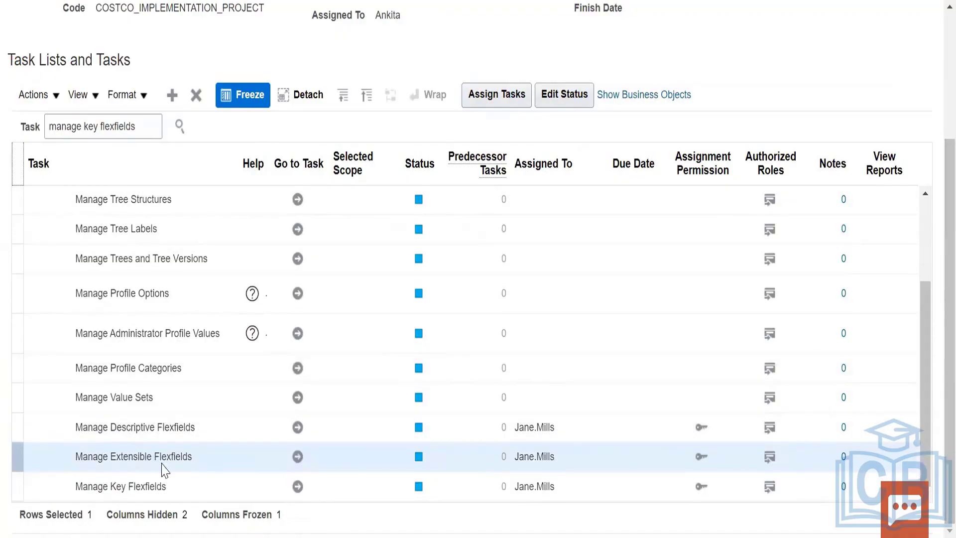
pyautogui.click(298, 486)
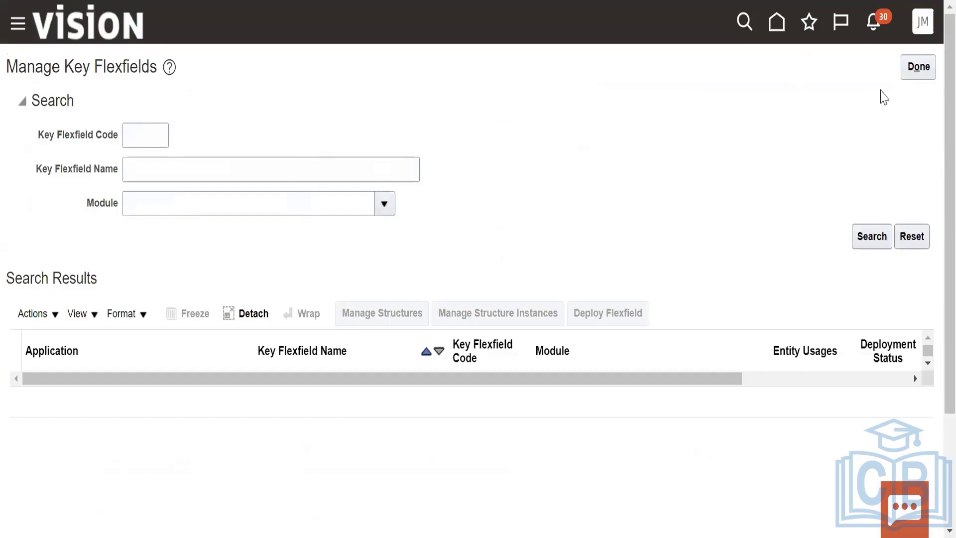
# Leave the key flexfields page, return to the home page and turn on Highlight Flexfields
pyautogui.click(918, 66)
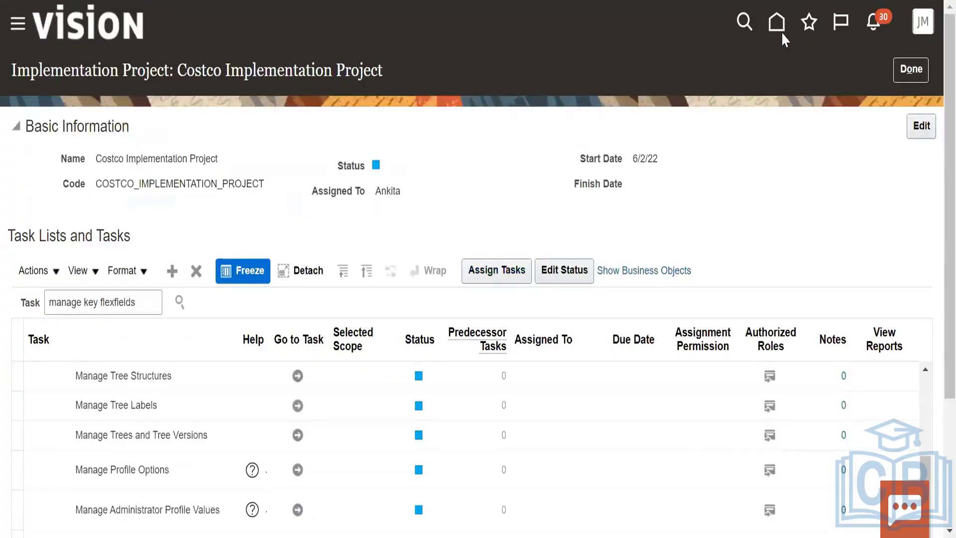
pyautogui.click(927, 20)
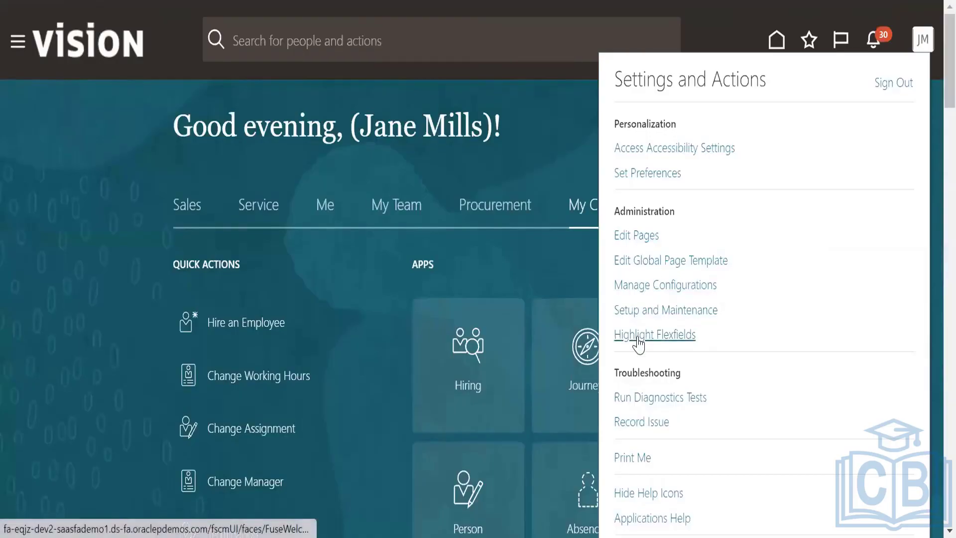
pyautogui.click(758, 324)
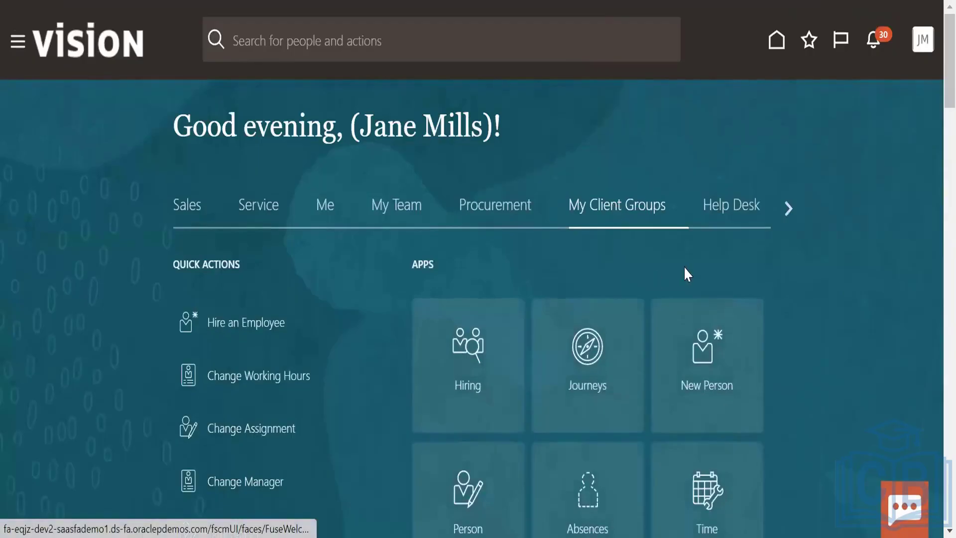
# Look over the quick actions and apps under My Client Groups, and open Setup and Maintenance
pyautogui.scroll(-3, 583, 386)
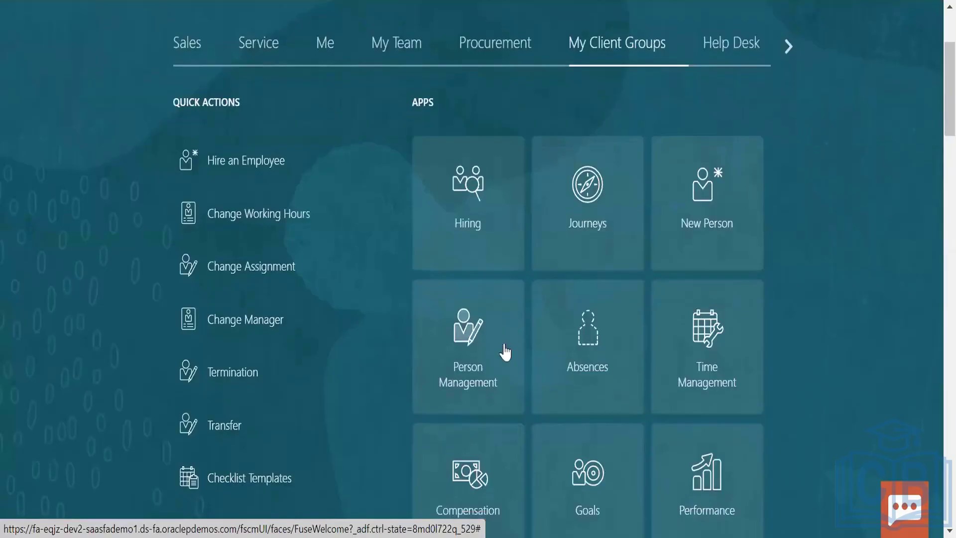
pyautogui.scroll(-2, 504, 364)
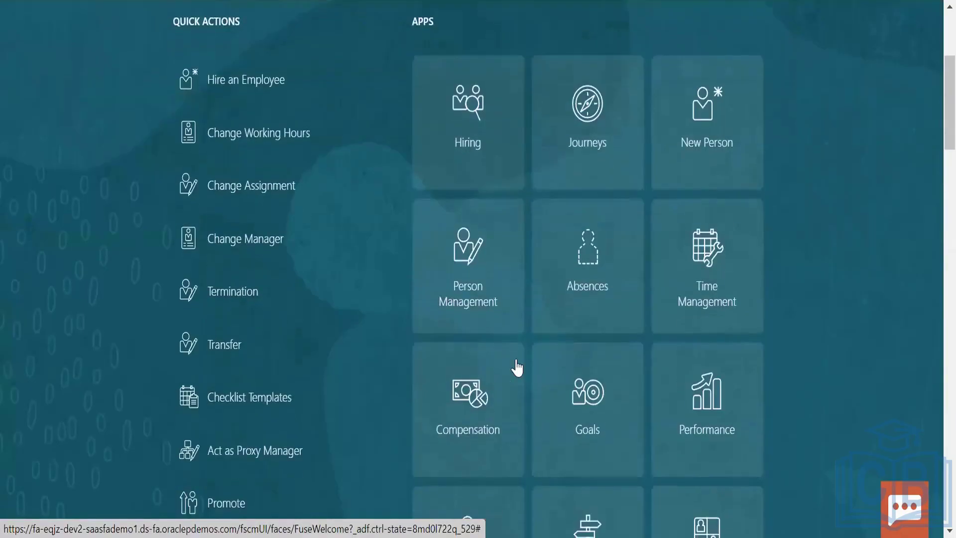
pyautogui.scroll(4, 516, 367)
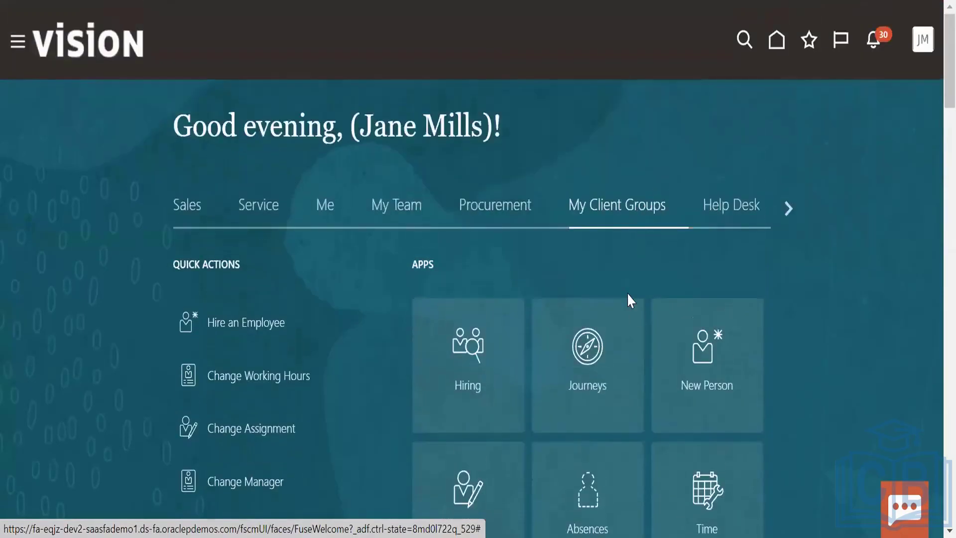
pyautogui.scroll(-7, 626, 292)
pyautogui.scroll(-1, 501, 421)
pyautogui.scroll(8, 525, 411)
pyautogui.click(929, 39)
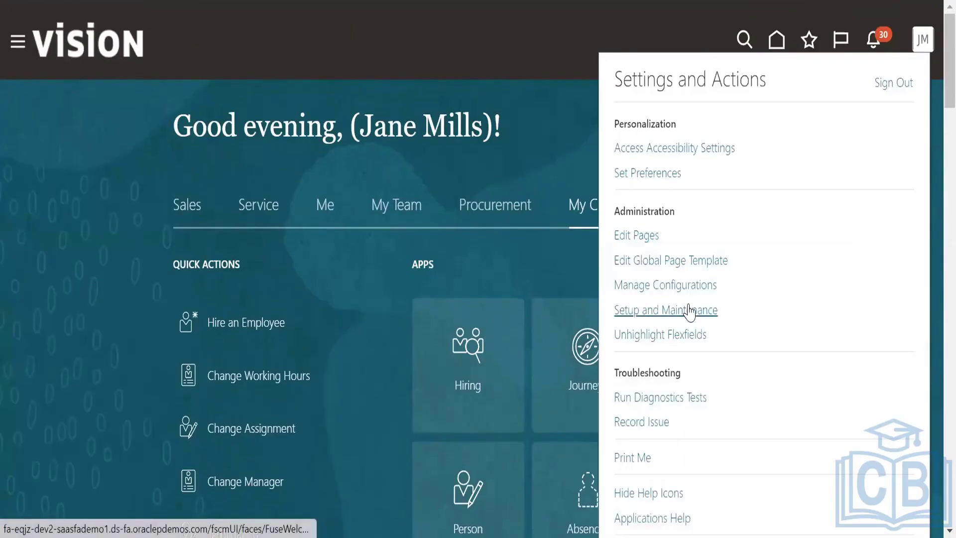
pyautogui.click(689, 311)
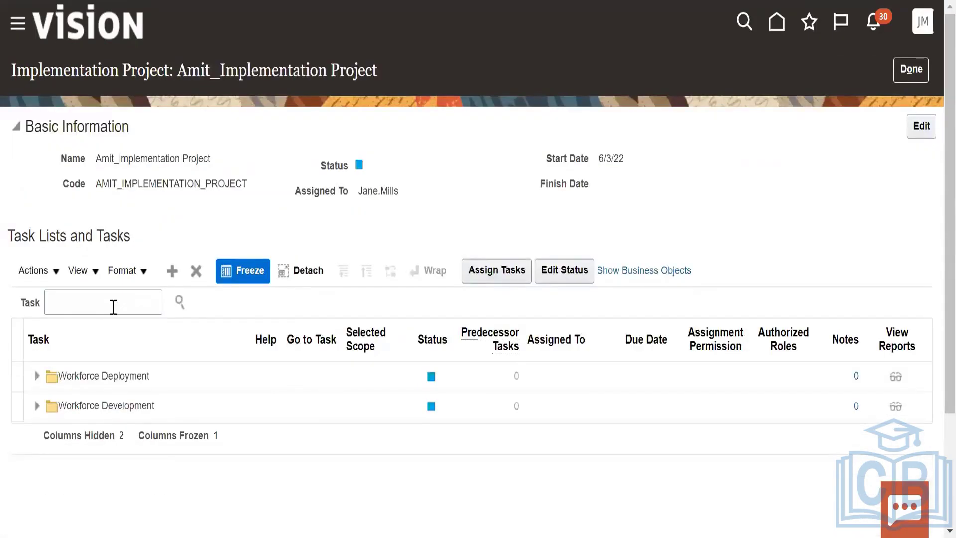
# Search the tasks of the first listed implementation project for "manage jobs"
pyautogui.click(113, 306)
pyautogui.write('manage')
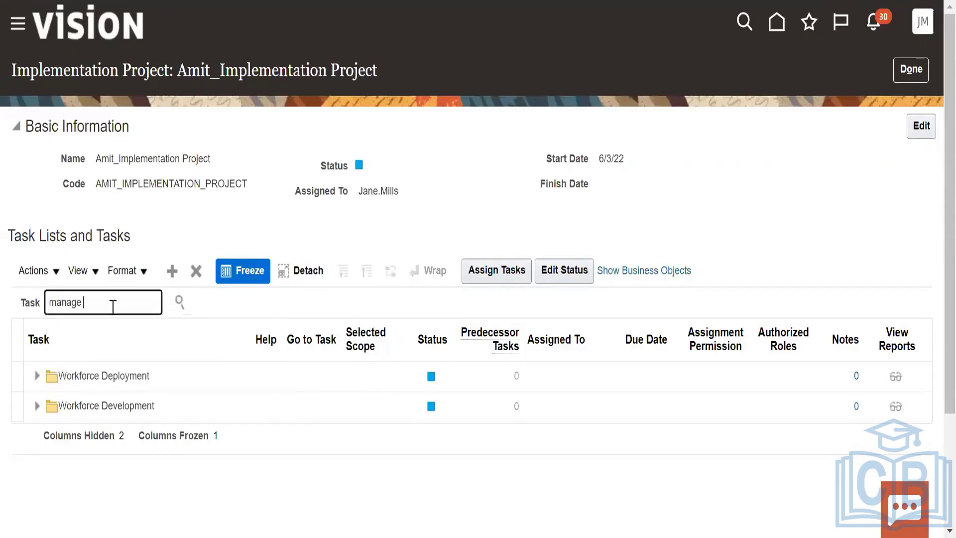
pyautogui.write(' jobs')
pyautogui.click(180, 301)
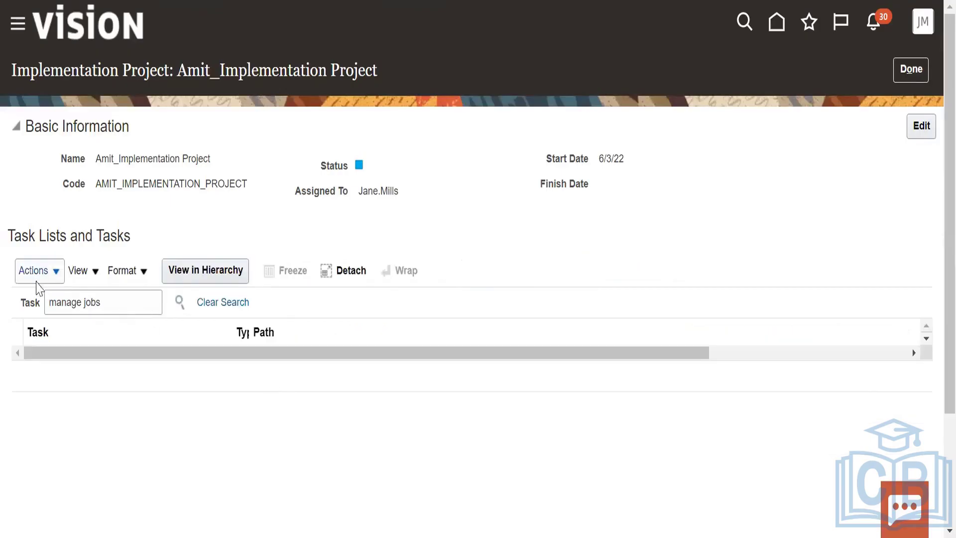
# Return to the projects list, open Implementation Project_50 and search its tasks for "manage jobs"
pyautogui.click(919, 72)
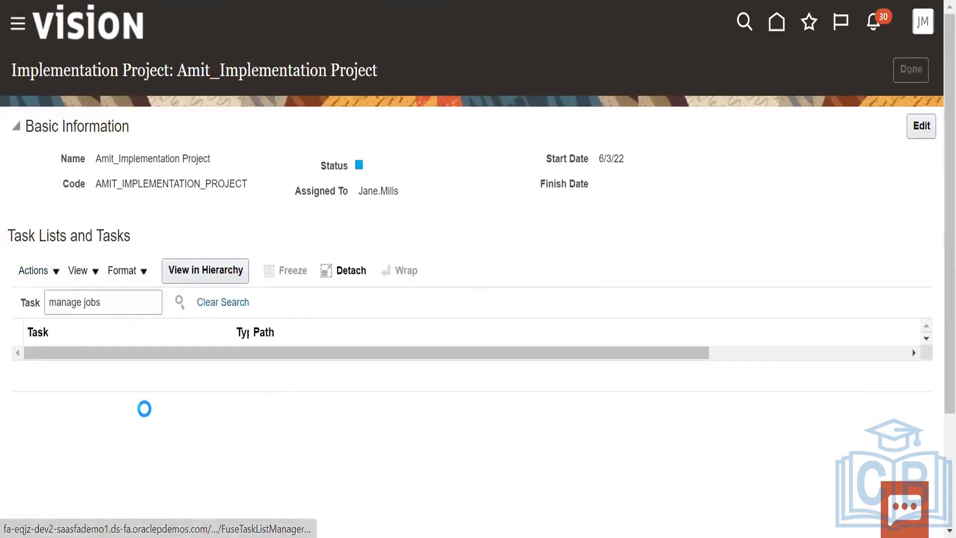
pyautogui.click(102, 373)
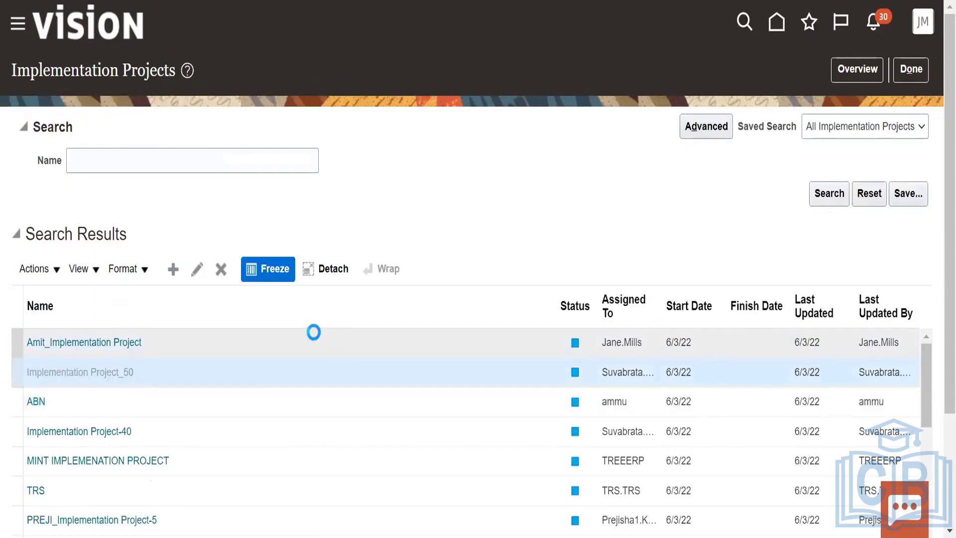
pyautogui.click(88, 302)
pyautogui.write('manage jobs')
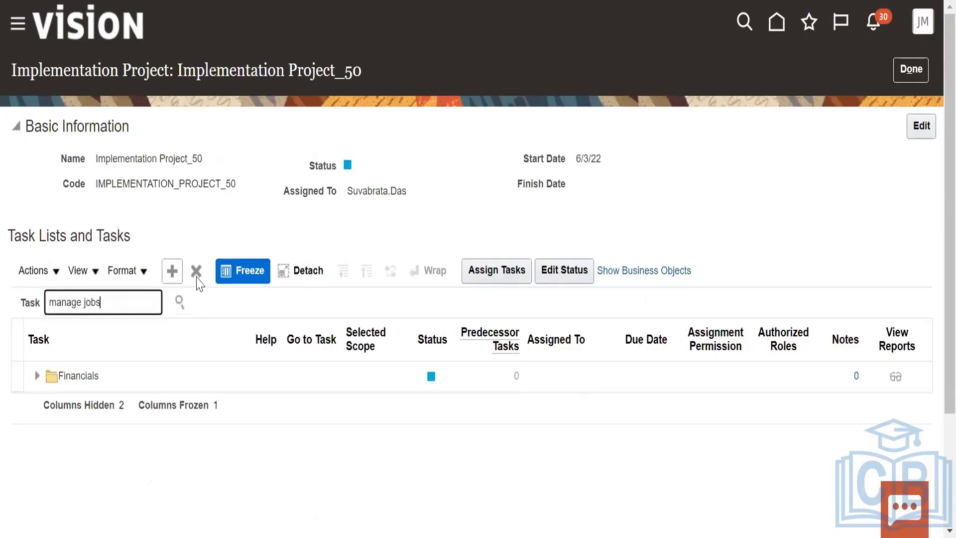
pyautogui.click(180, 303)
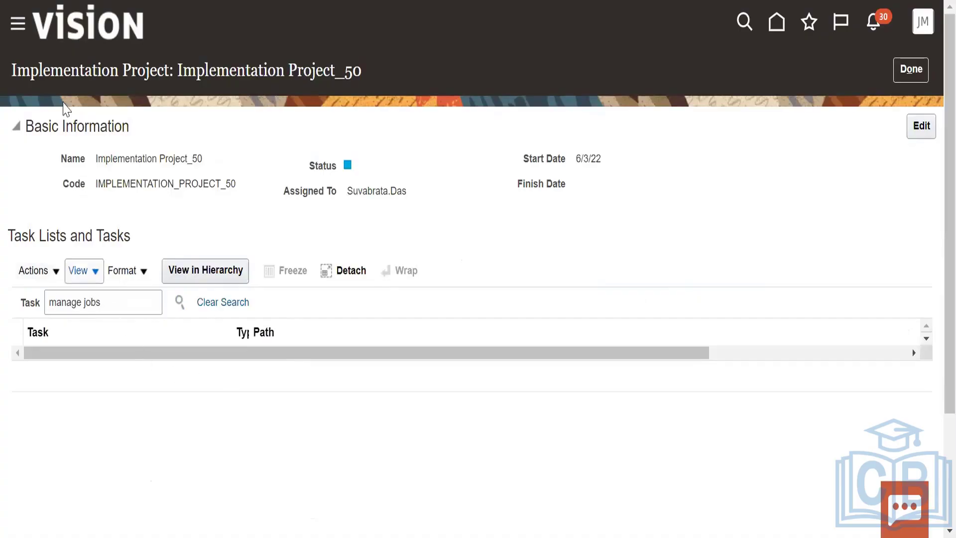
# Go back to the projects list, open Implementation Project-20 and search its tasks for "manage jobs"
pyautogui.click(925, 70)
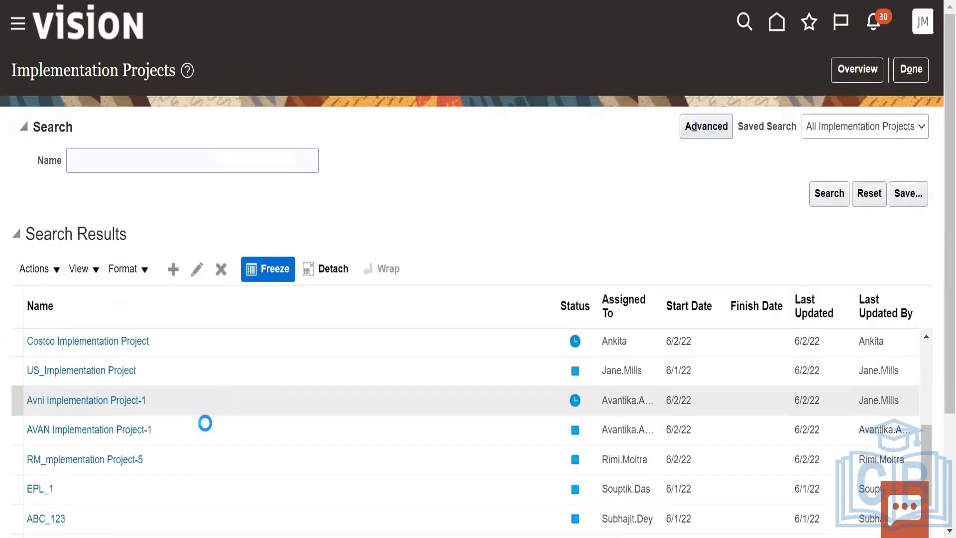
pyautogui.scroll(-10, 156, 463)
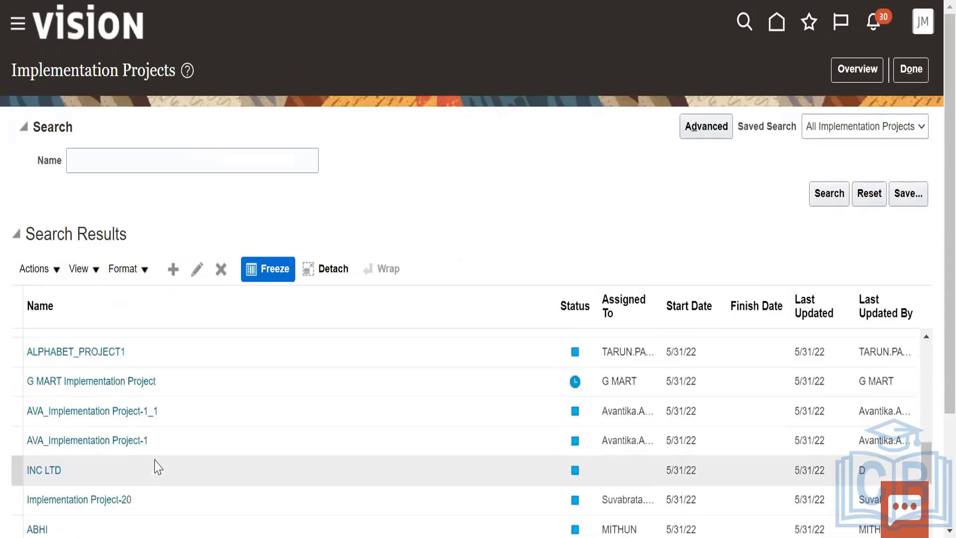
pyautogui.click(113, 506)
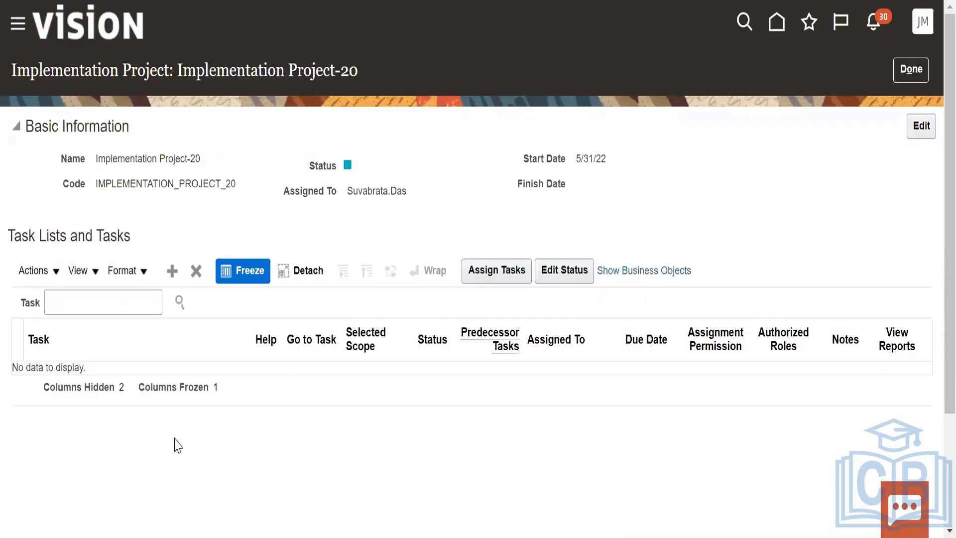
pyautogui.click(114, 304)
pyautogui.write('manage jobs')
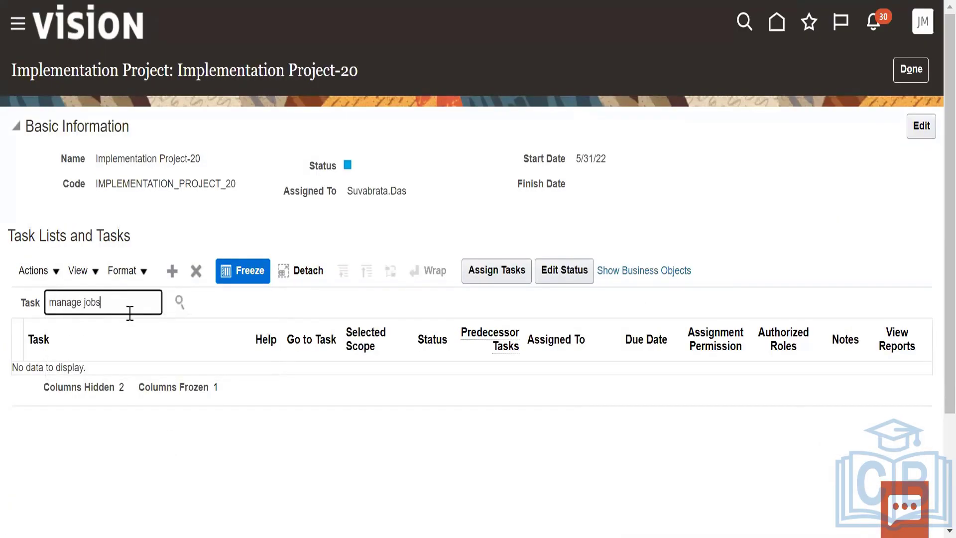
pyautogui.click(180, 302)
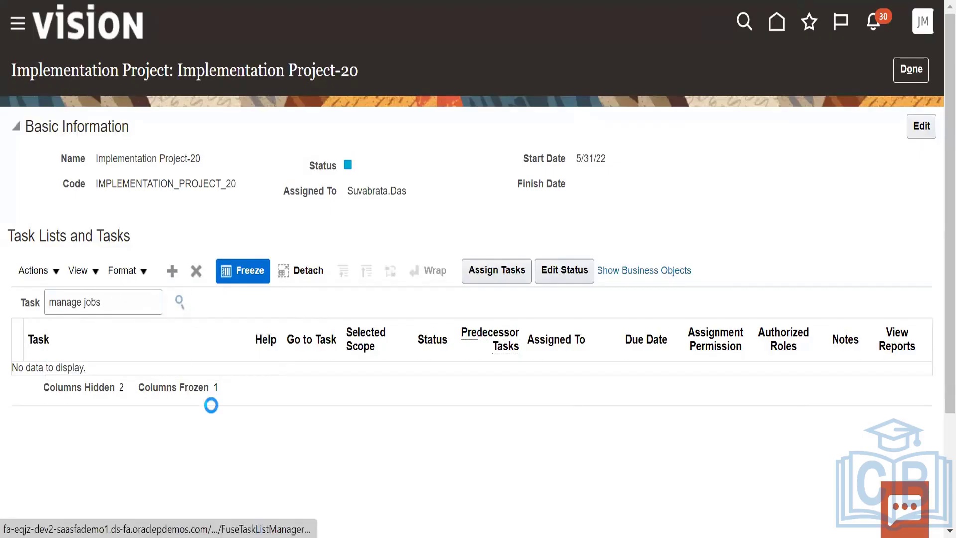
# Clear the task search text in Implementation Project-20
pyautogui.click(110, 304)
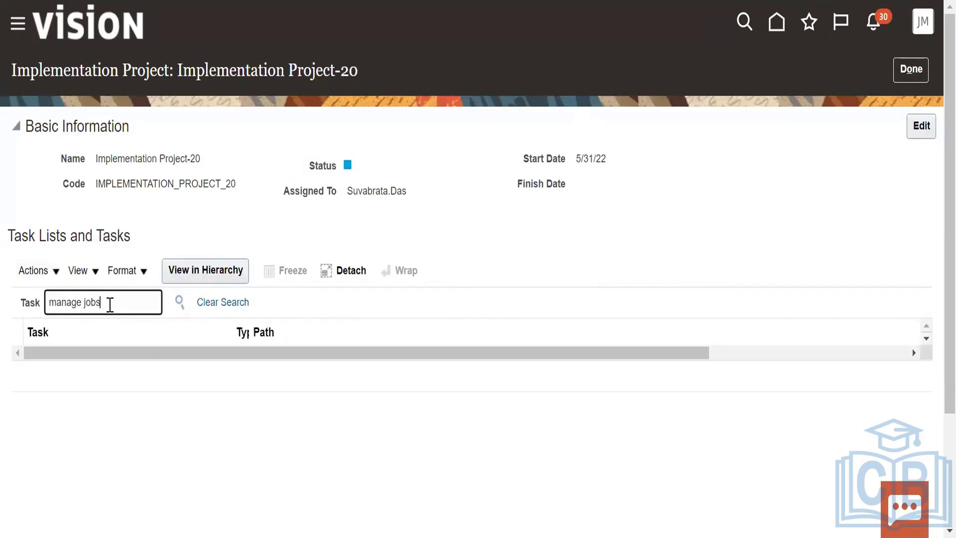
pyautogui.press('BackSpace')
pyautogui.press('BackSpace')
pyautogui.press('BackSpace')
pyautogui.press('BackSpace')
pyautogui.press('BackSpace')
pyautogui.press('BackSpace')
pyautogui.press('BackSpace')
pyautogui.press('BackSpace')
pyautogui.press('BackSpace')
pyautogui.press('BackSpace')
pyautogui.click(49, 270)
pyautogui.click(91, 356)
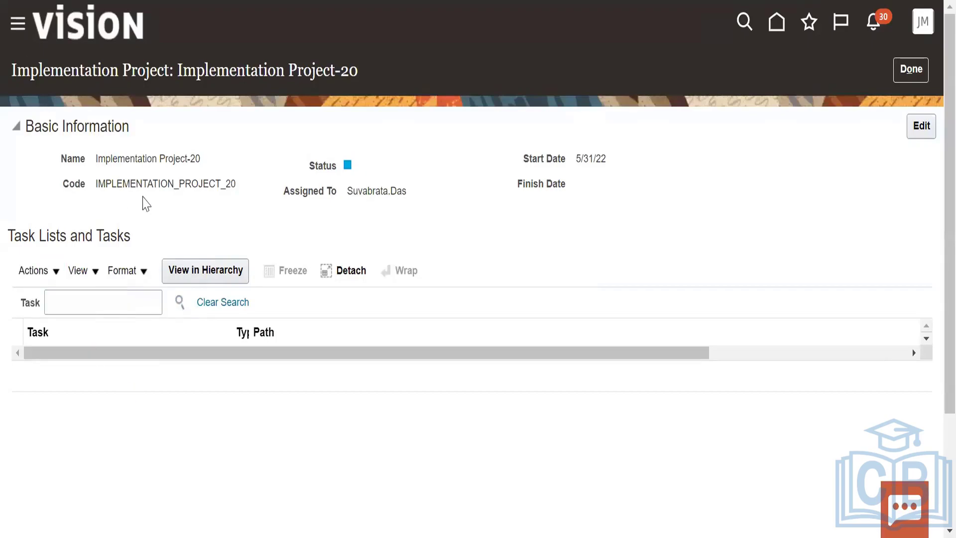
# Return to the implementation projects list, browse it and open the Germany REHADAT Disability Report project
pyautogui.click(916, 79)
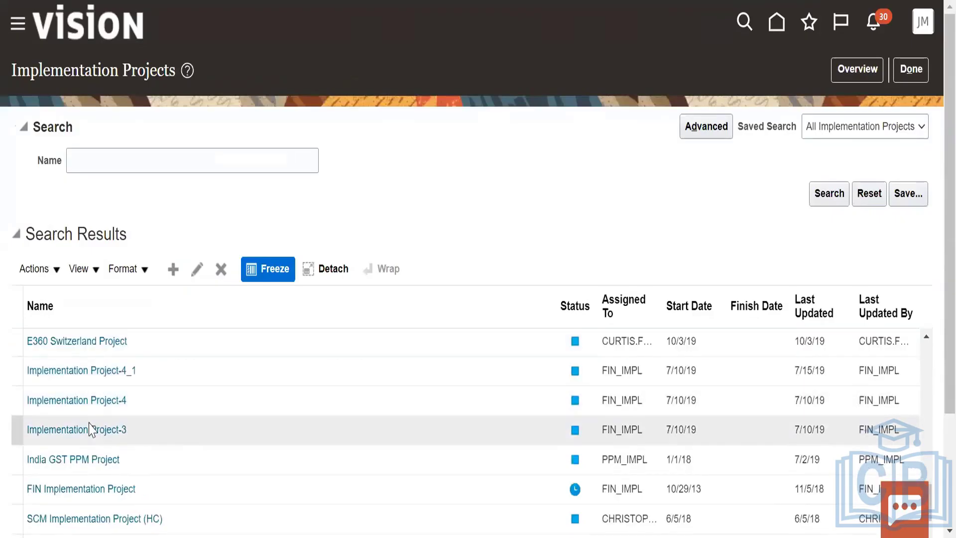
pyautogui.click(141, 422)
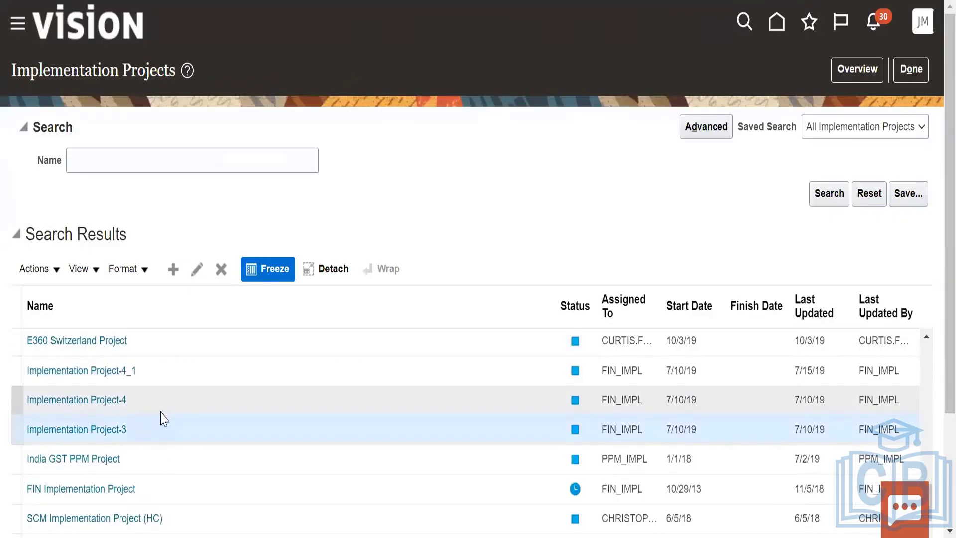
pyautogui.scroll(-5, 754, 419)
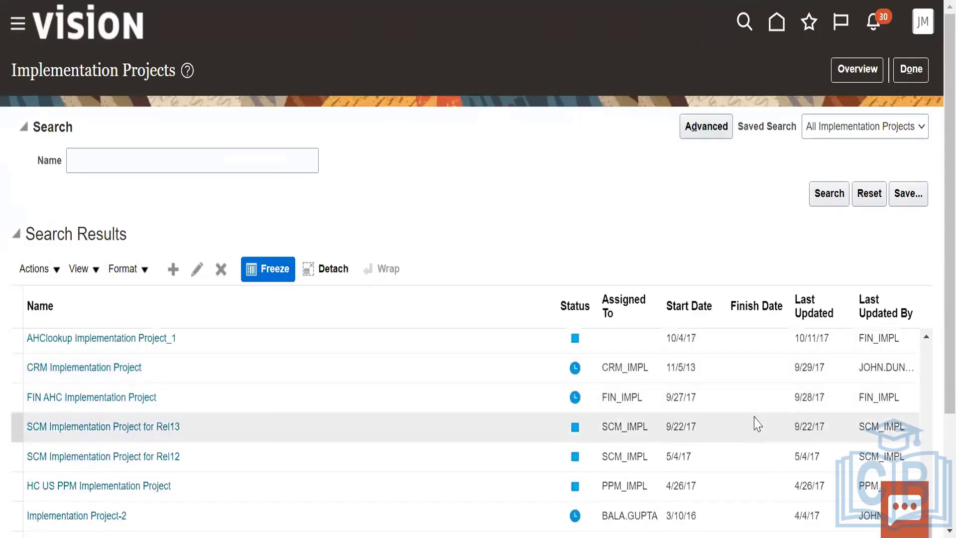
pyautogui.scroll(-10, 757, 423)
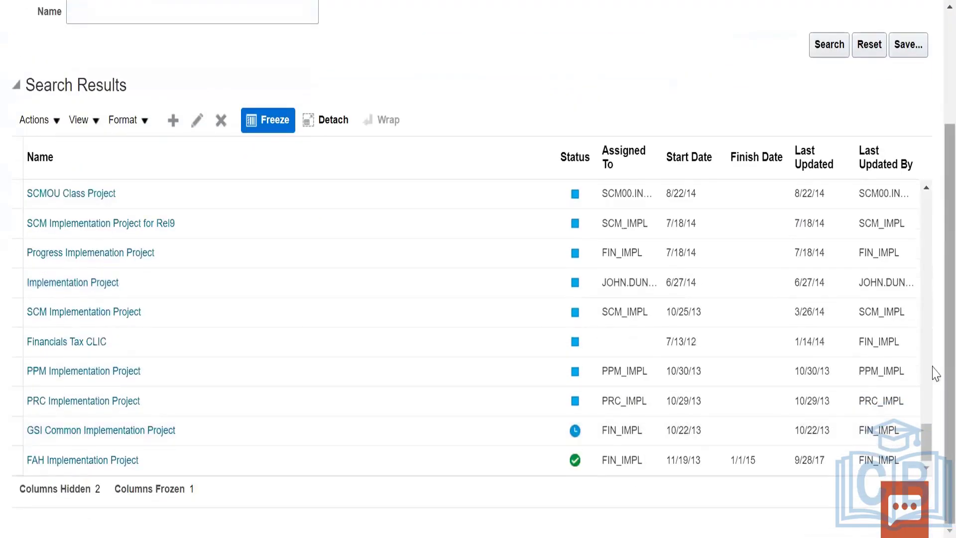
pyautogui.moveTo(928, 438); pyautogui.dragTo(925, 357)
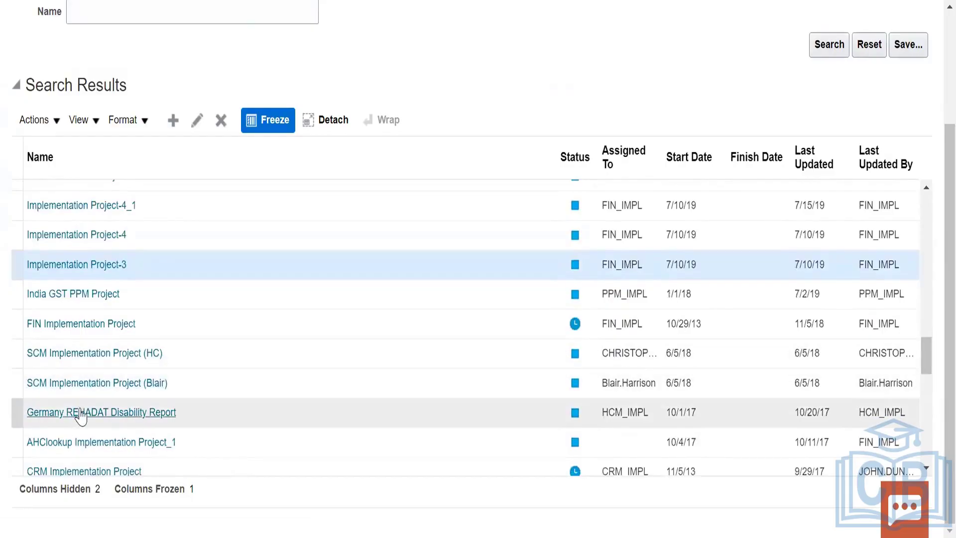
pyautogui.click(81, 413)
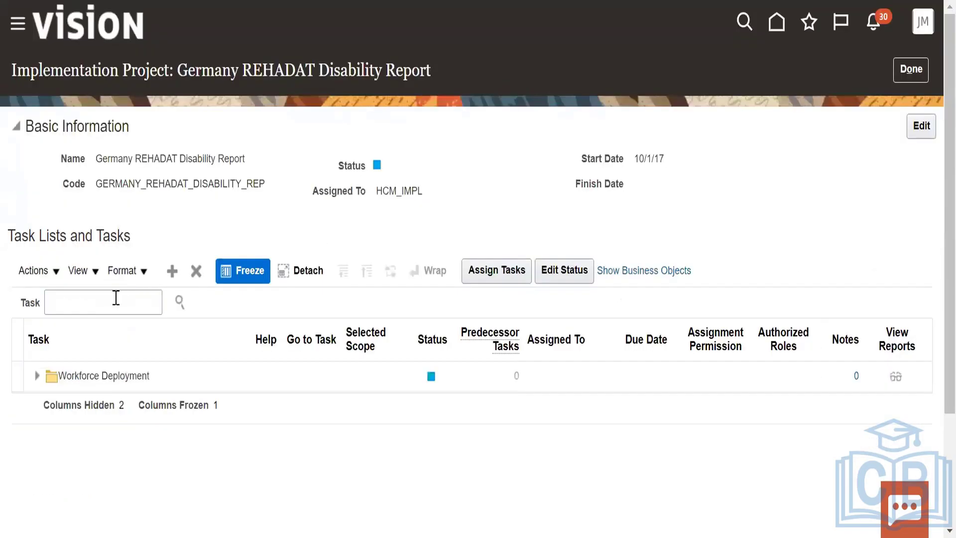
# Search the Germany REHADAT Disability Report project's tasks for "manage jobs"
pyautogui.click(116, 298)
pyautogui.write('ma')
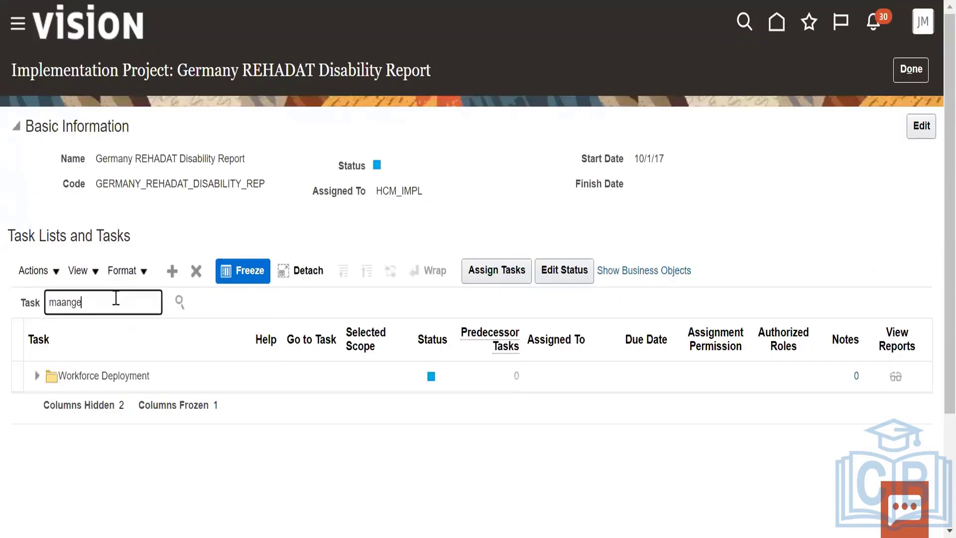
pyautogui.write('ange')
pyautogui.press('BackSpace')
pyautogui.press('BackSpace')
pyautogui.click(179, 301)
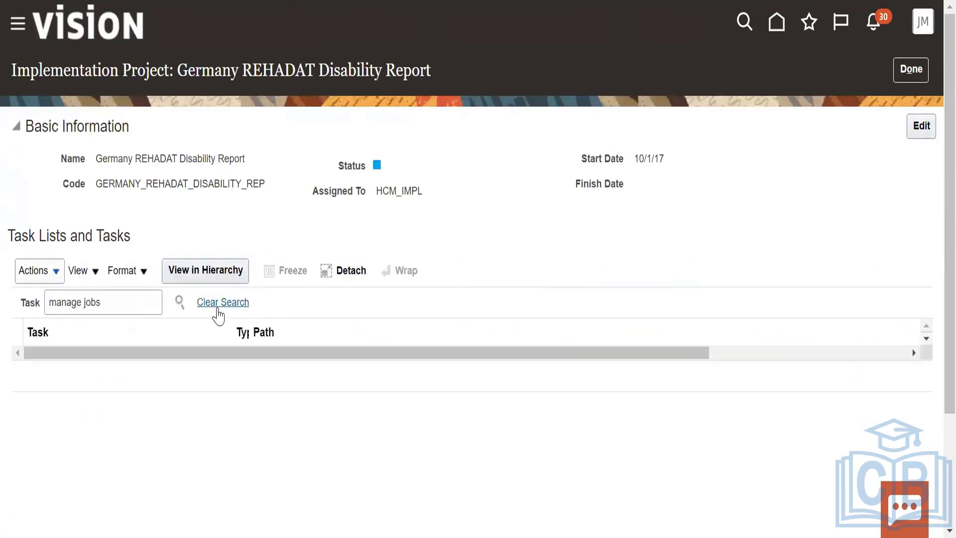
# Return to the projects list, open the HCM Implementation Project and search its tasks for "manage jobs"
pyautogui.click(921, 78)
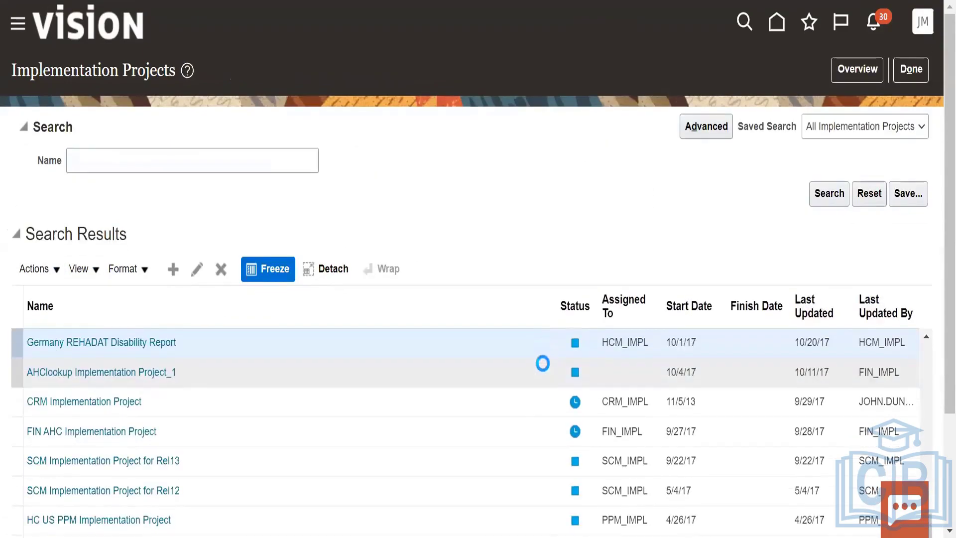
pyautogui.scroll(-3, 259, 438)
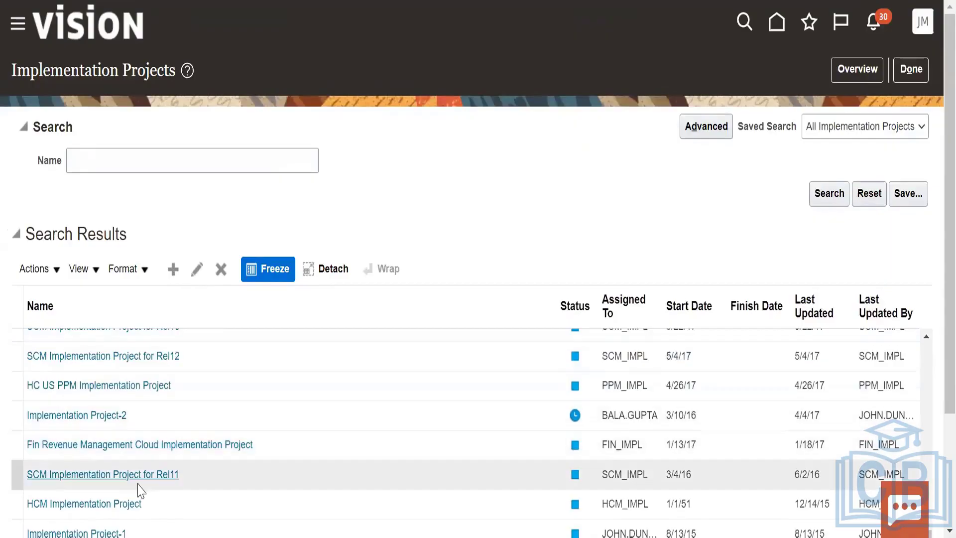
pyautogui.click(135, 503)
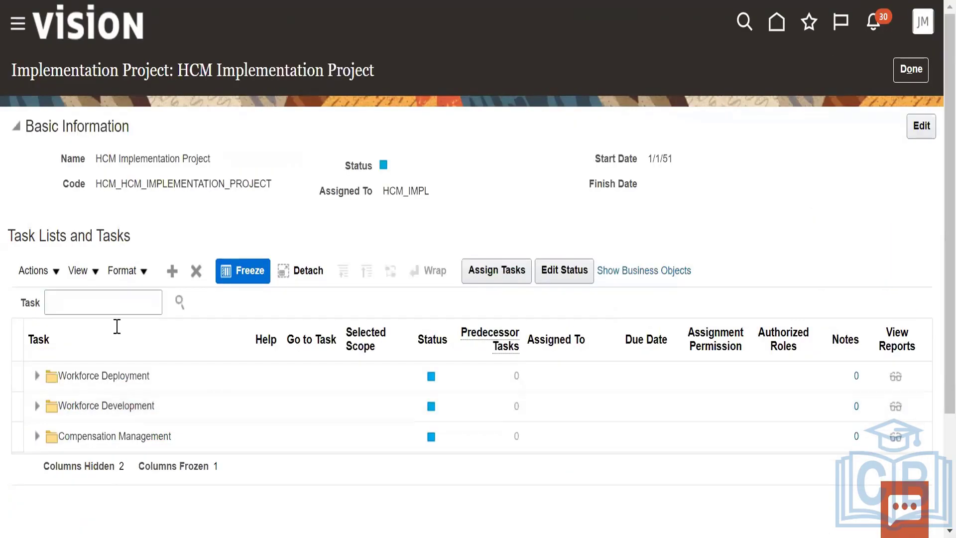
pyautogui.click(110, 301)
pyautogui.write('manage')
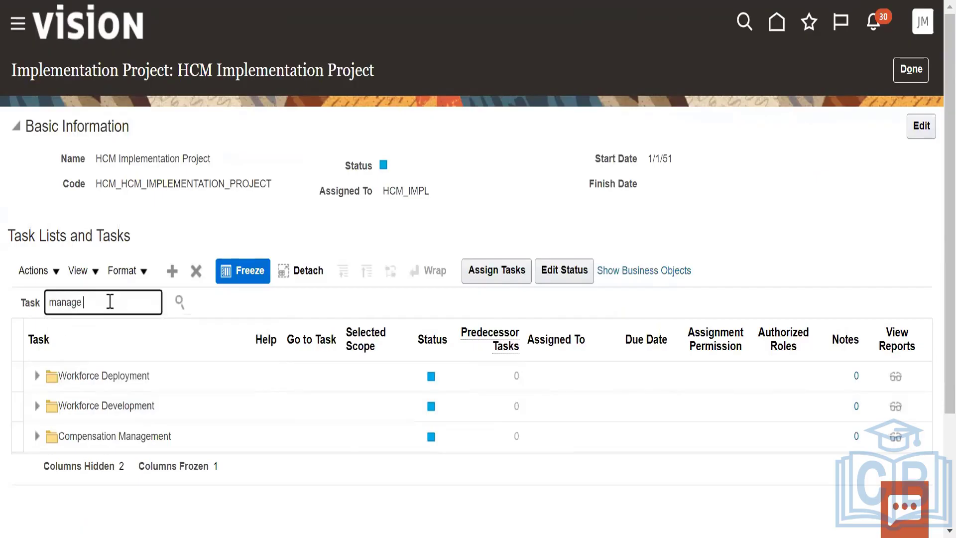
pyautogui.write(' jobs')
pyautogui.click(180, 304)
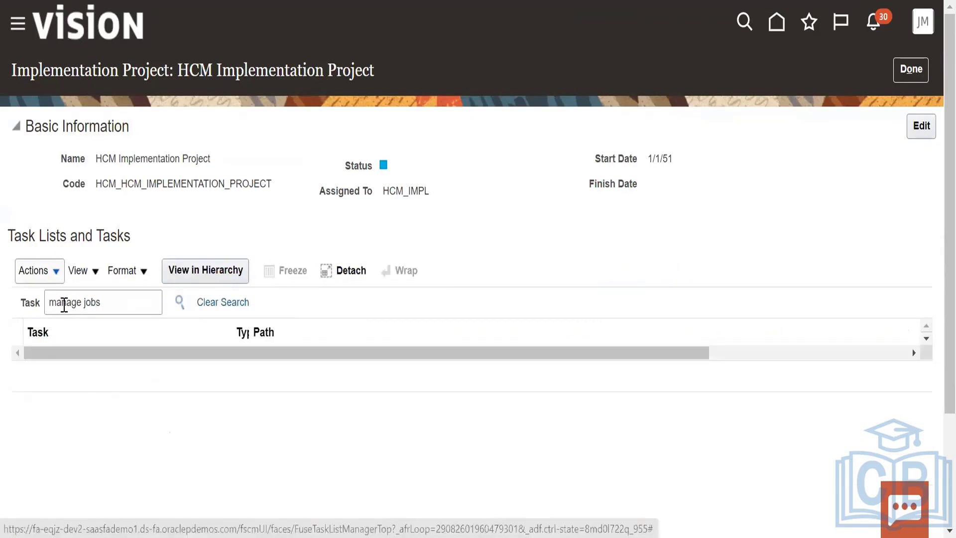
pyautogui.click(84, 301)
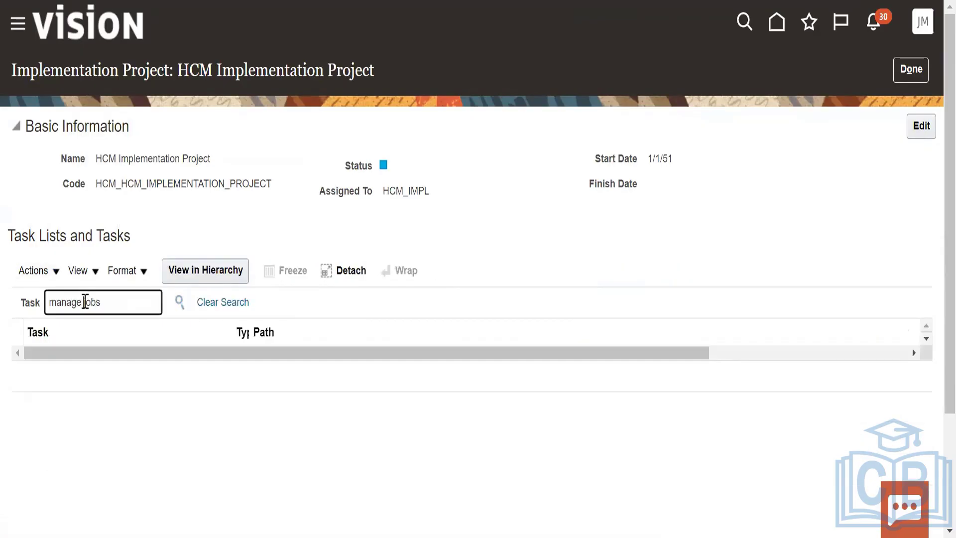
# Shorten the task search text to "jobs" and search the HCM Implementation Project's tasks again
pyautogui.press('BackSpace')
pyautogui.press('BackSpace')
pyautogui.press('BackSpace')
pyautogui.press('BackSpace')
pyautogui.press('BackSpace')
pyautogui.press('BackSpace')
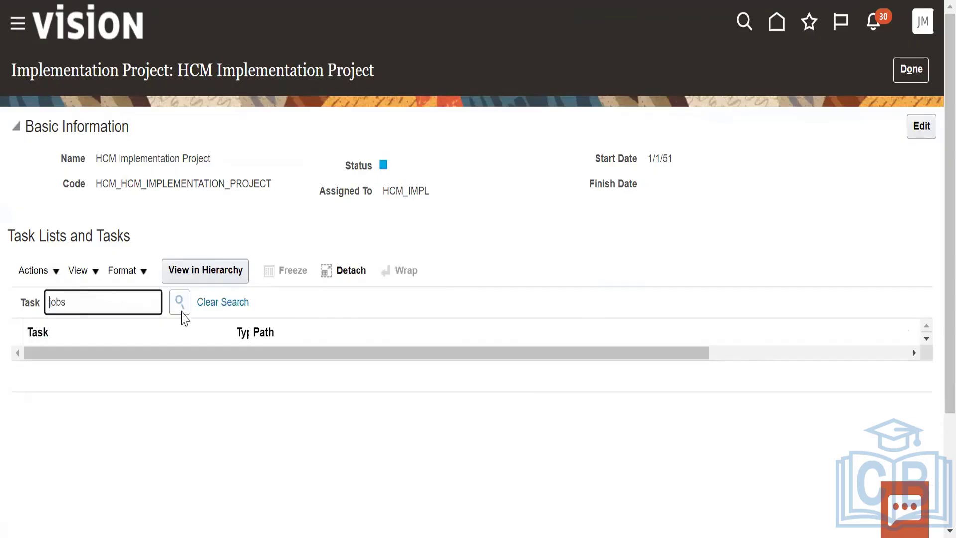
pyautogui.click(180, 310)
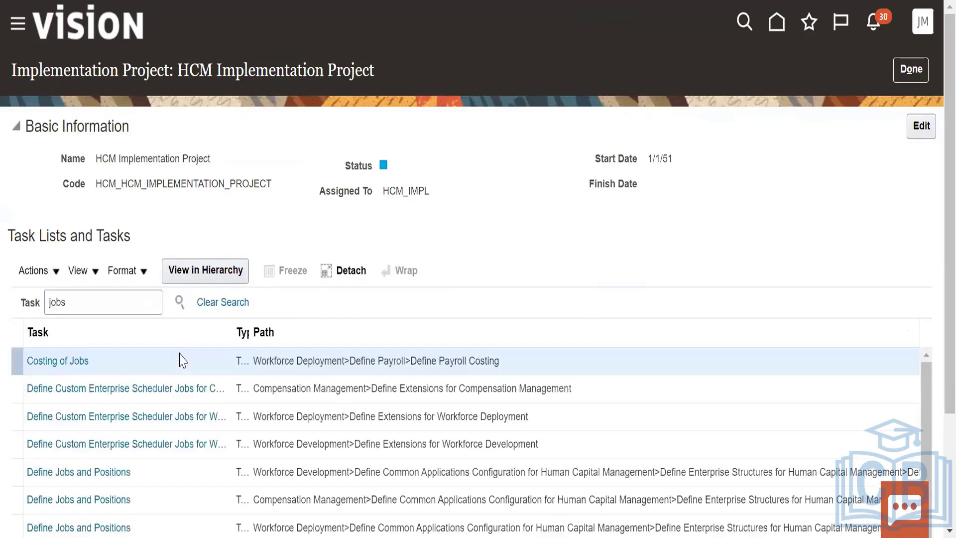
# Open Define Jobs and Positions from the search results, expand its task list and go to the Manage Job task
pyautogui.scroll(-5, 185, 427)
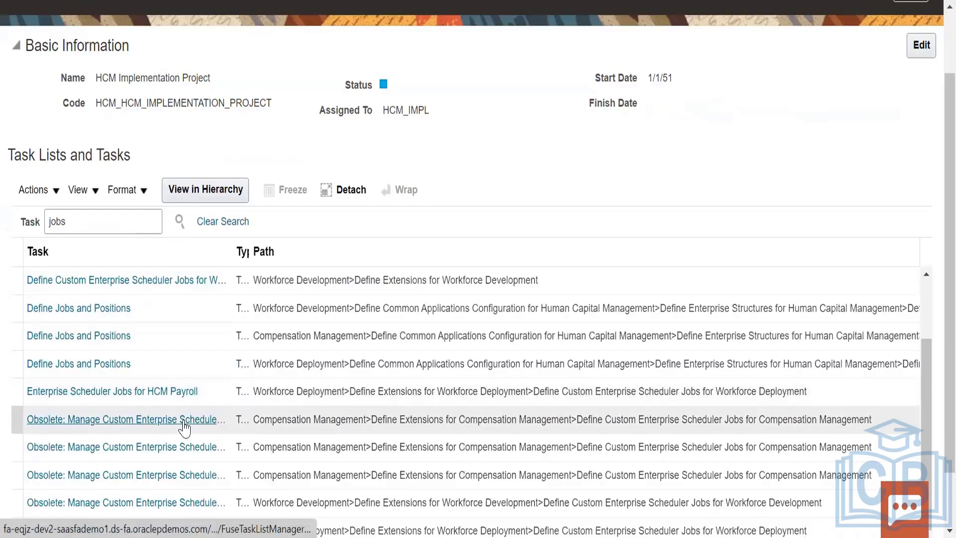
pyautogui.click(79, 308)
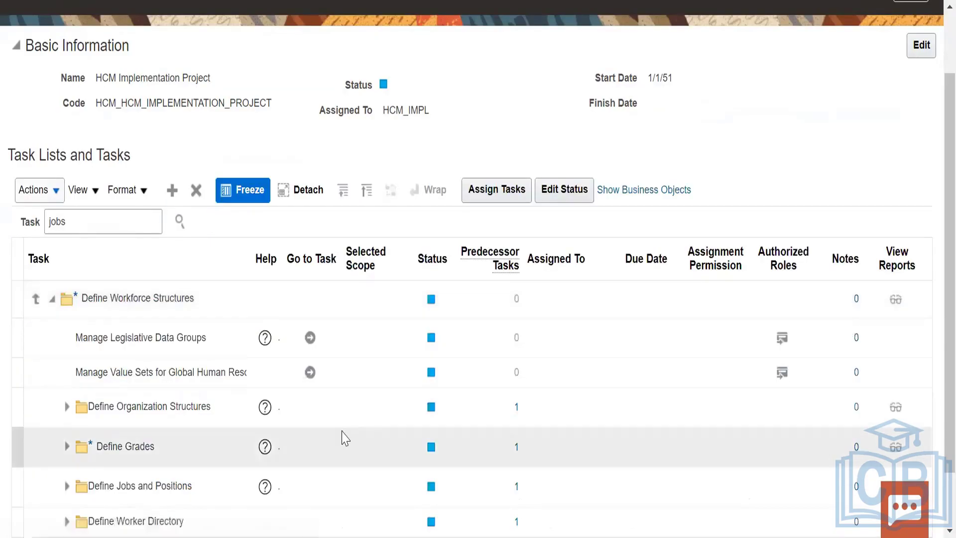
pyautogui.scroll(-2, 343, 438)
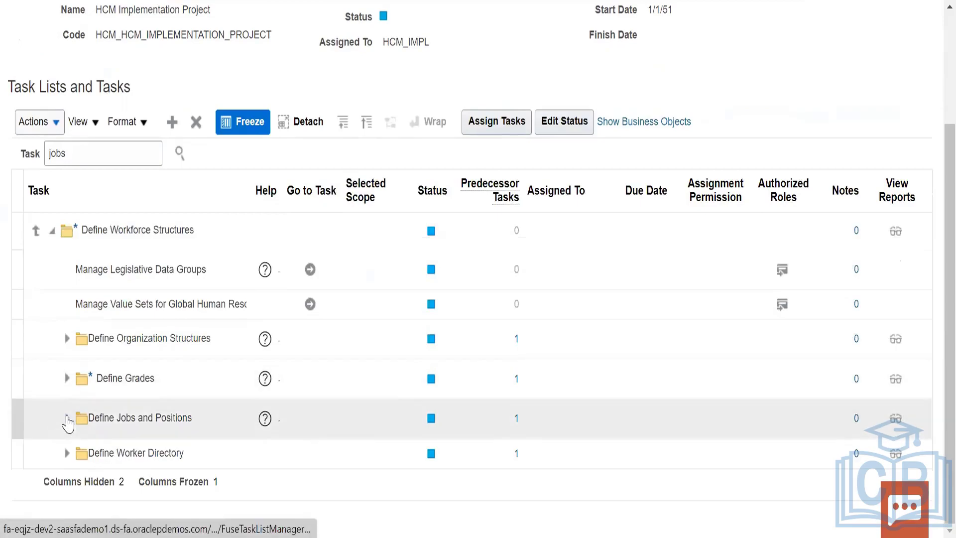
pyautogui.click(67, 419)
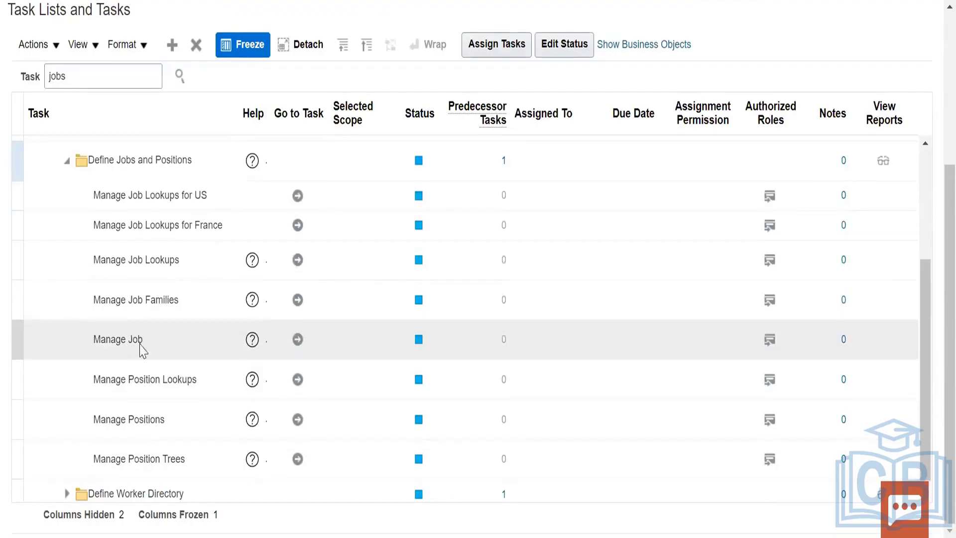
pyautogui.click(297, 339)
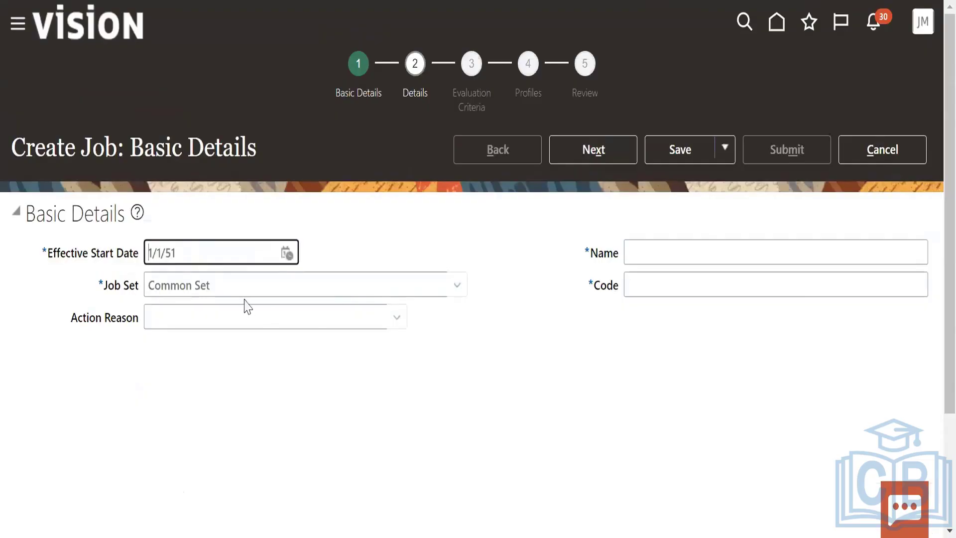
# Name the new job US_Manager, give it the code 002 and continue to the job details
pyautogui.click(229, 320)
pyautogui.click(678, 252)
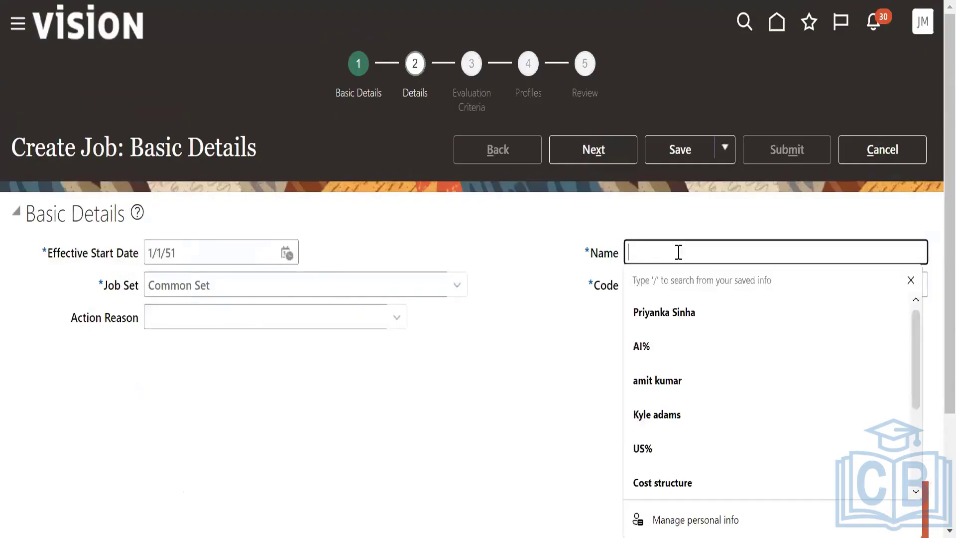
pyautogui.write('US')
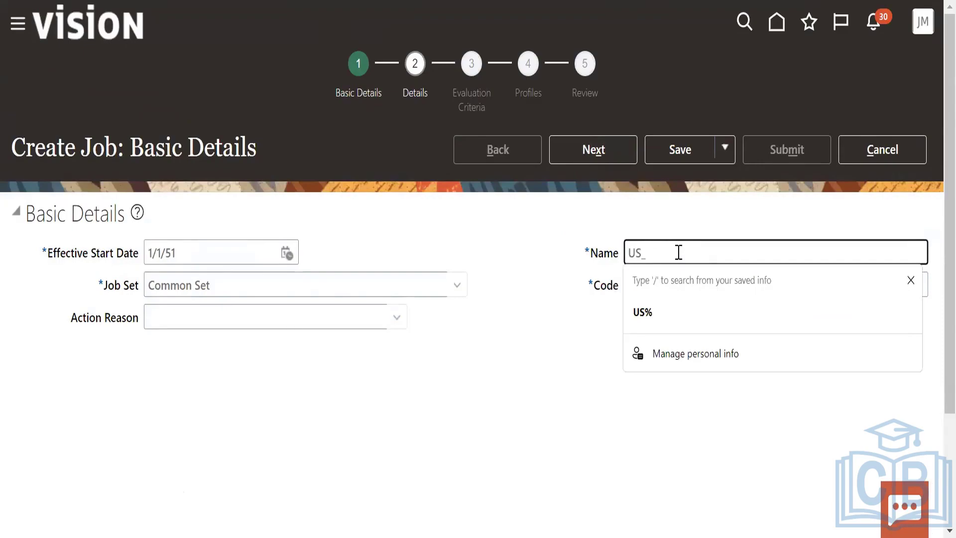
pyautogui.write('_Manager')
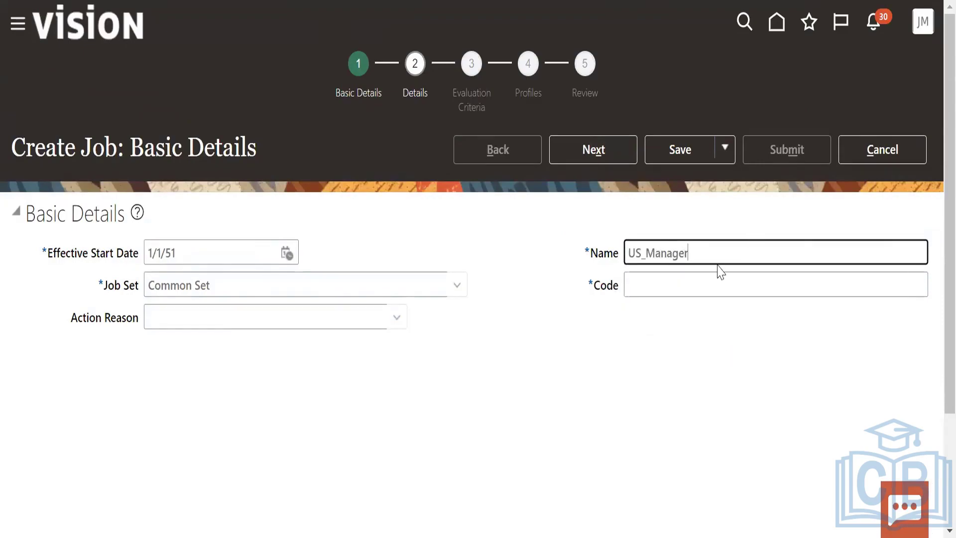
pyautogui.click(694, 287)
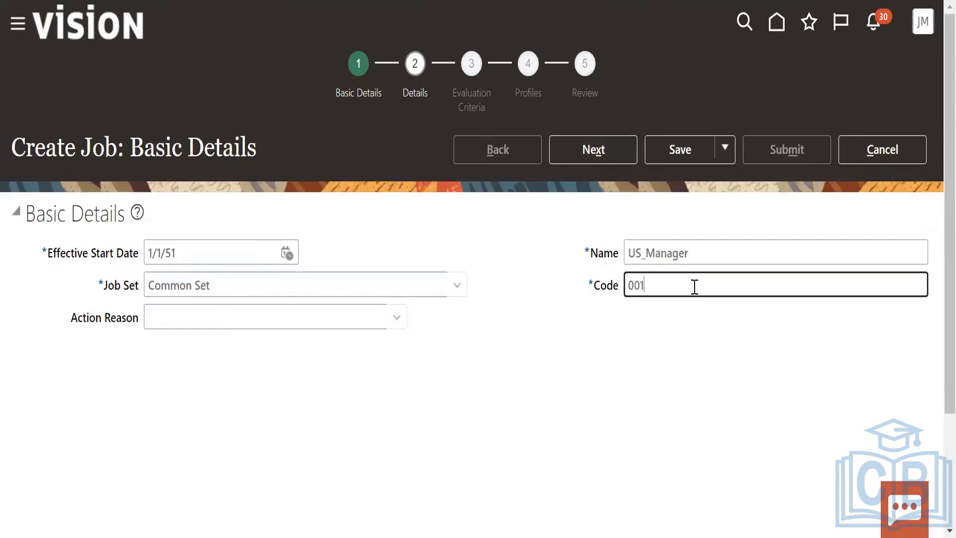
pyautogui.click(609, 140)
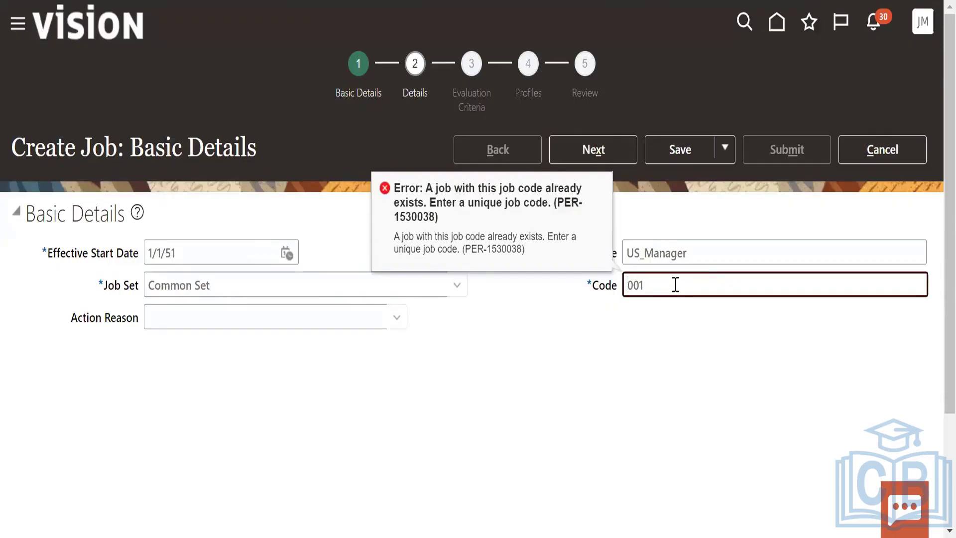
pyautogui.click(614, 155)
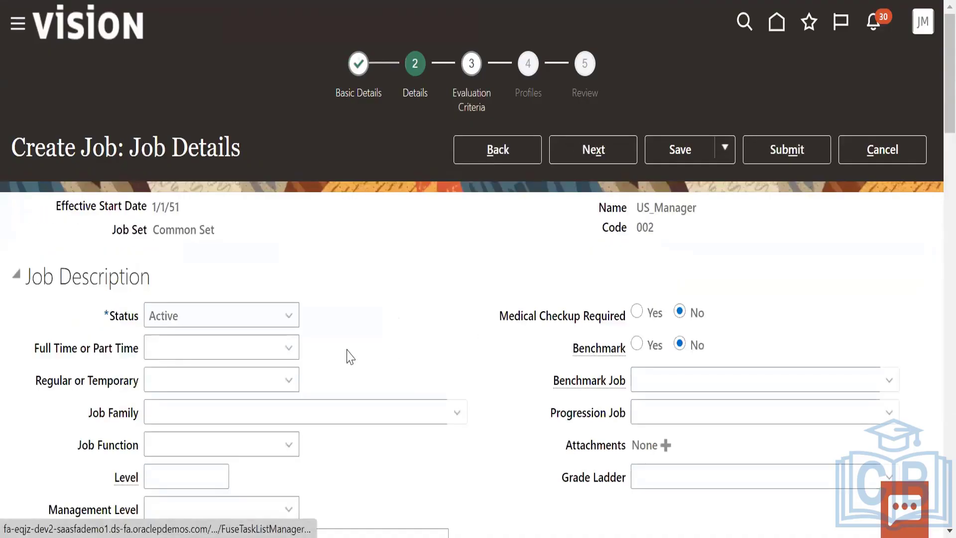
# Set the job to Full time and Regular, with job function Academic and management level Senior officer
pyautogui.scroll(-3, 320, 330)
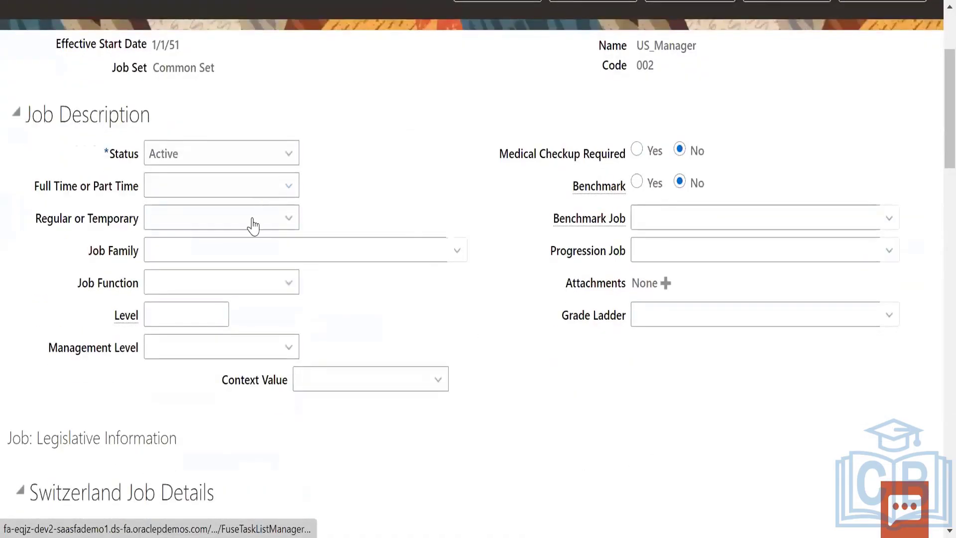
pyautogui.click(252, 222)
pyautogui.click(222, 264)
pyautogui.click(239, 247)
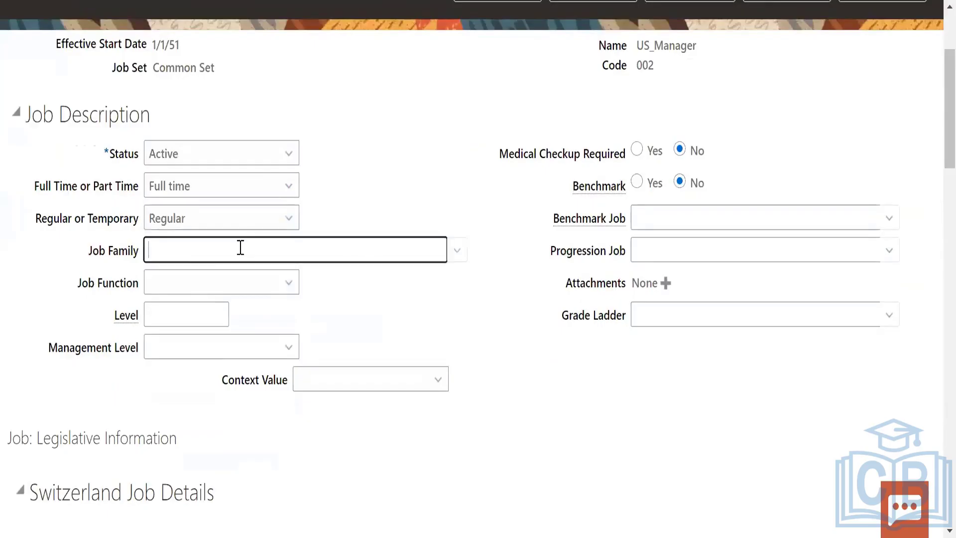
pyautogui.click(211, 285)
pyautogui.click(189, 336)
pyautogui.click(216, 309)
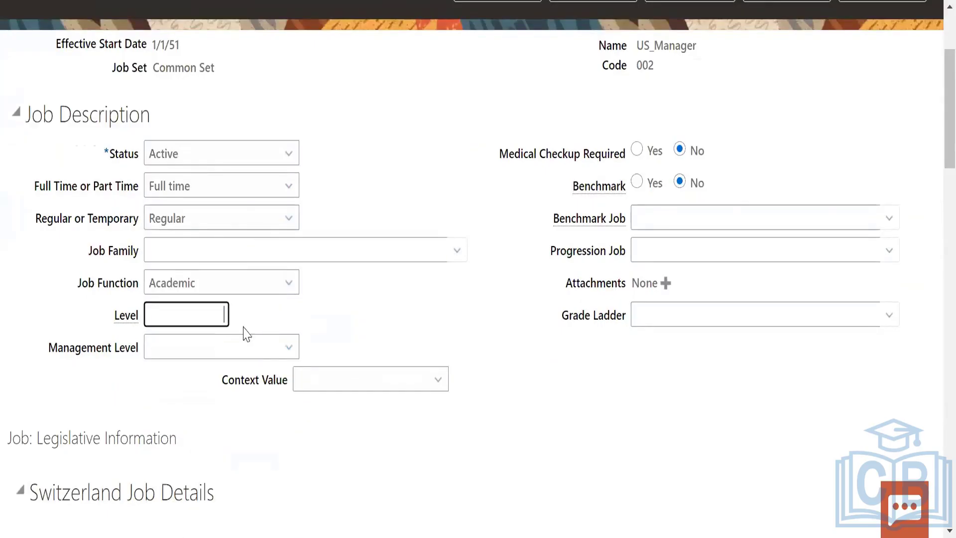
pyautogui.click(269, 353)
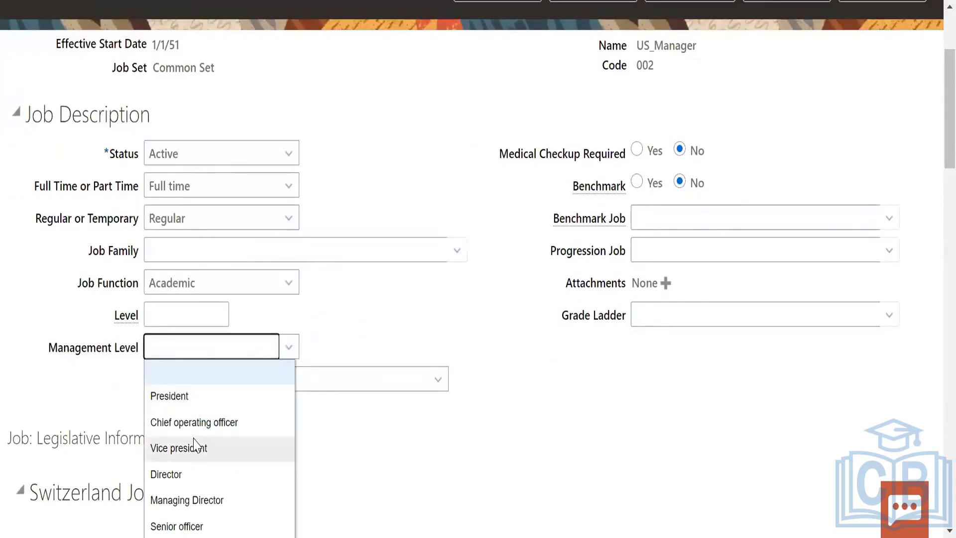
pyautogui.click(188, 522)
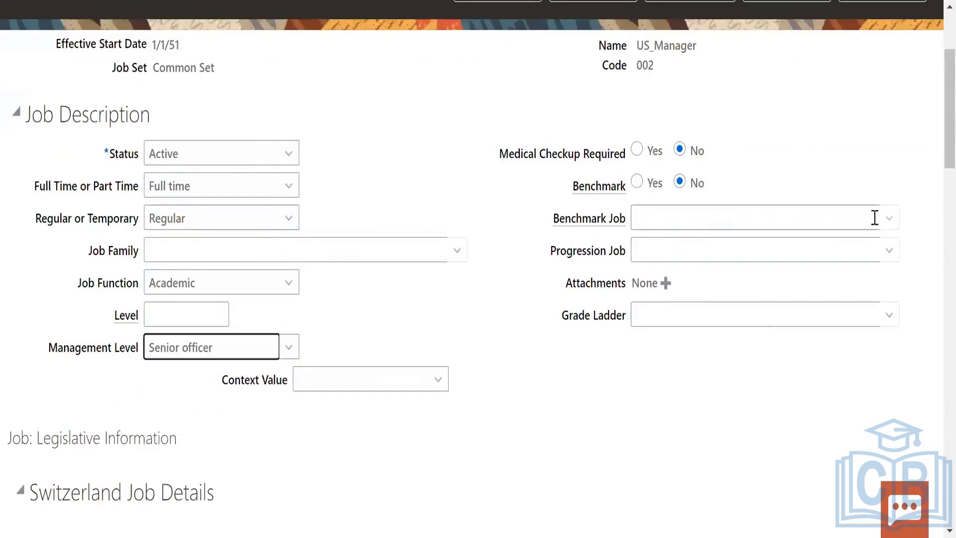
# Search the grade ladders for names matching "A%" and close the search dialog
pyautogui.click(887, 318)
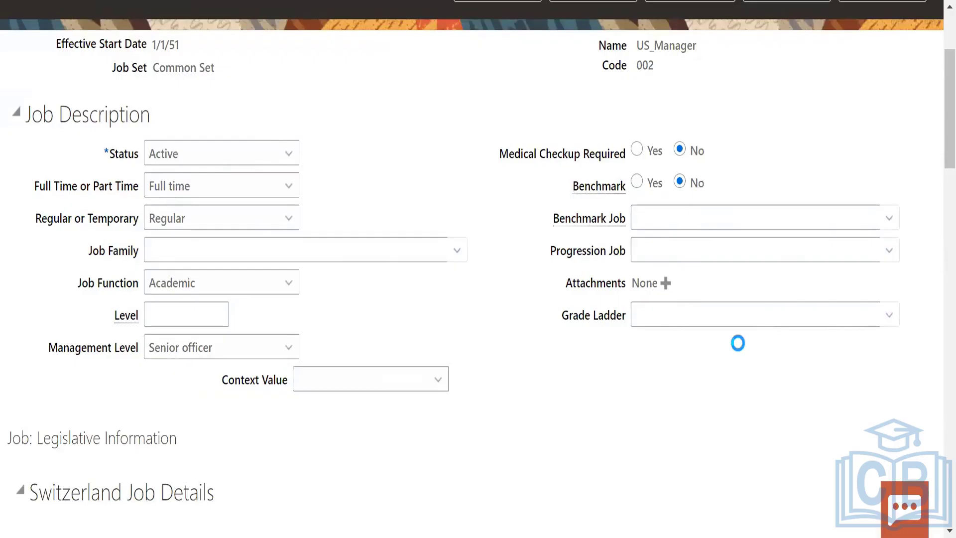
pyautogui.click(448, 338)
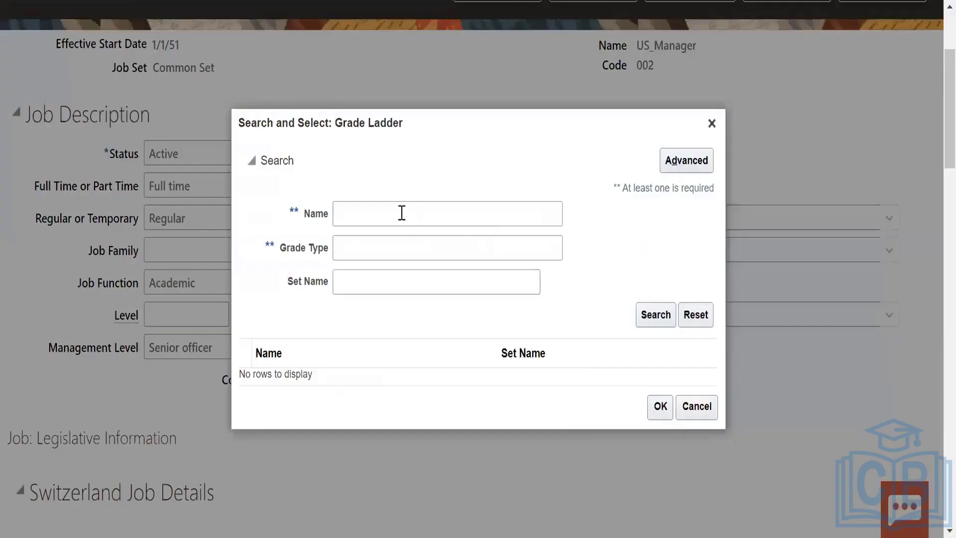
pyautogui.click(401, 212)
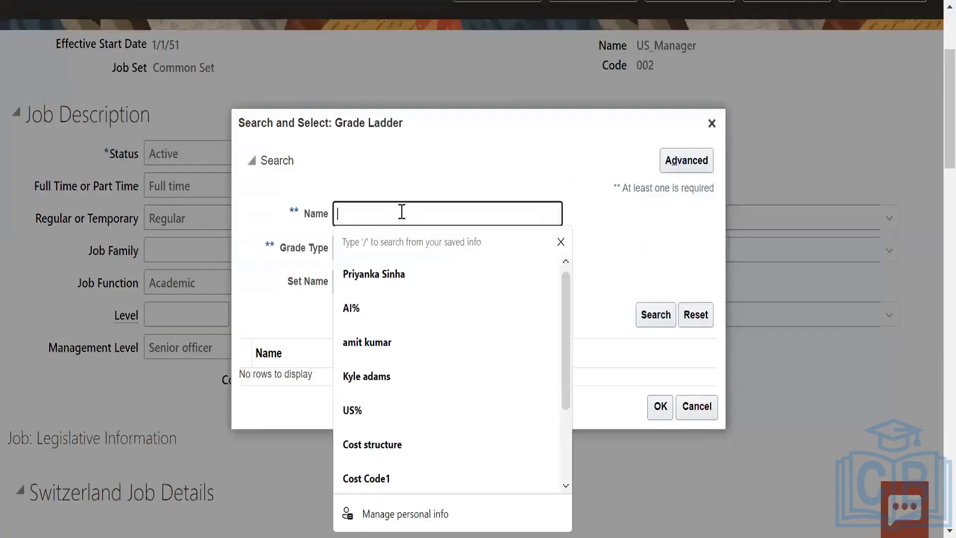
pyautogui.write('A%')
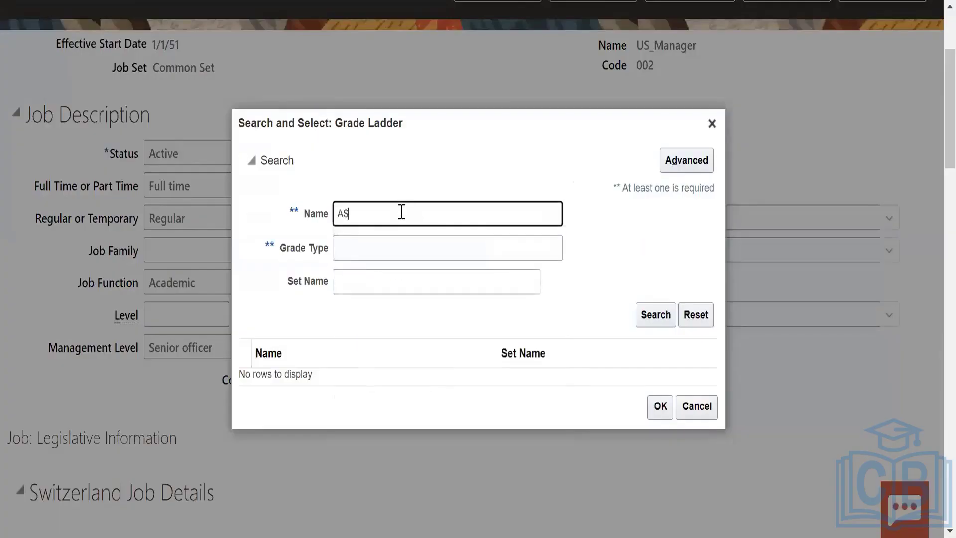
pyautogui.press('BackSpace')
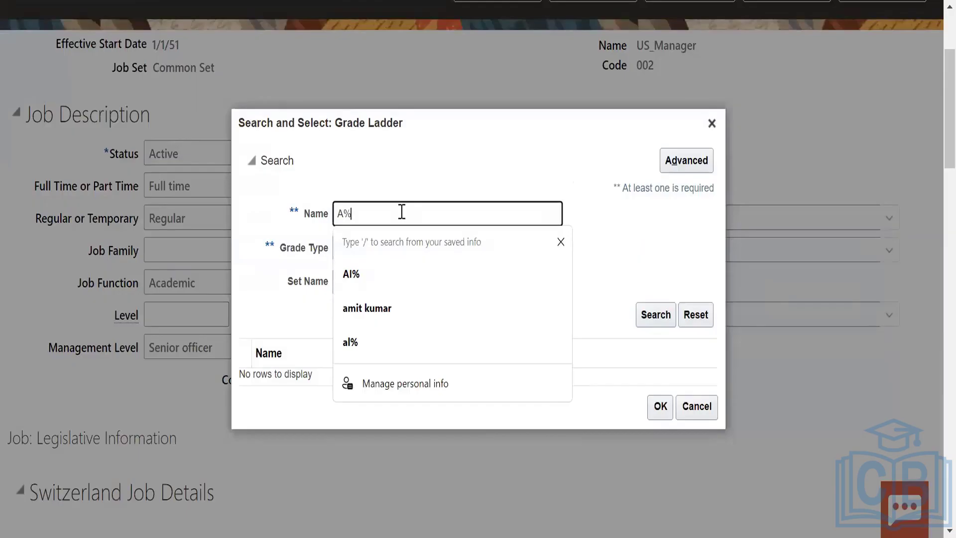
pyautogui.click(656, 314)
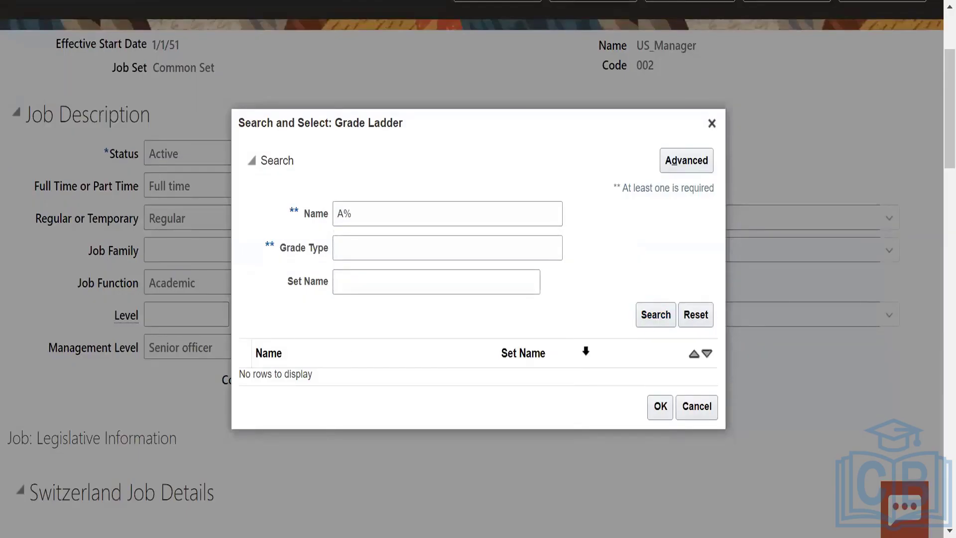
pyautogui.click(655, 314)
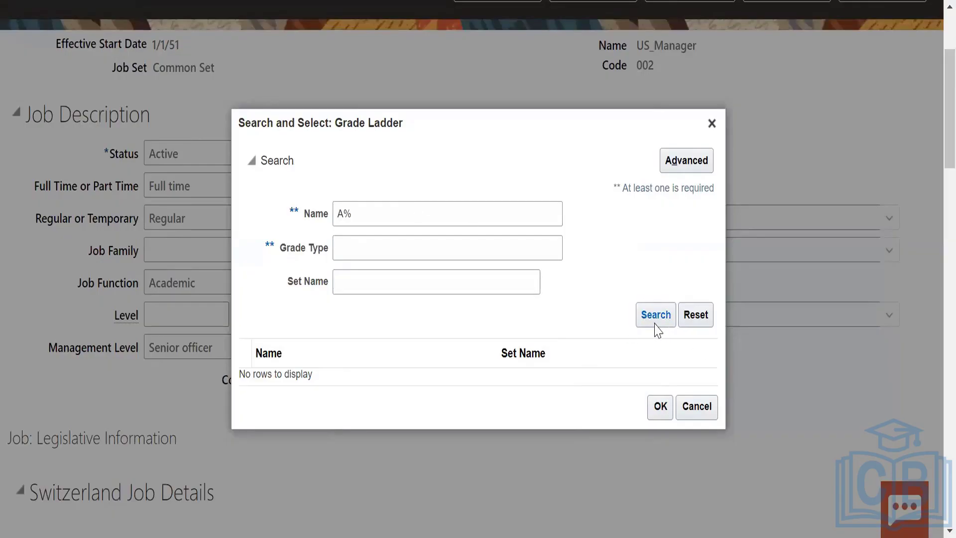
pyautogui.click(660, 406)
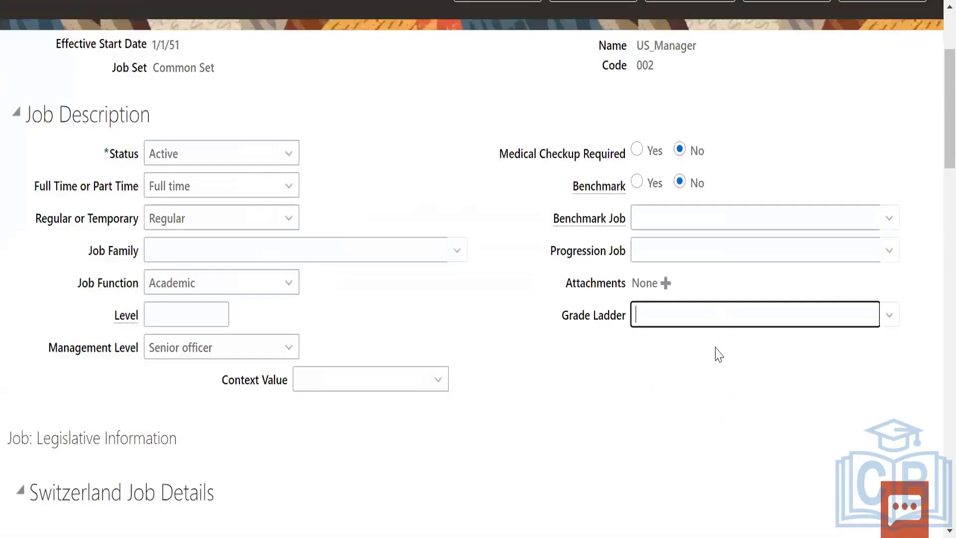
# Continue to the job's evaluation criteria and choose Hay System as the evaluation system
pyautogui.scroll(-5, 699, 386)
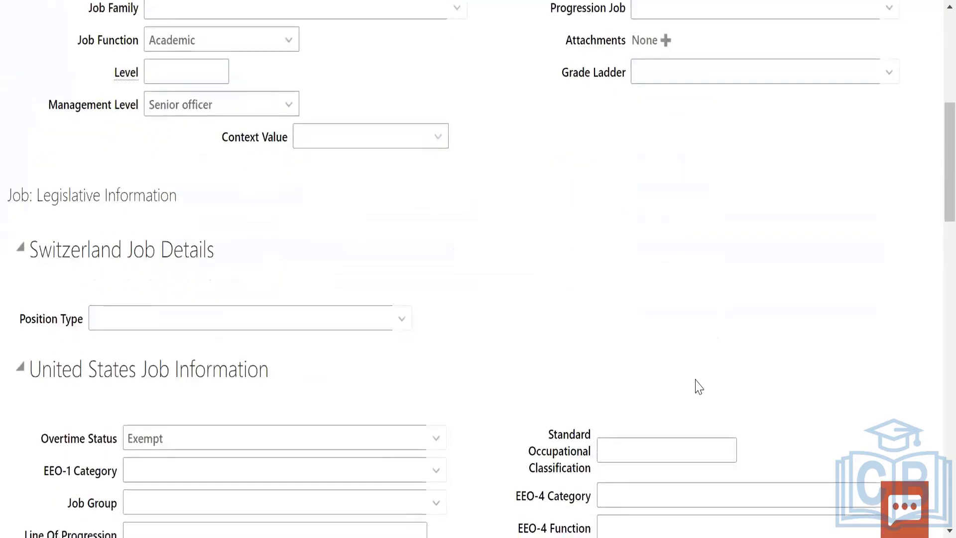
pyautogui.scroll(8, 693, 384)
pyautogui.click(626, 158)
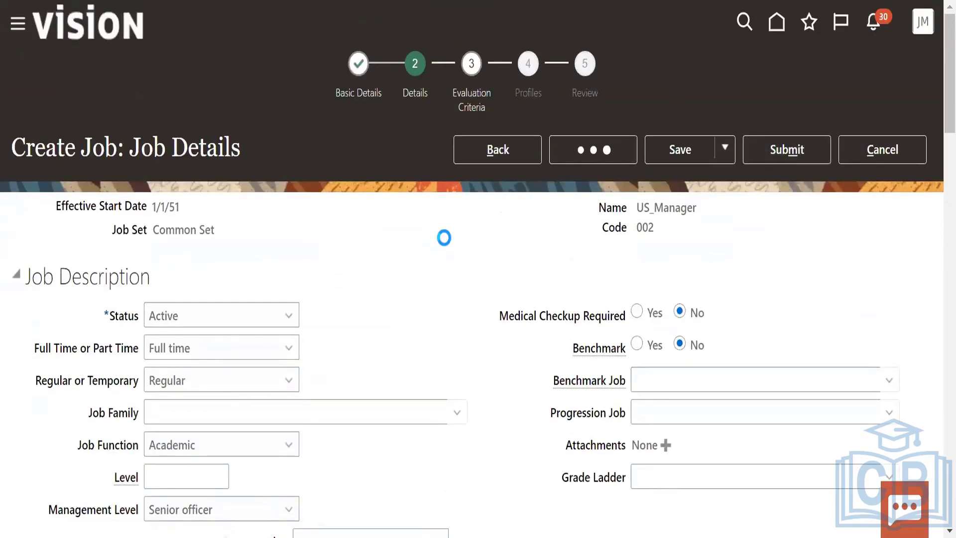
pyautogui.click(337, 320)
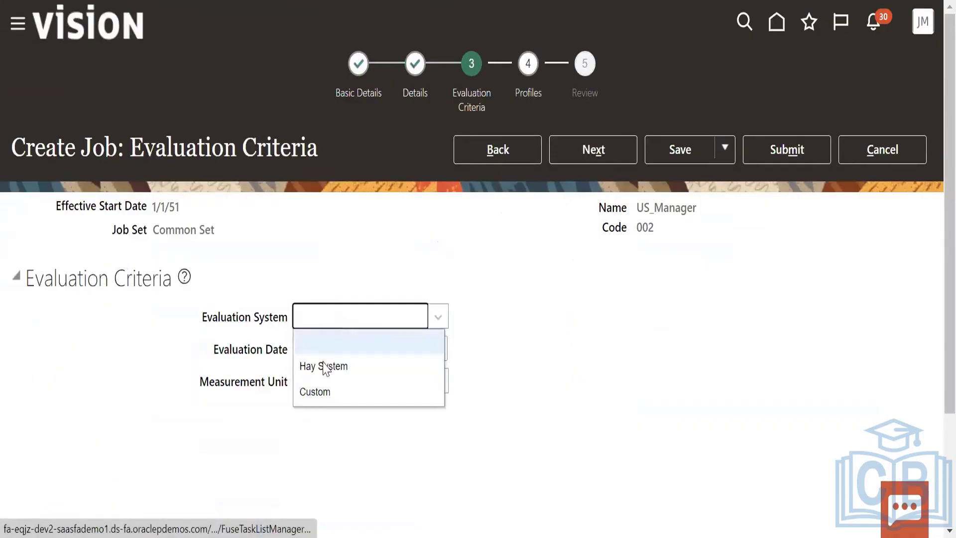
pyautogui.click(330, 366)
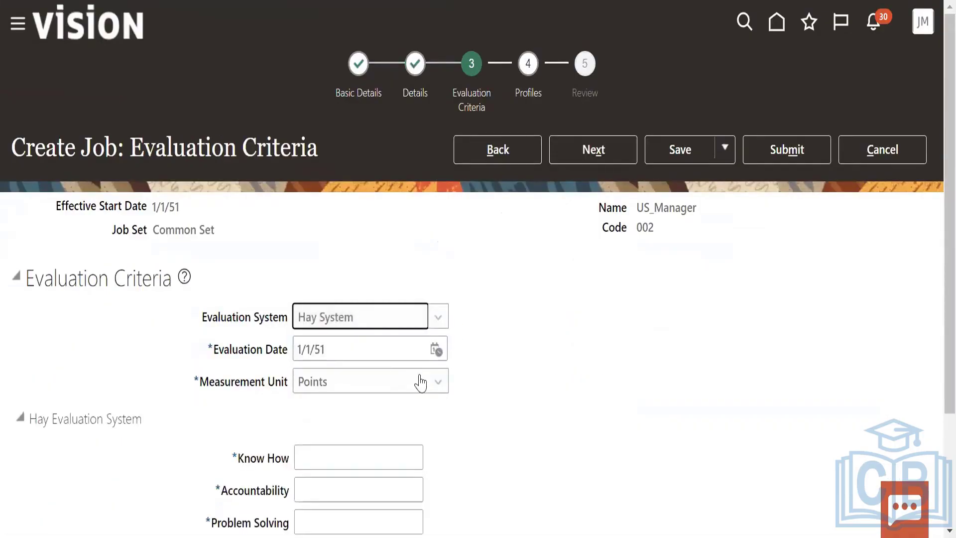
# Enter Hay scores of 20 for Know How, 20 for Accountability and 40 for Problem Solving, and continue to the profiles
pyautogui.scroll(-3, 384, 403)
pyautogui.click(342, 306)
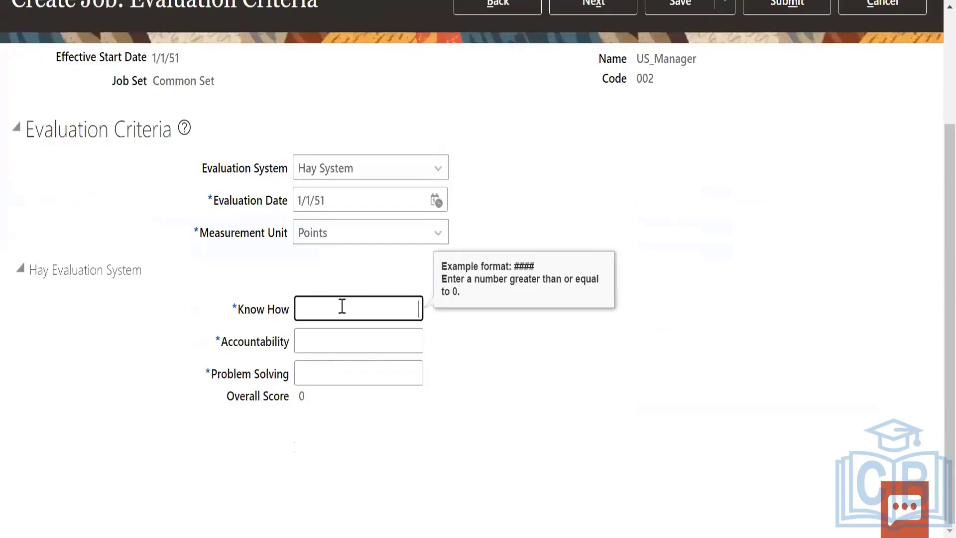
pyautogui.click(360, 343)
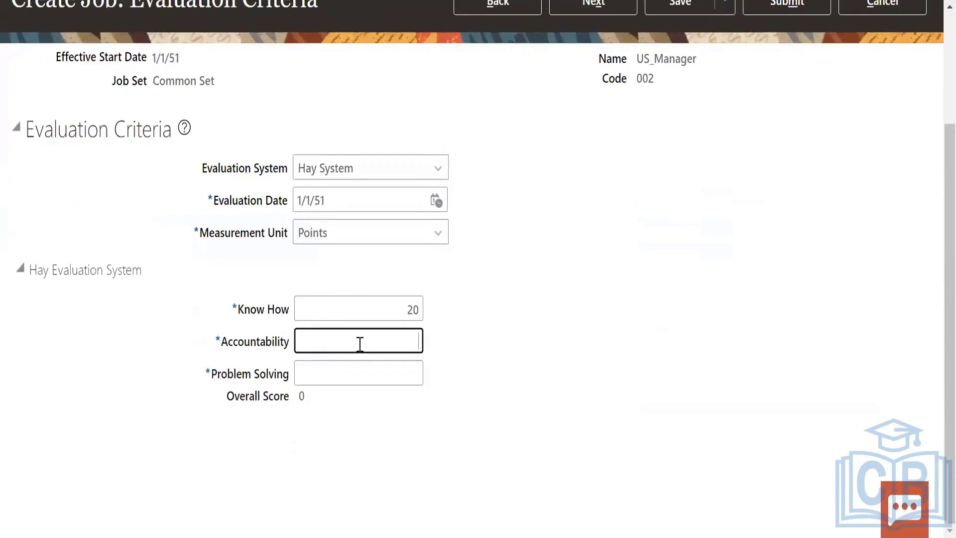
pyautogui.write('20')
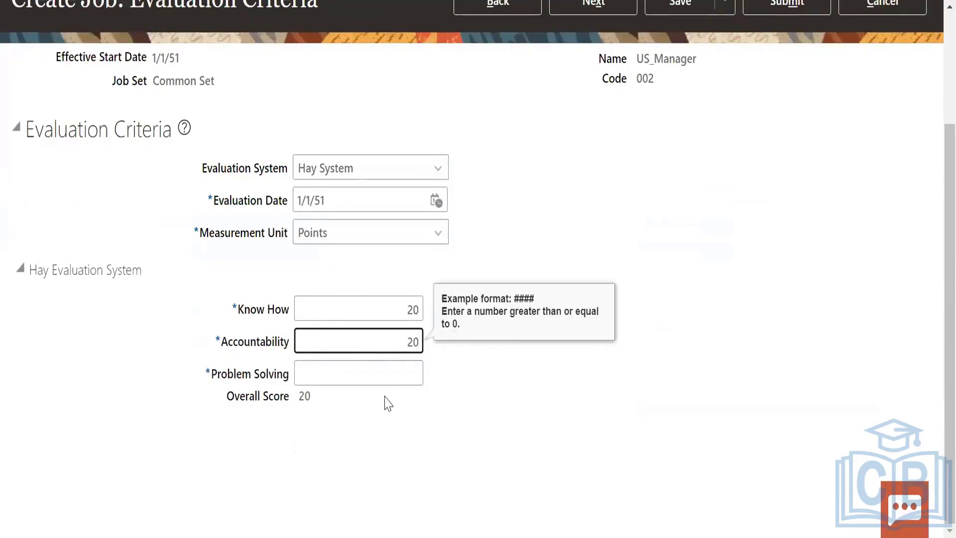
pyautogui.click(393, 373)
pyautogui.write('10')
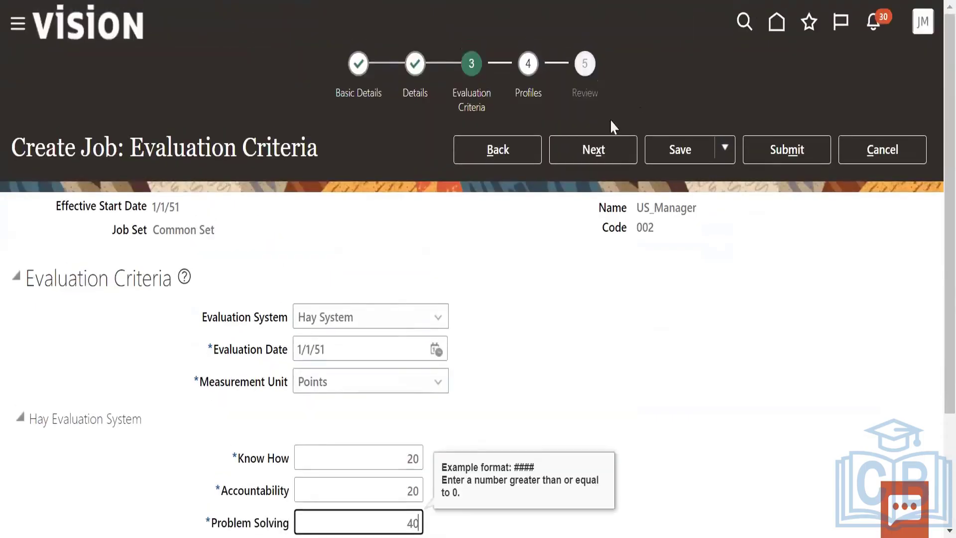
pyautogui.click(596, 2)
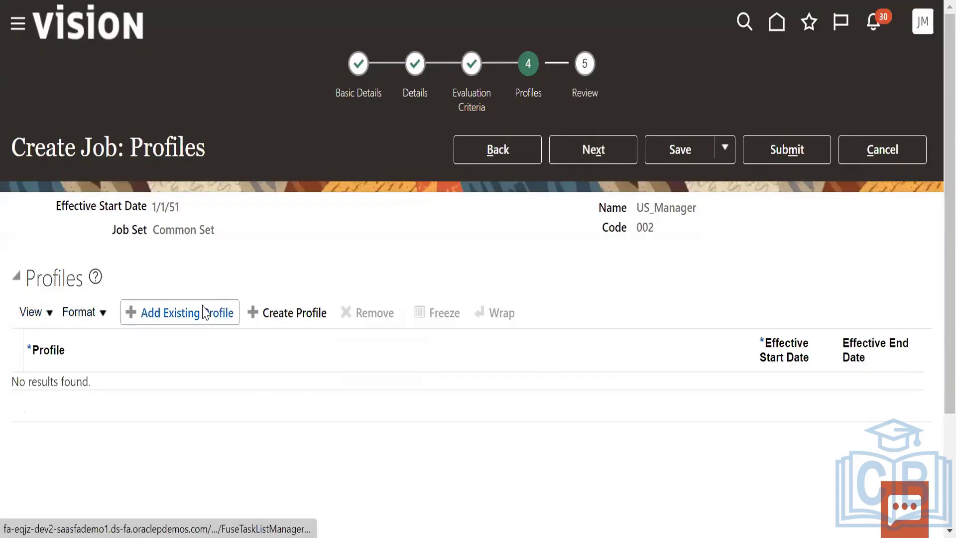
# Add the existing profile Analyst to the job and continue to the review
pyautogui.click(204, 312)
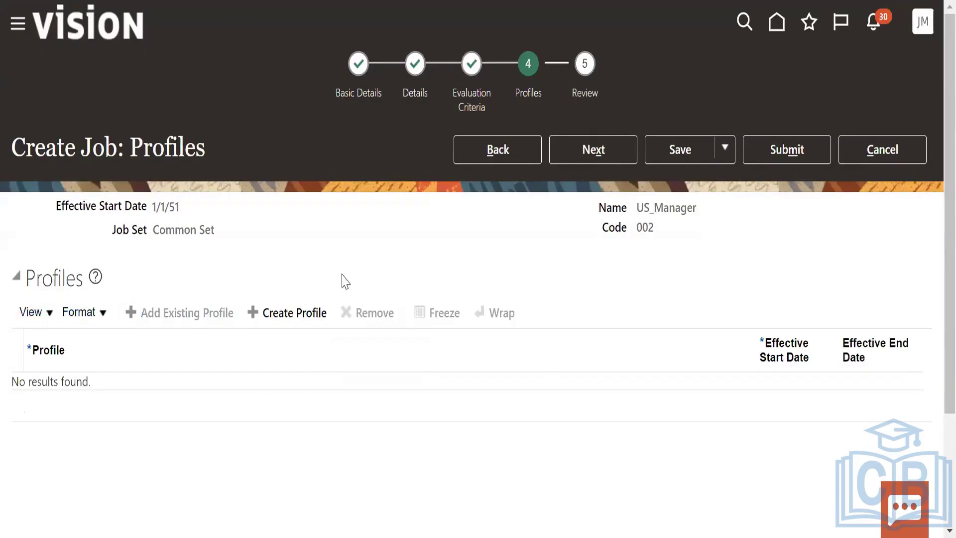
pyautogui.click(147, 398)
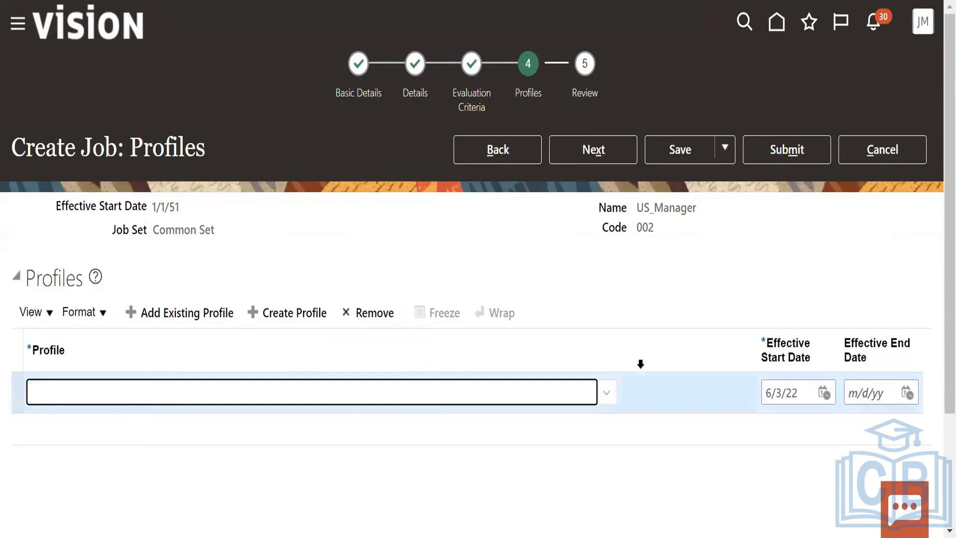
pyautogui.click(605, 393)
pyautogui.click(804, 478)
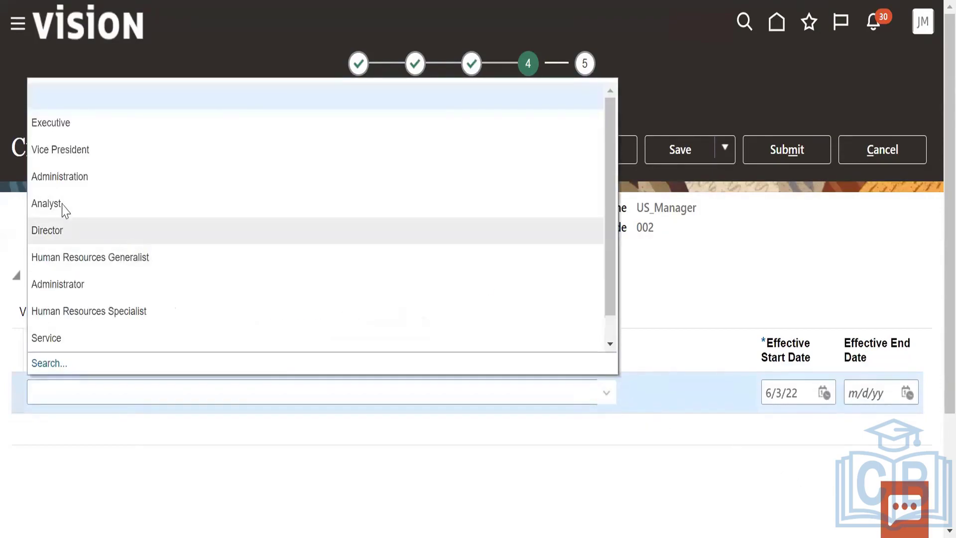
pyautogui.click(63, 204)
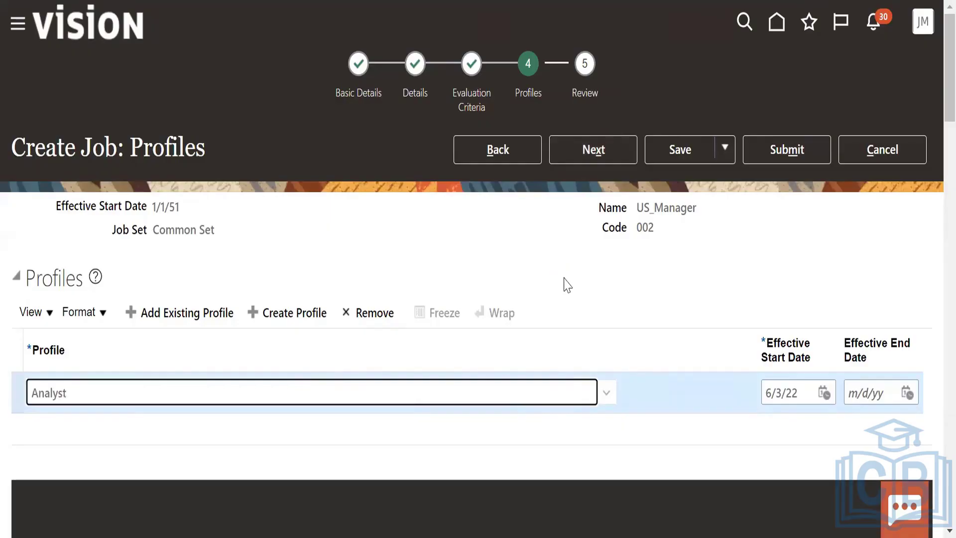
pyautogui.click(613, 148)
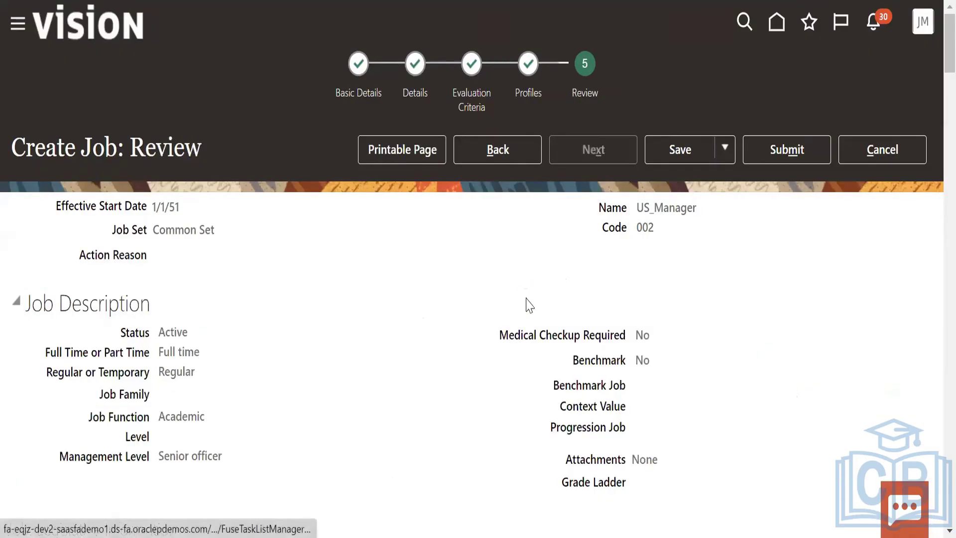
# Review the new job's details, save it, and submit the request
pyautogui.scroll(-8, 649, 300)
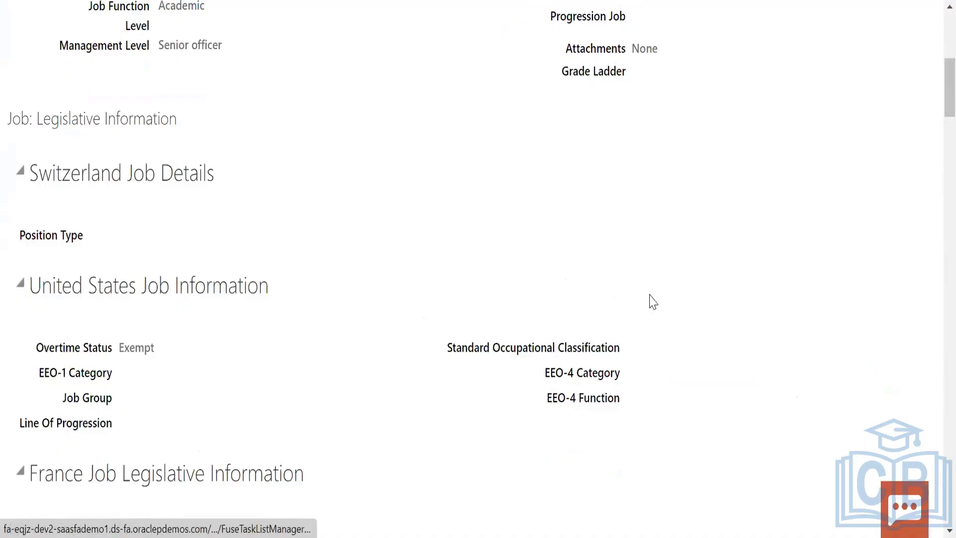
pyautogui.scroll(8, 653, 301)
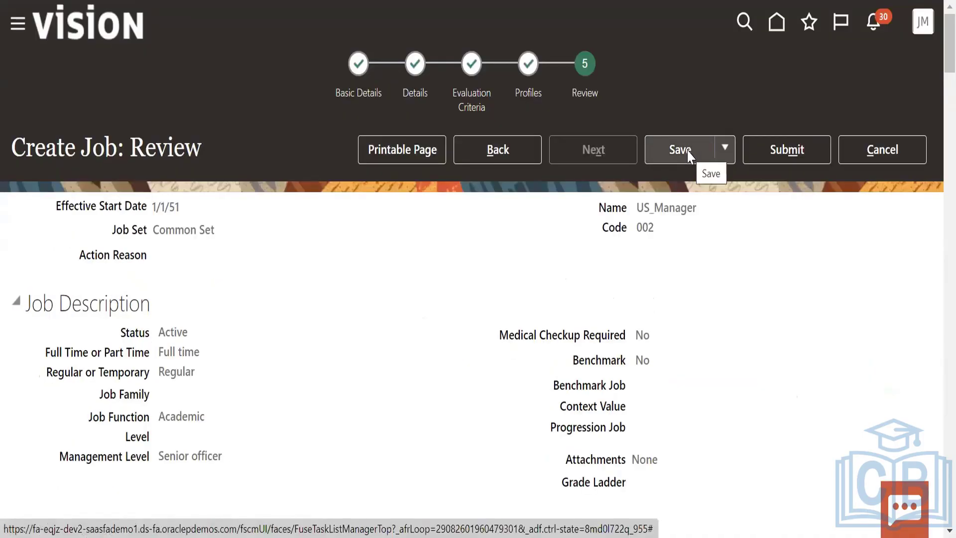
pyautogui.click(689, 155)
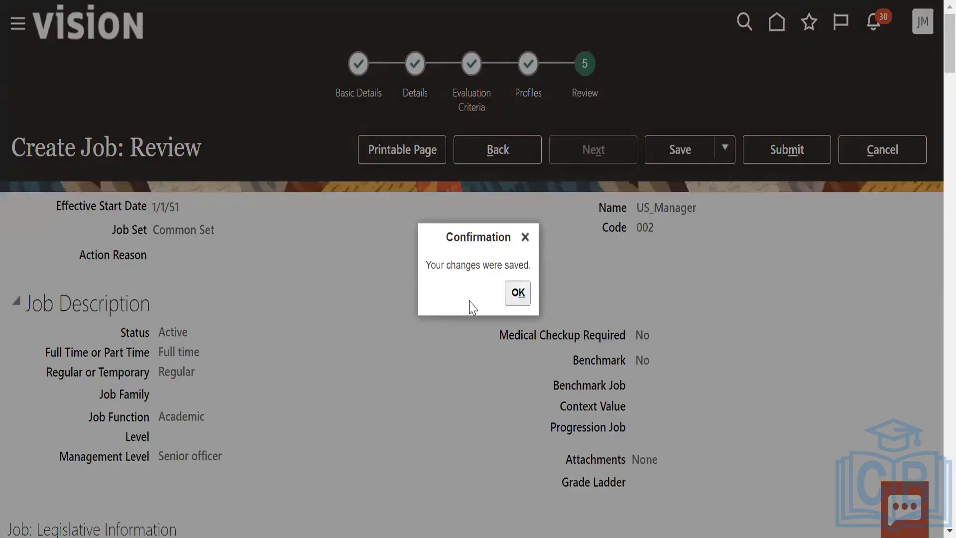
pyautogui.click(516, 294)
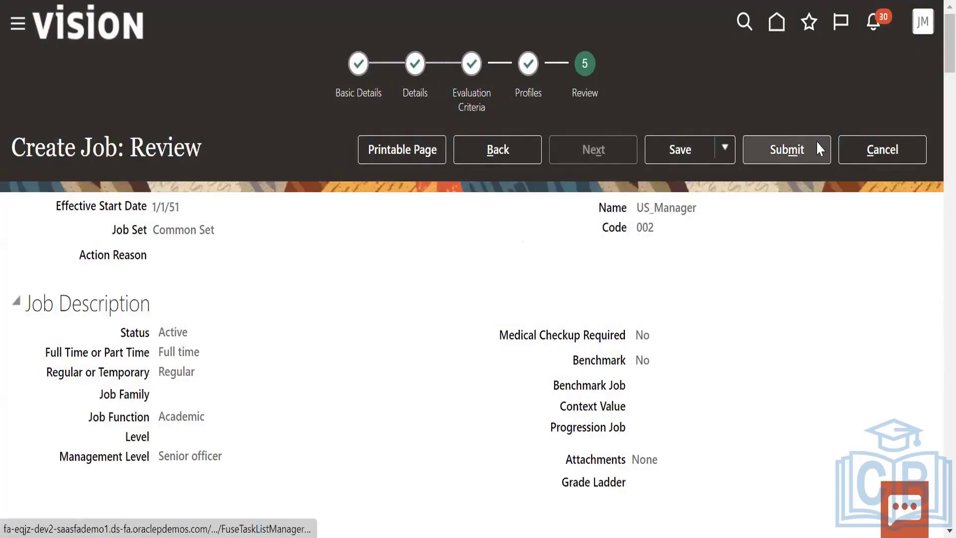
pyautogui.click(816, 140)
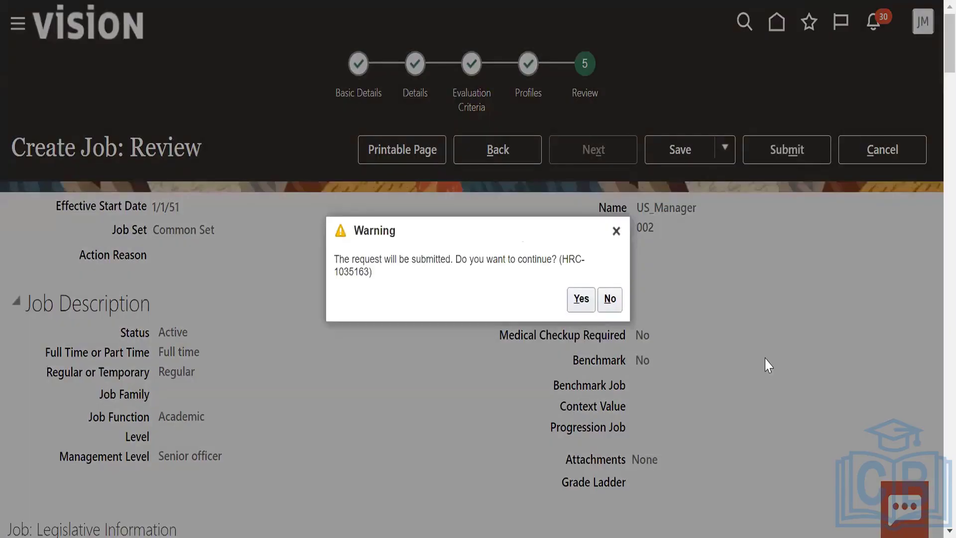
pyautogui.click(582, 302)
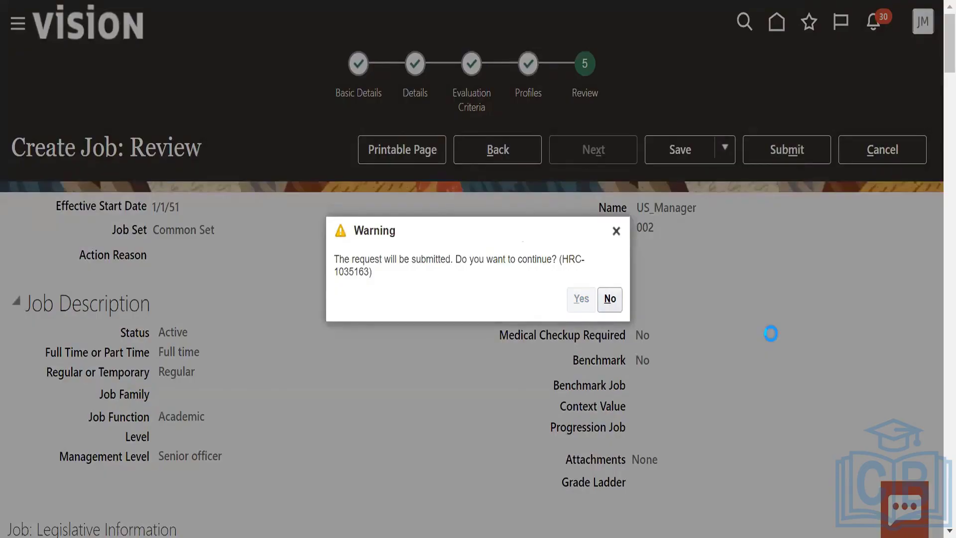
pyautogui.click(521, 299)
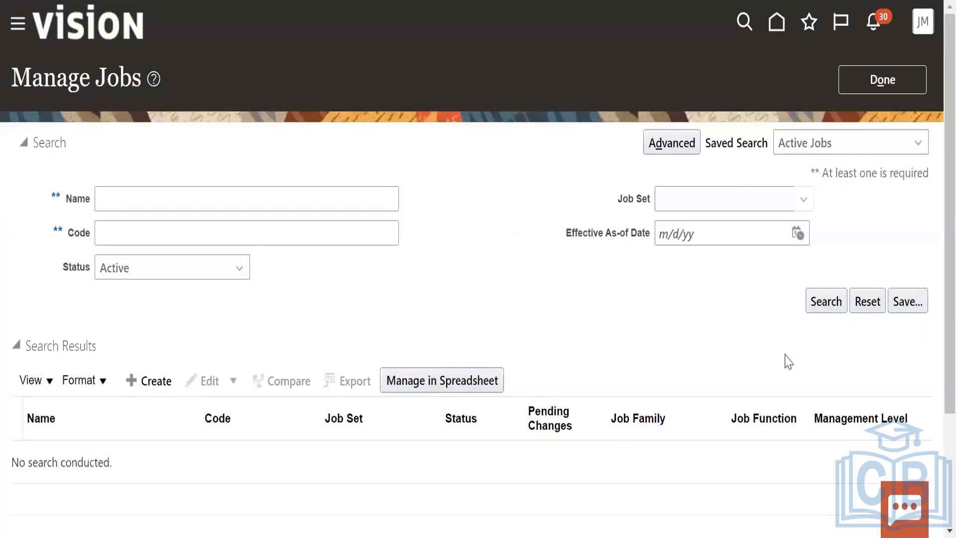
# Search the active jobs for the name US_ and look through the results for the new job
pyautogui.click(131, 202)
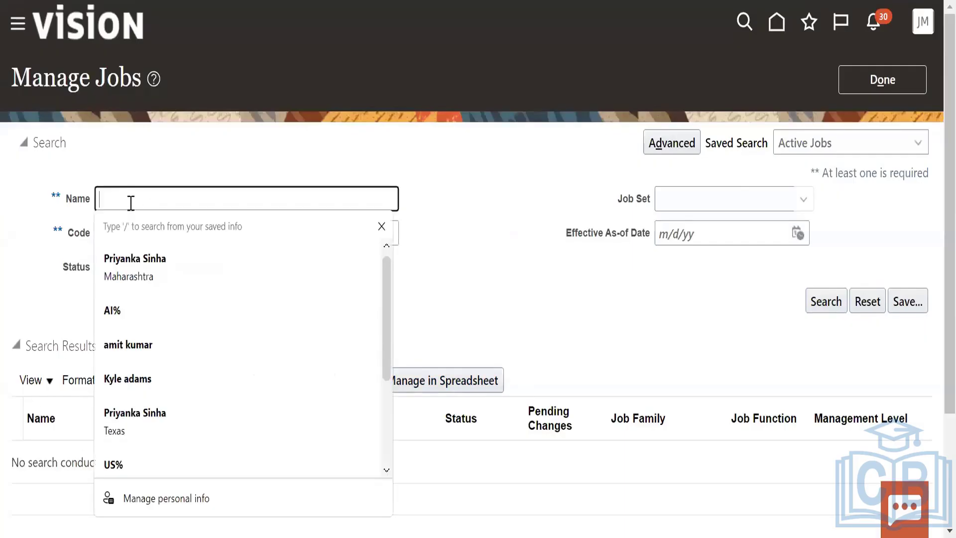
pyautogui.write('US_')
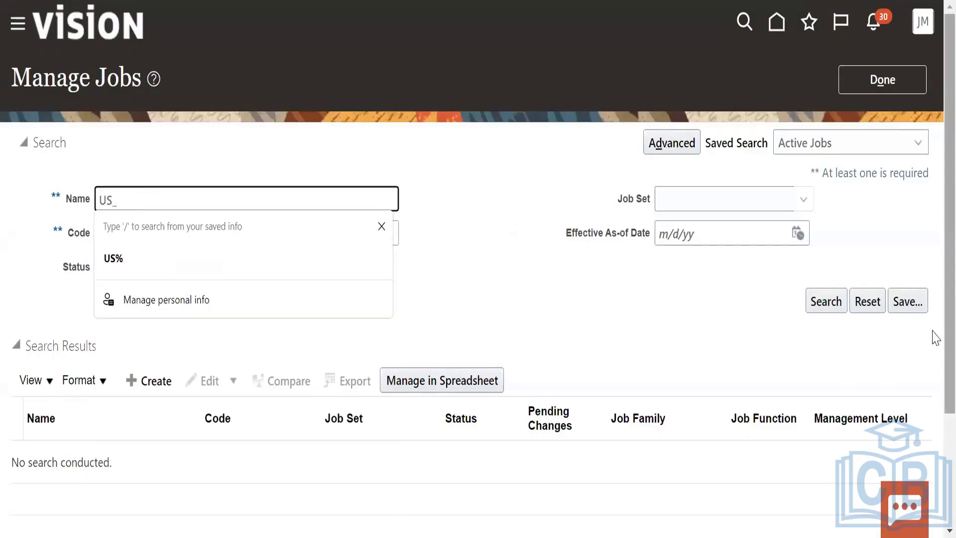
pyautogui.click(825, 303)
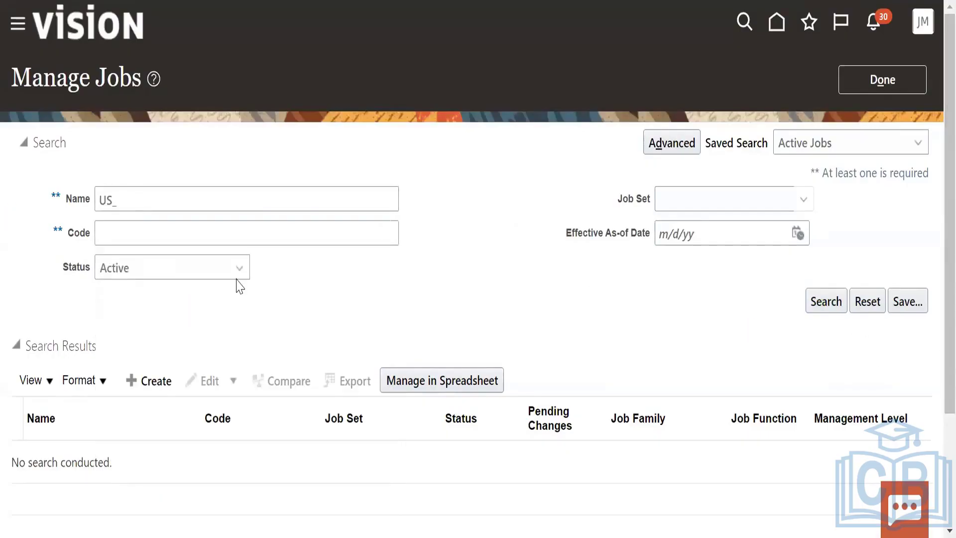
pyautogui.click(153, 199)
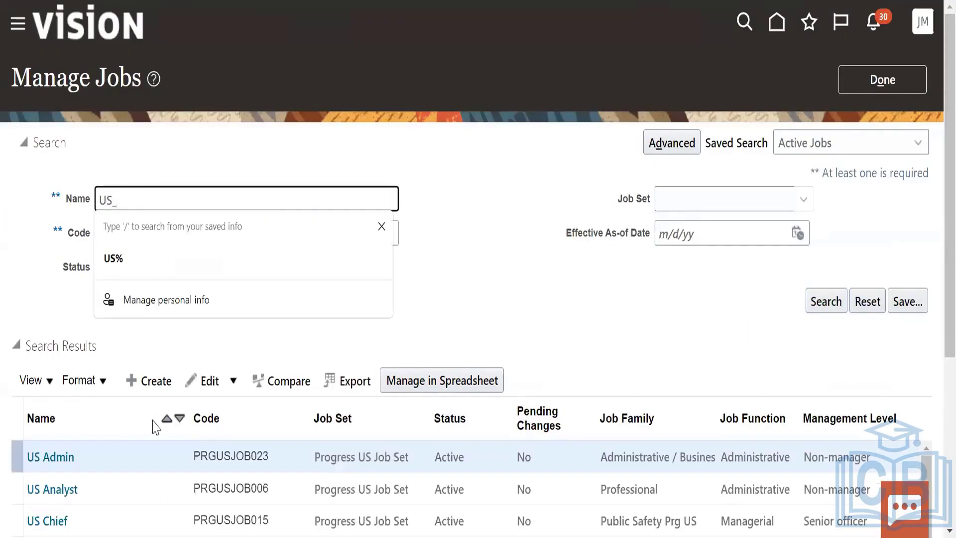
pyautogui.scroll(-3, 164, 423)
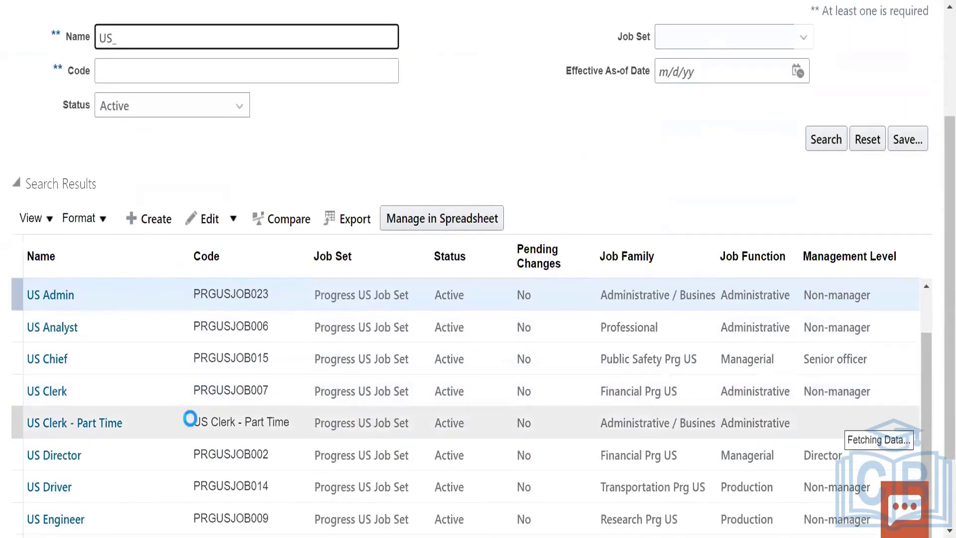
pyautogui.scroll(-6, 180, 377)
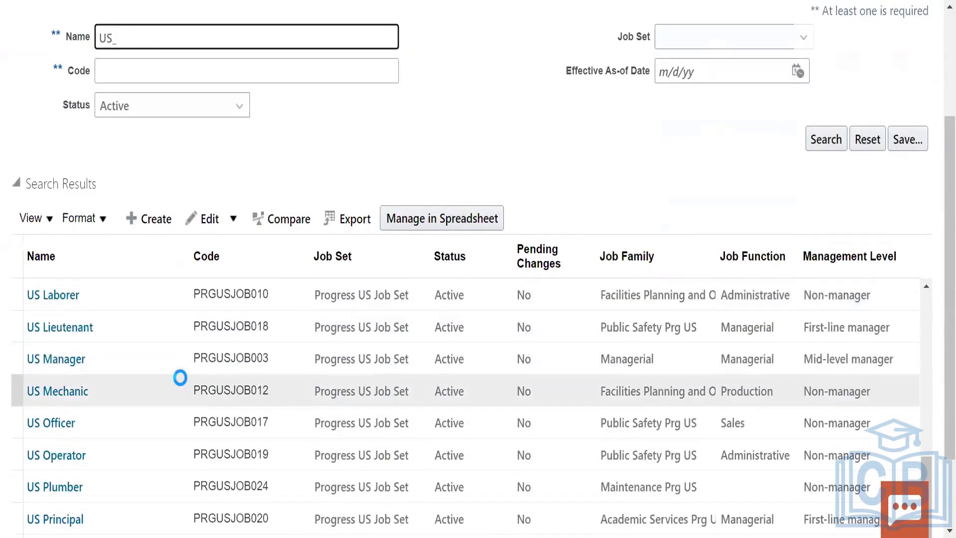
pyautogui.scroll(-3, 180, 377)
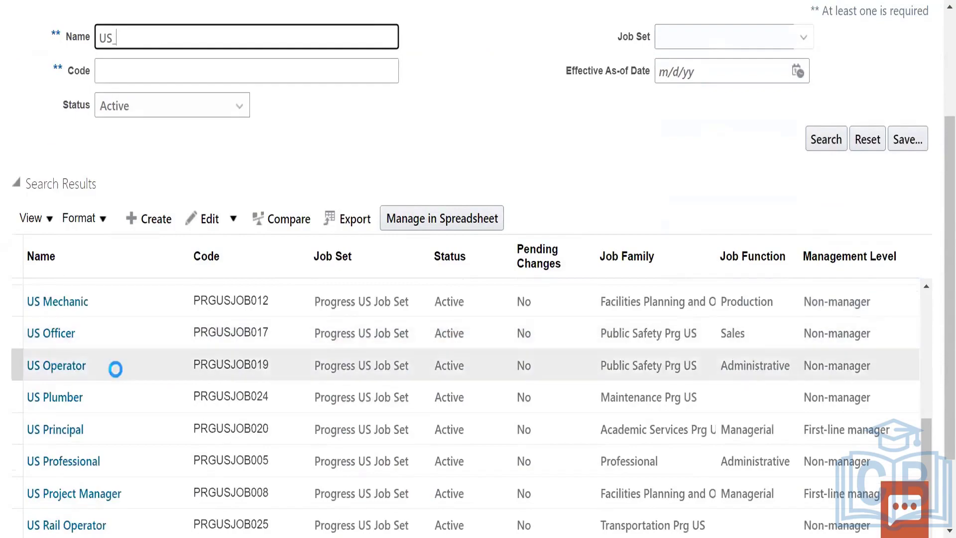
pyautogui.scroll(-3, 113, 367)
pyautogui.scroll(-2, 149, 391)
pyautogui.scroll(15, 153, 395)
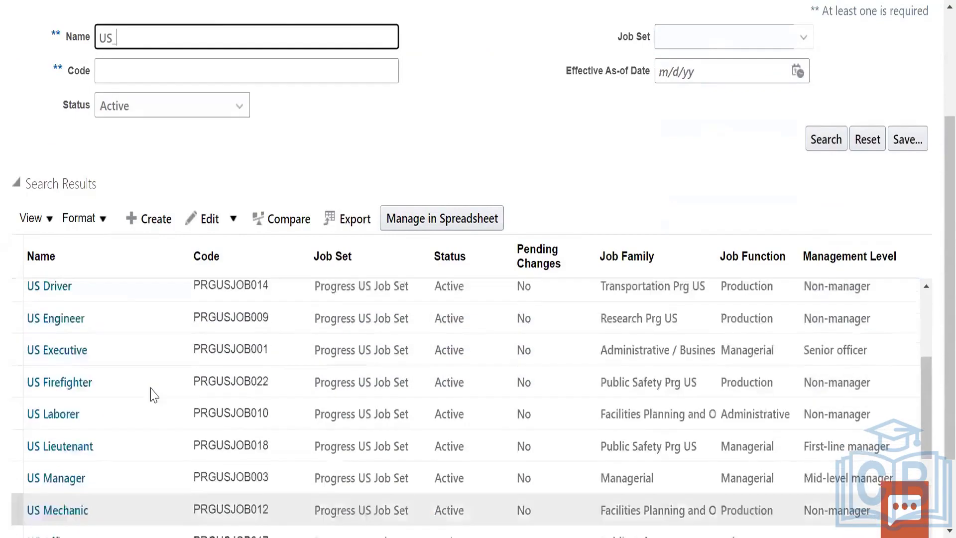
# Refine the job search to the name US_manager% and open the US_Manager job in the Common Set
pyautogui.click(127, 197)
pyautogui.write('_')
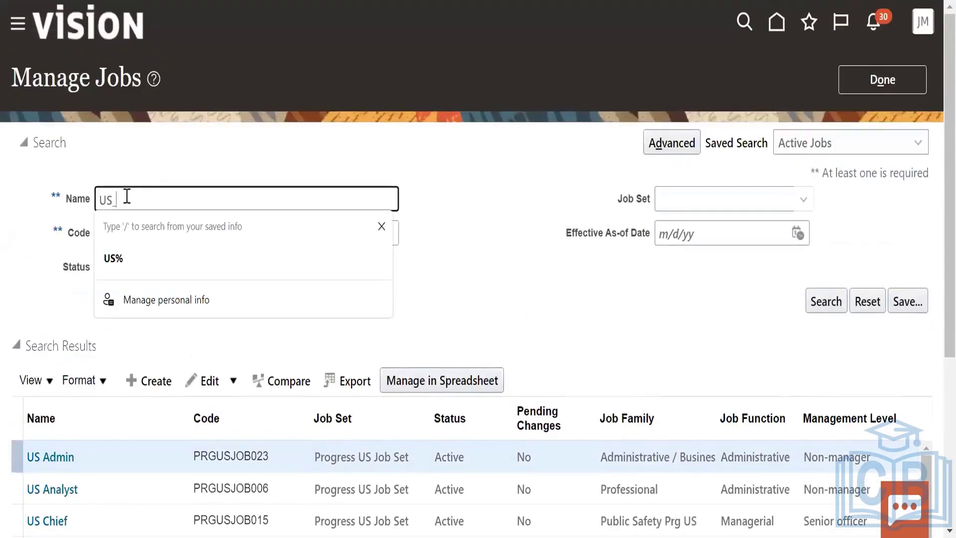
pyautogui.write('manager')
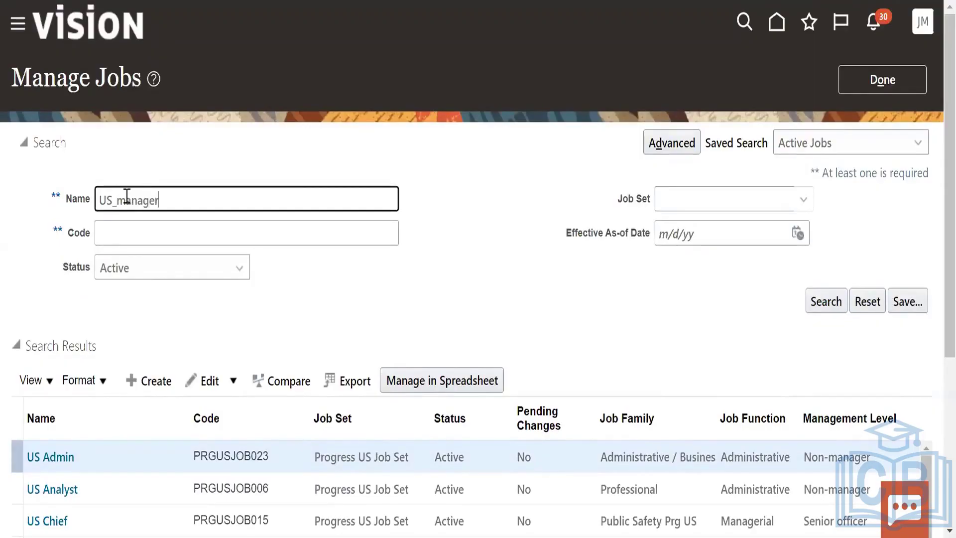
pyautogui.write('%')
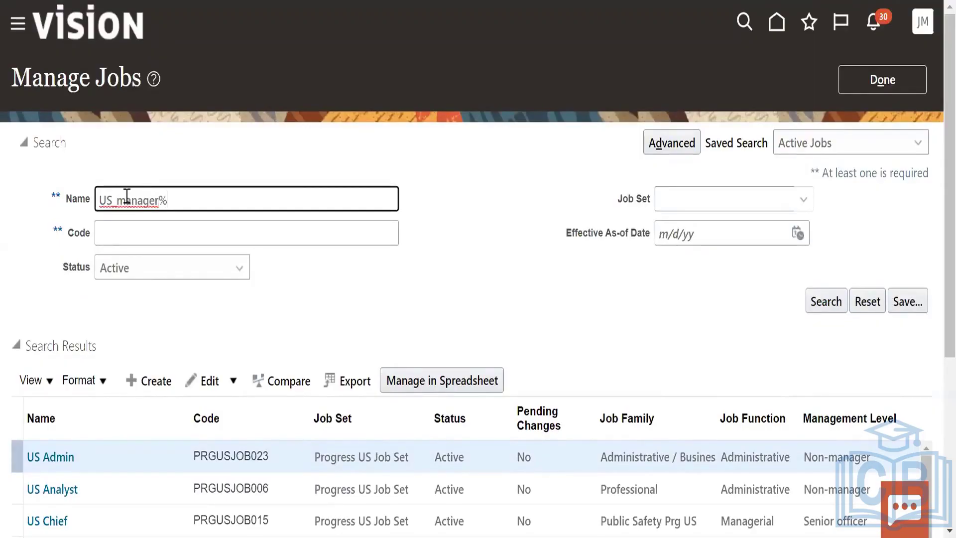
pyautogui.click(827, 301)
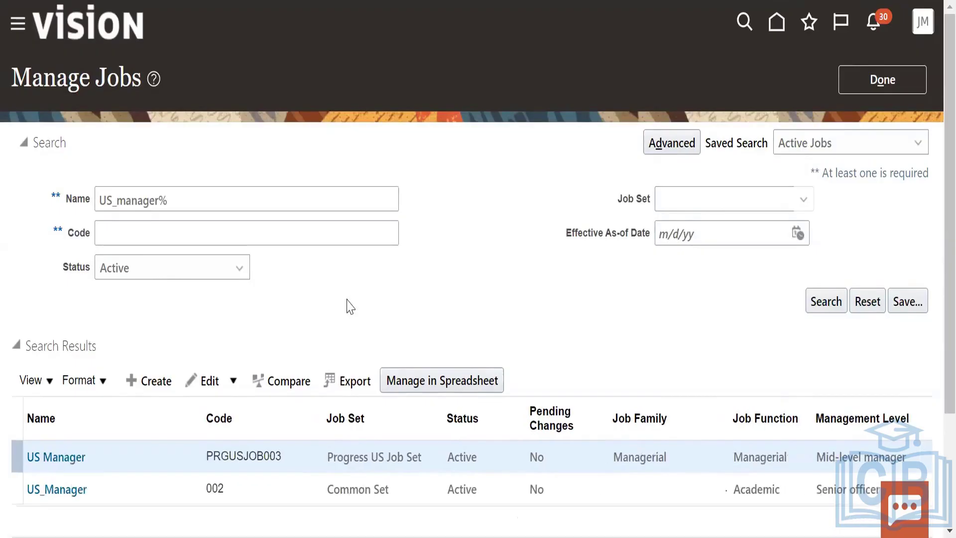
pyautogui.click(59, 498)
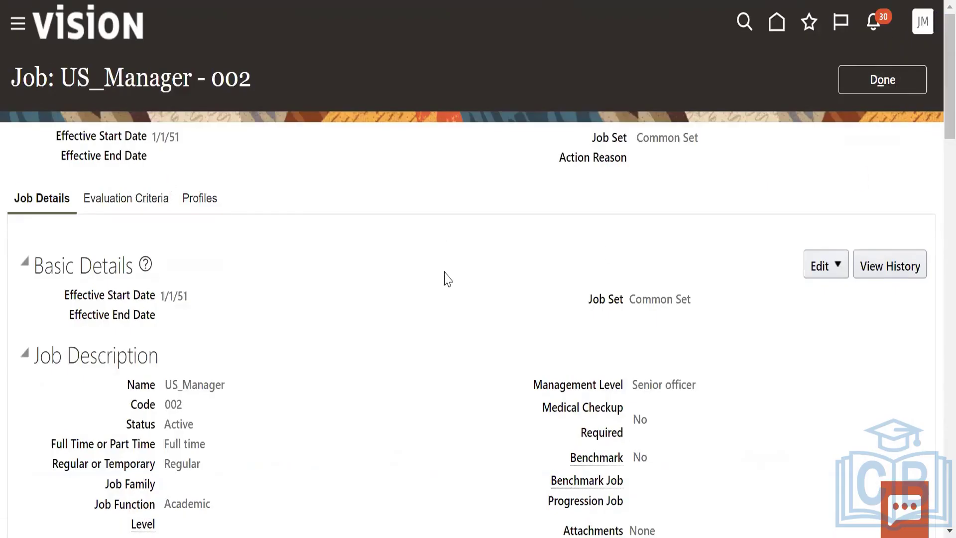
# Examine the US_Manager job description, focusing on the Level, Job Family, Grade Ladder and Context Value fields
pyautogui.scroll(-3, 445, 278)
pyautogui.scroll(-2, 448, 278)
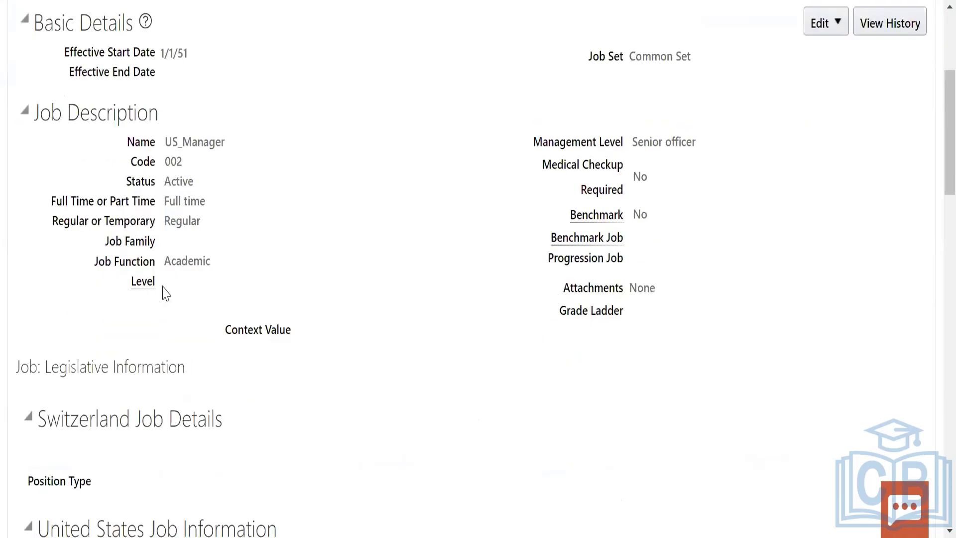
pyautogui.moveTo(158, 281); pyautogui.dragTo(130, 282)
pyautogui.moveTo(106, 242); pyautogui.dragTo(158, 243)
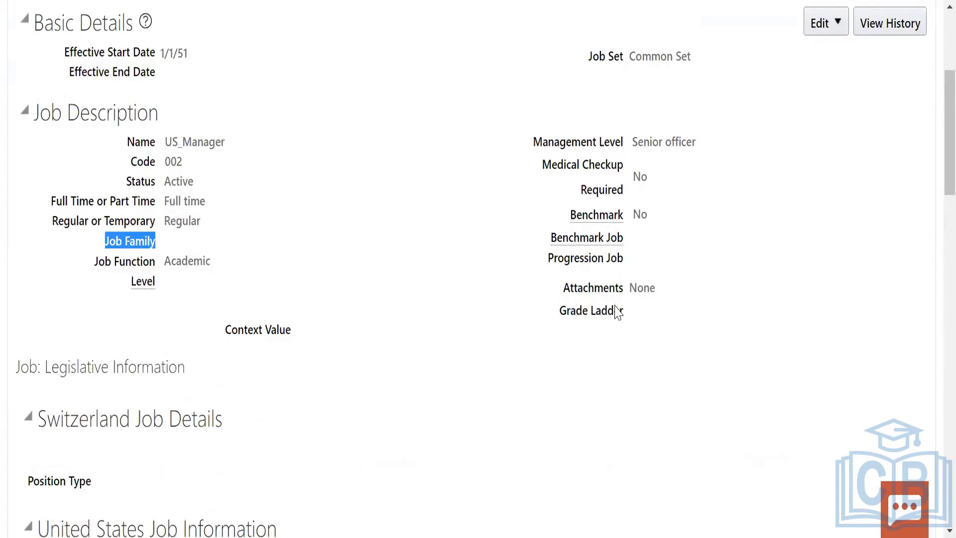
pyautogui.moveTo(615, 311); pyautogui.dragTo(576, 311)
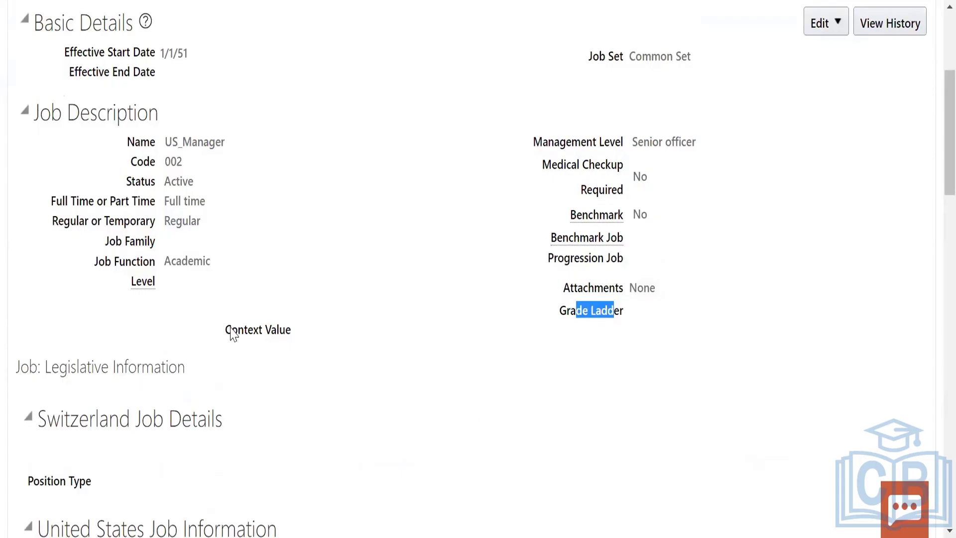
pyautogui.moveTo(229, 331); pyautogui.dragTo(321, 344)
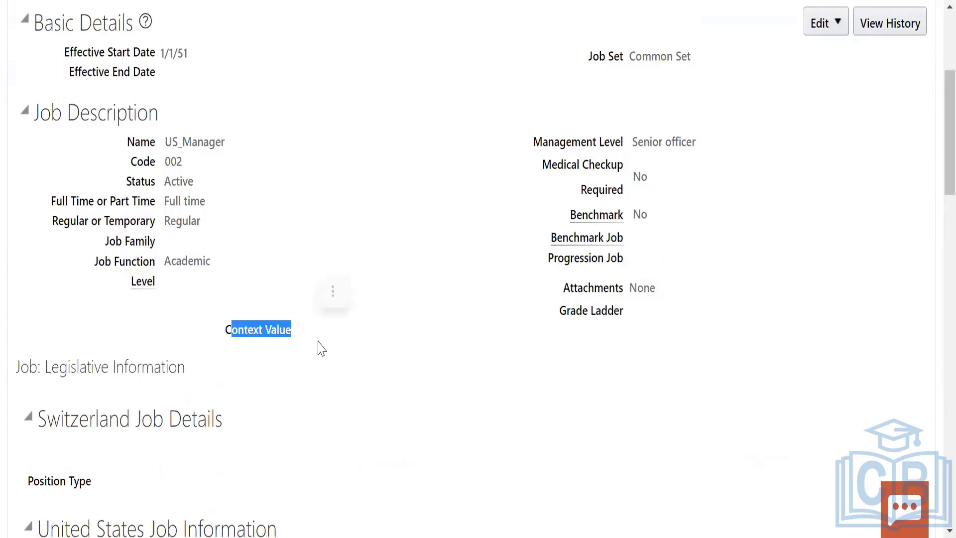
pyautogui.click(416, 395)
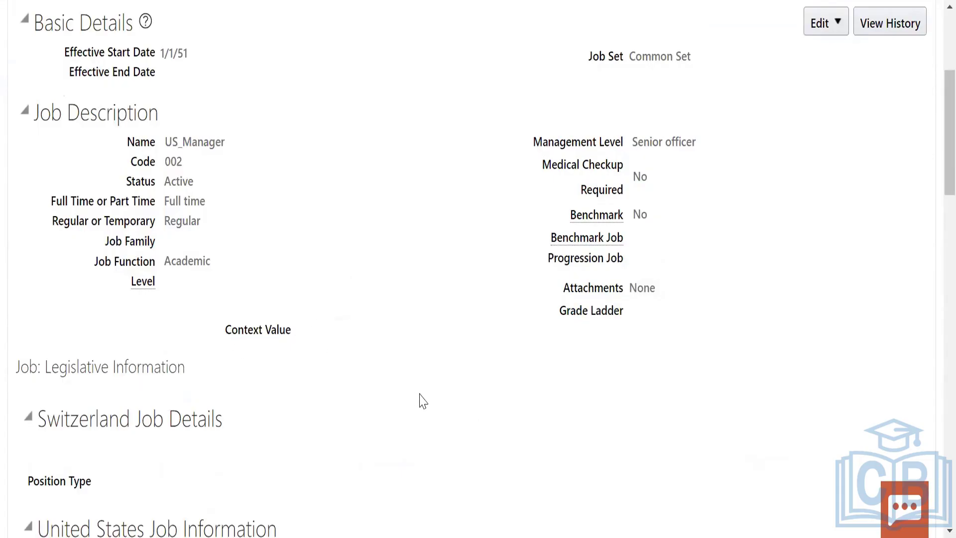
pyautogui.scroll(3, 421, 400)
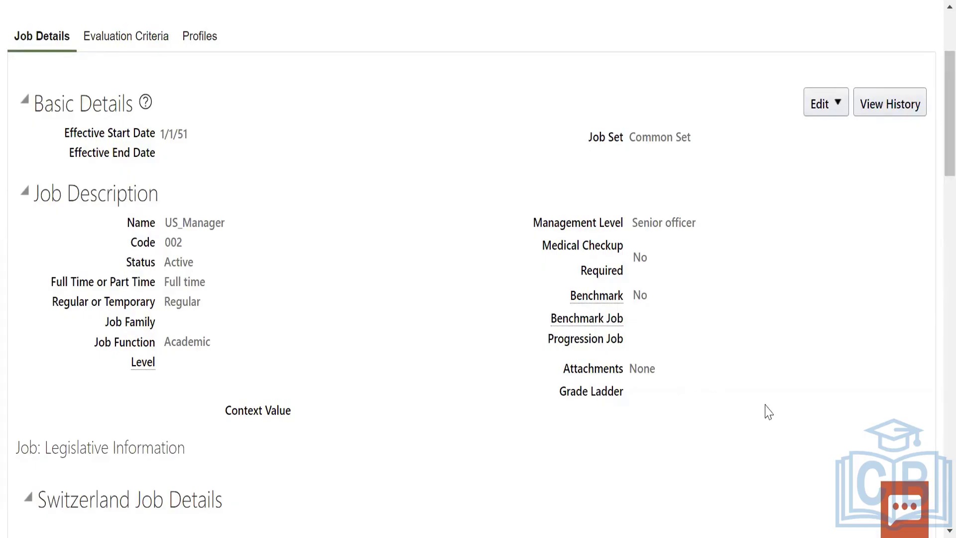
pyautogui.scroll(2, 917, 170)
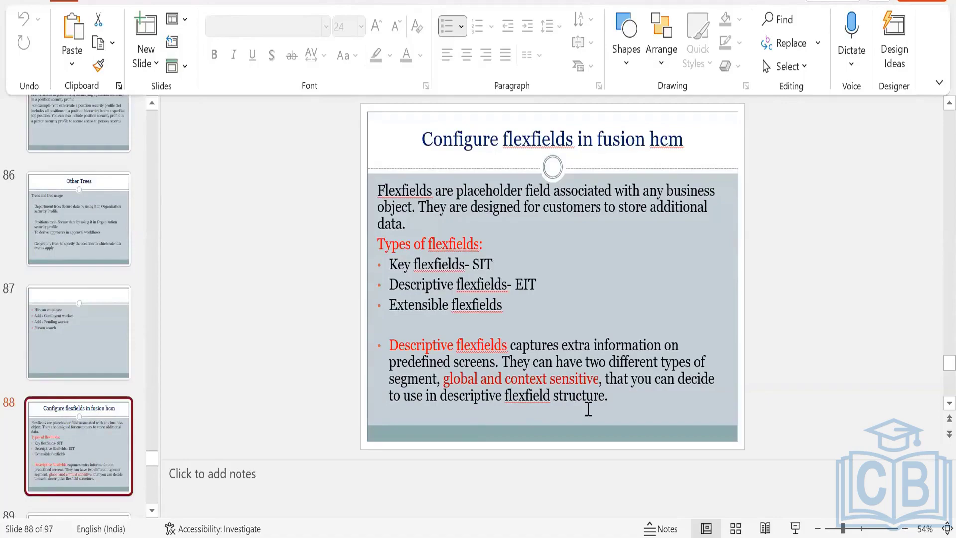
# In the PowerPoint presentation, view the slide on global and context-sensitive segments and the slide listing descriptive flexfields in Fusion
pyautogui.scroll(-2, 30, 393)
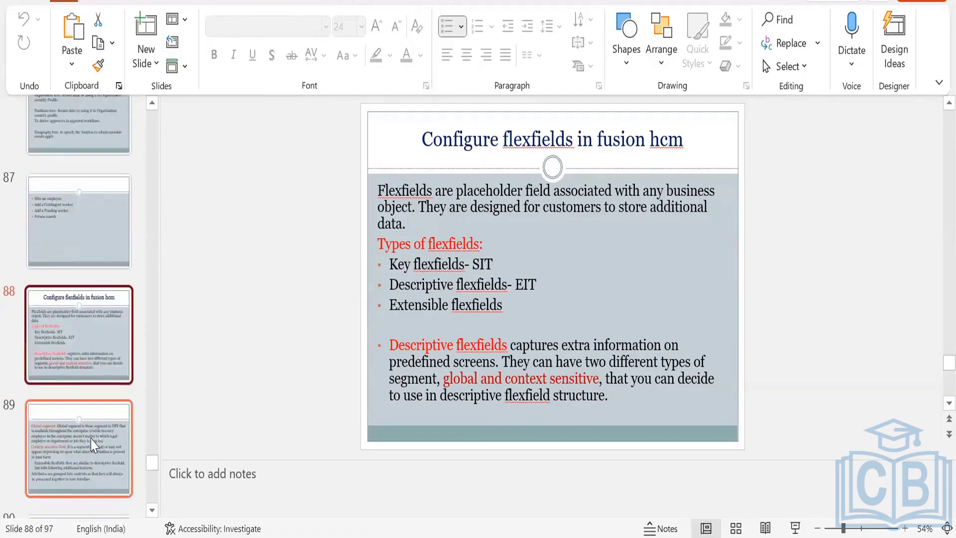
pyautogui.click(75, 448)
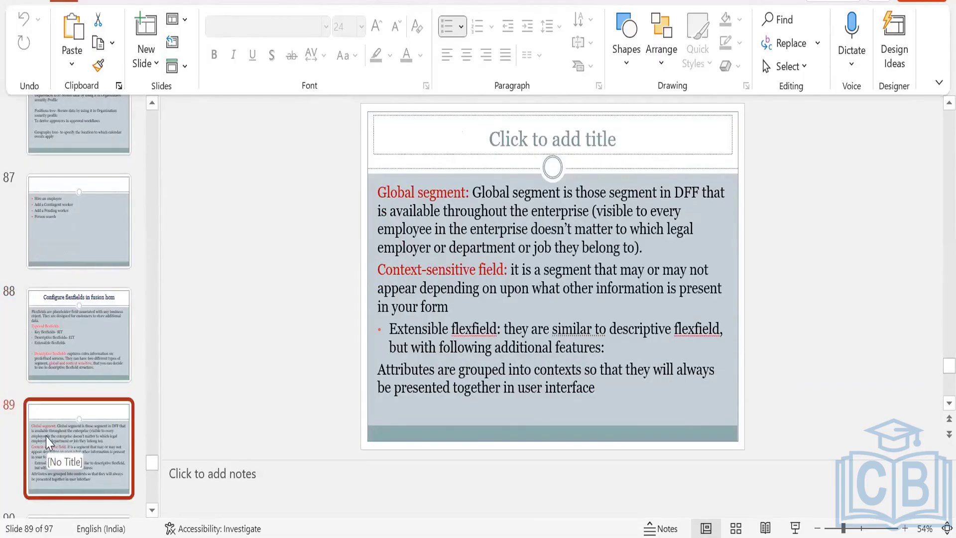
pyautogui.scroll(-3, 48, 440)
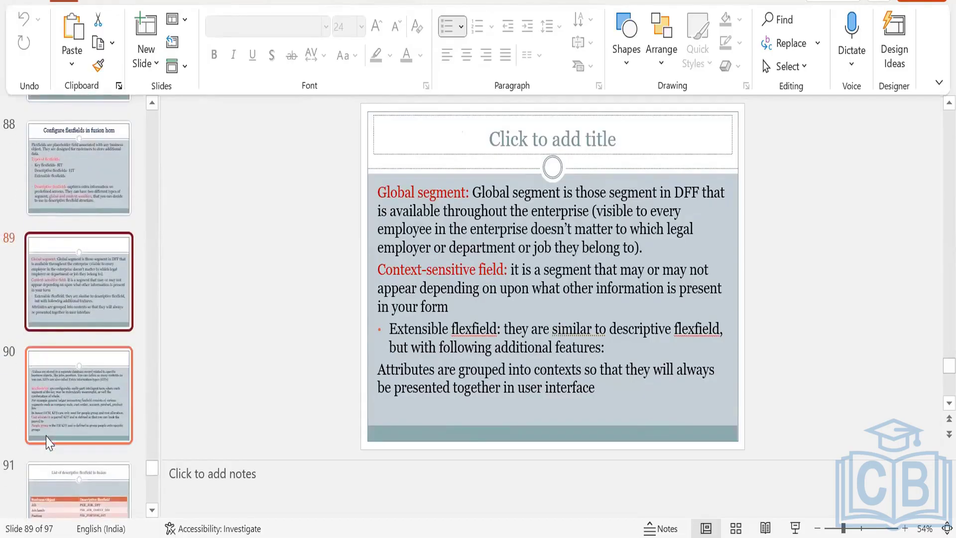
pyautogui.click(86, 491)
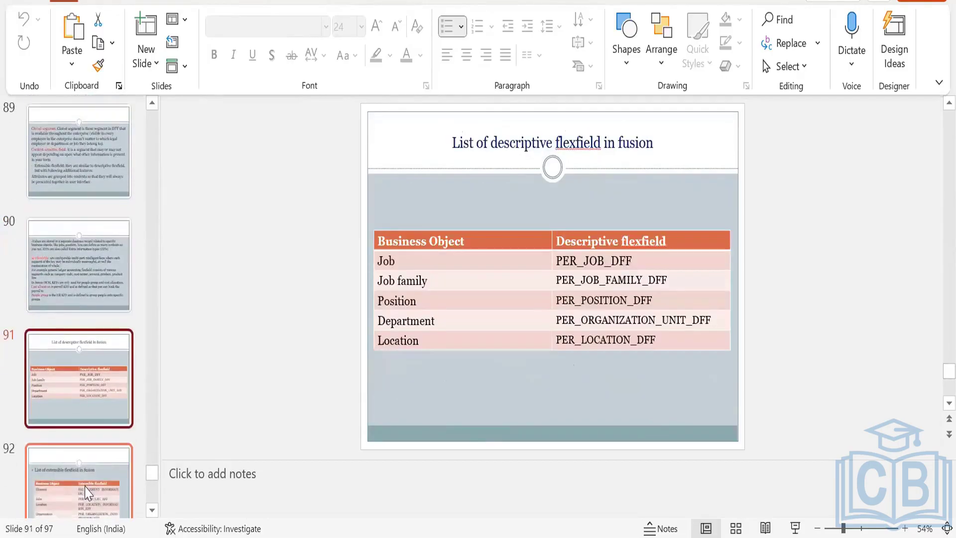